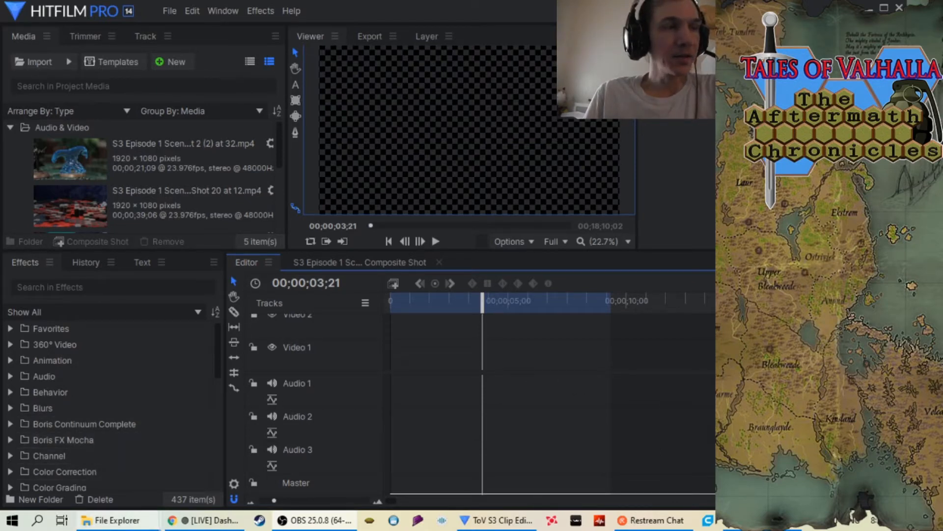
Switch to the Update folder window in File Explorer and open the photo 20200609_094332 (1).jpg
mouse_move(131, 525)
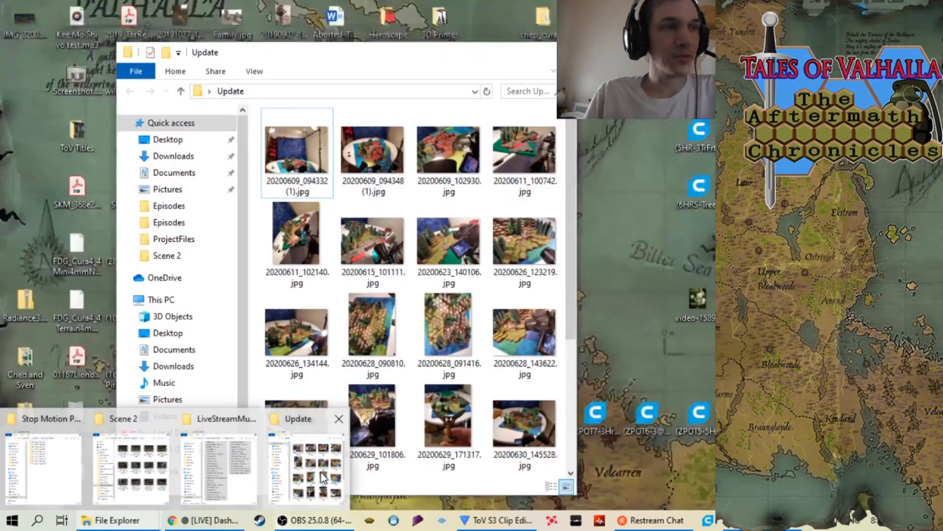
click(324, 479)
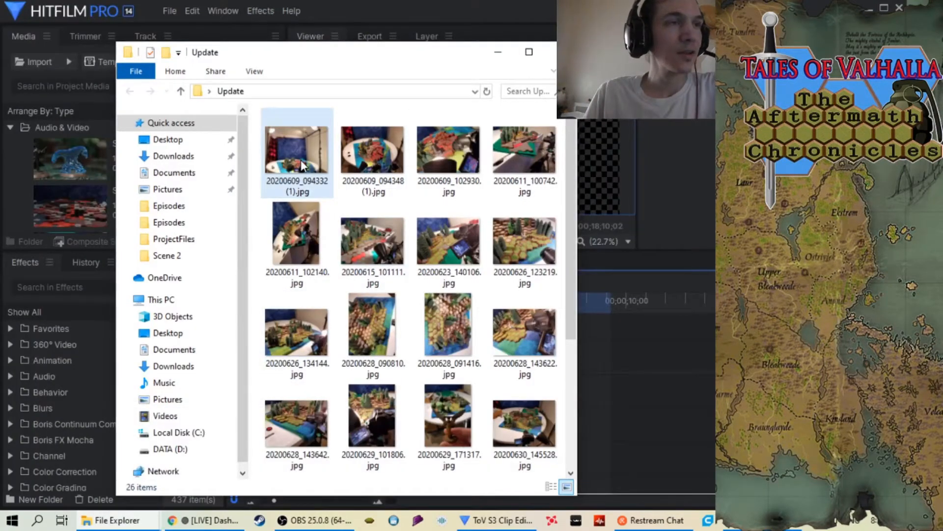
scroll(337, 213, down, 5)
scroll(337, 213, up, 5)
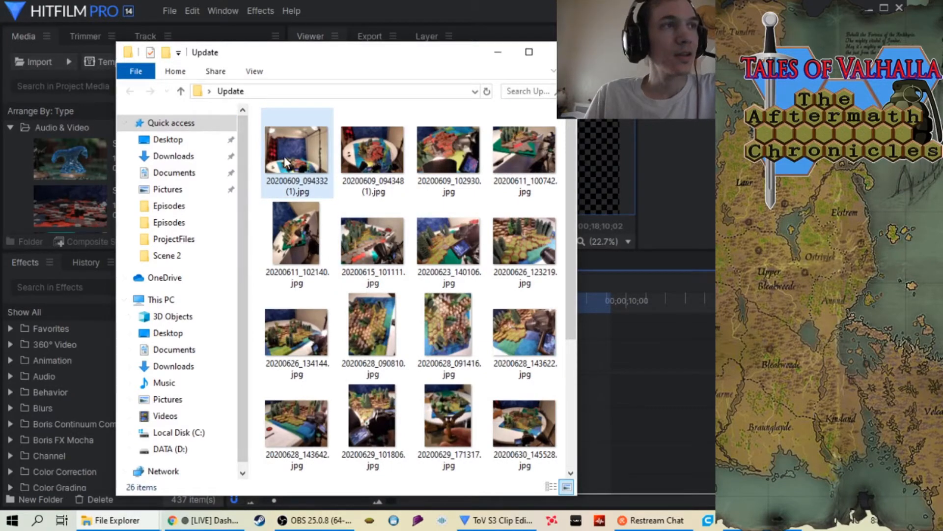
scroll(288, 162, down, 3)
scroll(290, 162, up, 3)
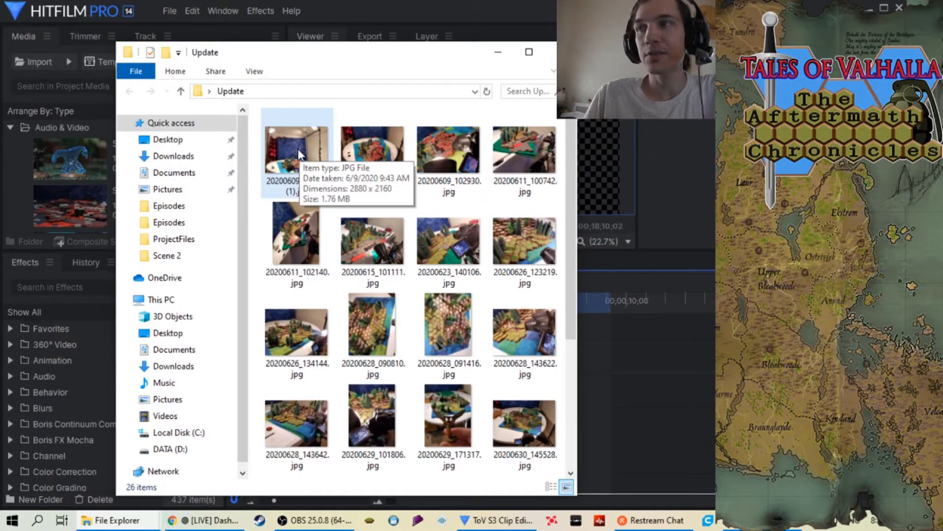
right_click(298, 148)
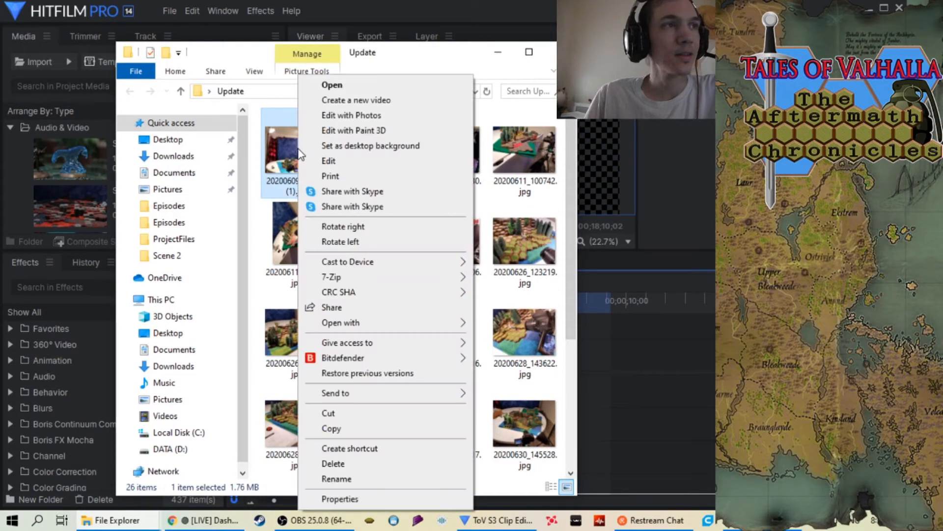
click(347, 85)
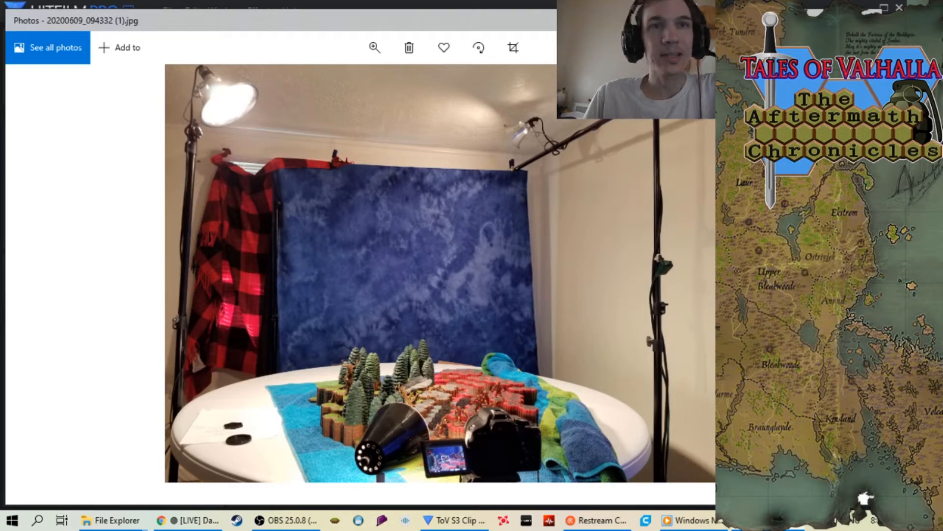
Browse the following set photos one by one, from 20200609_094348 (1).jpg through 20200628_090810.jpg
key(Right)
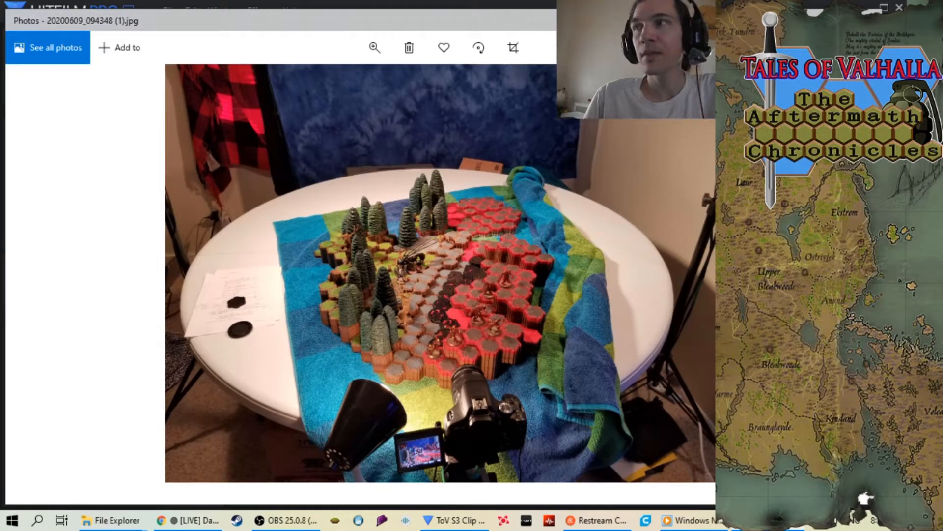
key(Right)
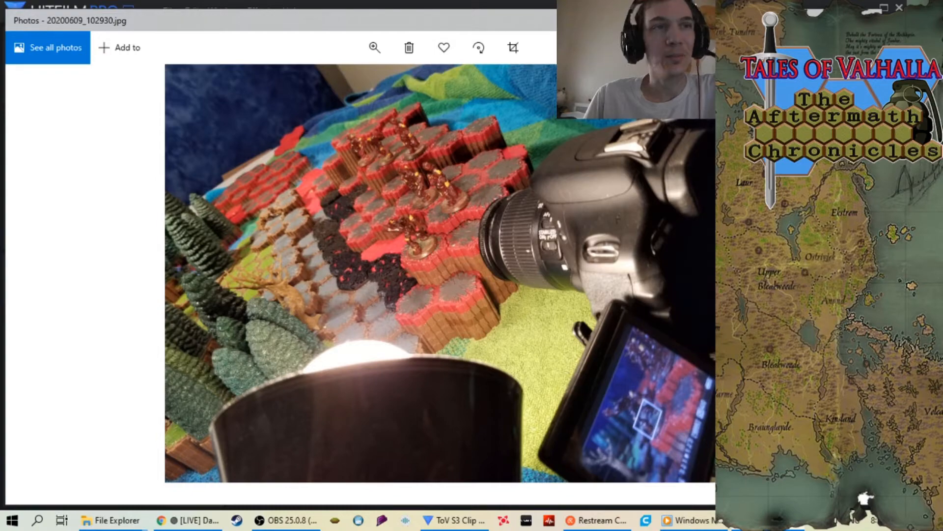
key(Right)
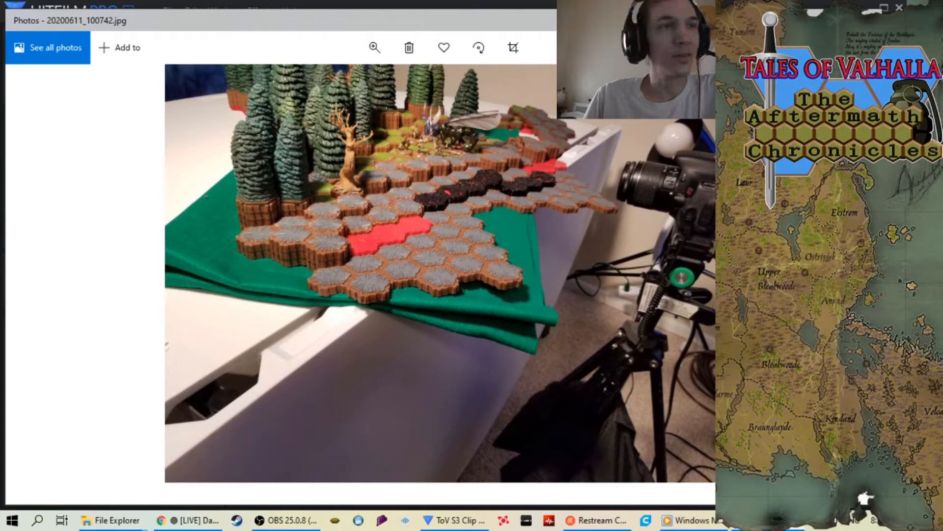
key(Right)
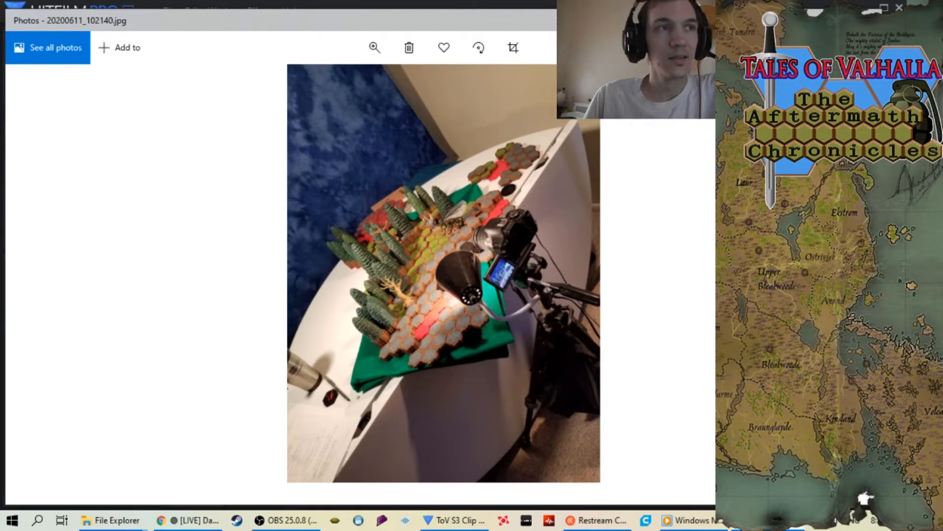
key(Right)
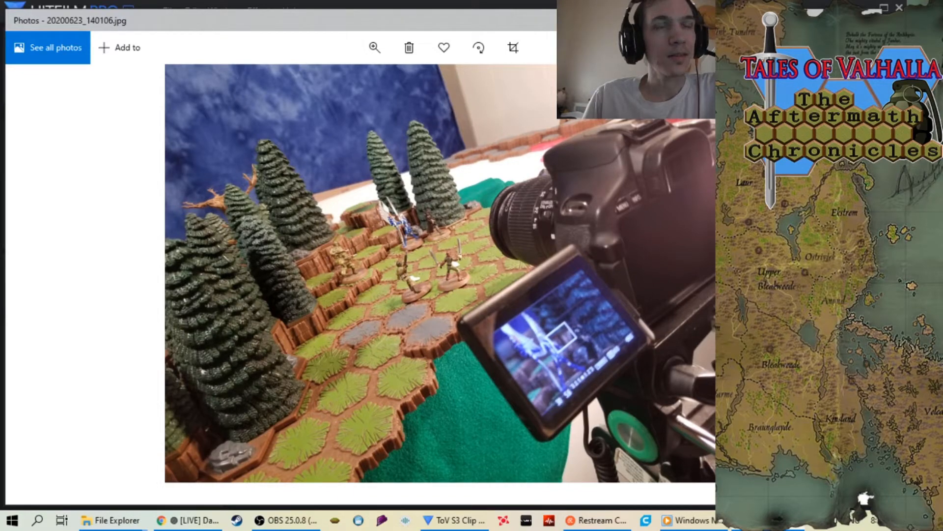
key(Right)
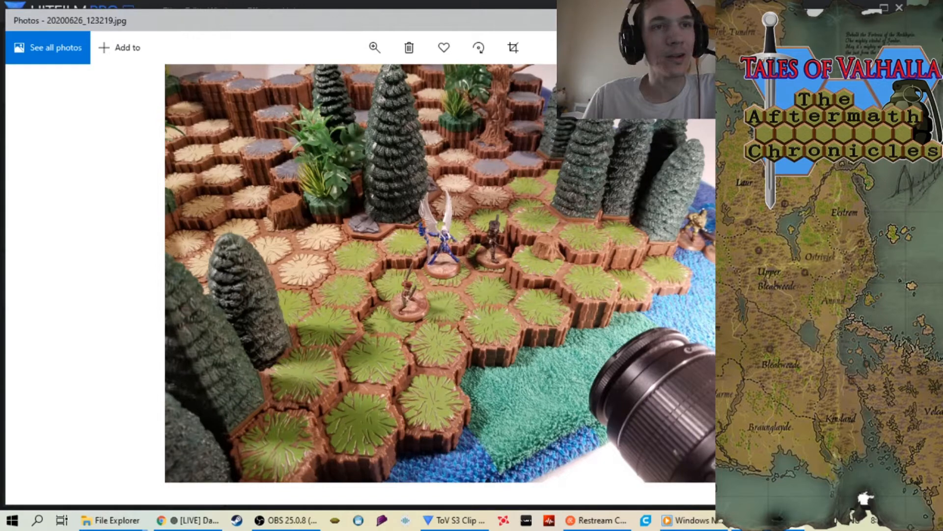
key(Right)
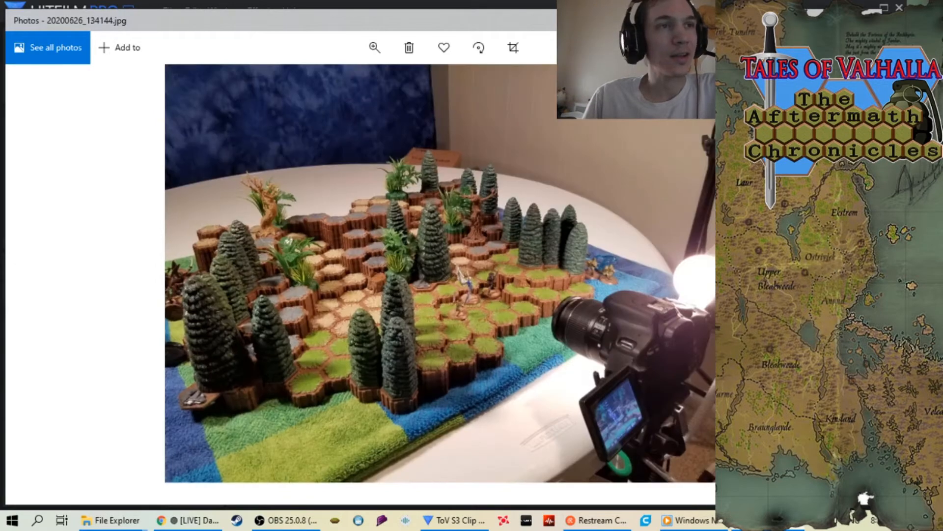
key(Right)
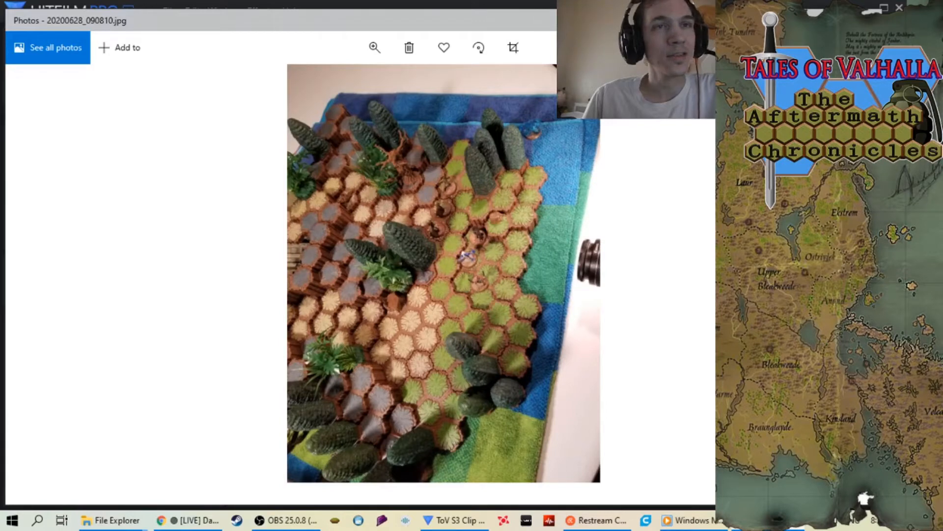
Go to the overhead photo 20200628_091416.jpg and rotate it by three quarter turns
key(Right)
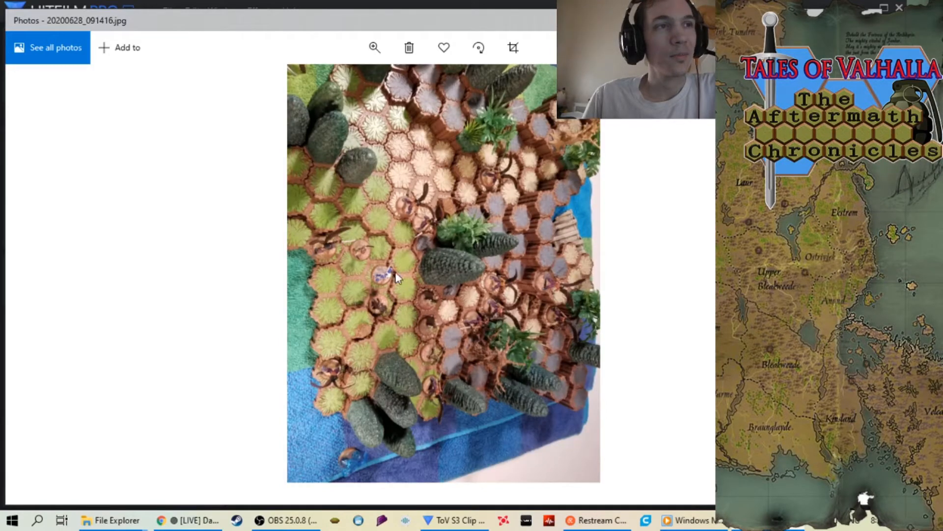
click(479, 48)
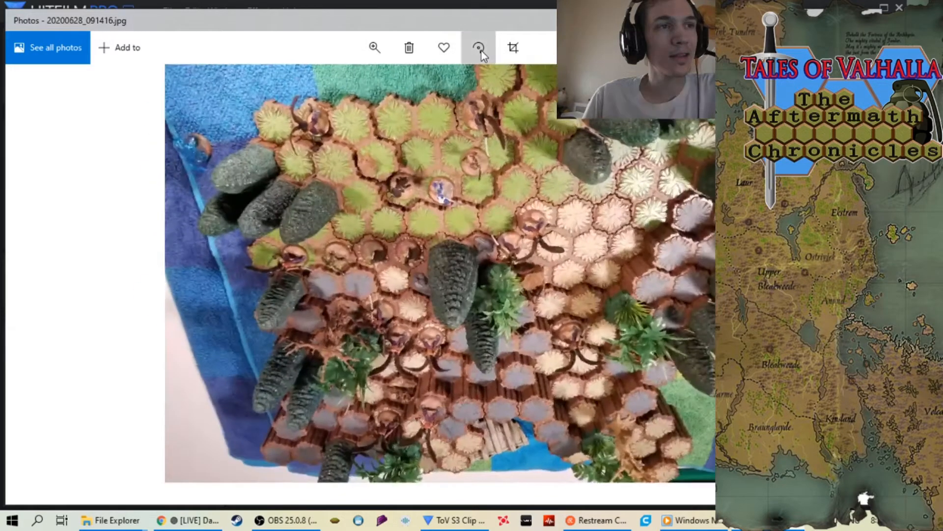
click(479, 47)
click(479, 48)
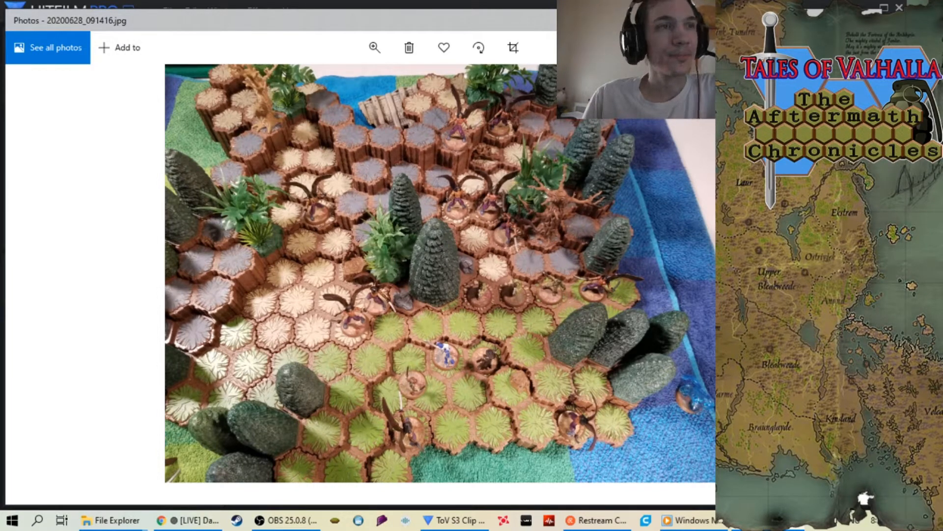
Examine the remaining June set photos in order, from 20200628_143622.jpg through 20200630_151848.jpg
key(Right)
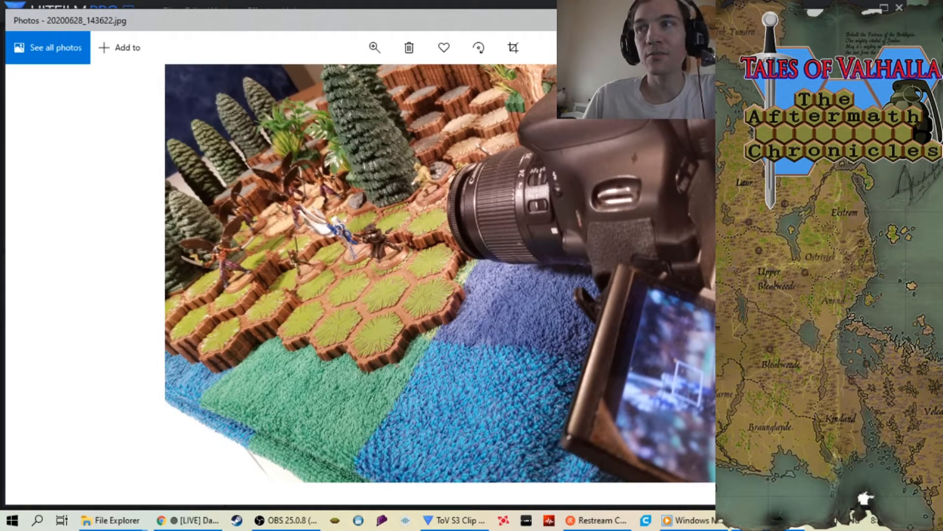
key(Right)
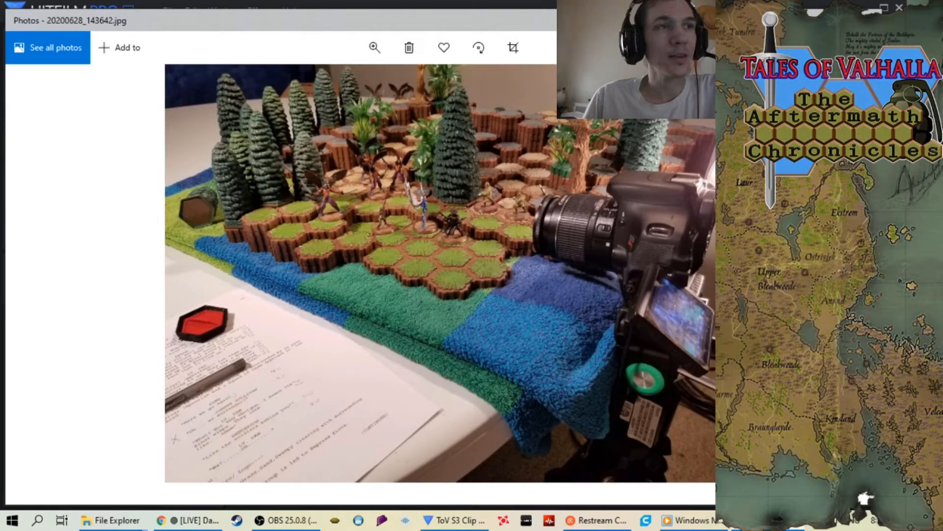
key(Right)
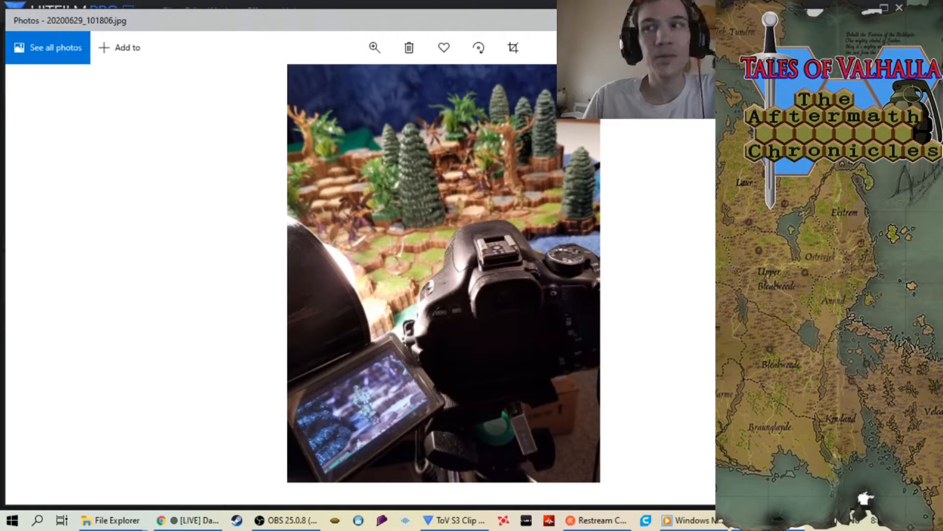
key(Right)
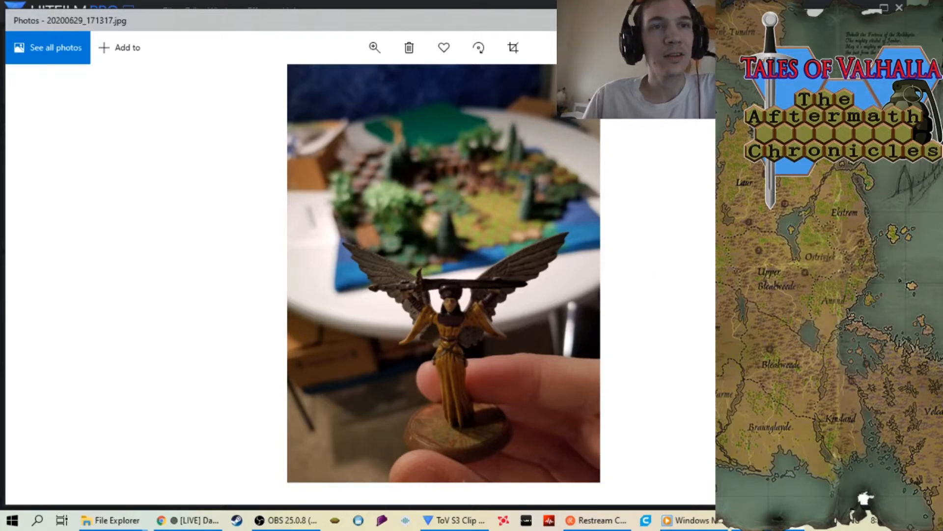
key(Right)
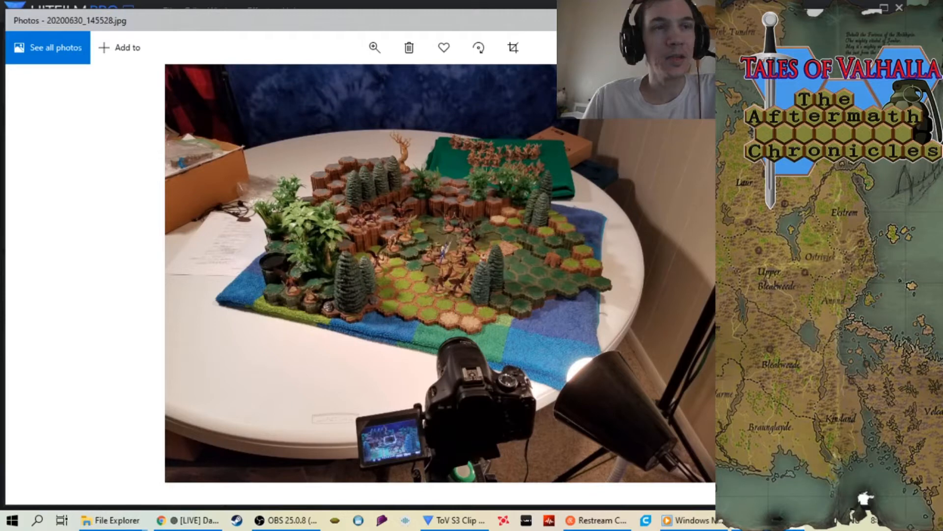
key(Right)
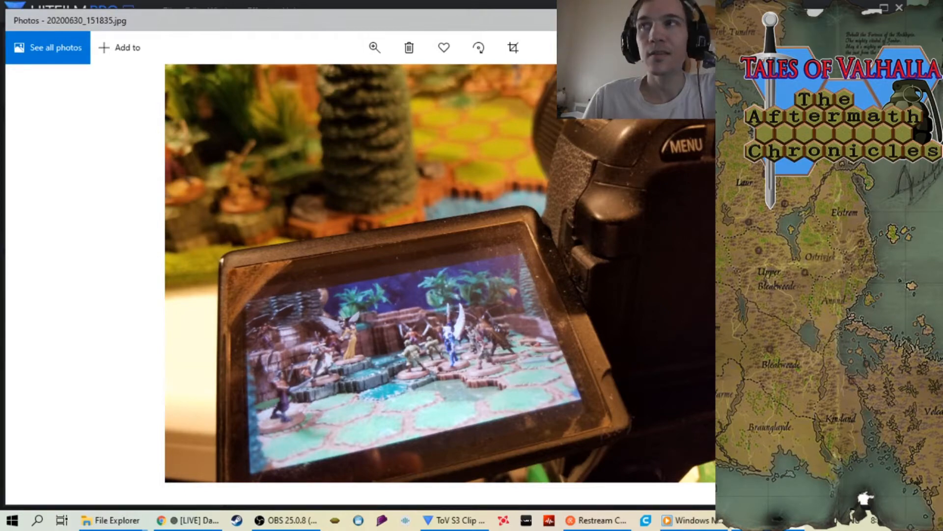
key(Right)
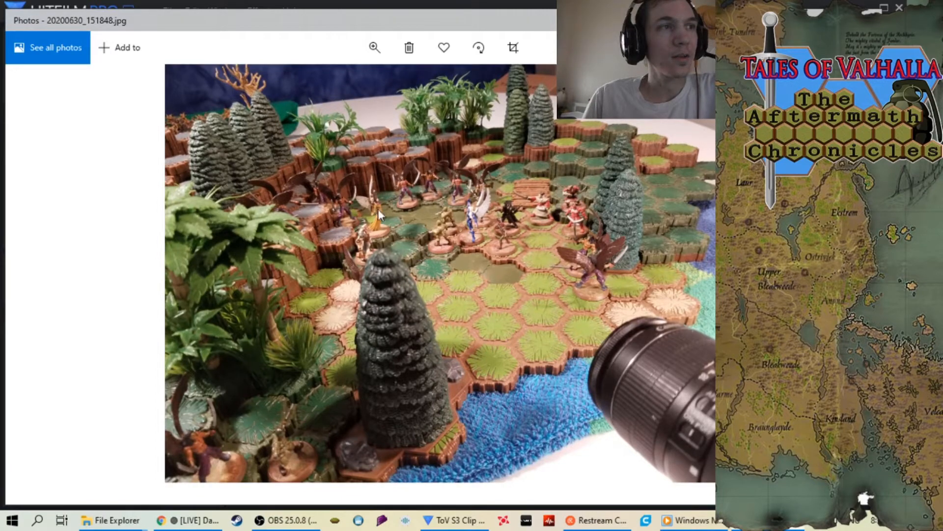
Examine the July set photos in order, from 20200701_094835.jpg through 20200703_153628.jpg
key(Right)
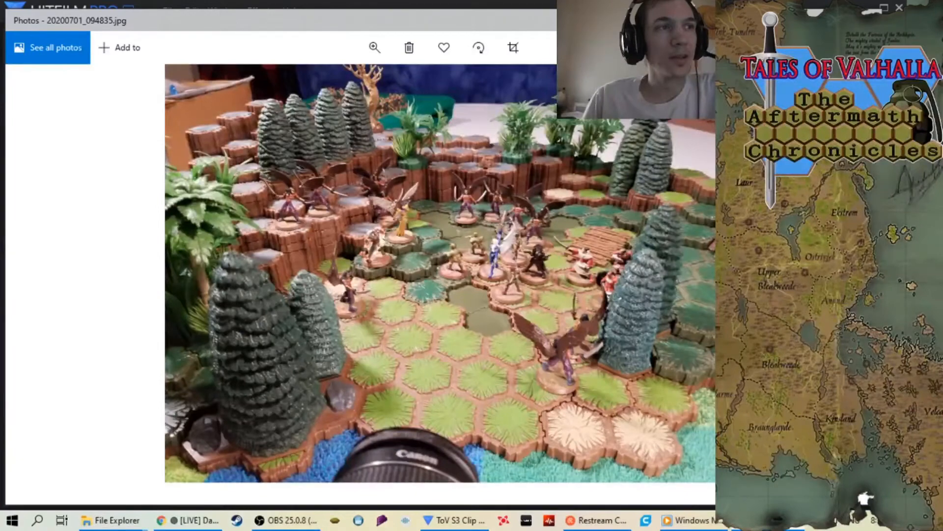
key(Right)
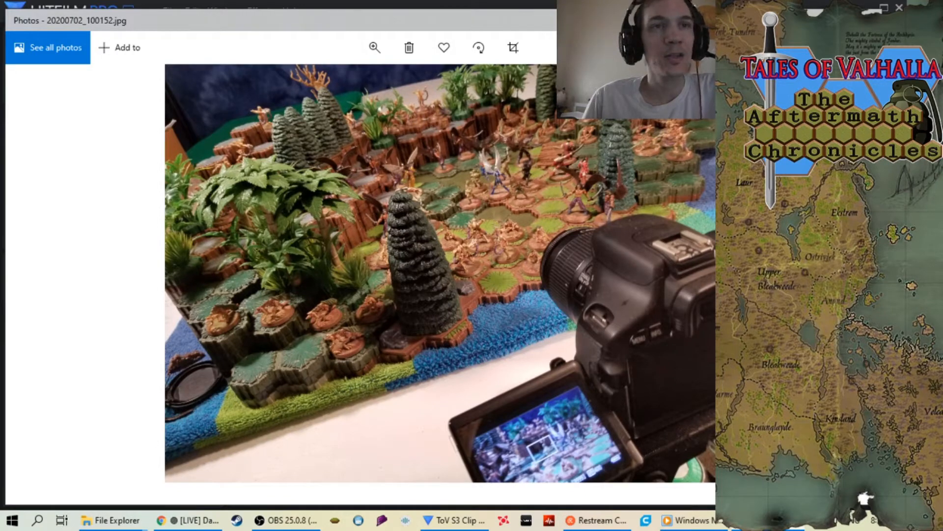
key(Right)
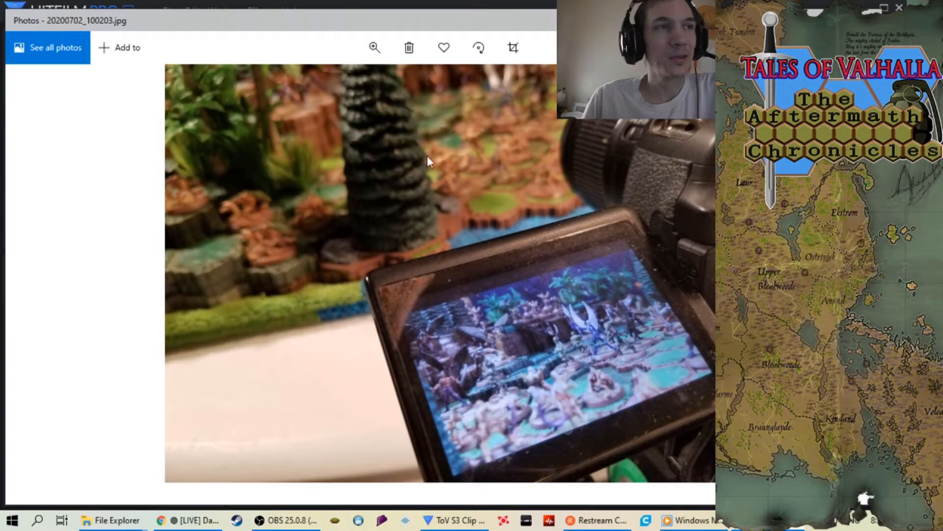
key(Right)
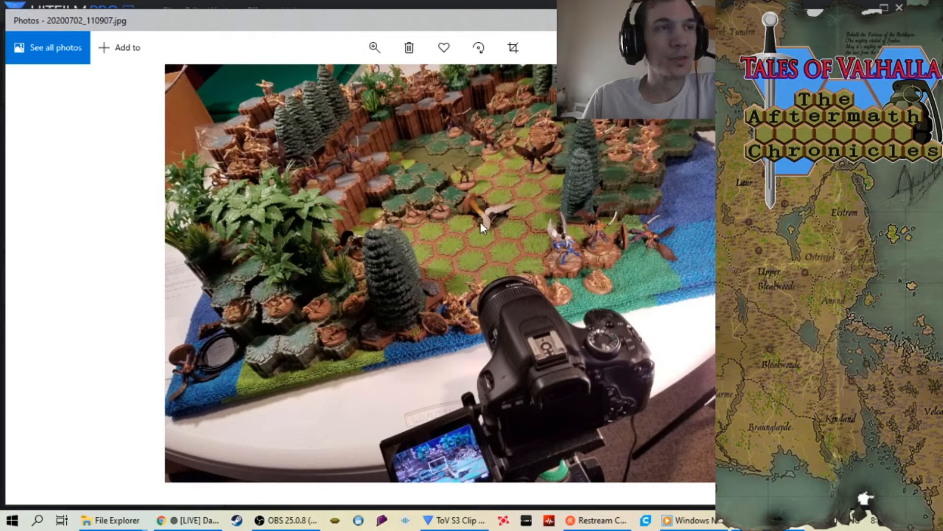
key(Right)
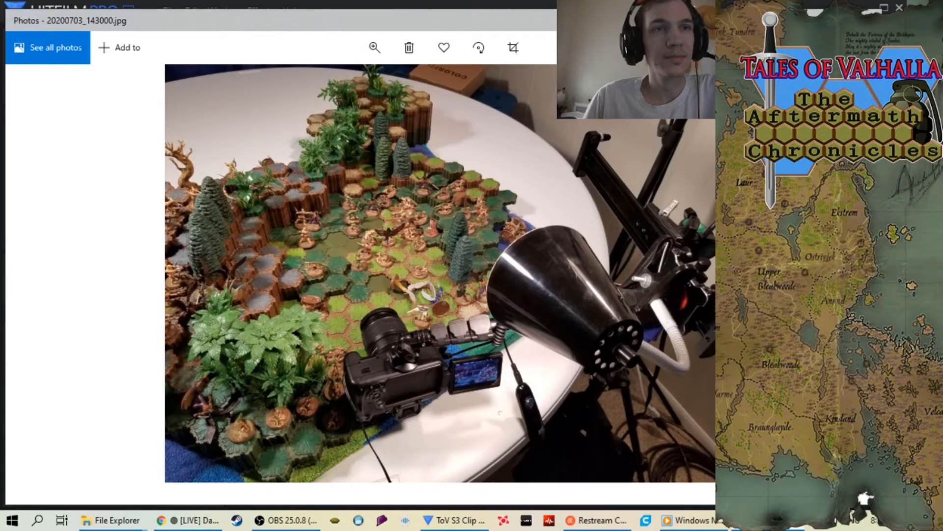
key(Right)
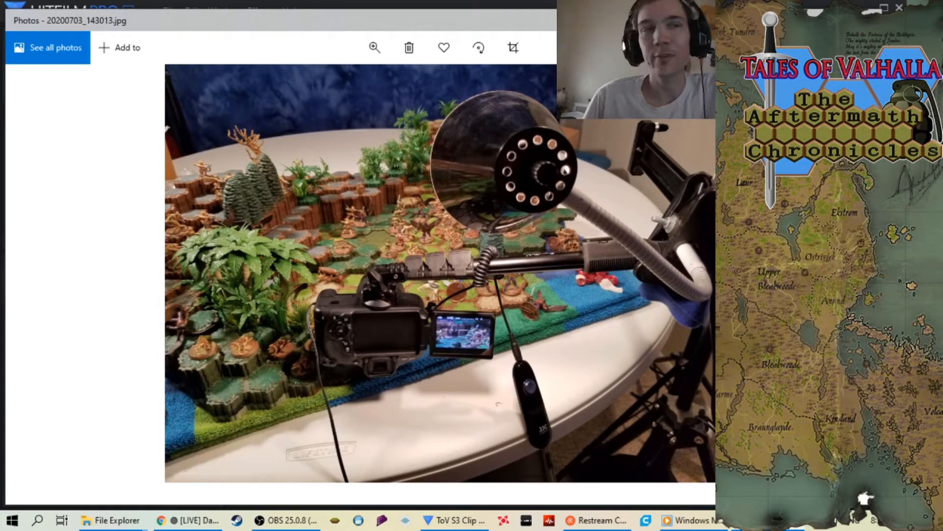
key(Right)
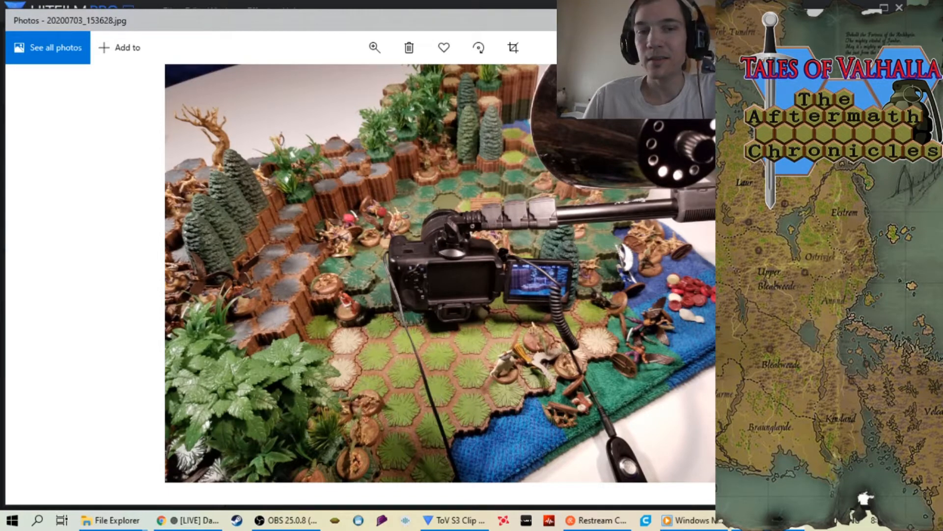
Advance to the video Project3_2020_07_03_1.mp4 and play it from the beginning
key(Right)
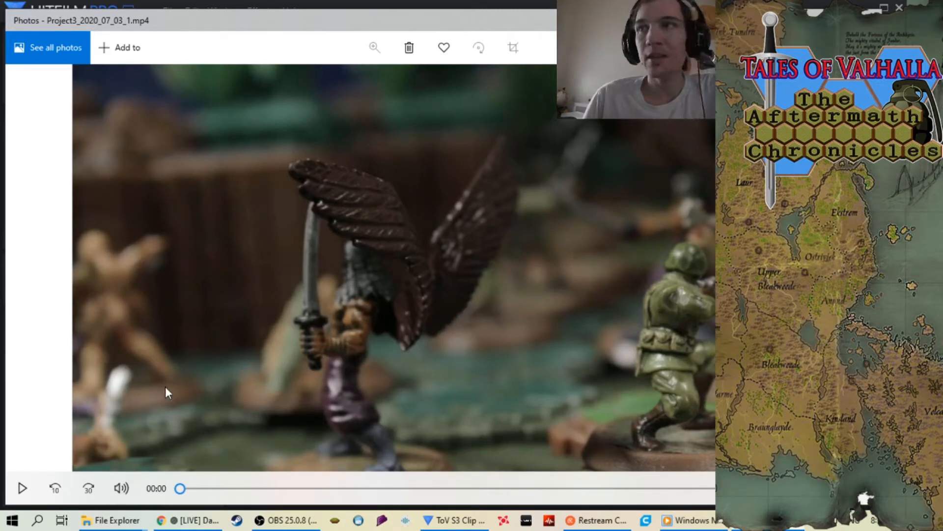
click(180, 488)
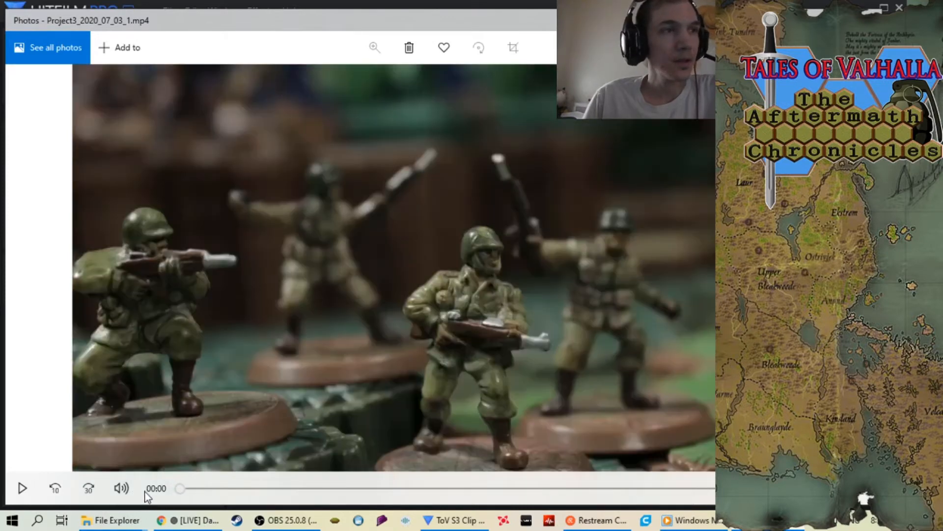
click(21, 489)
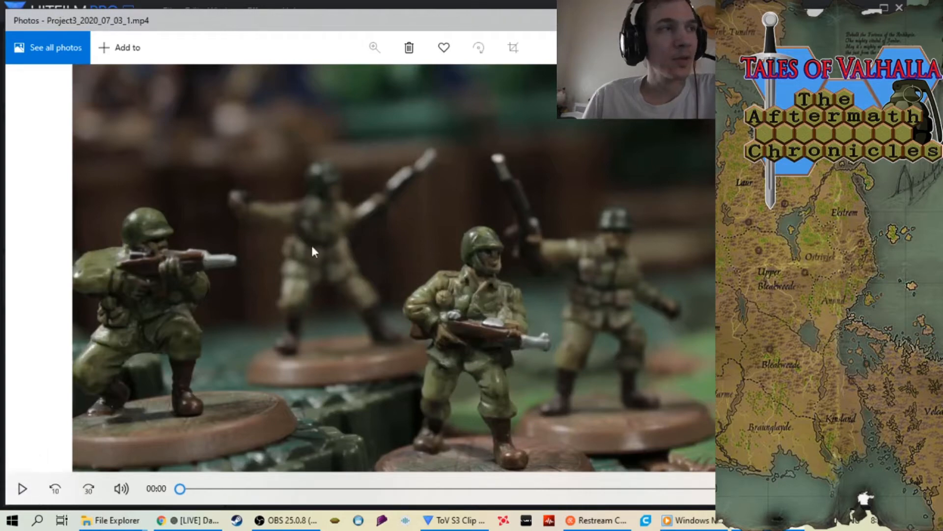
click(22, 489)
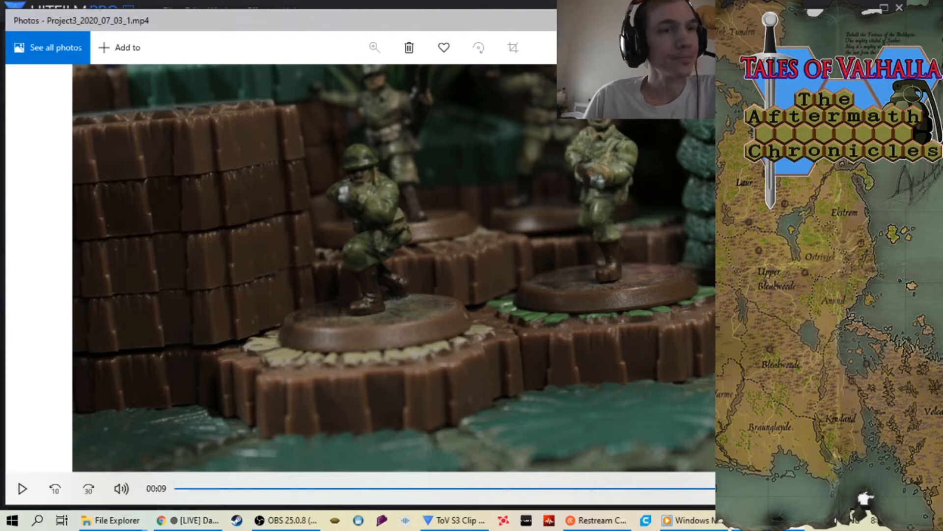
Replay the video Project3_2020_07_03_1.mp4 from the beginning and close both the viewer and the Update folder
drag(786, 489, 172, 452)
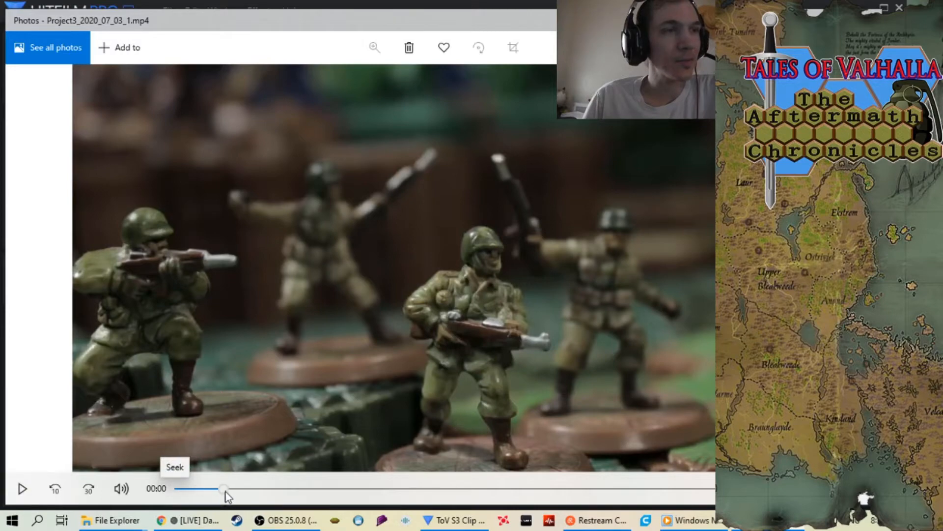
click(22, 489)
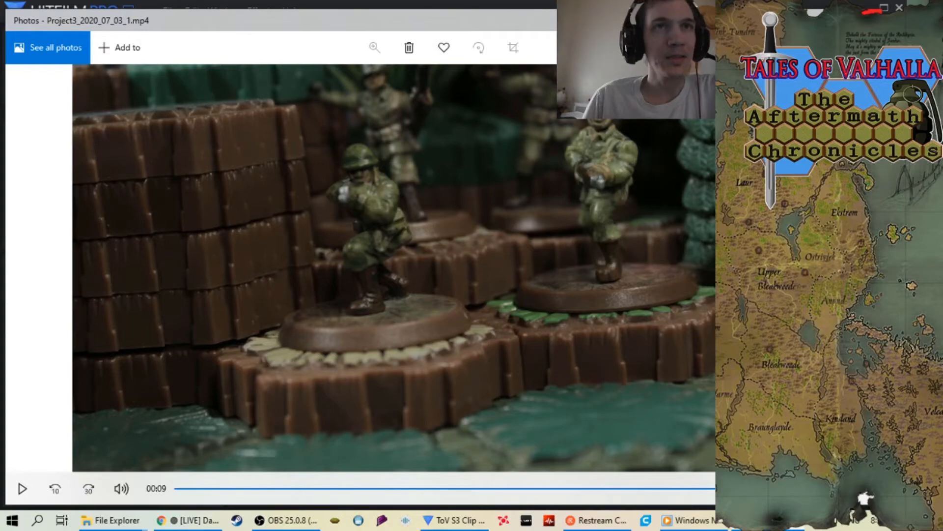
click(899, 7)
scroll(507, 179, down, 3)
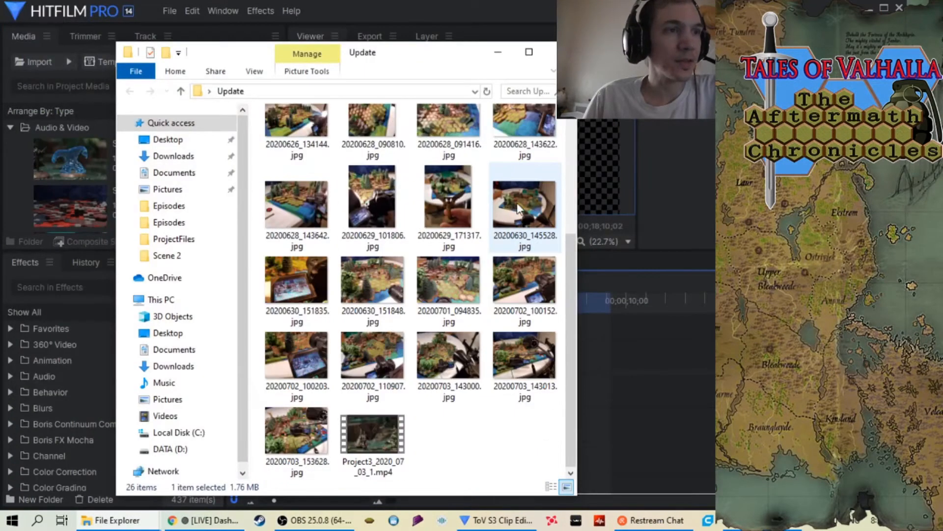
click(549, 52)
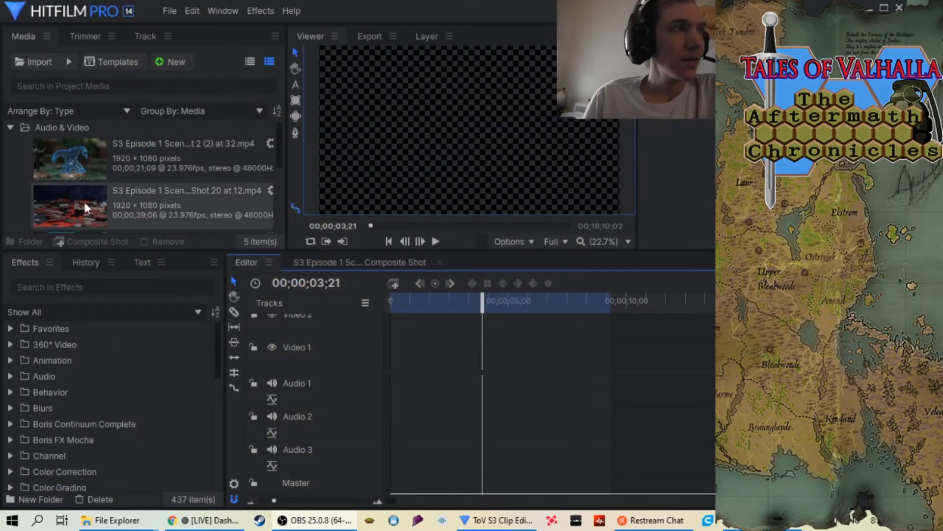
Switch to the Stop Motion Photos folder in File Explorer and open Scene 2 inside ToV Season 3 Episode 4
scroll(84, 199, down, 3)
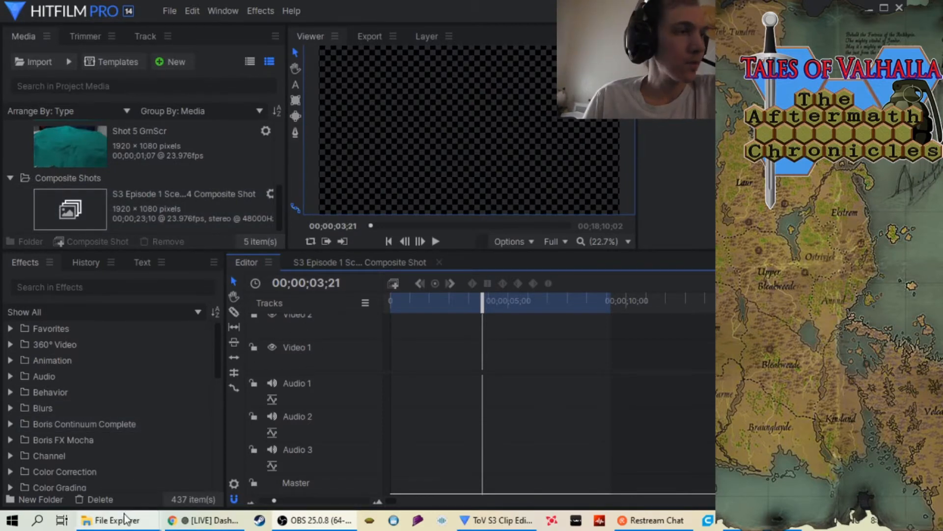
mouse_move(125, 522)
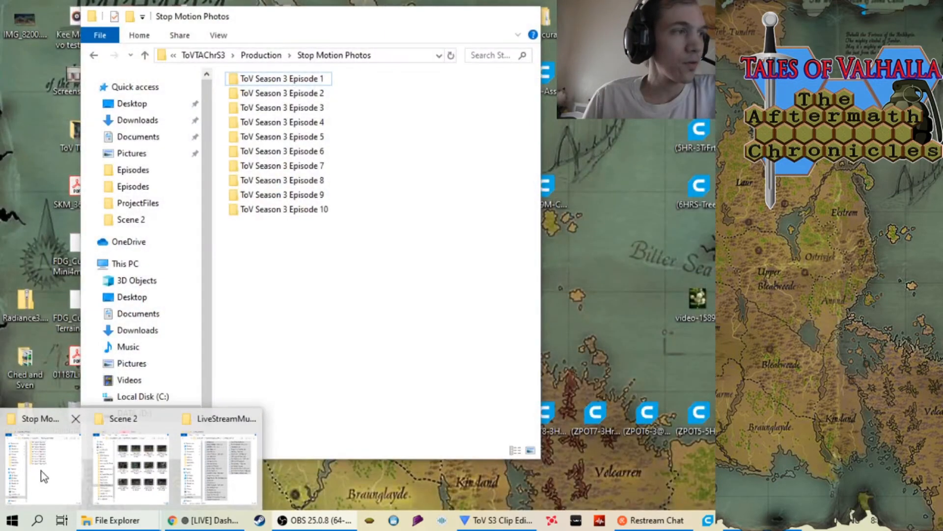
click(43, 470)
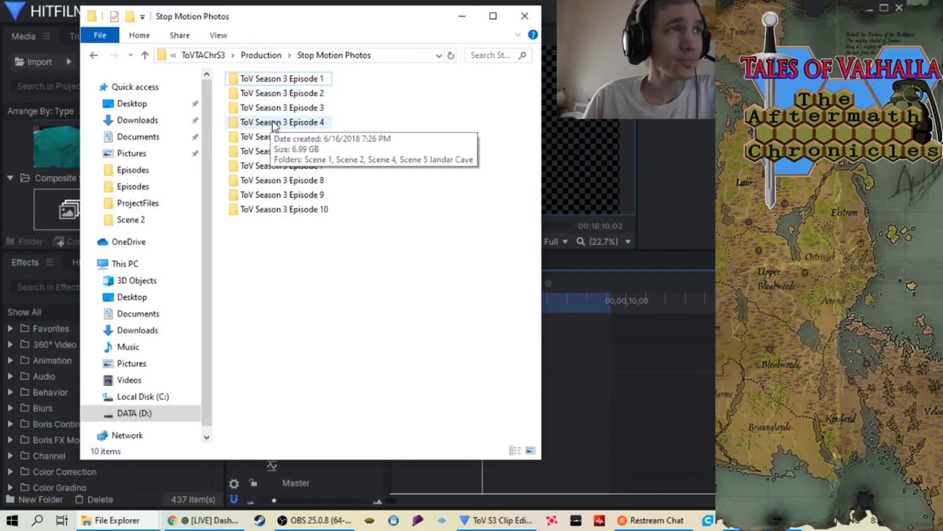
double_click(277, 129)
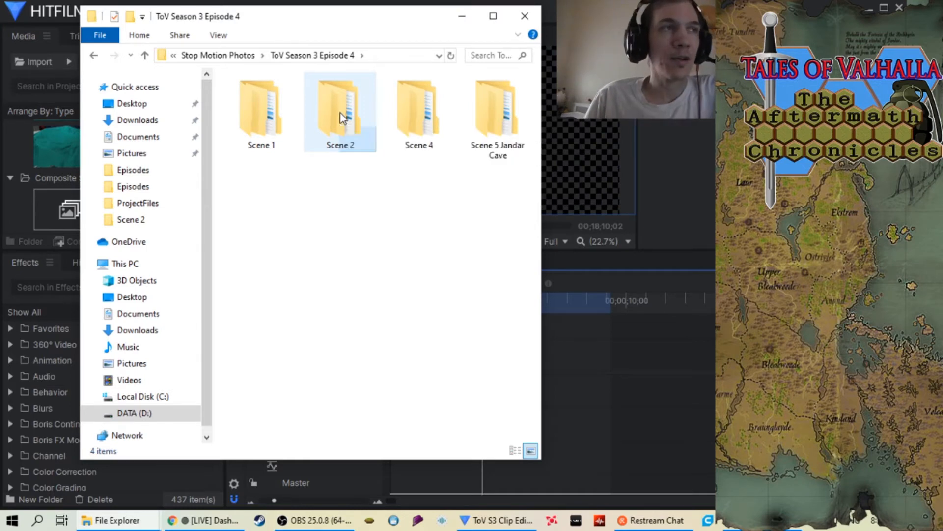
double_click(340, 116)
Look over the Scene 2 photo folders from Shot 1 to Shot 34 and close the folder window
scroll(376, 193, down, 5)
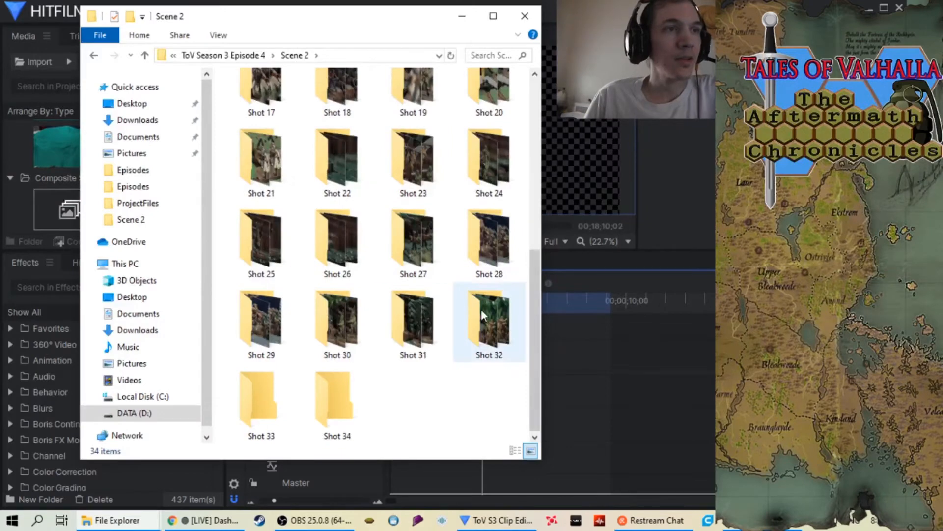
scroll(495, 319, up, 5)
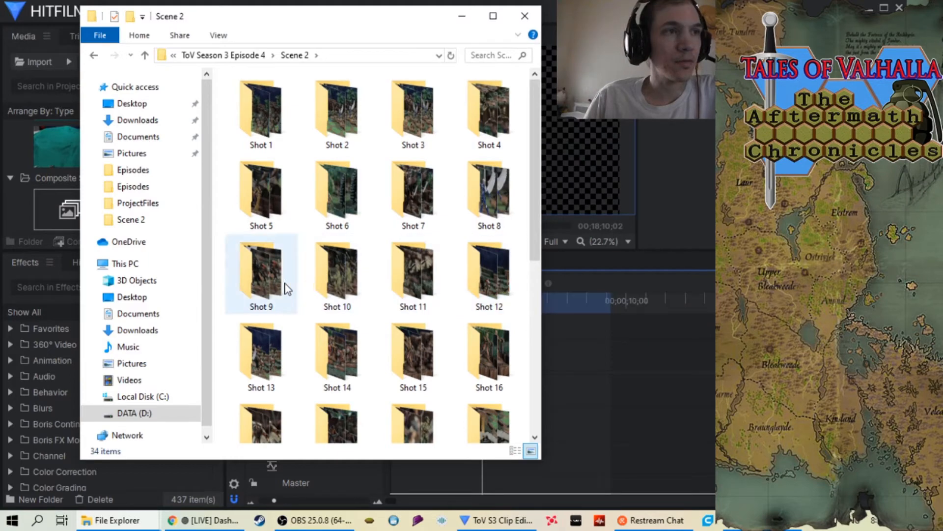
scroll(293, 352, down, 5)
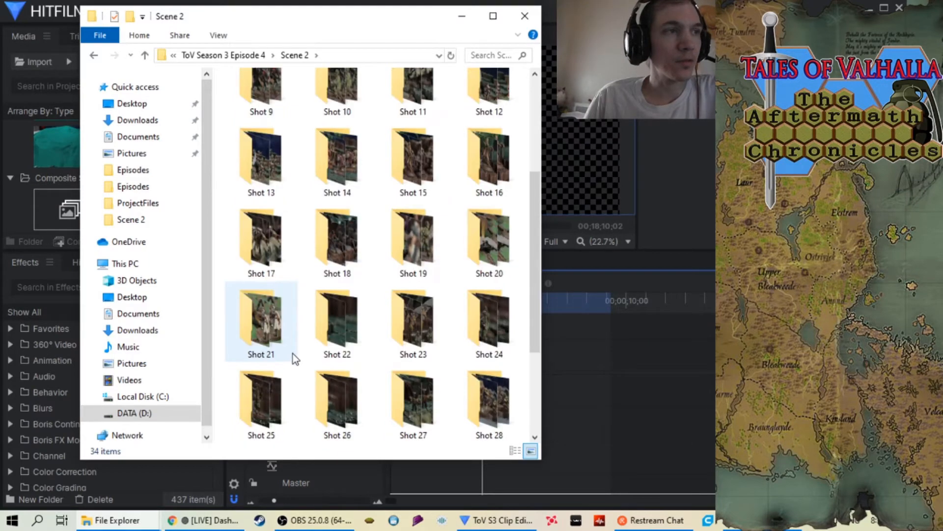
scroll(494, 329, up, 3)
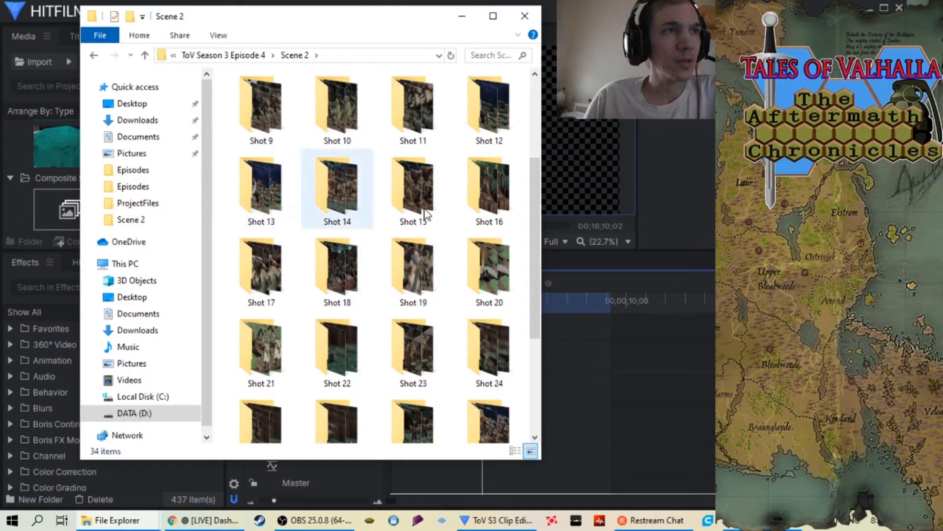
scroll(316, 320, down, 3)
scroll(445, 270, up, 5)
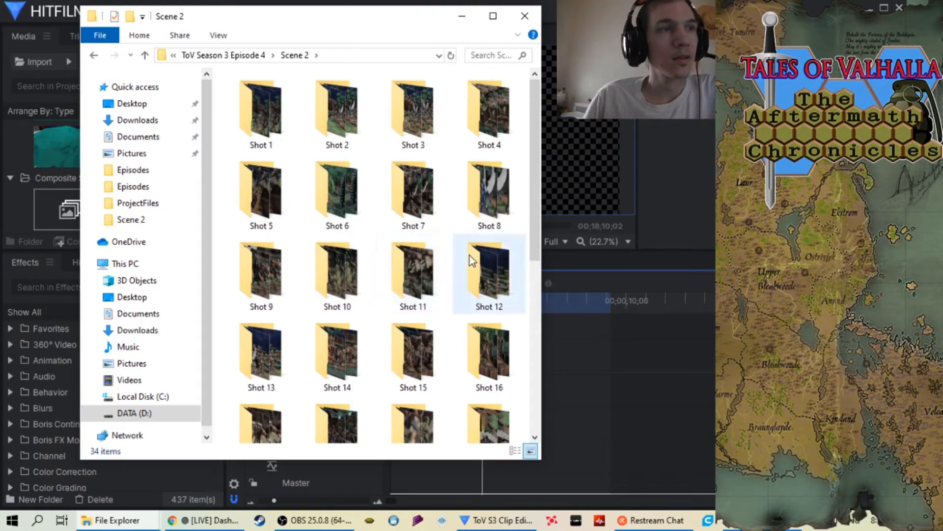
scroll(470, 242, down, 5)
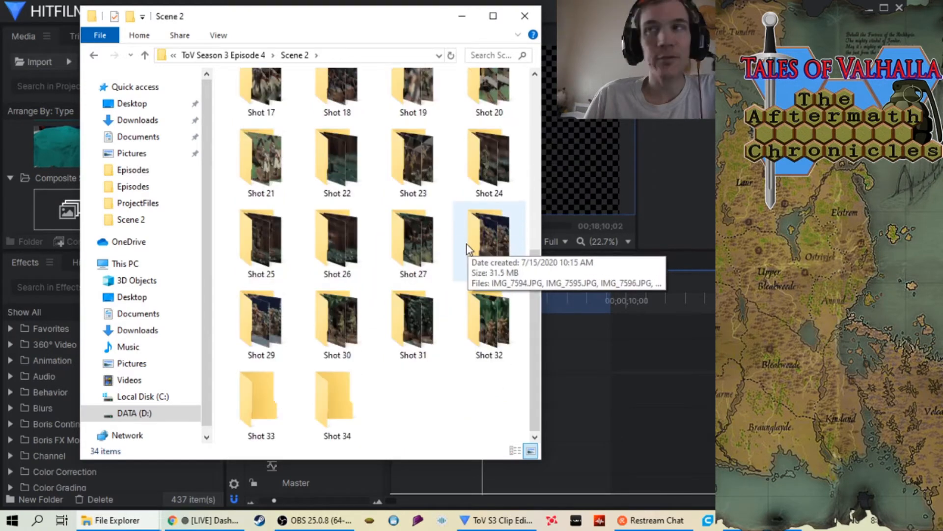
scroll(402, 256, up, 3)
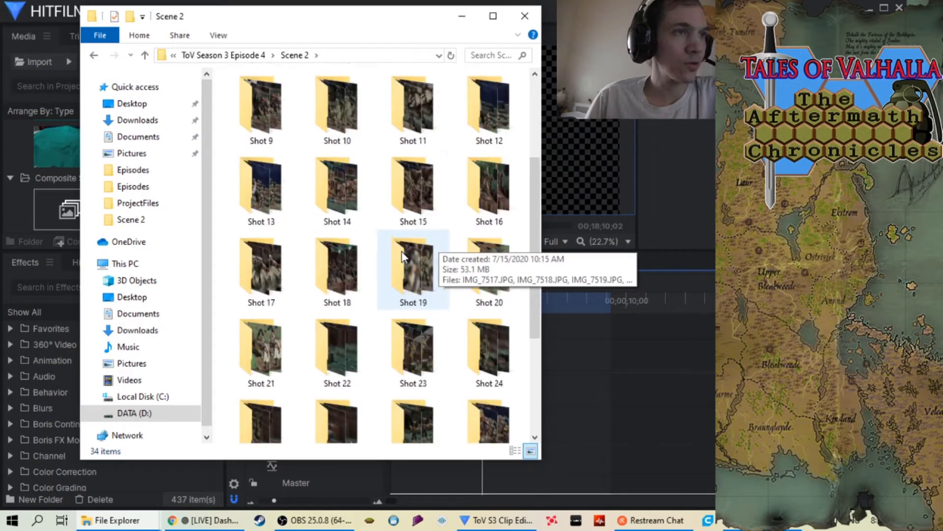
scroll(402, 255, up, 3)
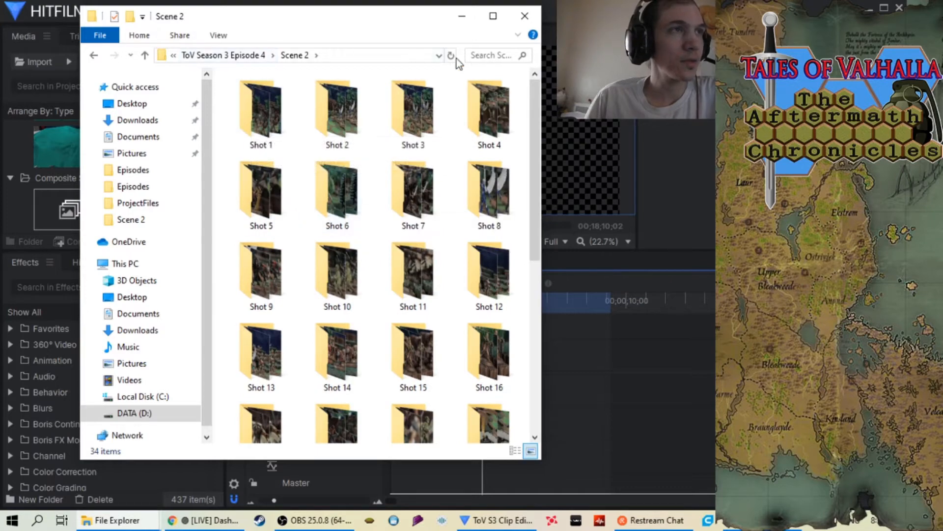
scroll(465, 280, down, 5)
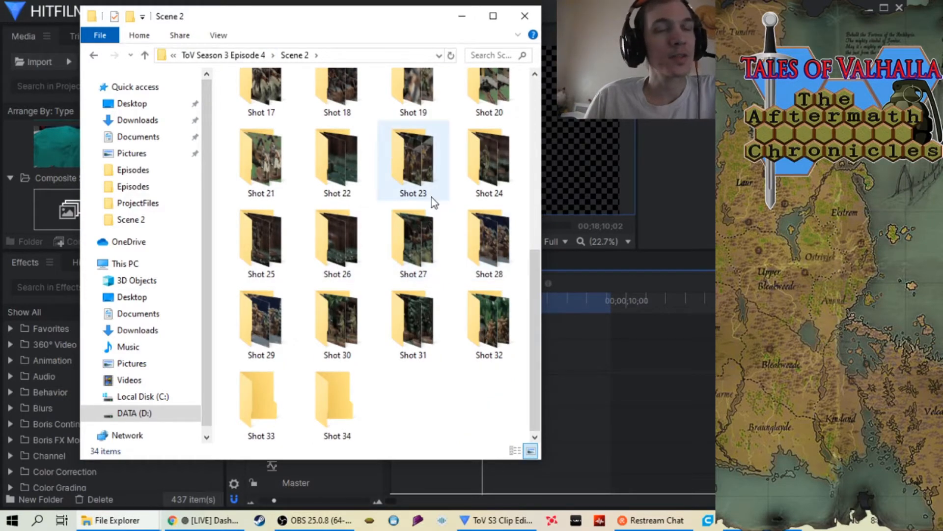
mouse_move(431, 197)
mouse_move(339, 190)
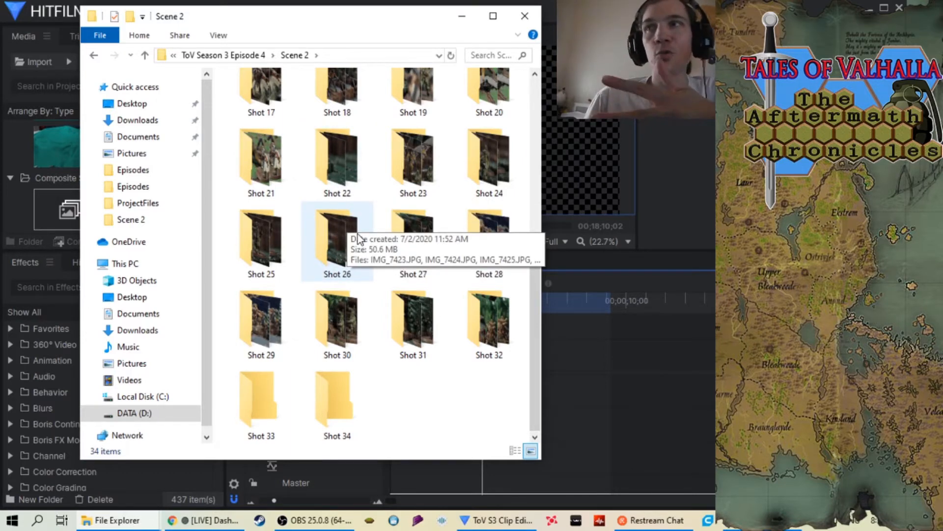
click(146, 55)
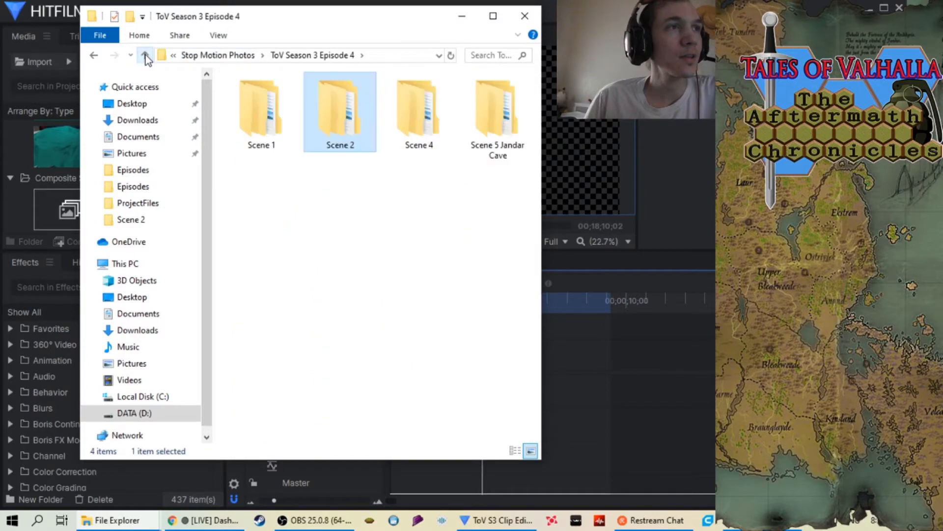
click(524, 16)
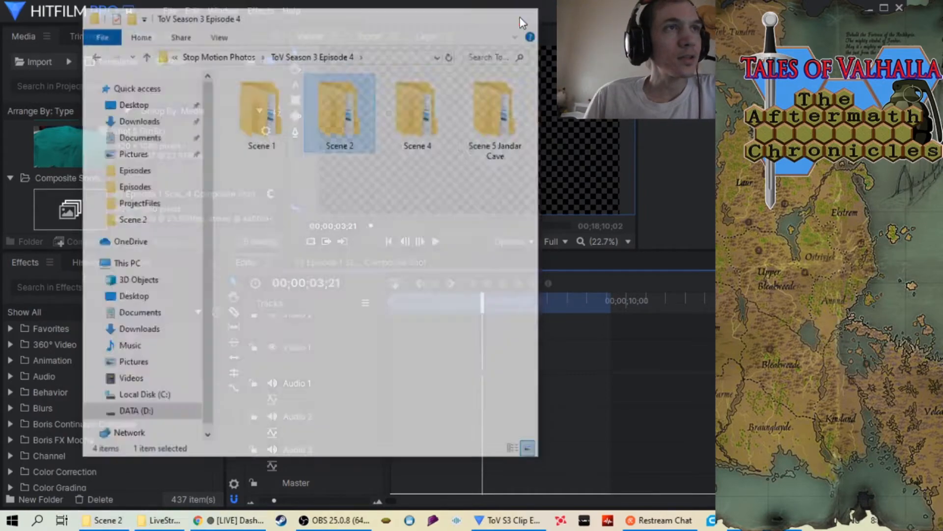
Check the Episode 4 Scene 2 clips in the Stop Motion Video folder and minimize its window
mouse_move(114, 524)
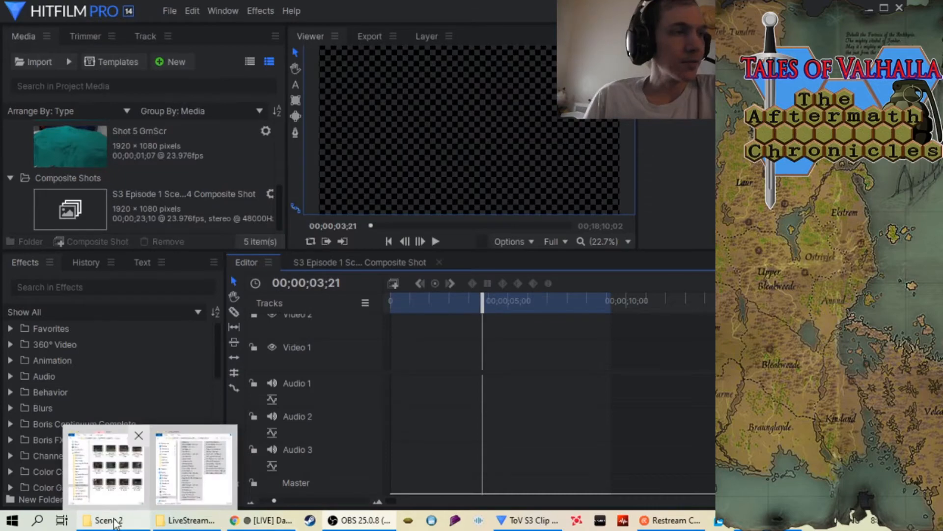
click(119, 486)
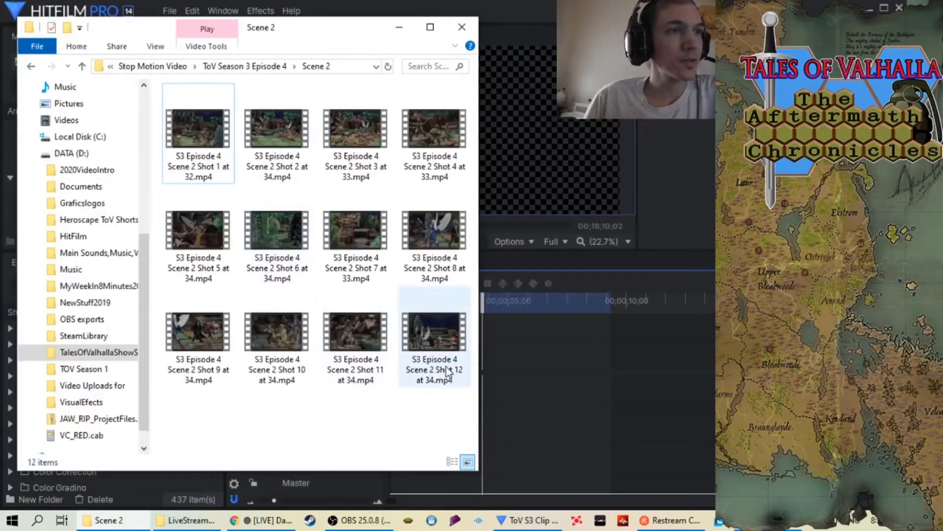
click(398, 30)
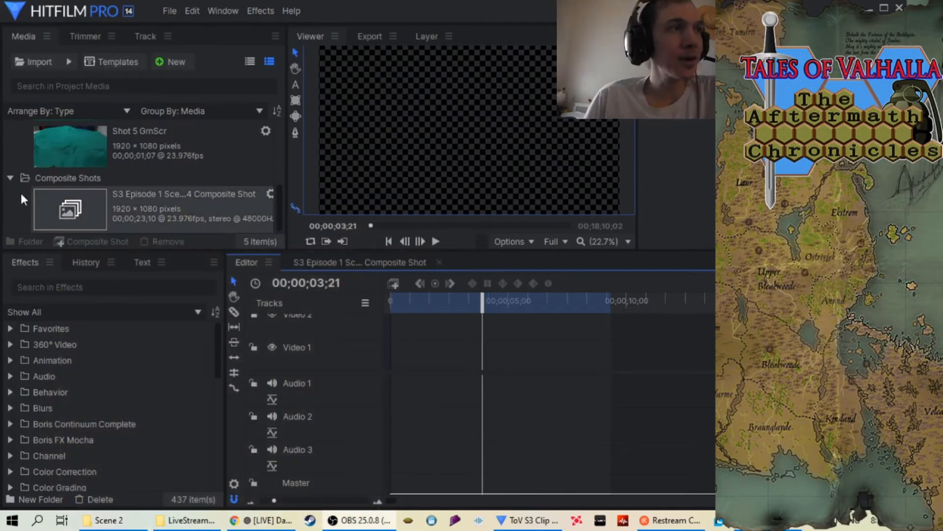
right_click(21, 192)
mouse_move(111, 216)
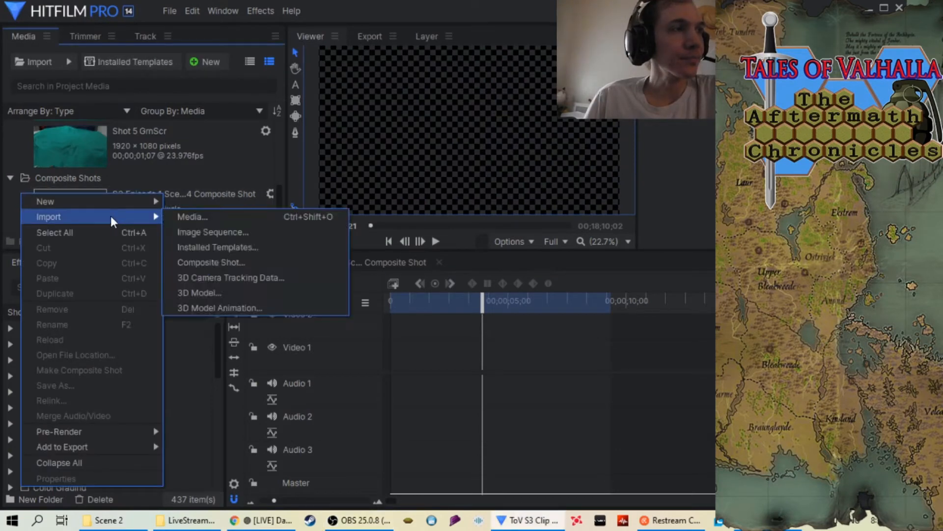
click(234, 229)
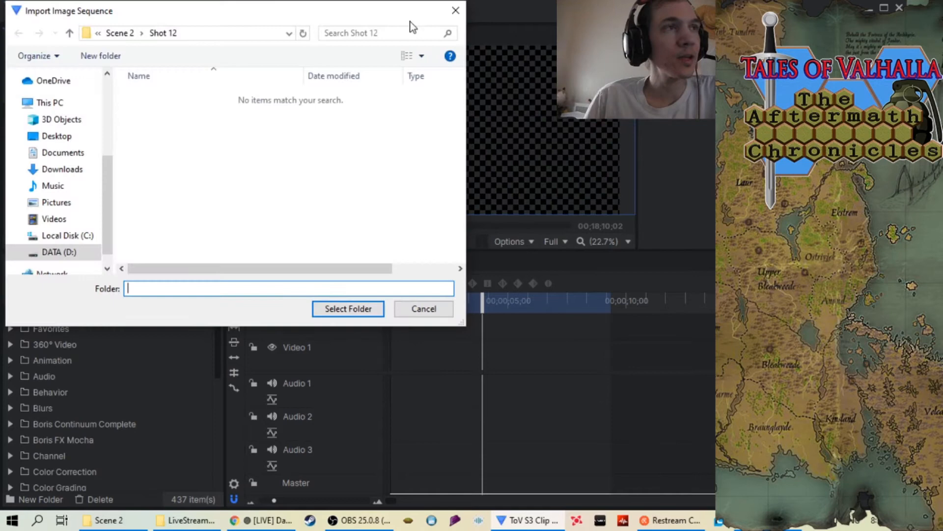
click(456, 10)
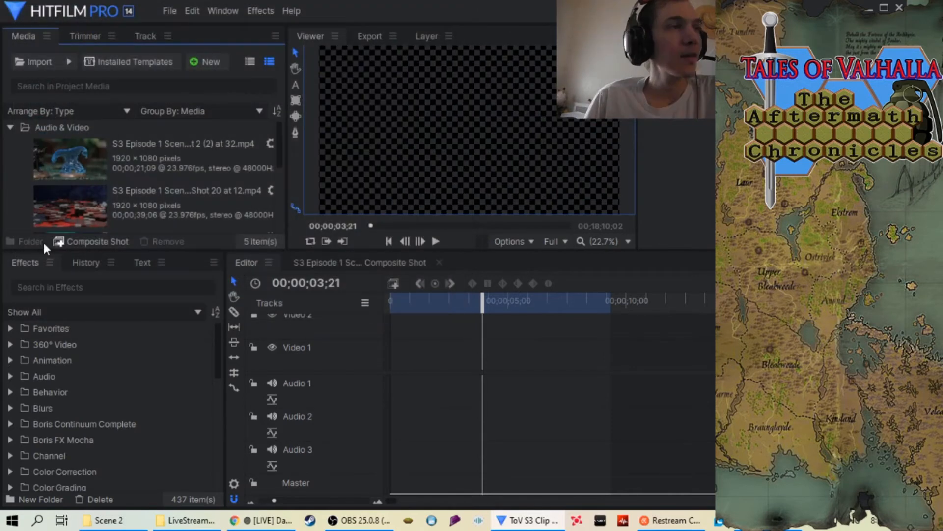
Import the Shot 13 folder from ToV Season 3 Episode 4, Scene 2 into the project as an image sequence
right_click(16, 200)
mouse_move(51, 223)
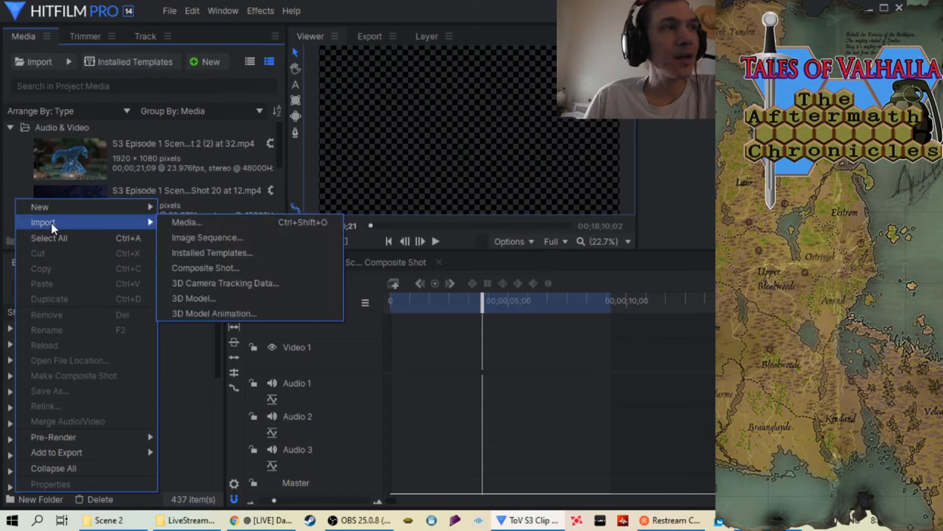
click(196, 235)
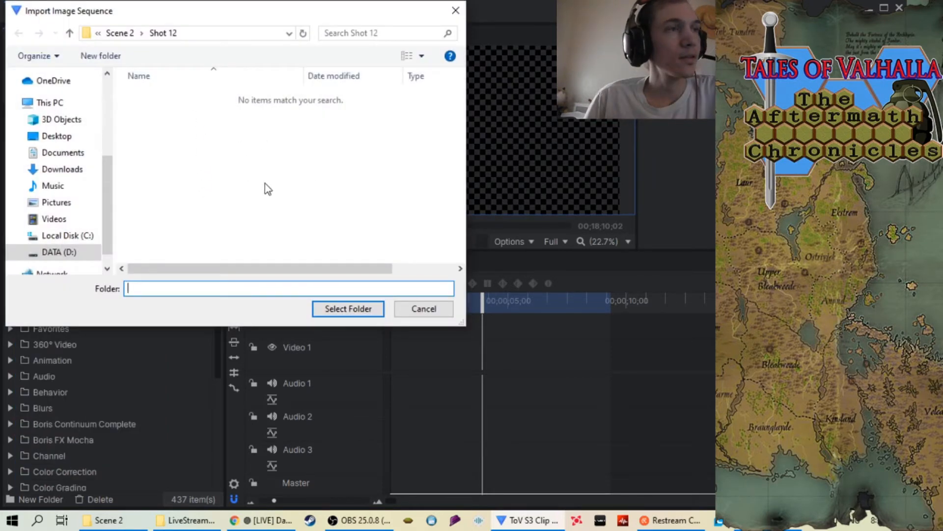
click(68, 35)
scroll(317, 199, down, 1)
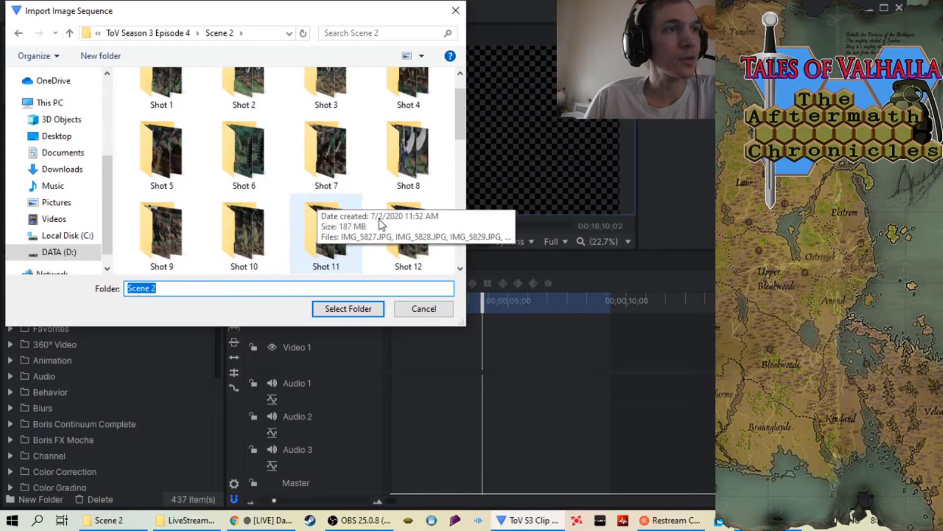
scroll(420, 240, down, 1)
click(151, 232)
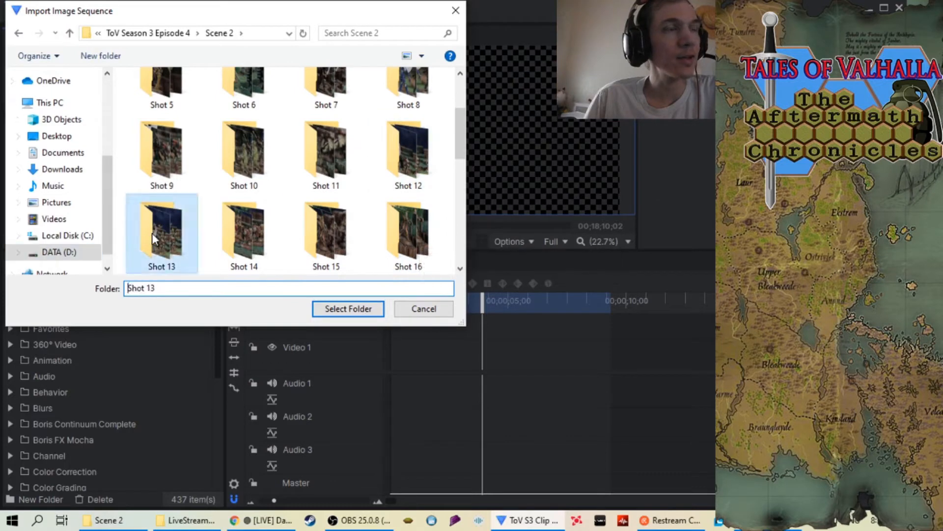
click(345, 312)
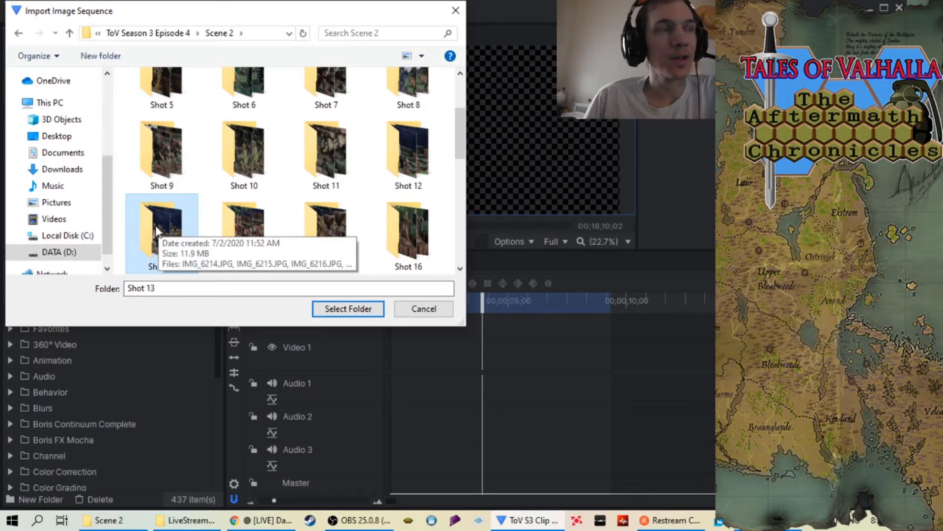
click(363, 310)
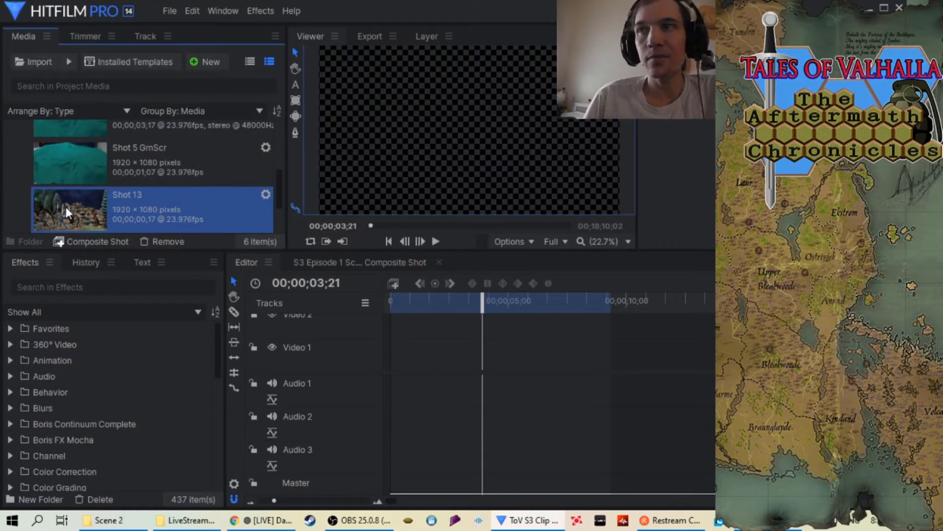
Place the Shot 13 sequence at the start of the Video 1 track, with the playhead at 00;00;00;00 and the timeline zoomed in
scroll(66, 208, down, 2)
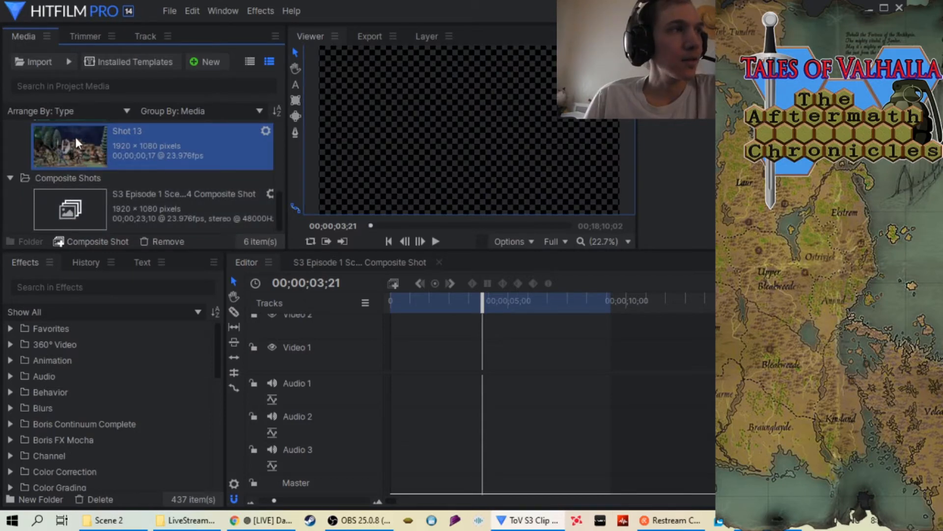
drag(75, 136, 393, 360)
drag(482, 300, 383, 301)
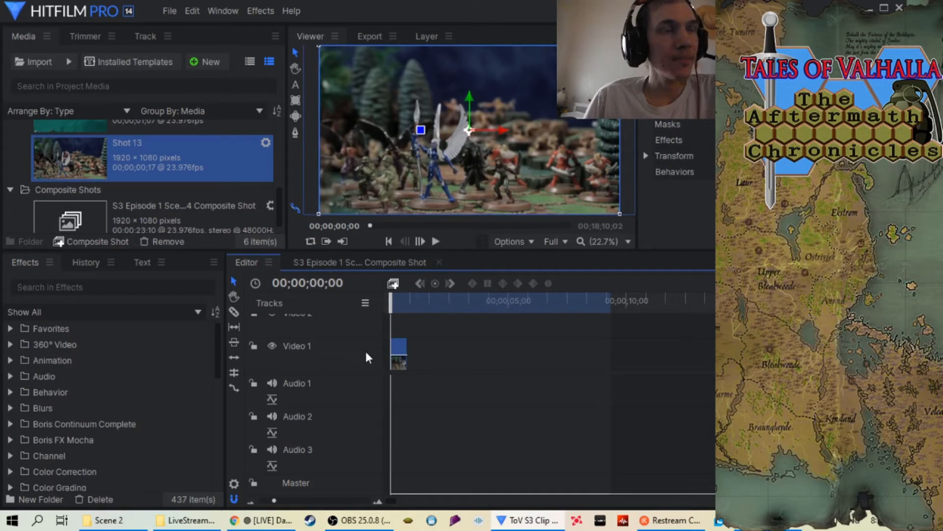
click(328, 501)
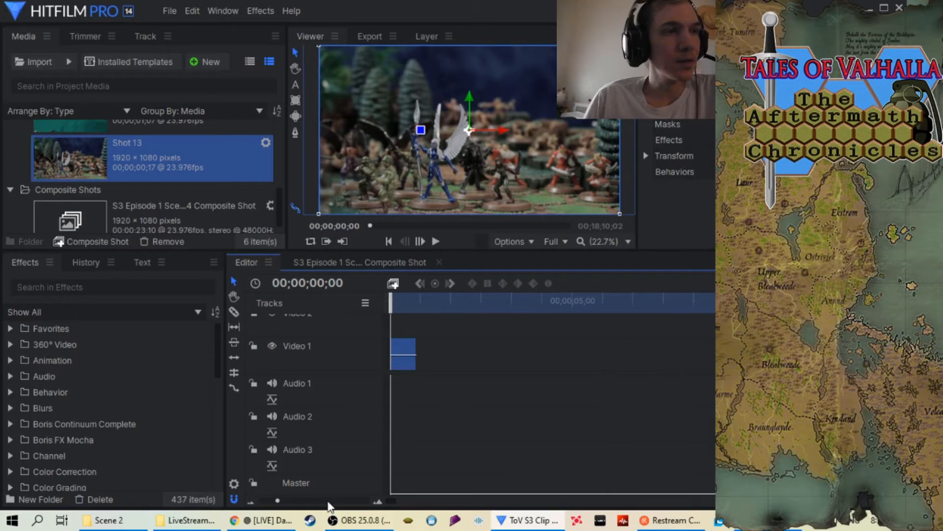
Play back the Shot 13 clip twice at its original speed and return the playhead to the start
click(328, 501)
click(329, 501)
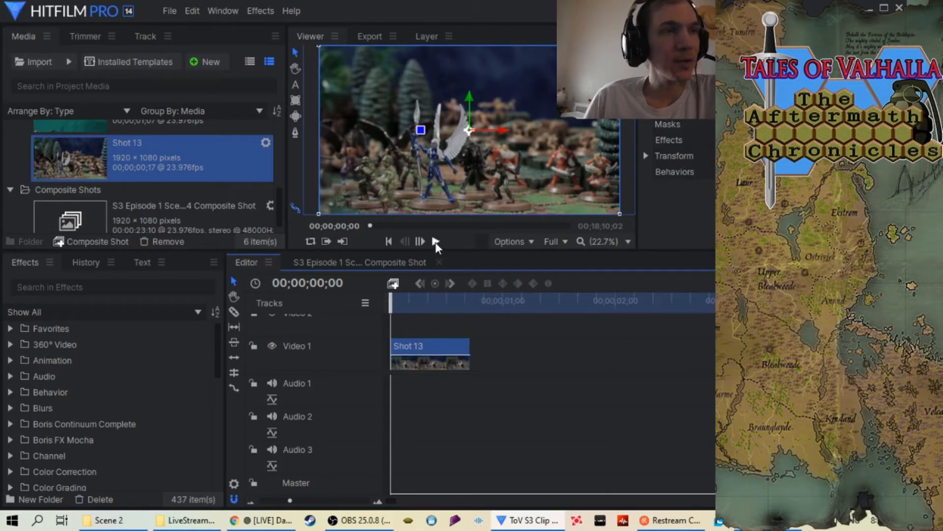
click(435, 242)
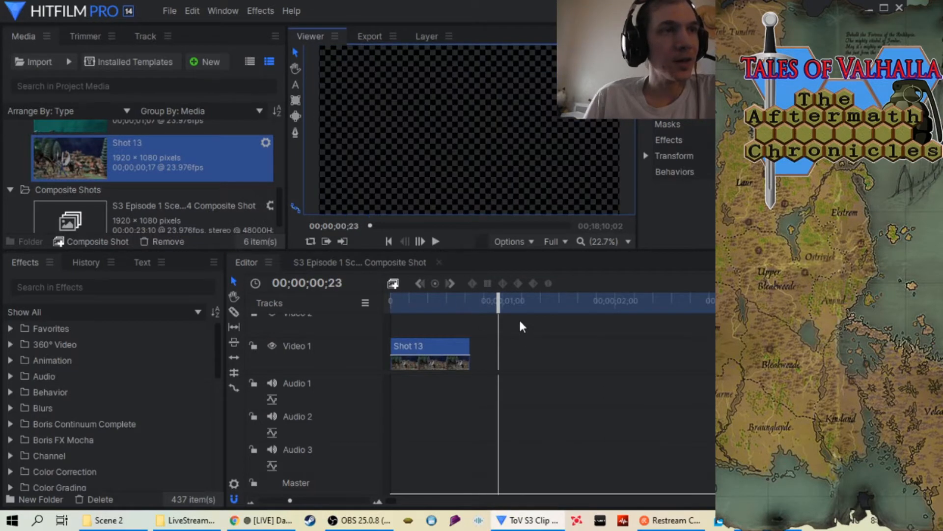
drag(459, 302, 388, 322)
click(435, 241)
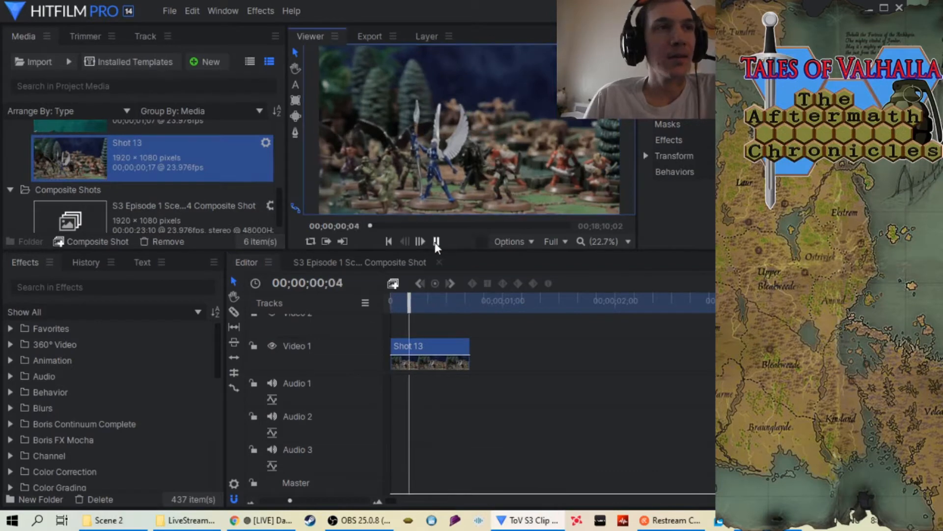
key(space)
drag(495, 309, 346, 313)
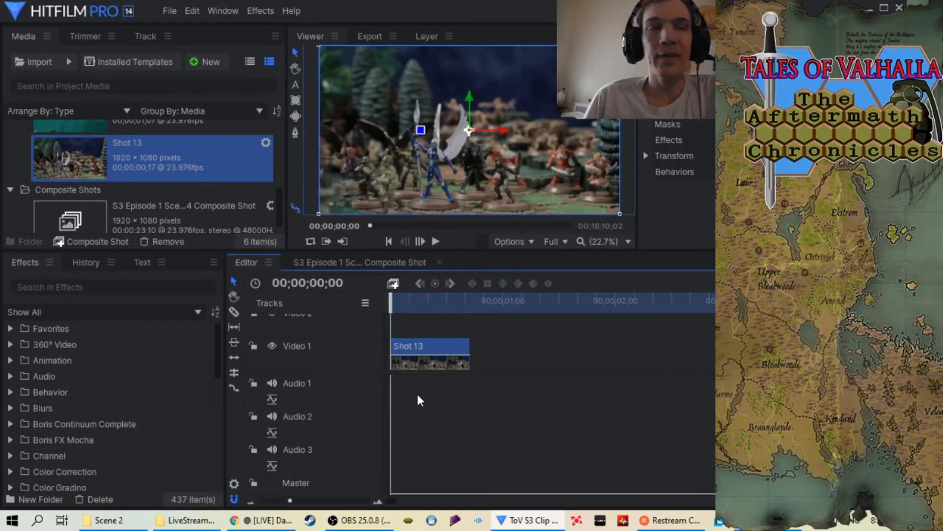
Set the speed of the Shot 13 clip on Video 1 to 34%
right_click(426, 353)
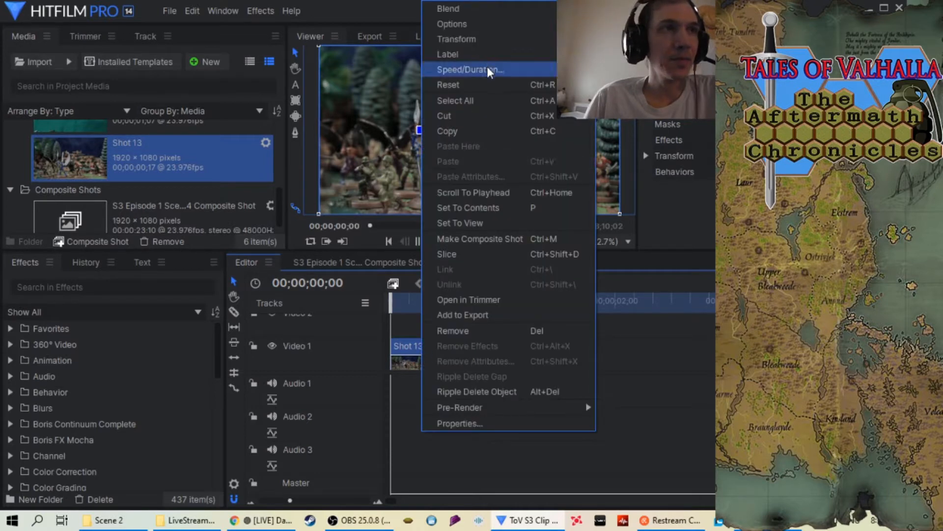
right_click(404, 346)
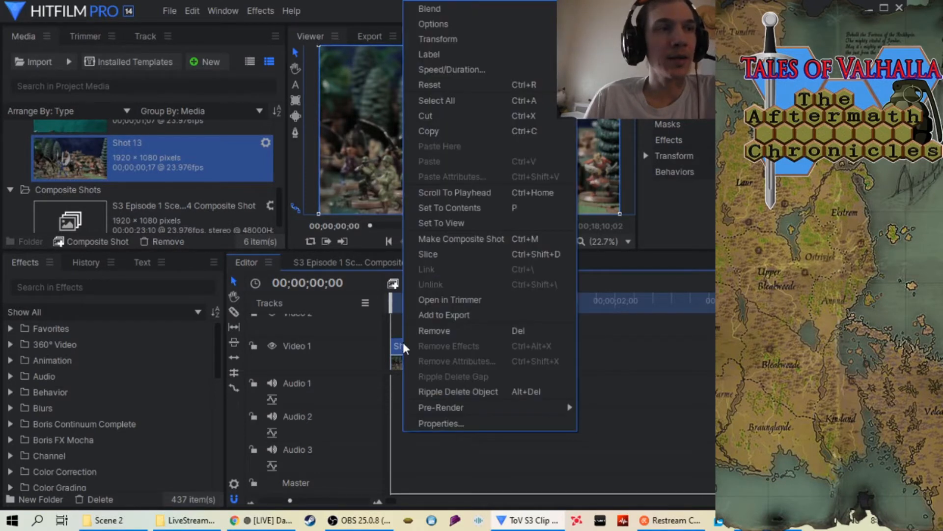
click(464, 69)
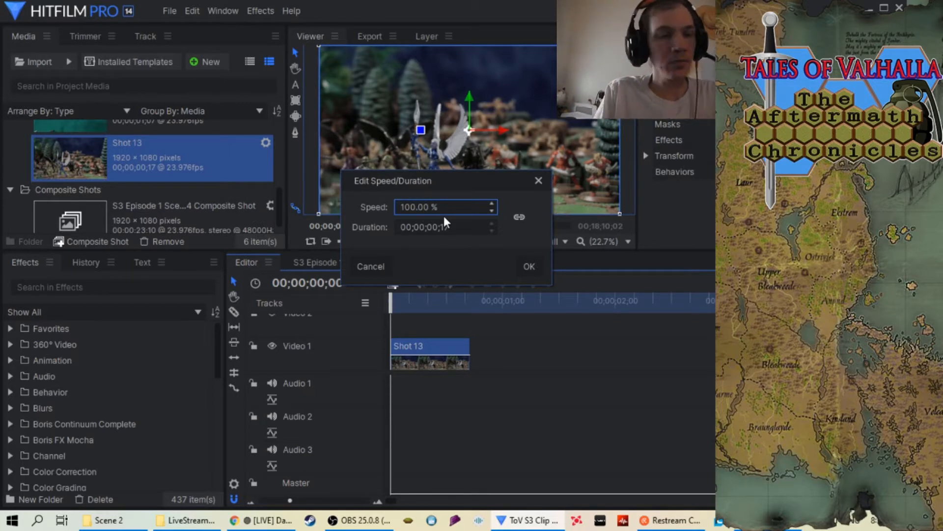
key(BackSpace)
key(BackSpace)
key(BackSpace)
key(BackSpace)
key(BackSpace)
key(BackSpace)
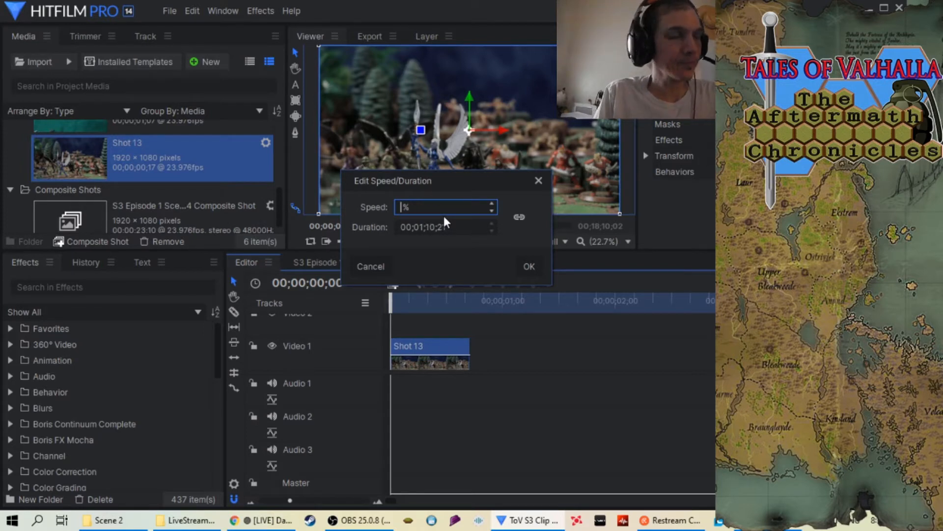
text(35)
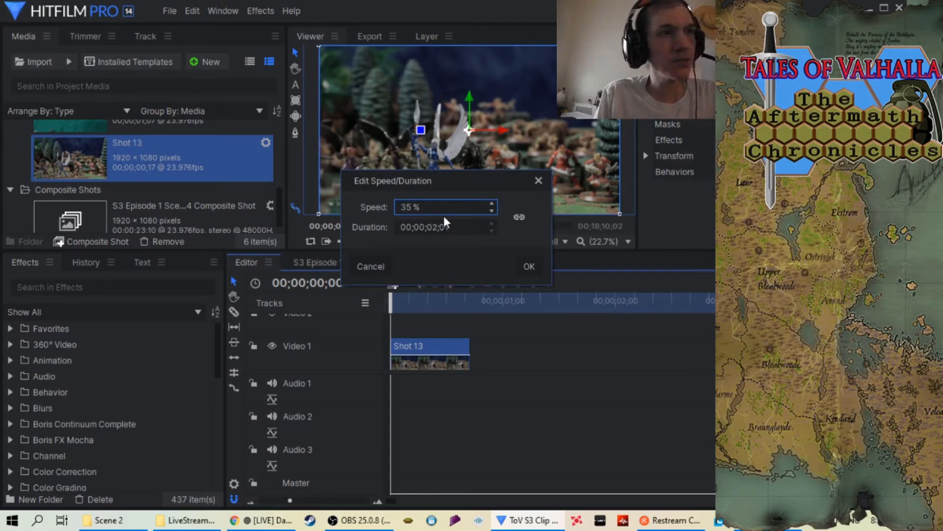
key(BackSpace)
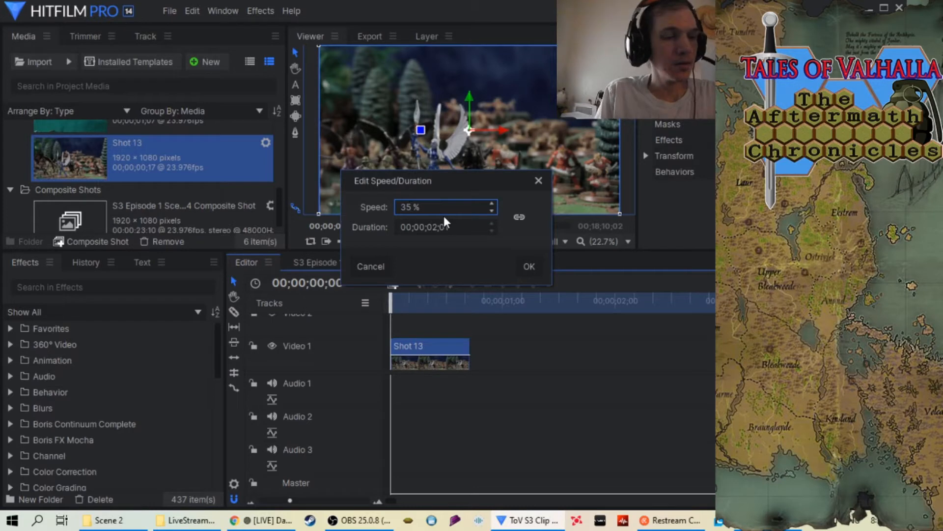
text(4)
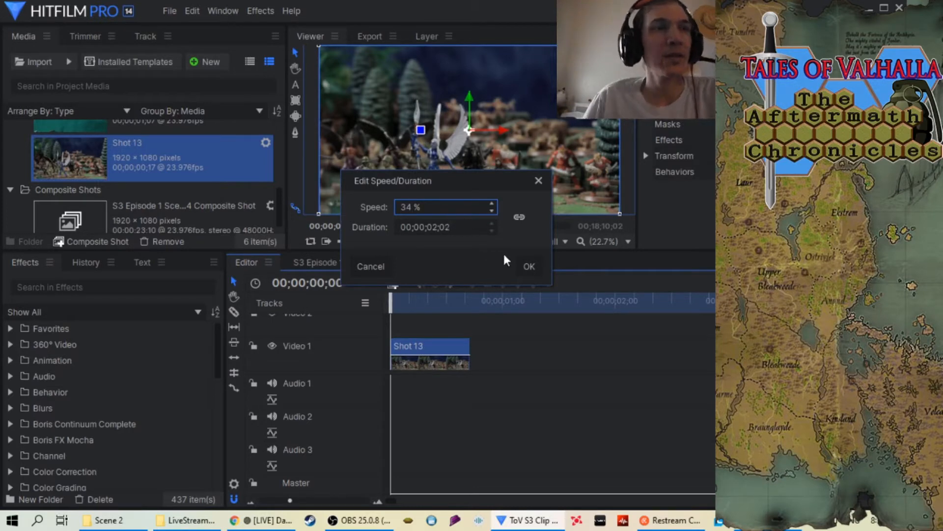
click(529, 268)
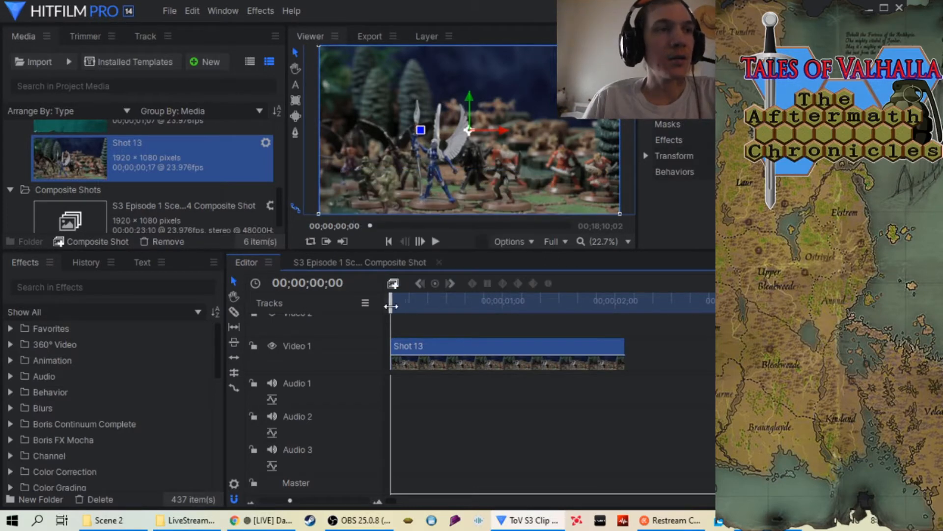
Play back the slowed Shot 13 clip and return the playhead to 00;00;00;00
click(436, 241)
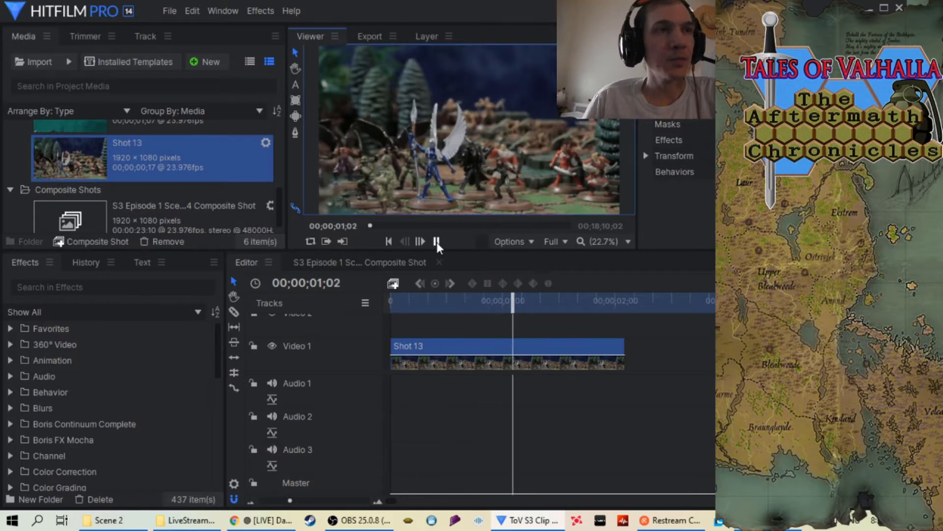
click(437, 241)
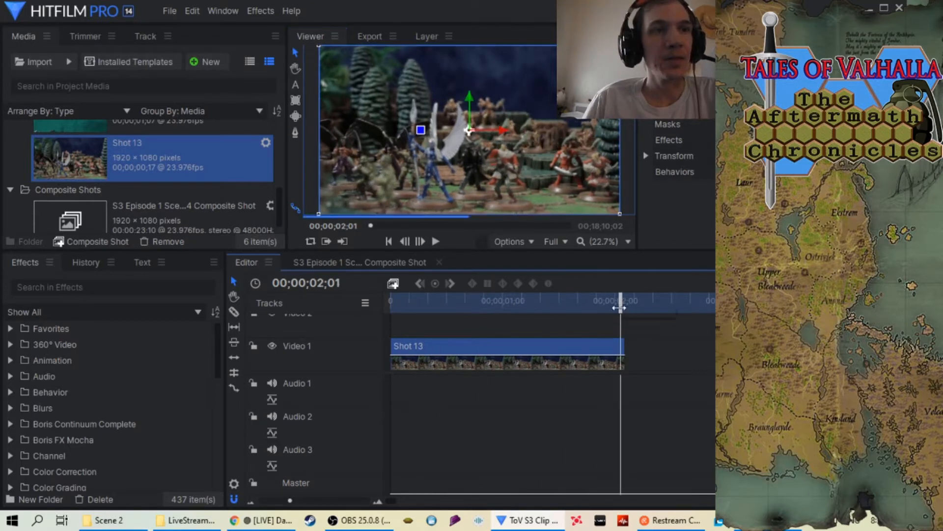
drag(617, 316, 389, 339)
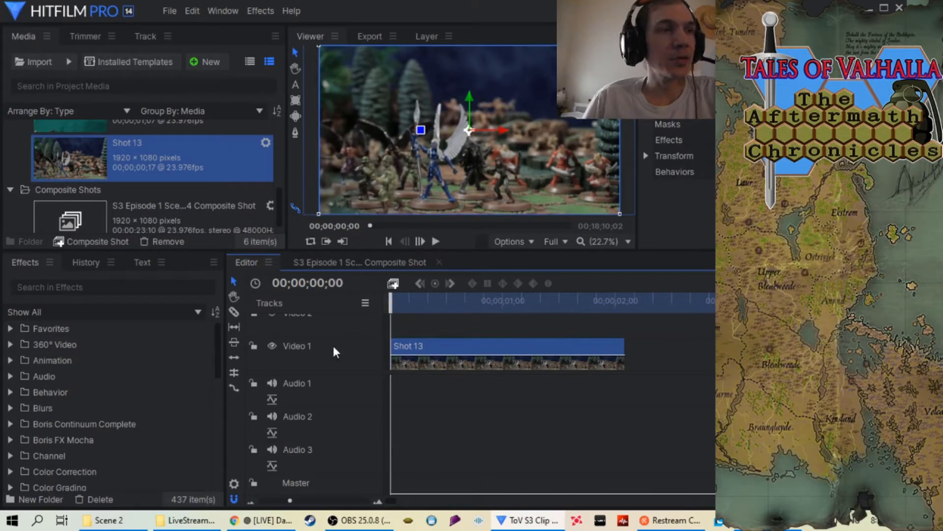
Find the Motion Blur effect by searching for "motion blur" and apply it to the Shot 13 clip
click(73, 287)
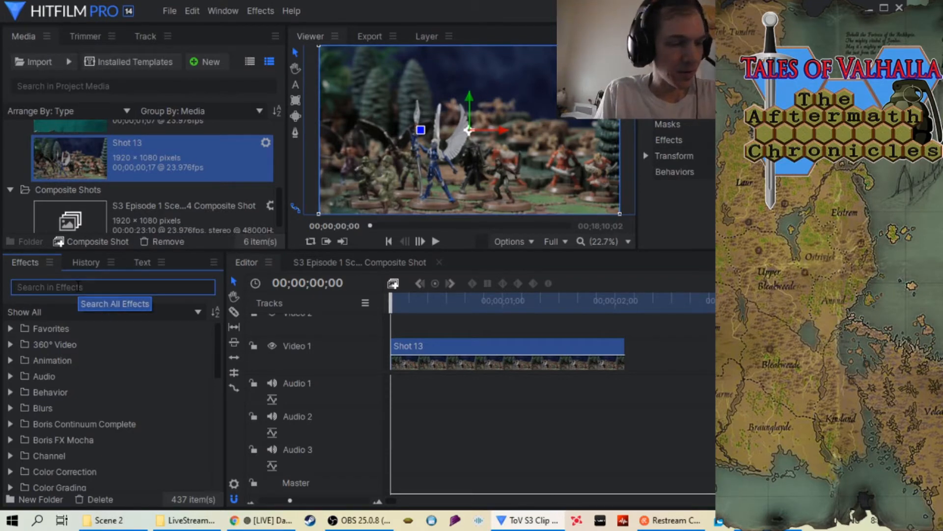
text(motion)
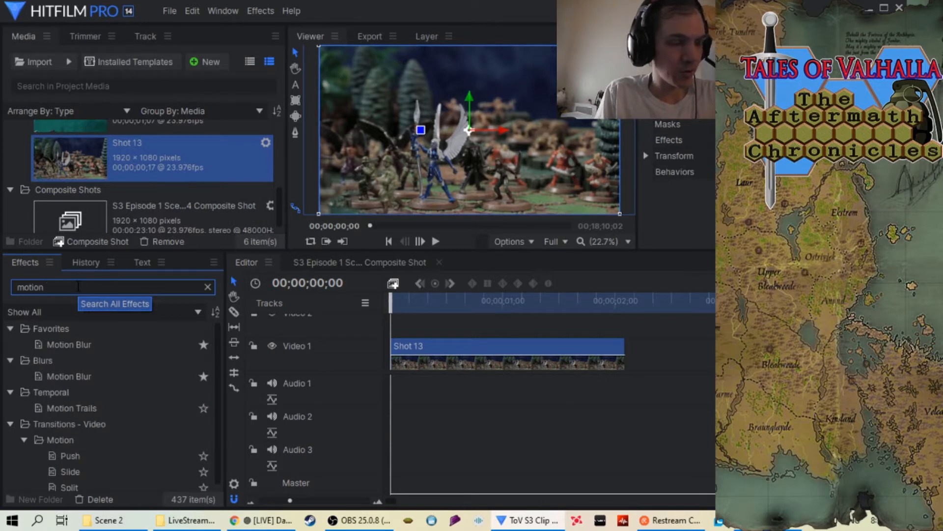
text( blur)
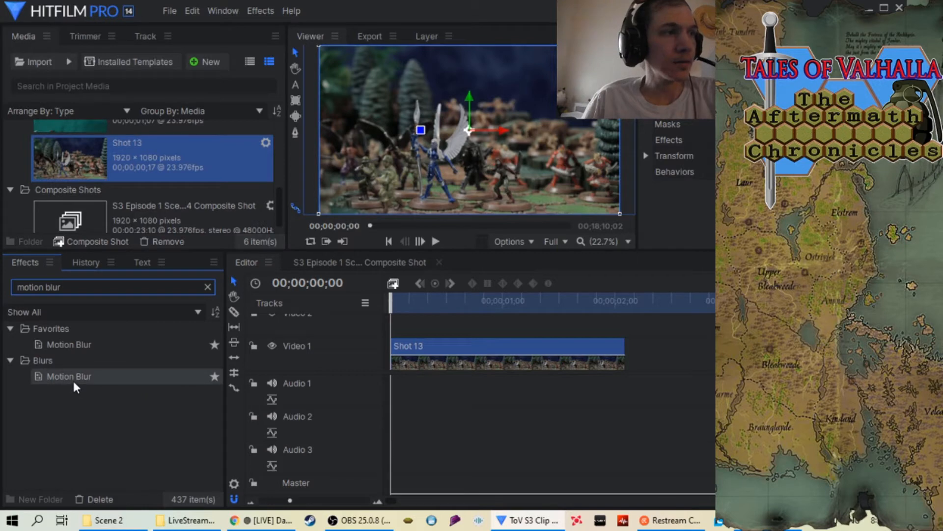
drag(73, 383, 479, 345)
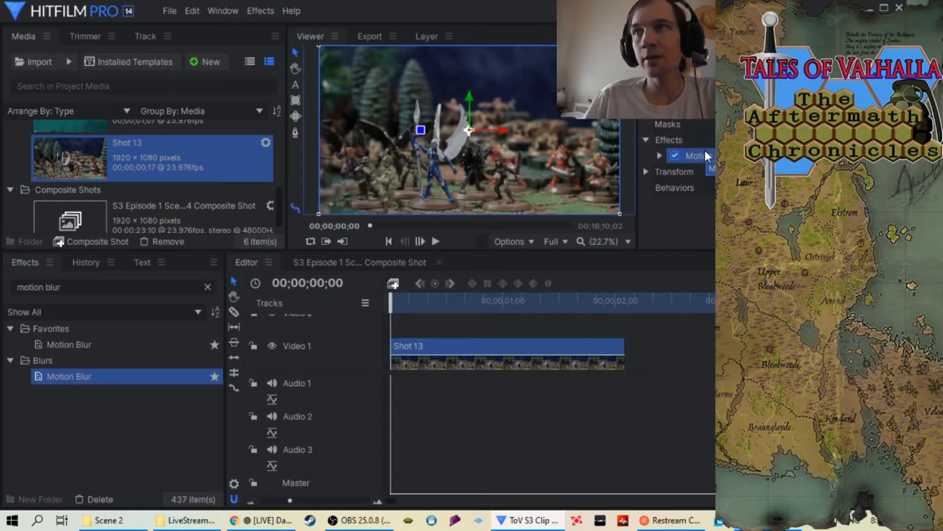
Trim the timeline's out point to the end of the Shot 13 clip and add that range to the export queue
drag(394, 305, 347, 406)
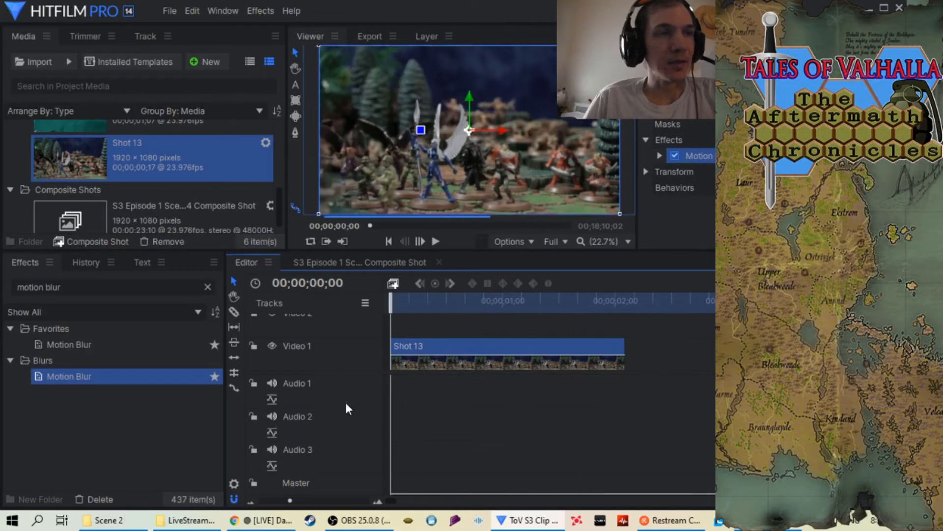
drag(294, 500, 275, 500)
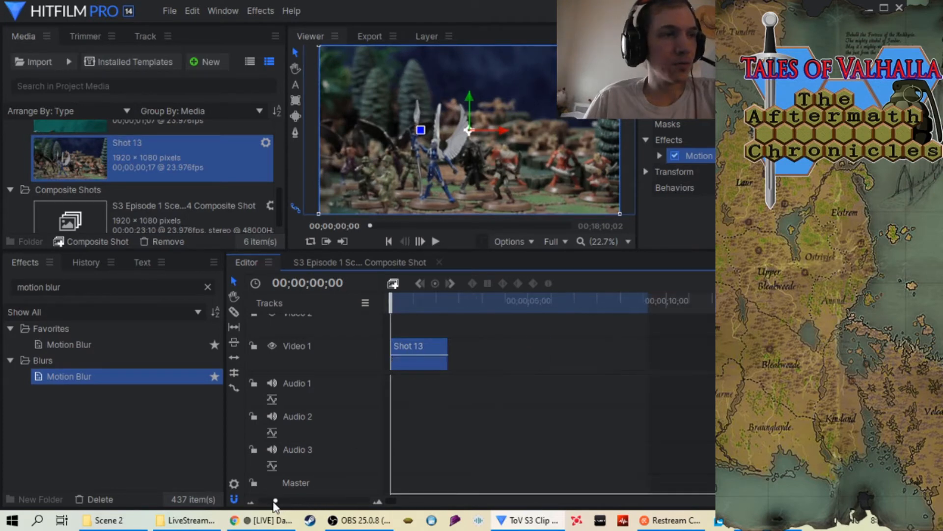
drag(654, 312, 447, 312)
click(319, 500)
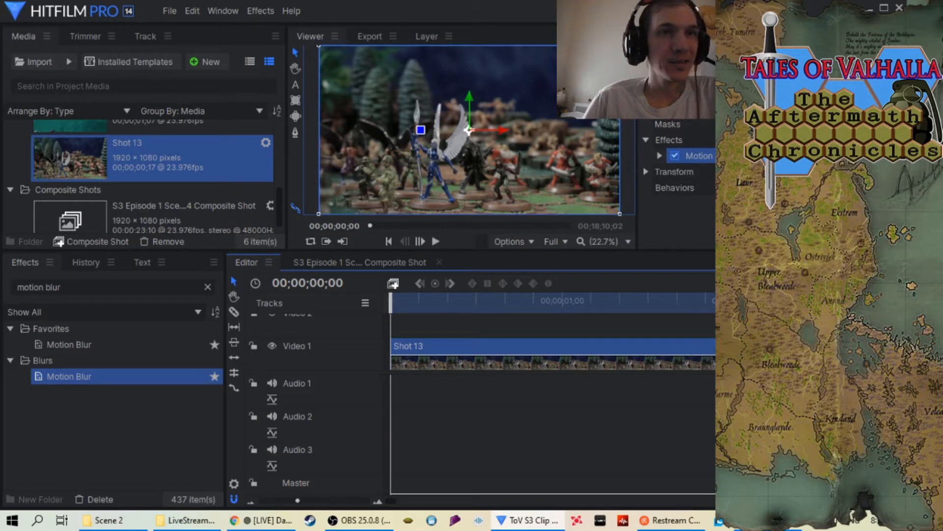
mouse_move(835, 315)
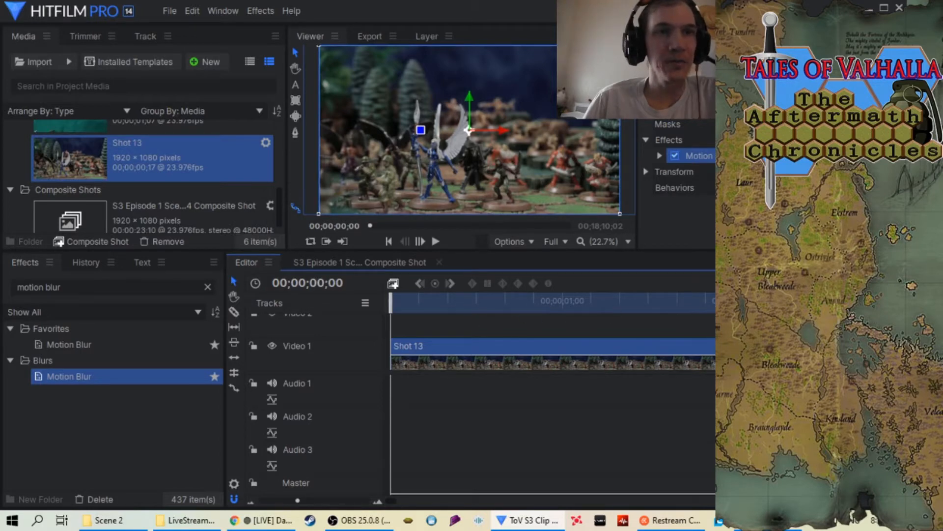
click(709, 318)
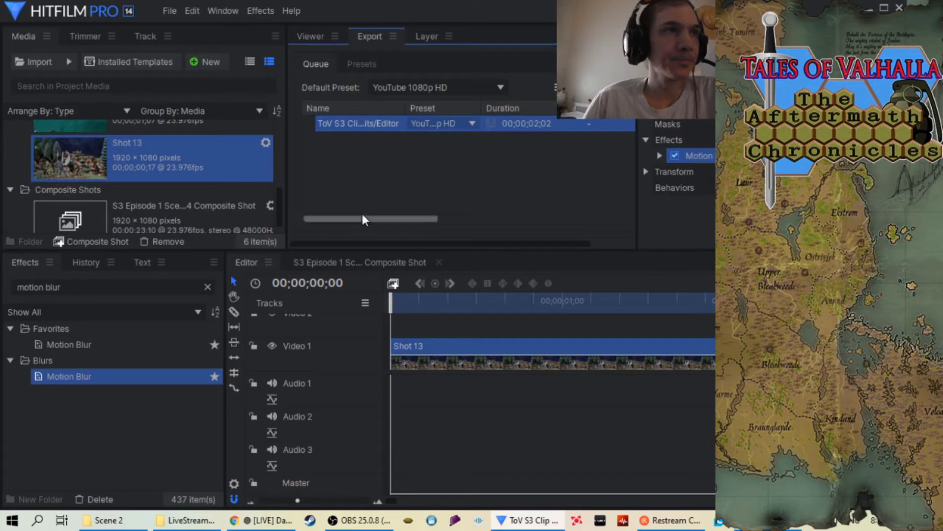
Start choosing a new output location for the queued export and go up from FF 8\Episodes to the DATA (D:) drive
drag(371, 220, 460, 222)
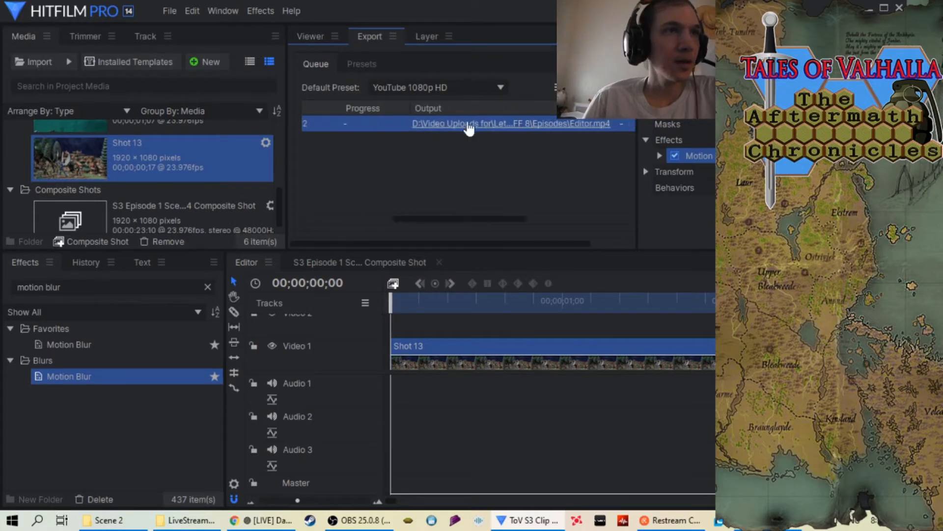
right_click(477, 131)
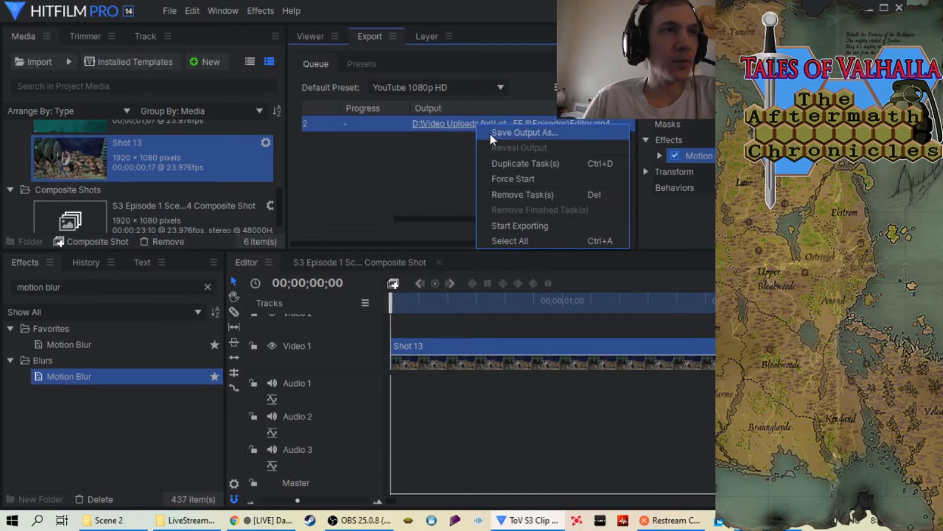
click(491, 132)
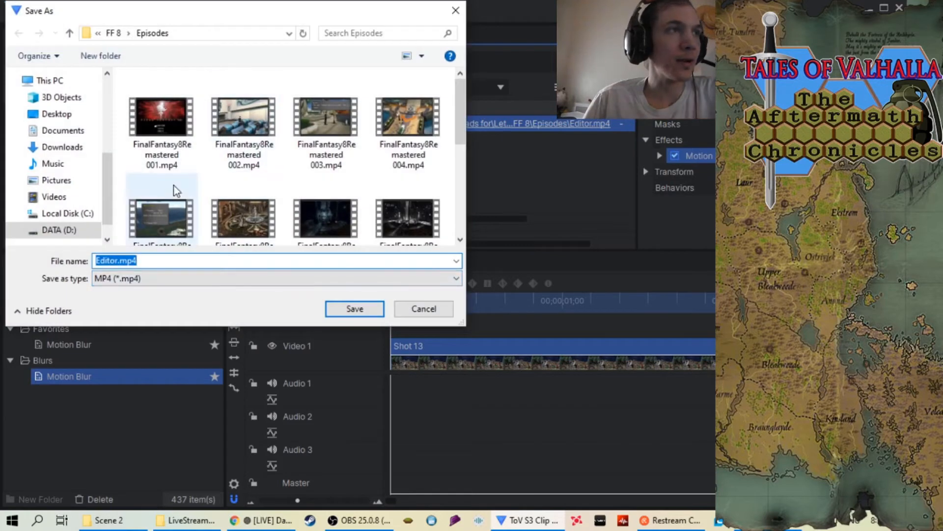
click(73, 36)
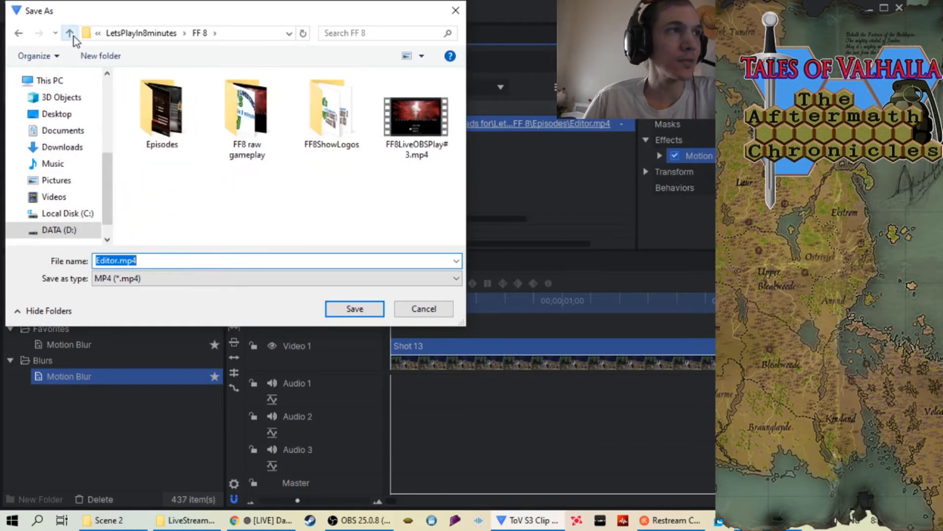
click(72, 36)
click(73, 36)
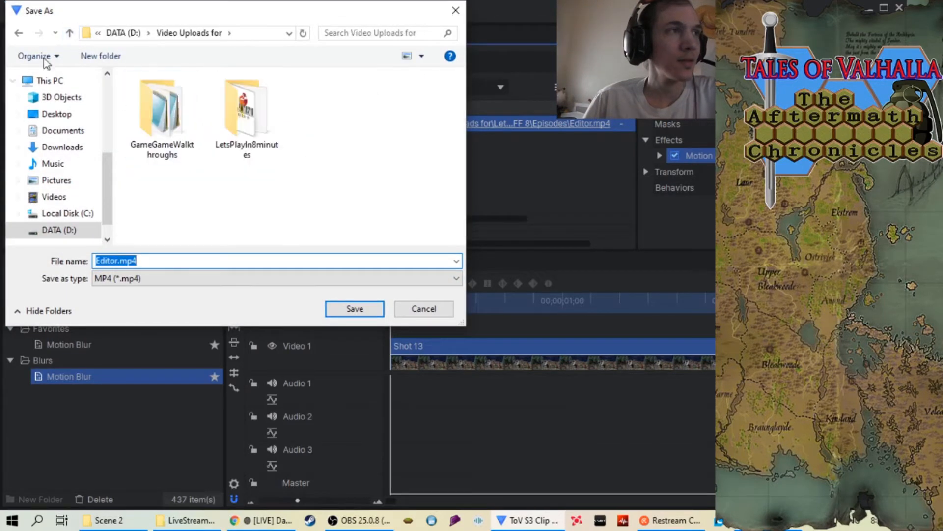
click(69, 34)
Set the save location to TalesOfValhallaShowS2-3\ToVTAChrS3\Production\Stop Motion Video\ToV Season 3 Episode 4\Scene 2 and look over its existing clips
scroll(190, 140, down, 2)
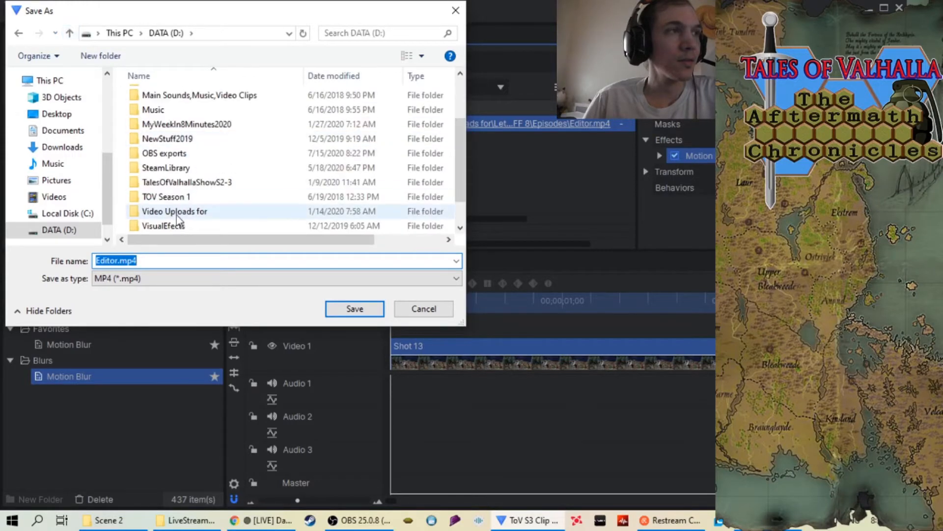
double_click(211, 182)
scroll(166, 199, down, 2)
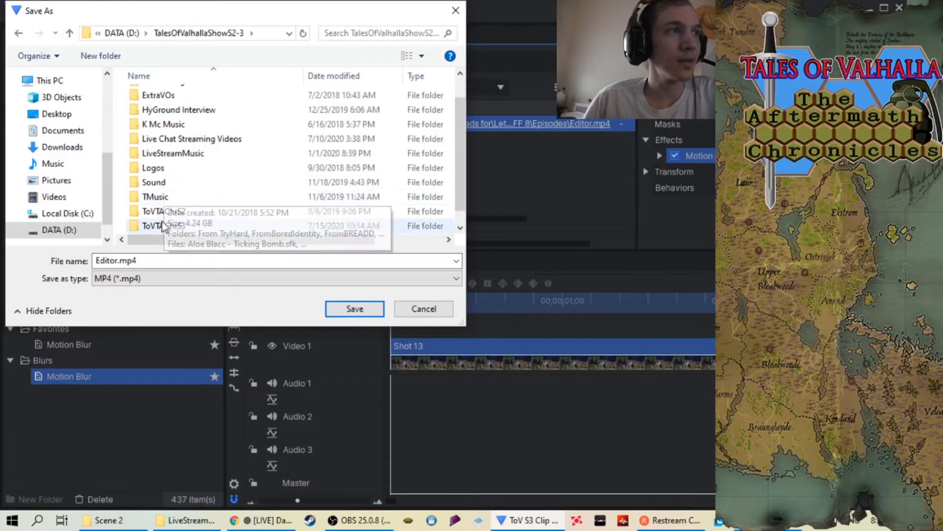
double_click(163, 223)
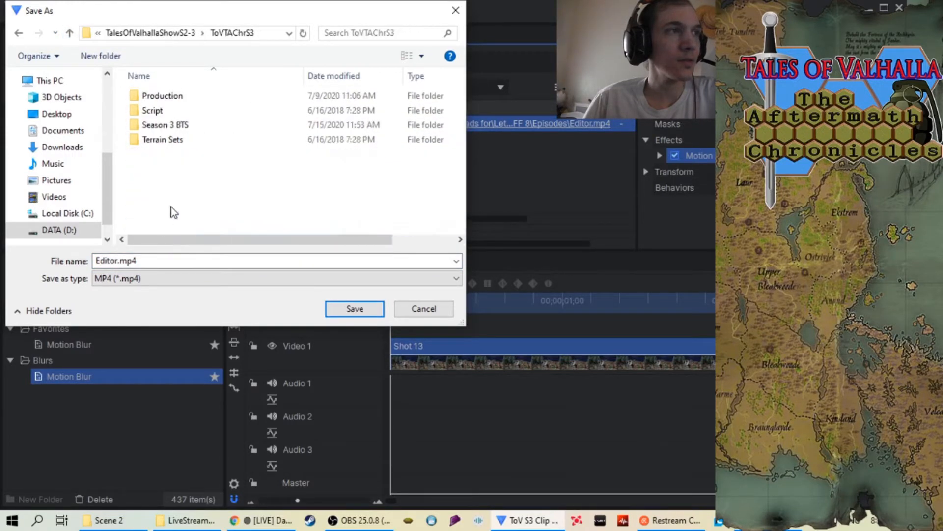
double_click(160, 96)
double_click(180, 127)
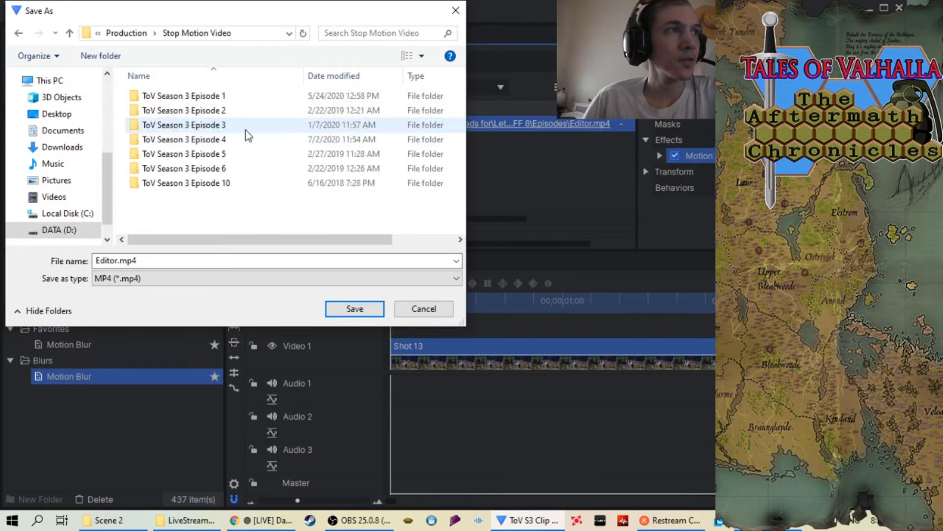
double_click(281, 139)
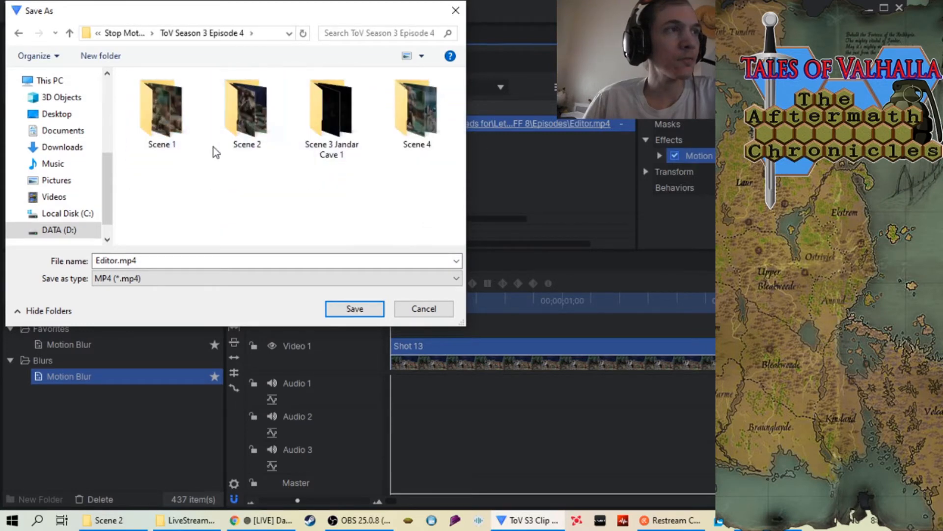
double_click(248, 142)
scroll(293, 157, down, 2)
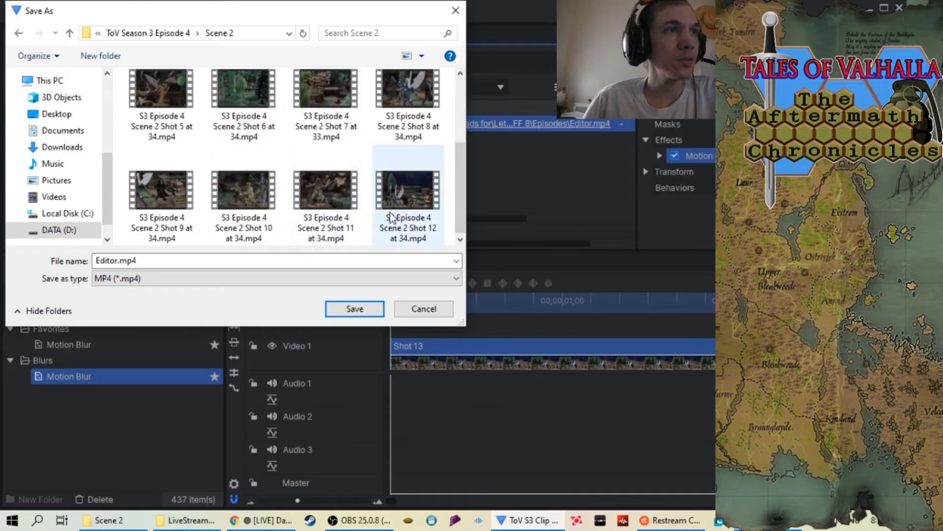
Name the export file "S3 Episode 4 Scene 2 Shot 13 at 34.mp4", based on the Shot 12 file's name, and save the output location
click(416, 231)
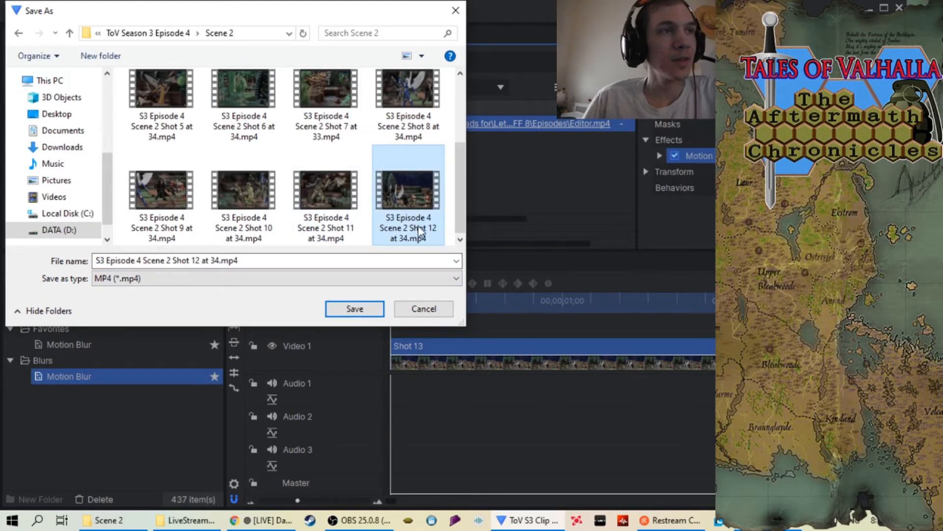
click(201, 260)
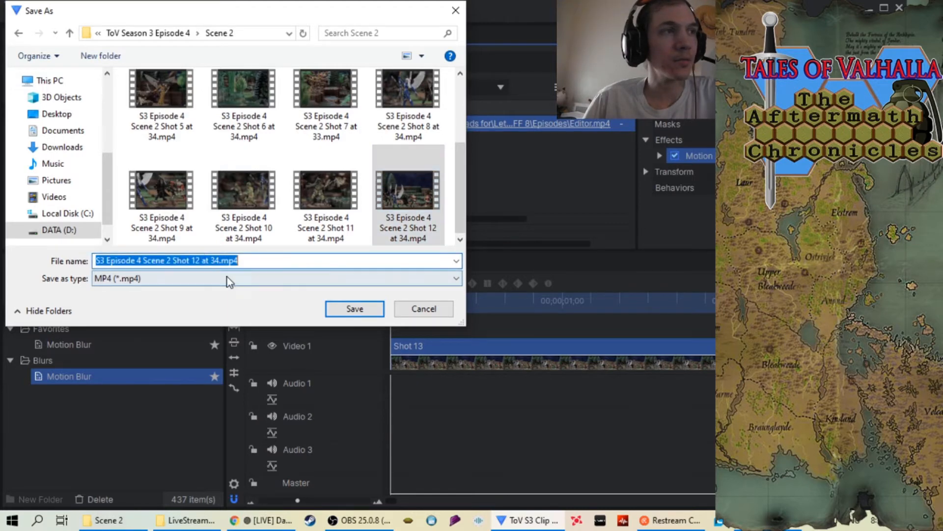
click(199, 256)
key(BackSpace)
text(3)
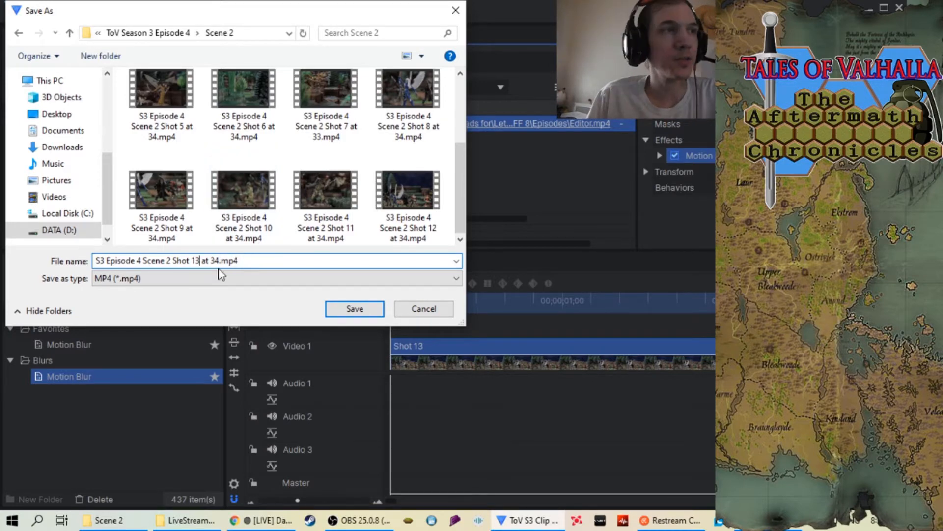
click(354, 309)
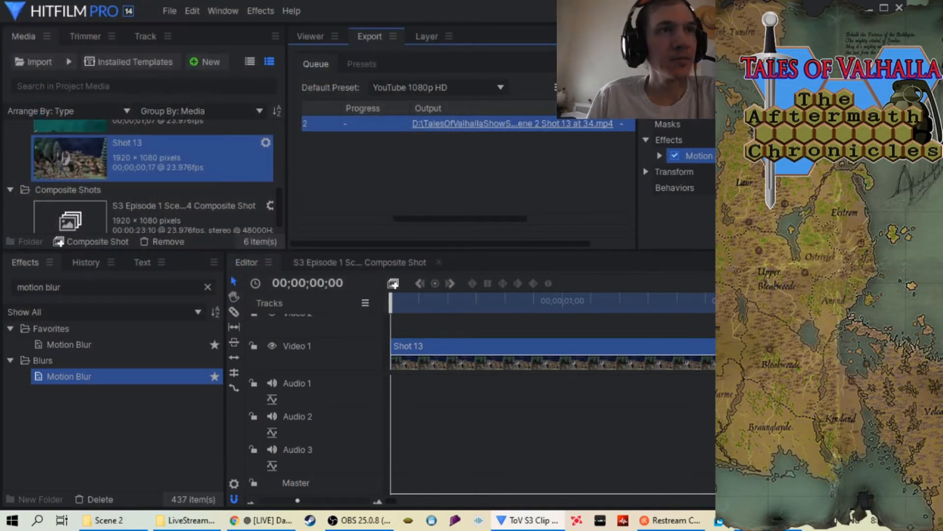
Run the queued Shot 13 export and clear the finished task from the export queue
drag(460, 222, 382, 223)
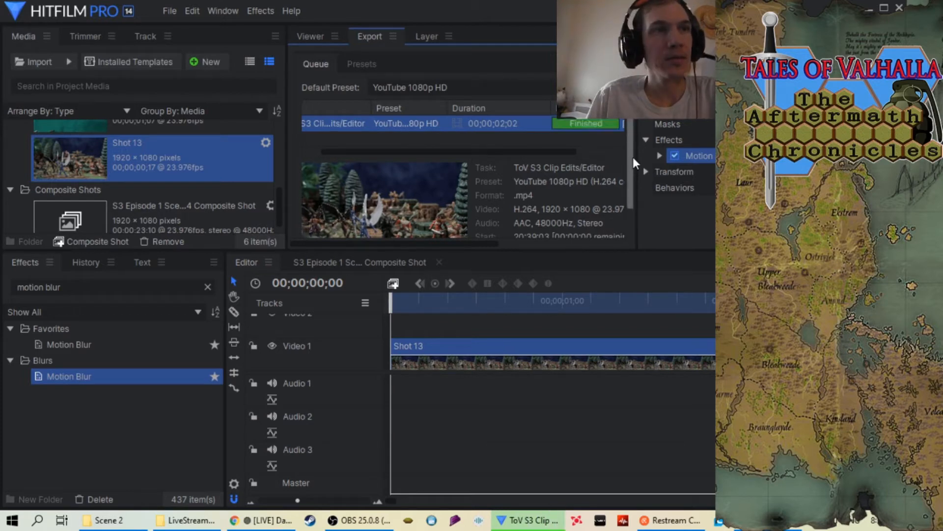
drag(438, 242, 414, 245)
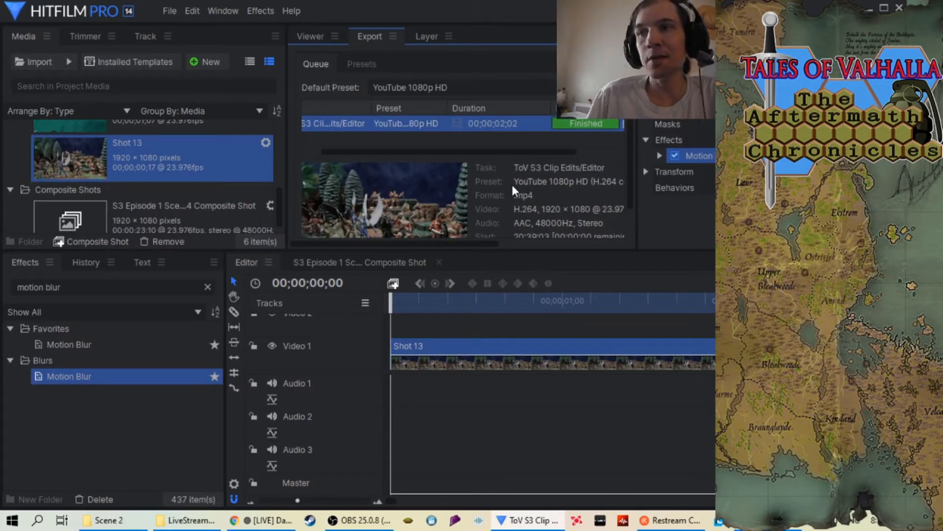
right_click(533, 129)
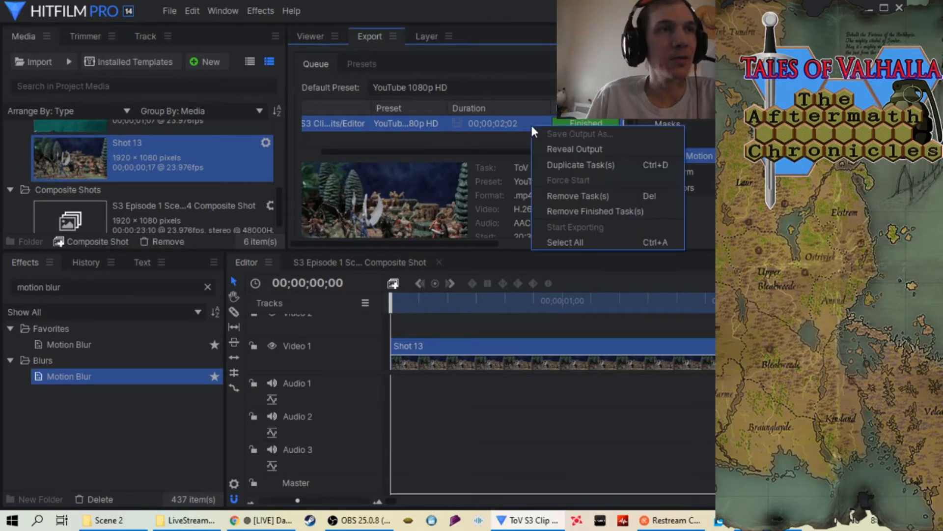
click(585, 212)
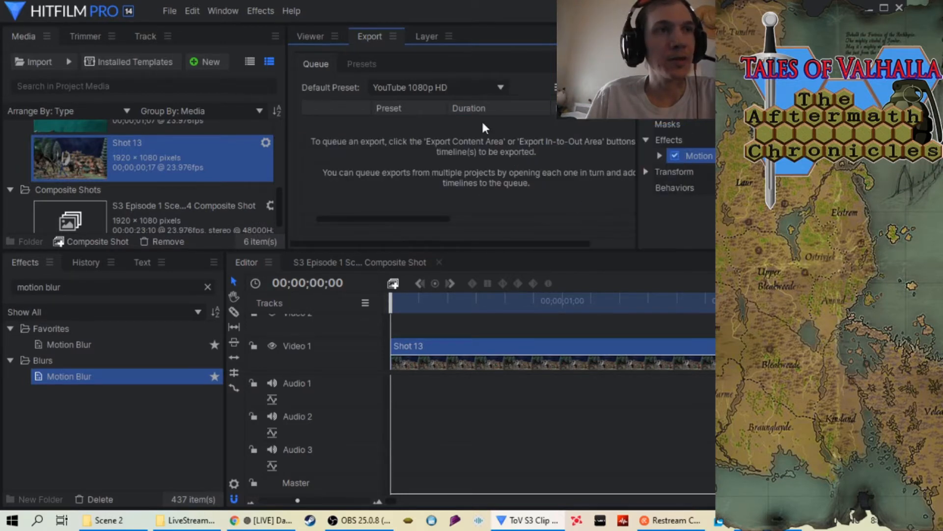
Return to the preview of the timeline and remove the Shot 13 sequence from the project media, including its clip on the timeline
click(306, 36)
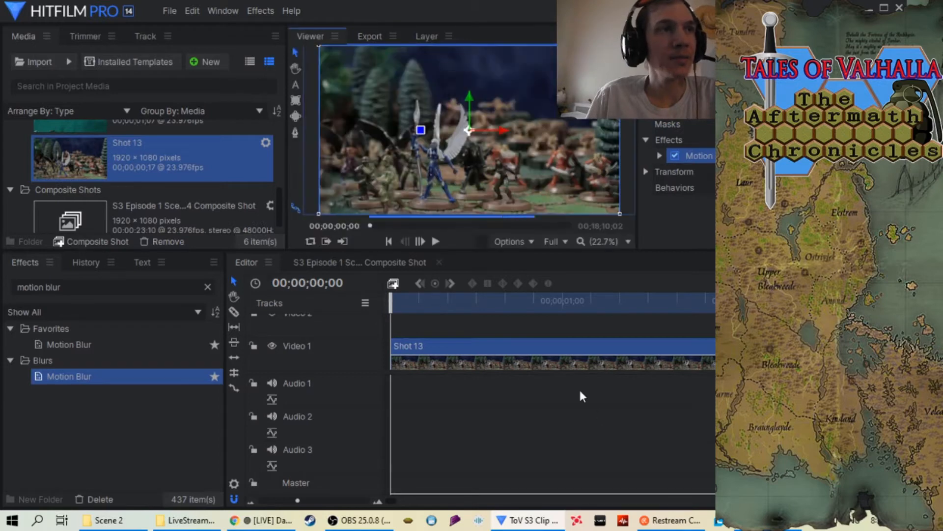
right_click(488, 346)
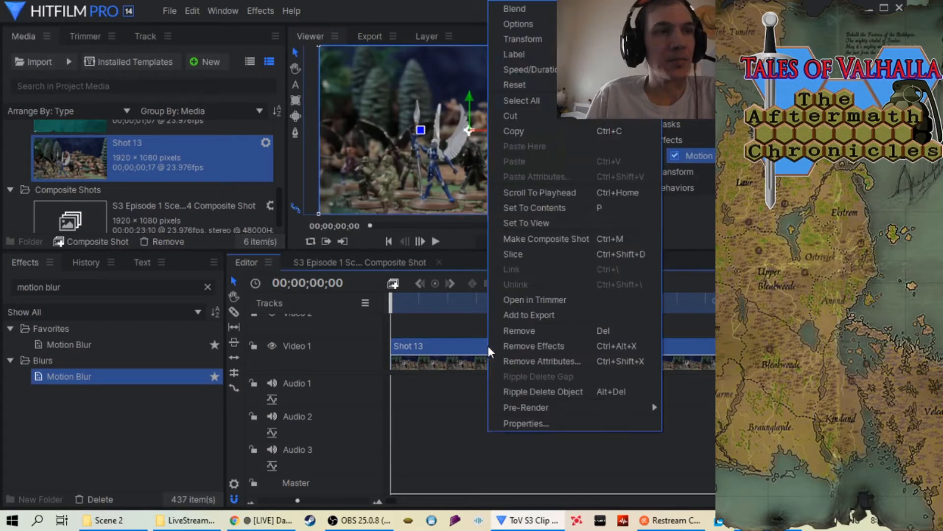
right_click(112, 153)
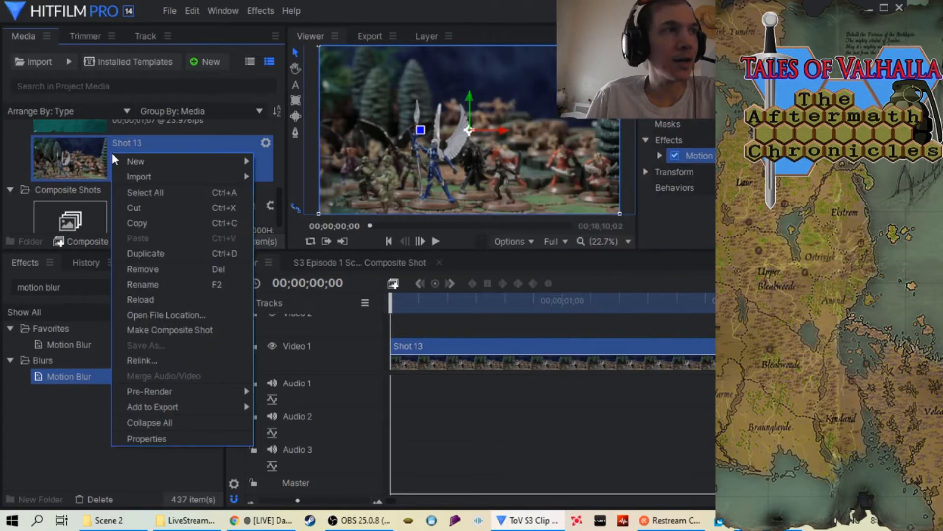
click(164, 269)
click(569, 270)
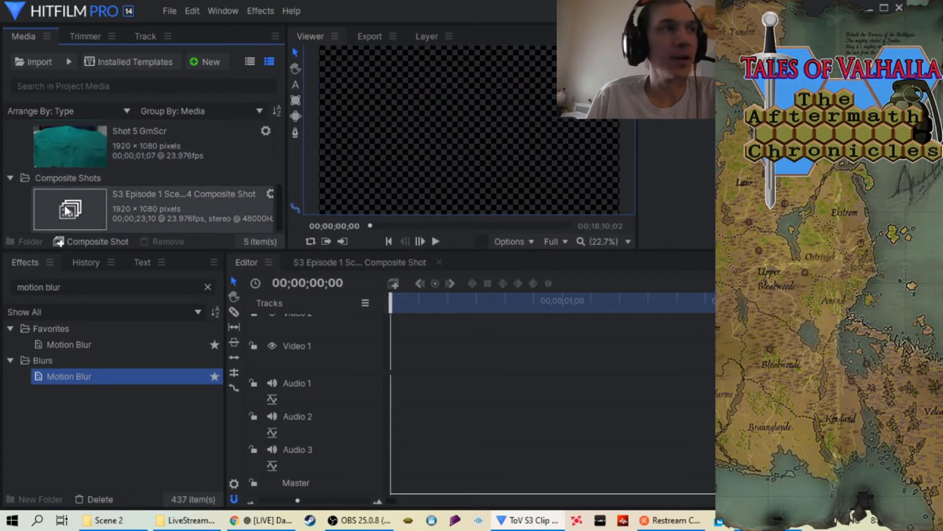
Start importing an image sequence, go up from Shot 13 to the Scene 2 folder and look over its shot folders
right_click(11, 199)
mouse_move(87, 222)
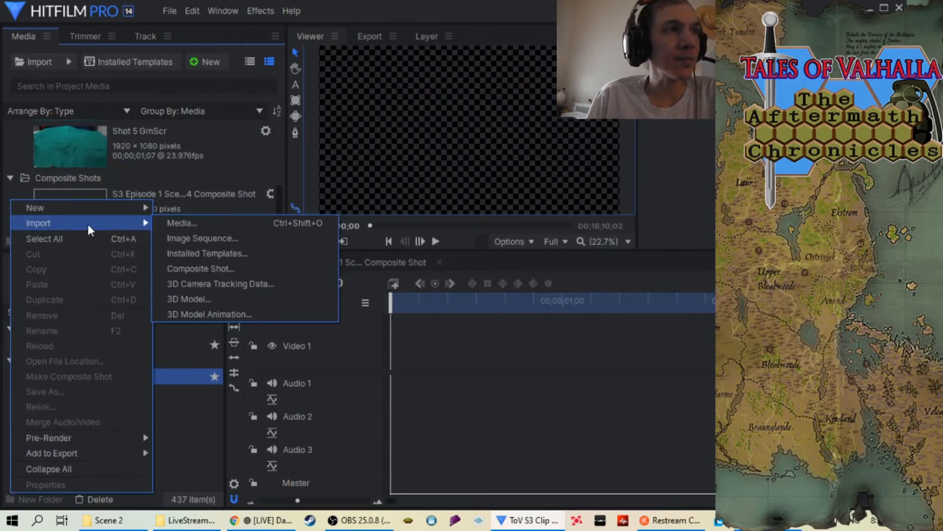
click(201, 241)
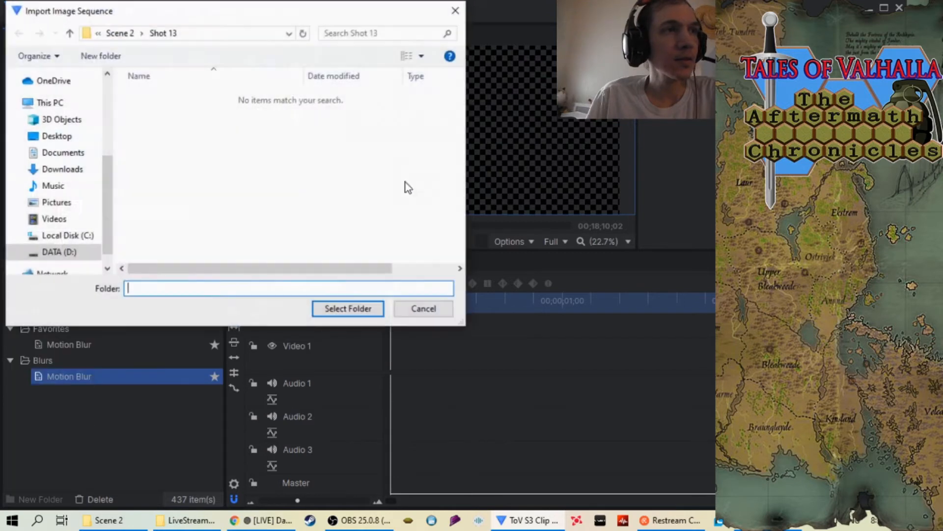
click(68, 35)
scroll(270, 196, down, 1)
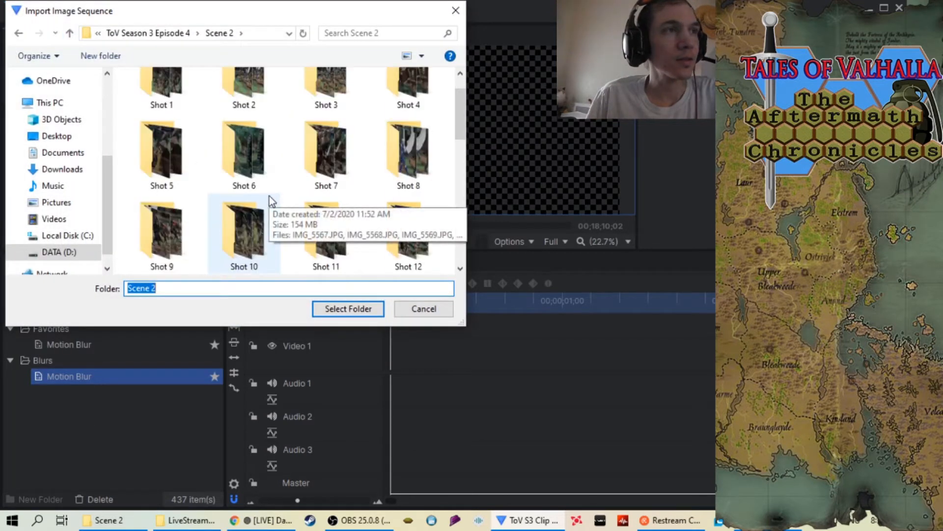
scroll(270, 196, up, 1)
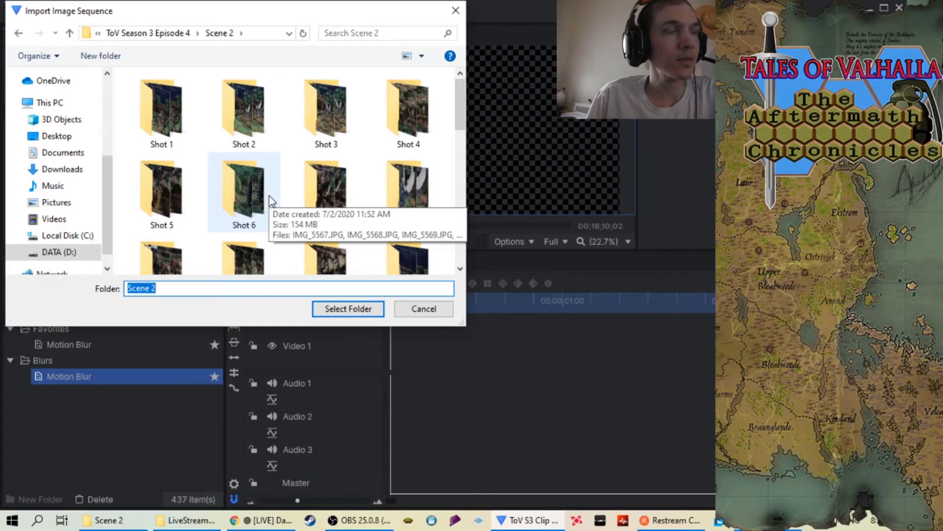
scroll(270, 196, down, 4)
scroll(269, 196, up, 4)
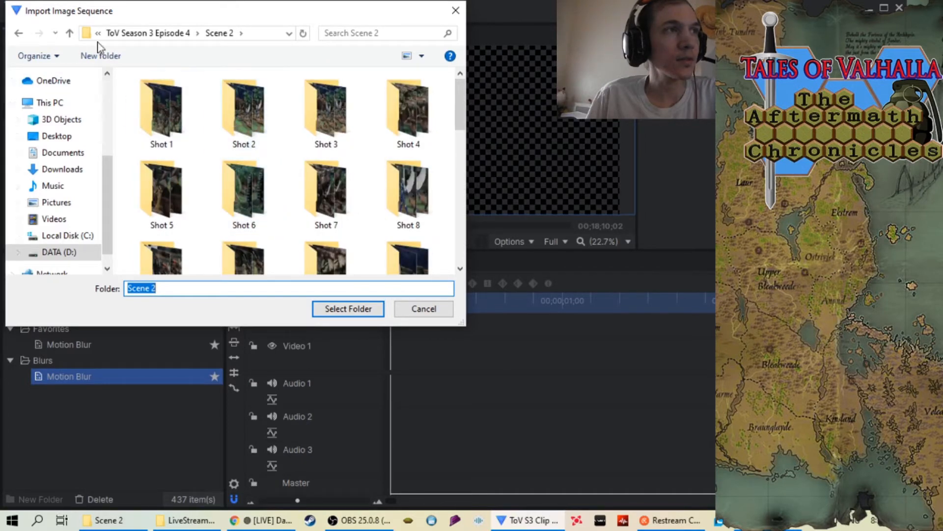
Confirm the location by reopening Scene 2 from ToV Season 3 Episode 4, and import the Shot 14 folder as an image sequence
click(69, 33)
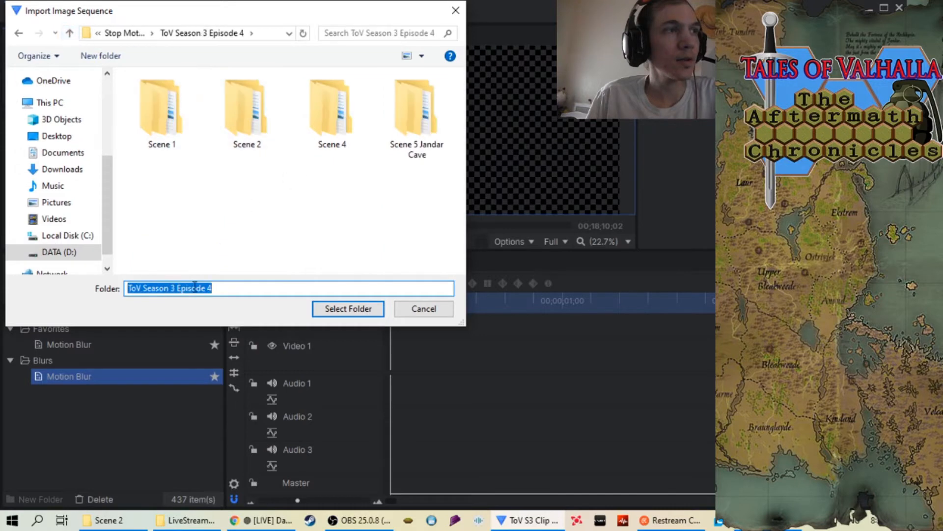
click(246, 122)
double_click(245, 121)
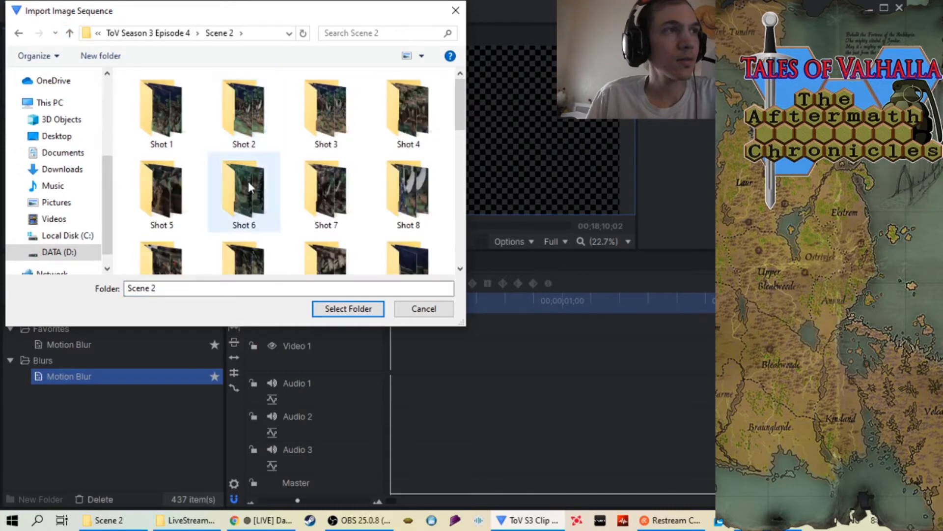
scroll(241, 163, down, 2)
click(246, 231)
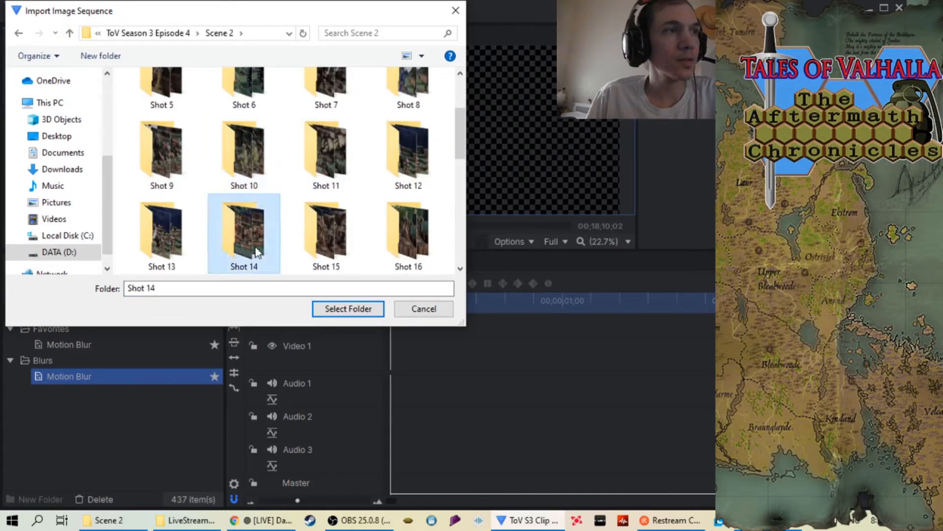
click(348, 308)
Place the Shot 14 sequence at the start of the Video 1 track and scrub through its opening frames
drag(43, 186, 391, 363)
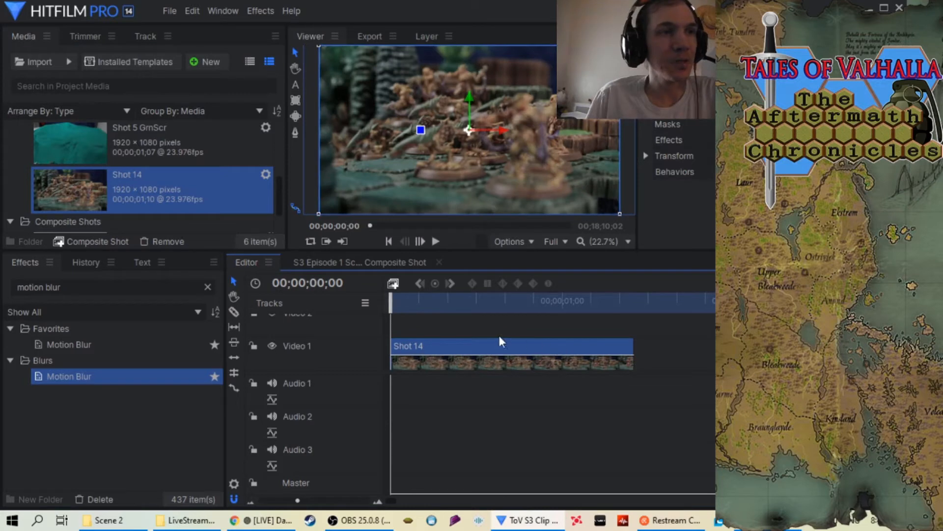
drag(392, 301, 442, 331)
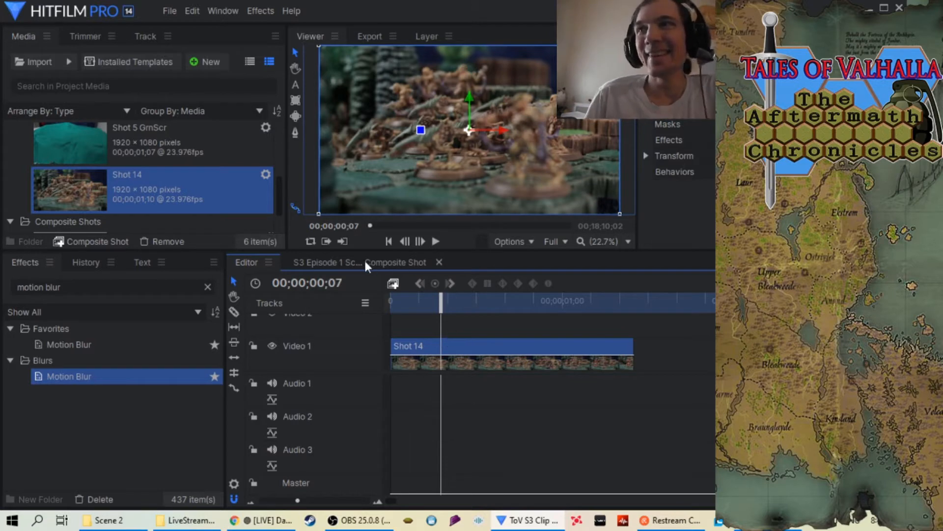
drag(442, 305, 392, 305)
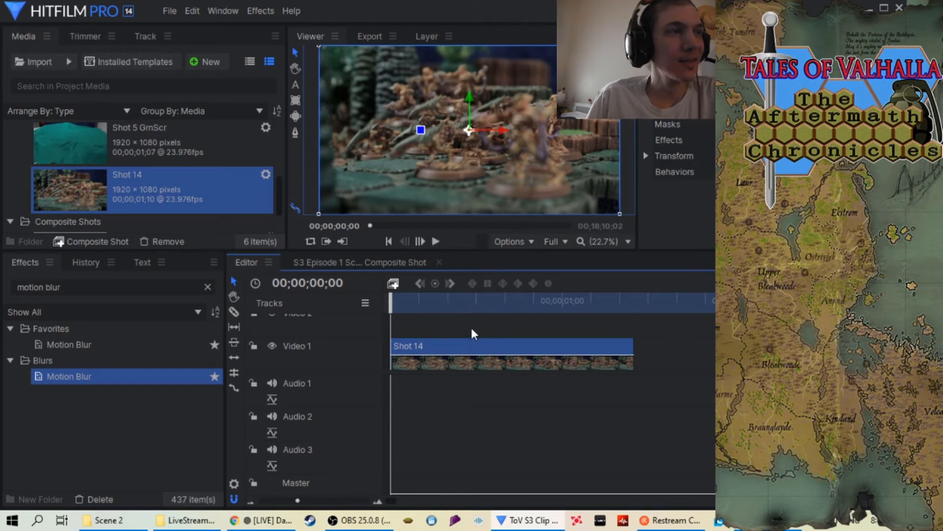
Set the Shot 14 clip's speed to 34%
right_click(502, 346)
click(528, 69)
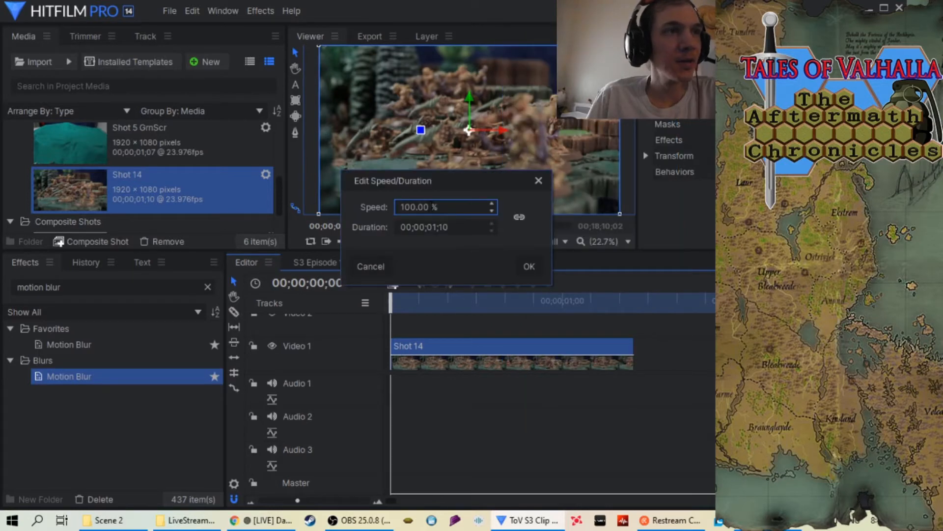
click(430, 206)
key(BackSpace)
key(BackSpace)
key(BackSpace)
key(BackSpace)
key(BackSpace)
key(BackSpace)
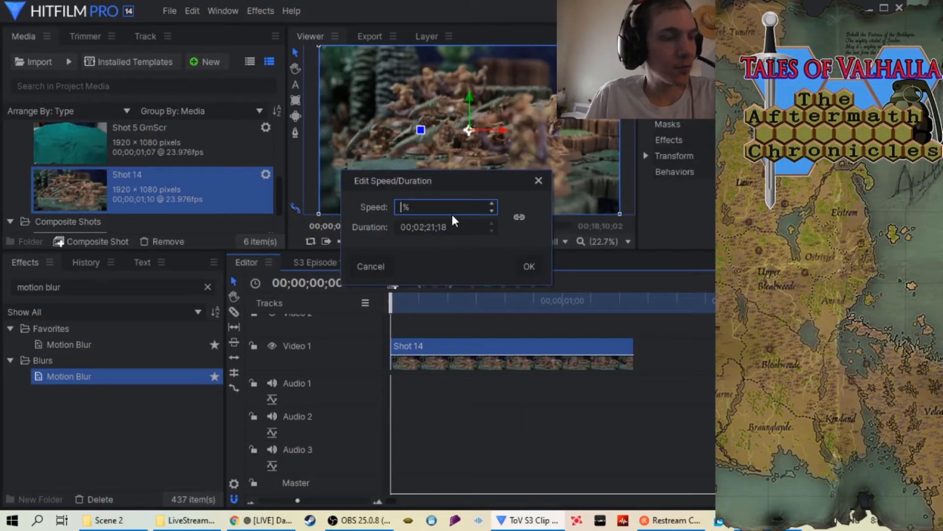
text(34)
click(528, 267)
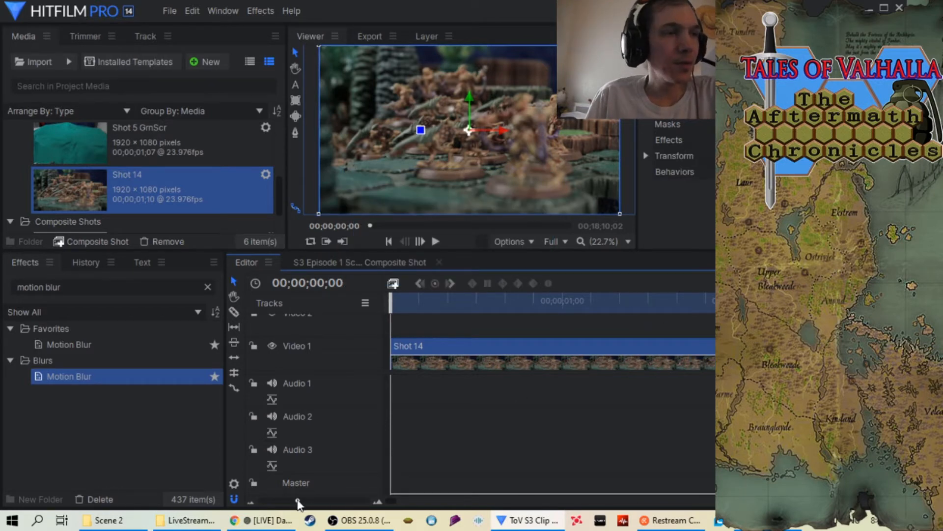
Extend the timeline's out point to the end of the Shot 14 clip and apply the Motion Blur effect to the clip
drag(298, 502, 290, 501)
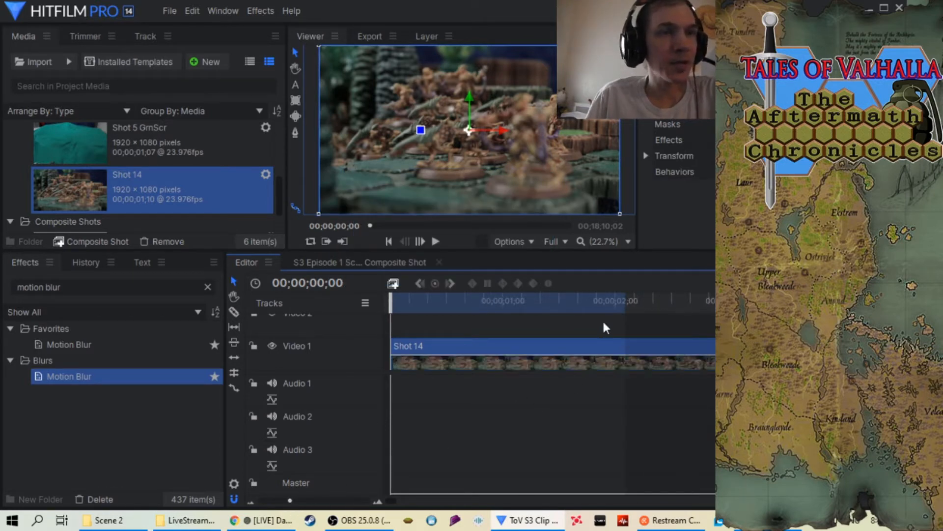
drag(290, 502, 285, 505)
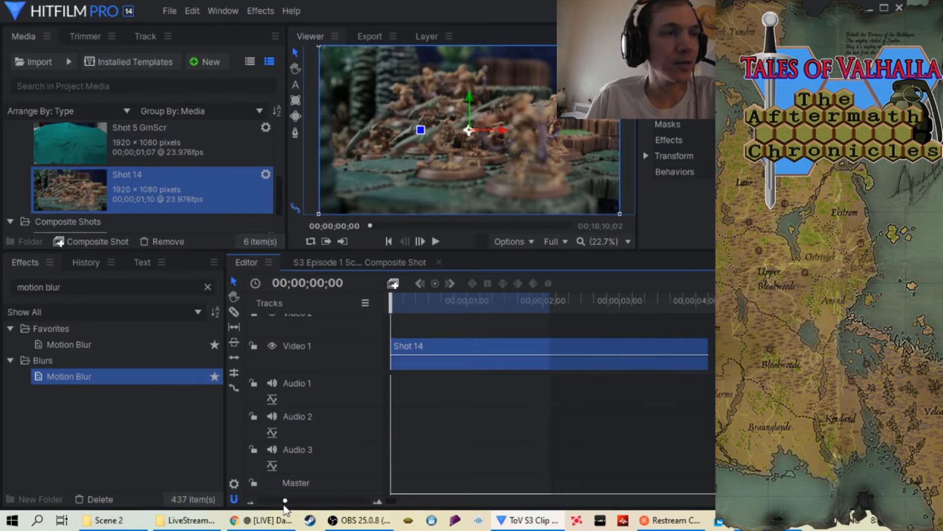
drag(550, 302, 708, 309)
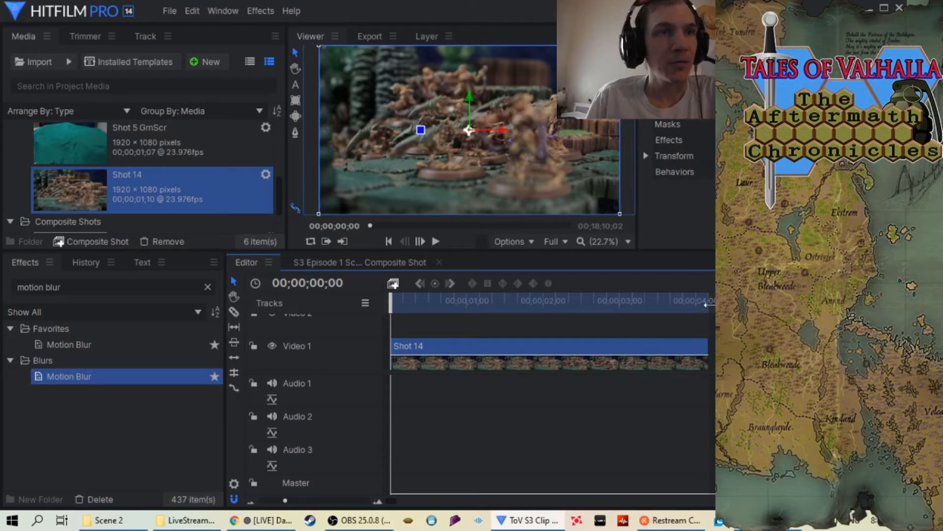
drag(108, 383, 529, 355)
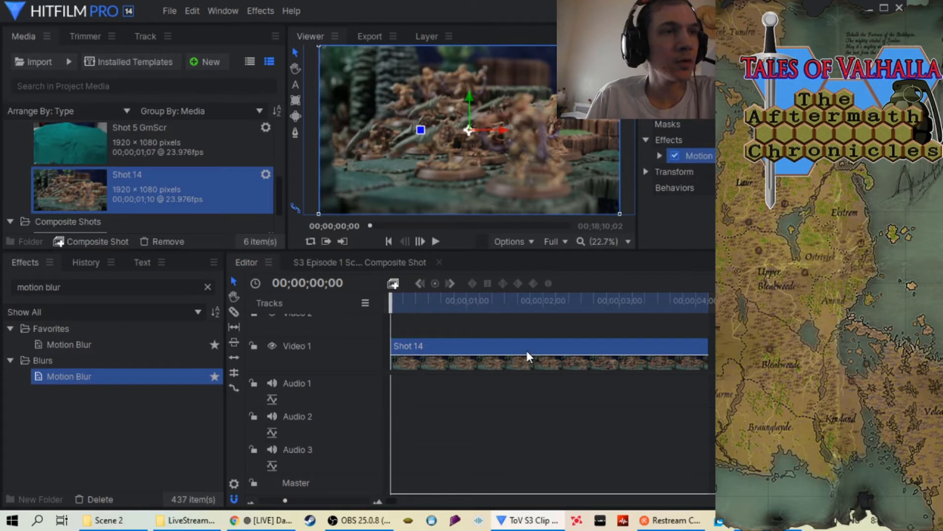
Play back and scrub through the slowed Shot 14 clip to review its motion
click(435, 240)
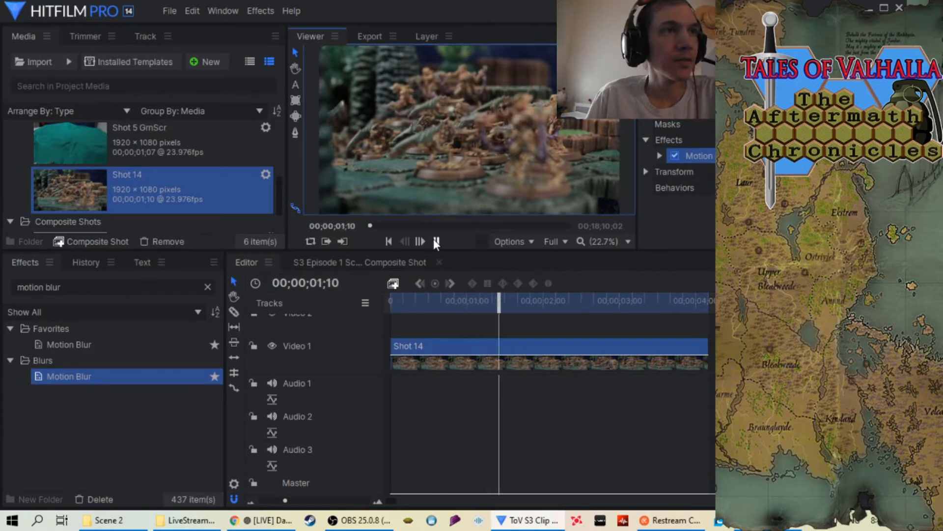
key(space)
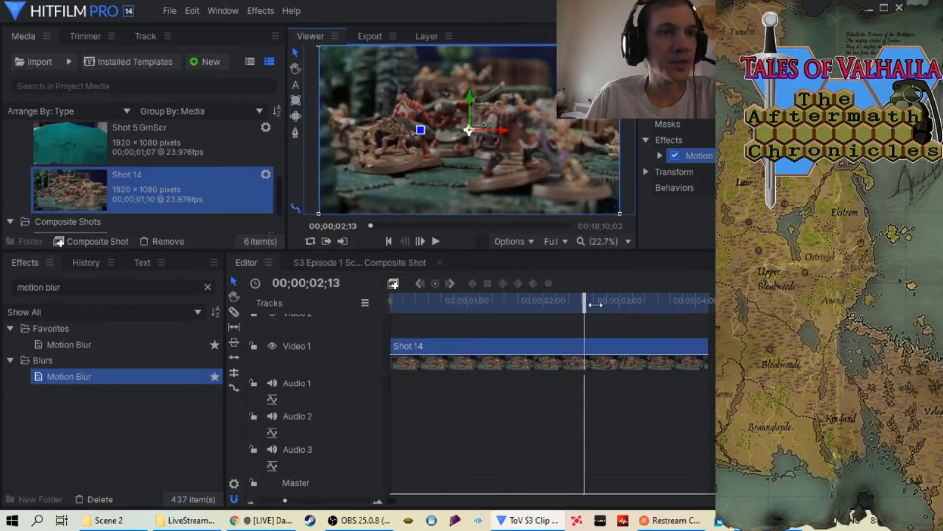
click(437, 240)
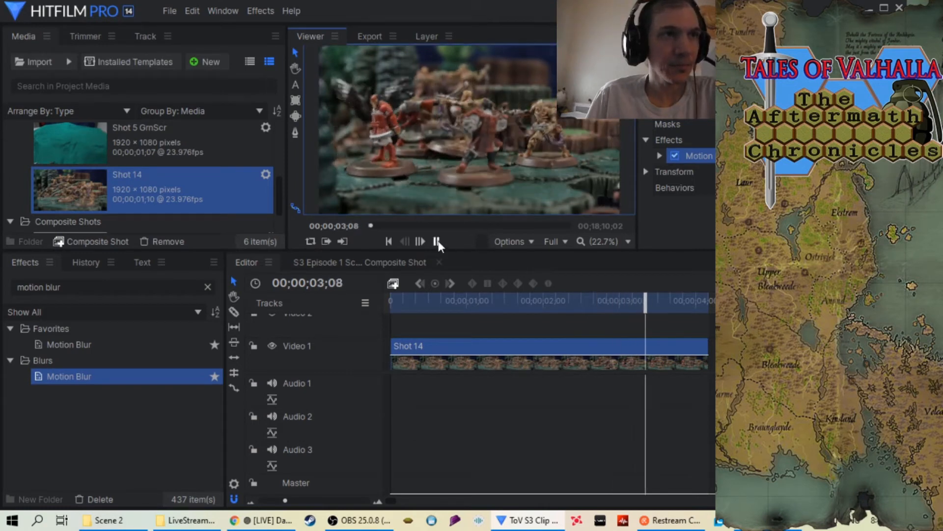
drag(701, 307, 606, 337)
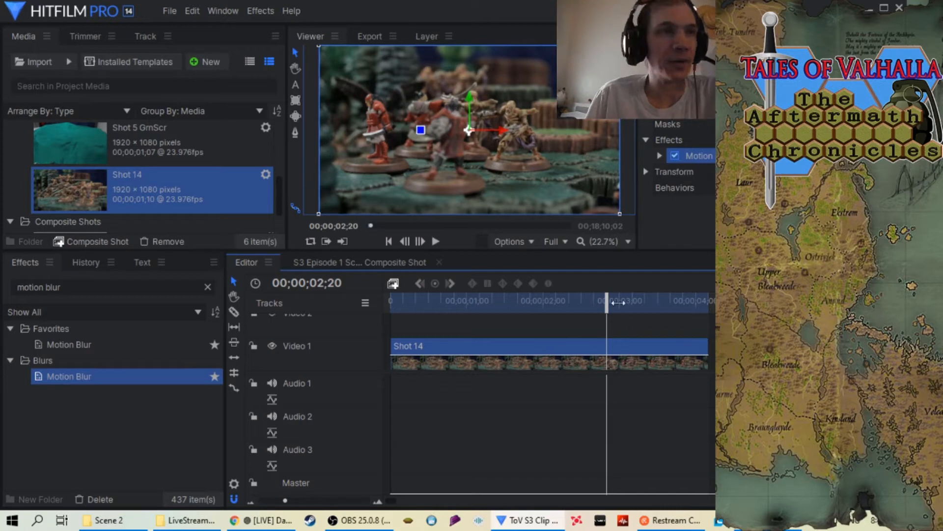
drag(438, 307, 507, 310)
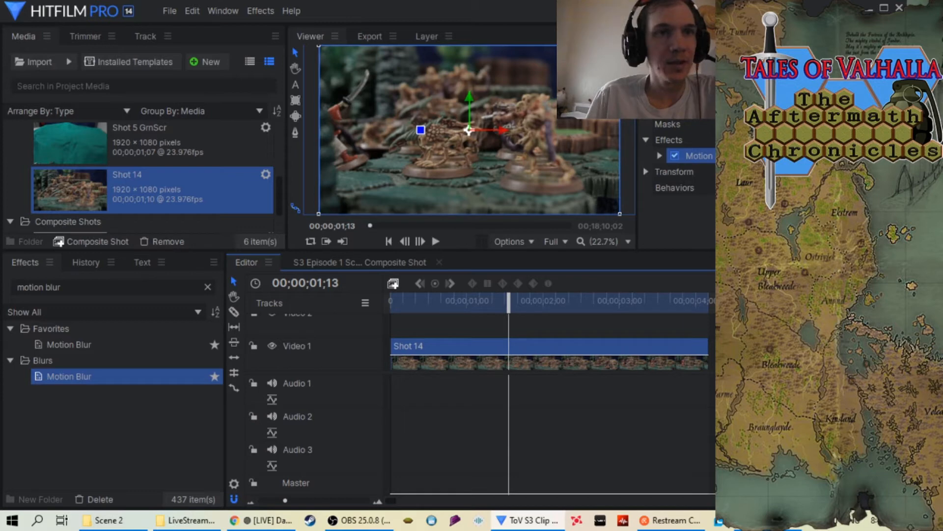
Queue the Shot 14 timeline's in-to-out area for export and open the task's output file settings
mouse_move(815, 314)
click(708, 314)
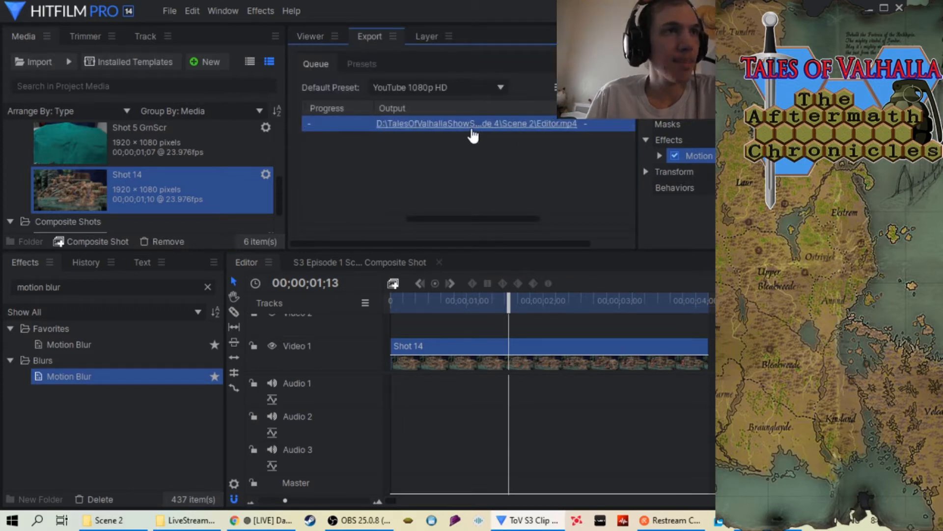
right_click(472, 124)
click(502, 132)
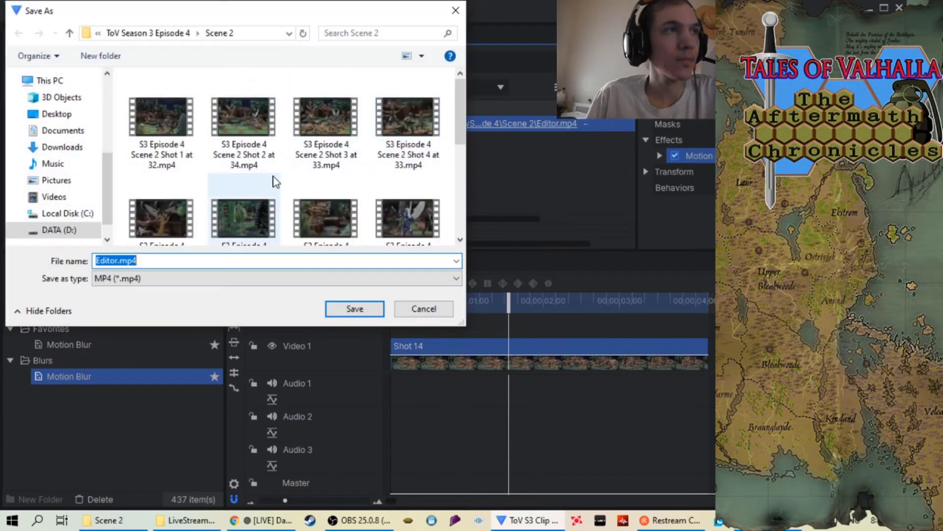
Save the output in the Scene 2 folder as "S3 Episode 4 Scene 2 Shot 14 at 34.mp4" and export it
scroll(261, 177, down, 2)
click(154, 204)
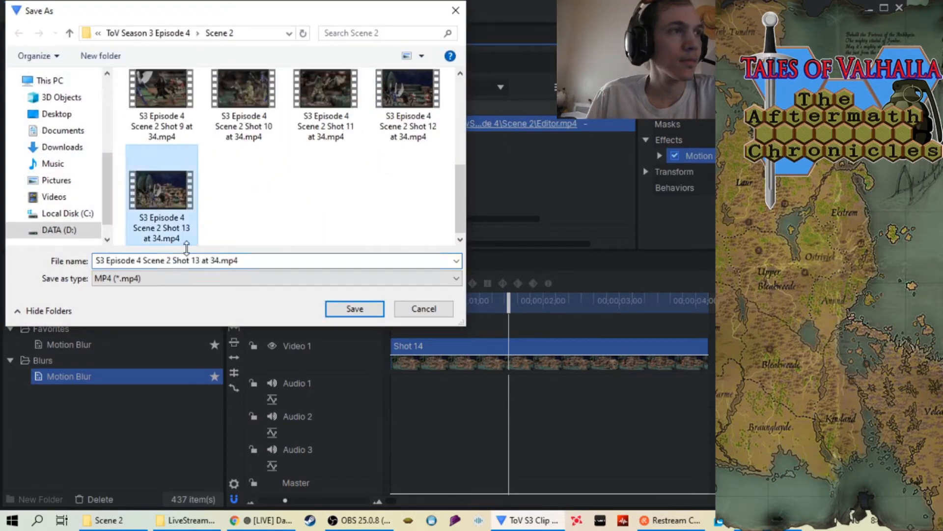
click(203, 260)
click(200, 258)
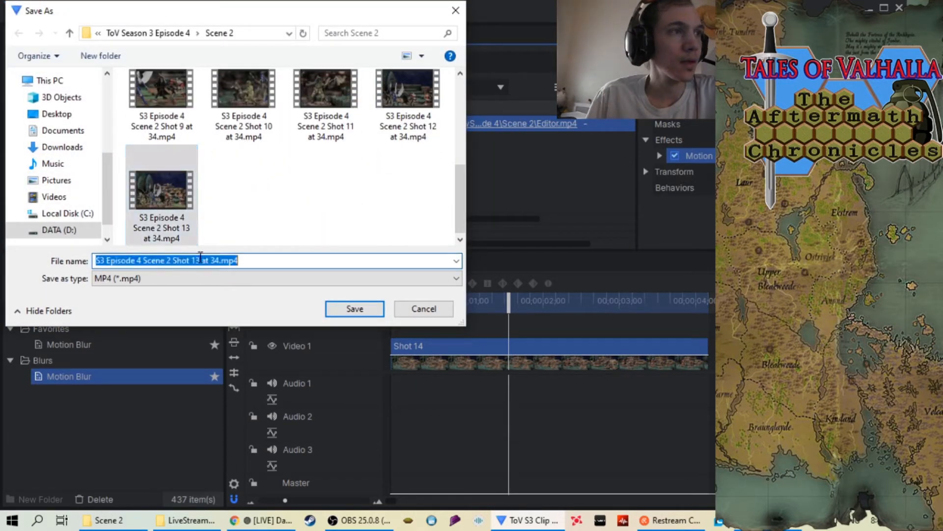
click(200, 260)
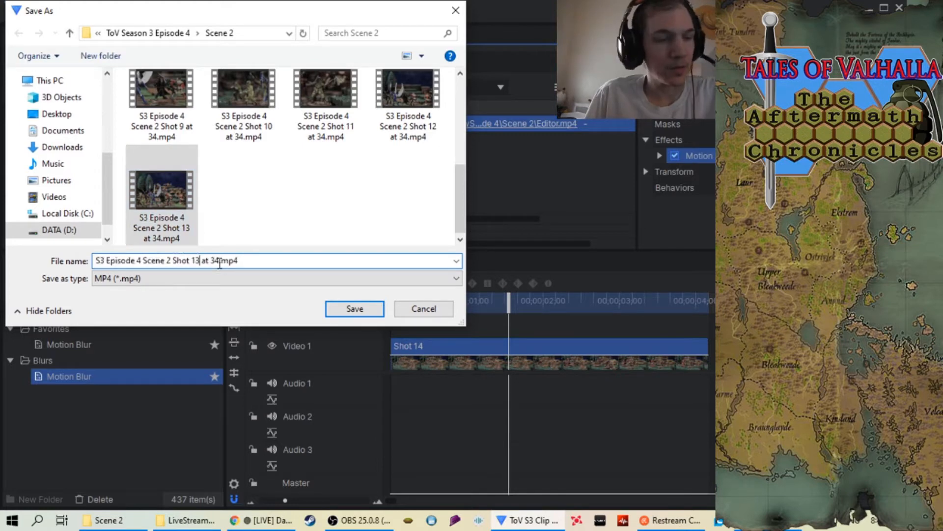
key(BackSpace)
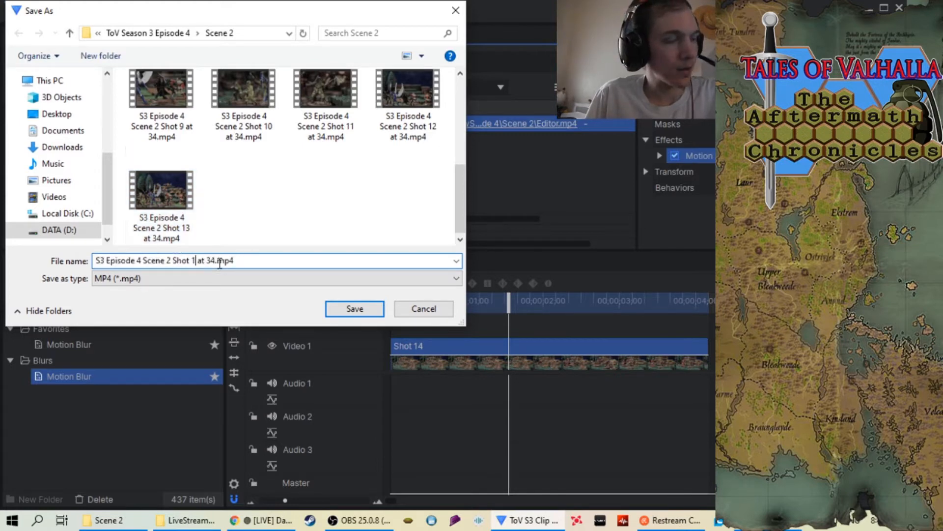
text(4)
click(357, 306)
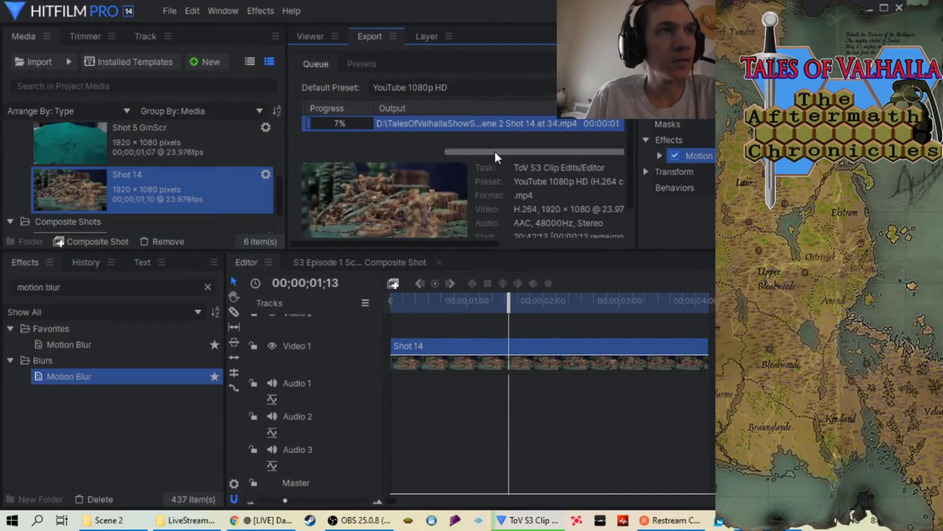
Clear the finished export task from the queue and remove the Shot 14 sequence from the project
drag(494, 151, 340, 160)
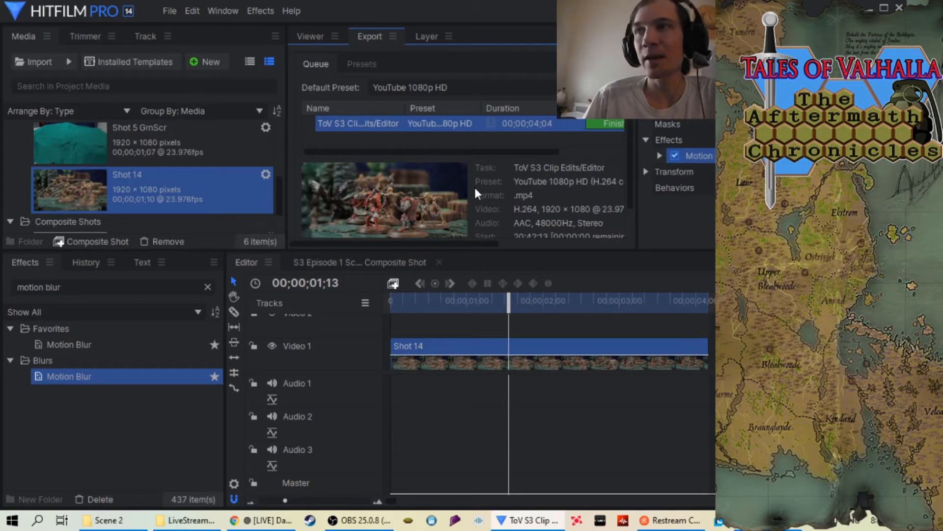
right_click(567, 125)
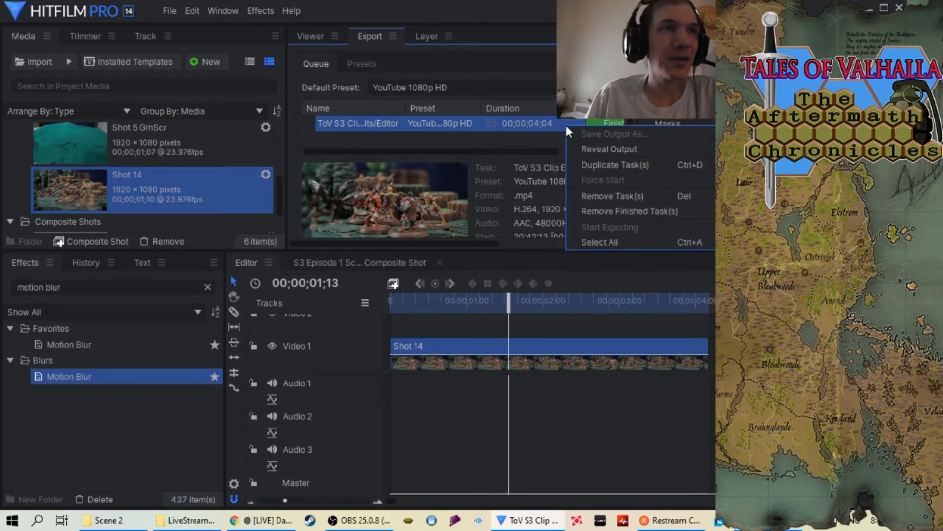
click(620, 211)
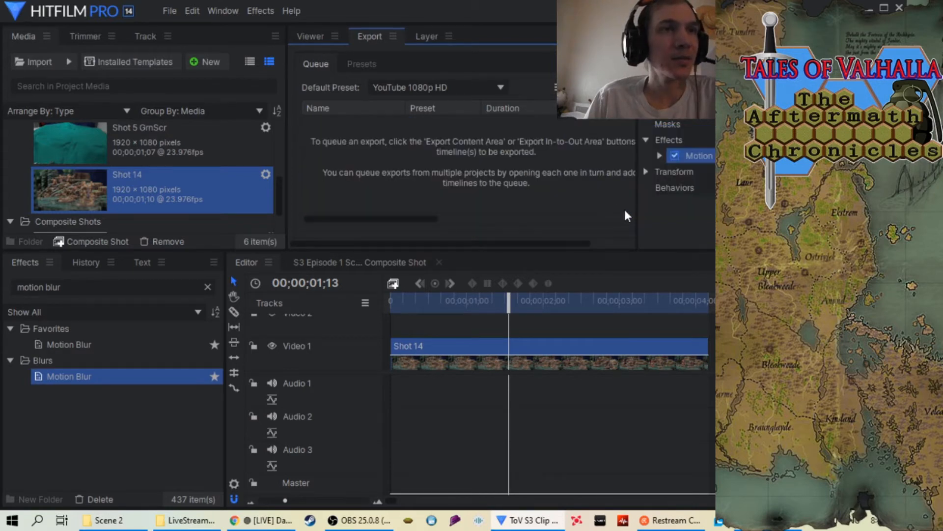
right_click(151, 190)
click(223, 309)
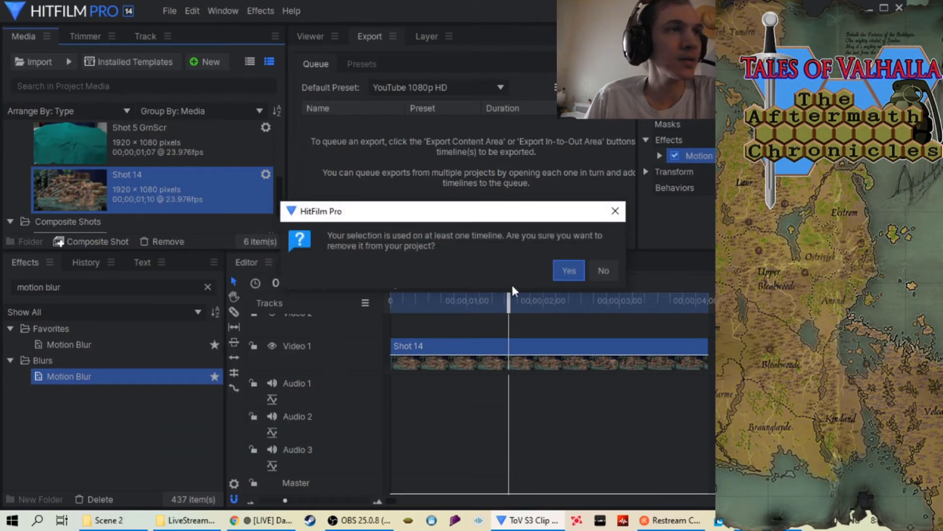
click(569, 271)
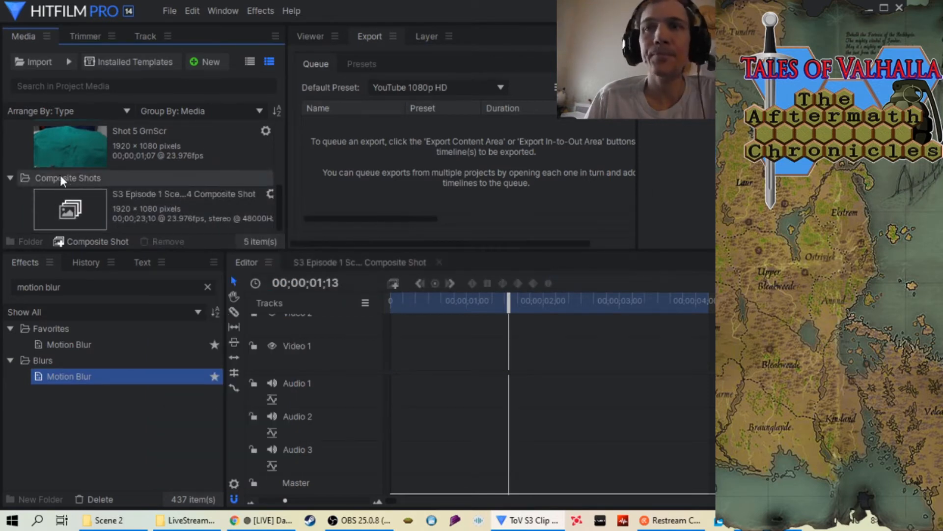
right_click(16, 155)
mouse_move(83, 173)
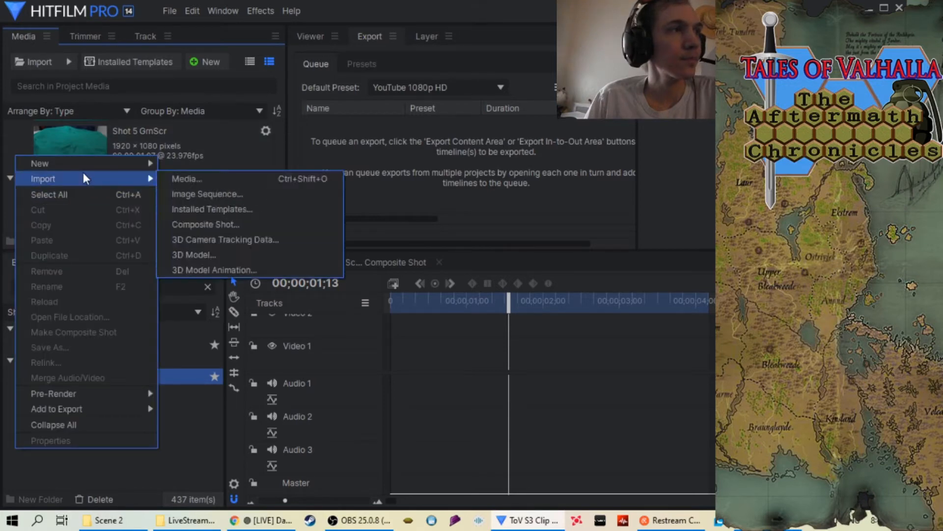
click(208, 193)
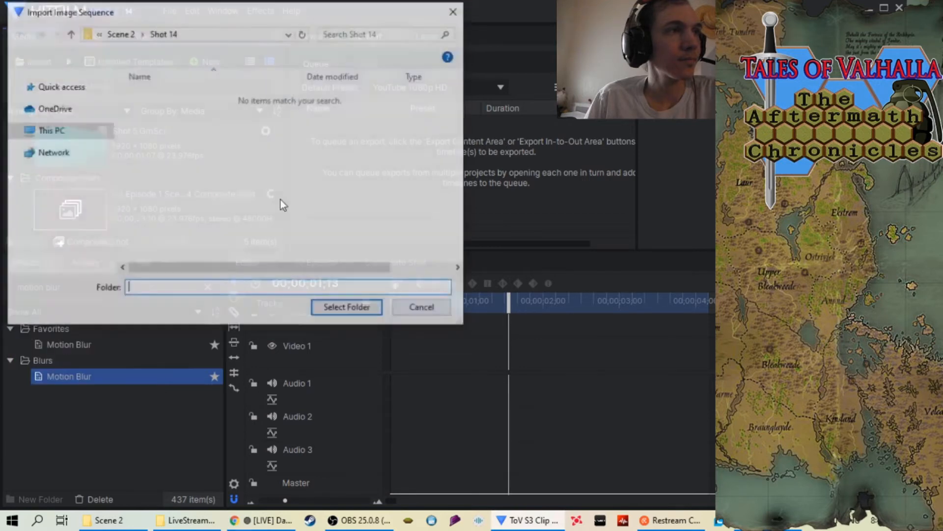
click(455, 10)
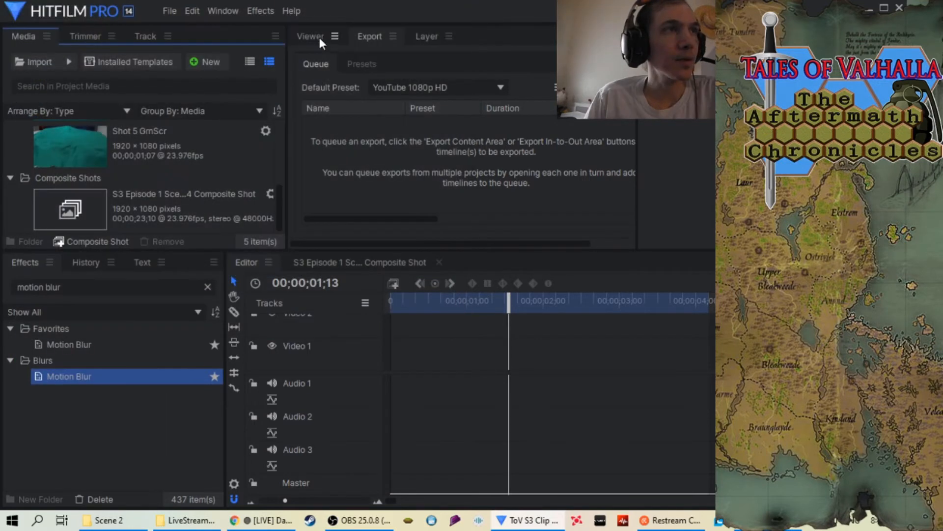
Import the Shot 15 folder from Scene 2 as an image sequence and place it at the start of the Video 1 track
click(317, 38)
right_click(19, 141)
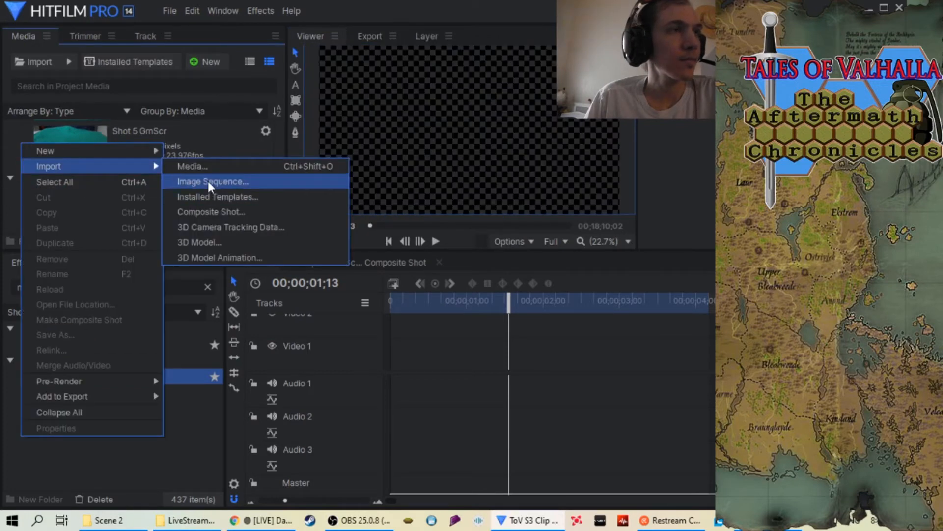
click(208, 182)
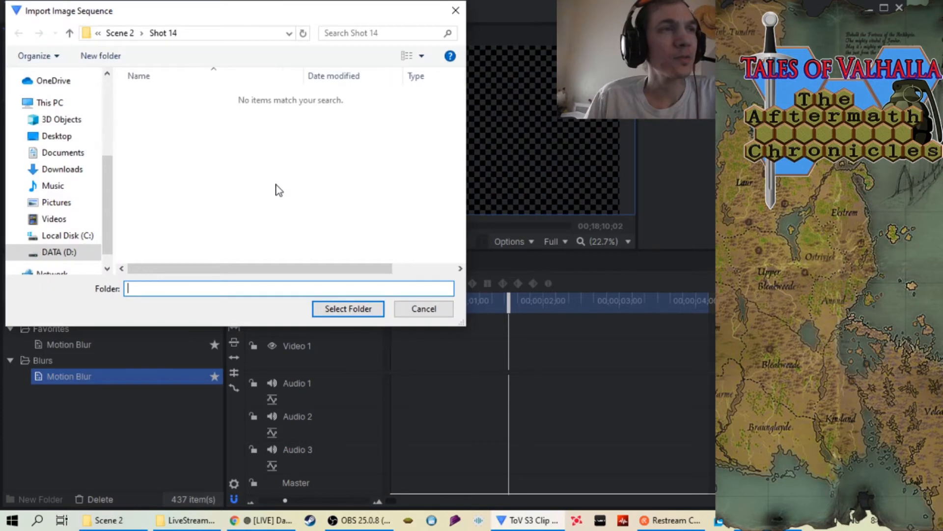
click(70, 32)
scroll(255, 195, down, 3)
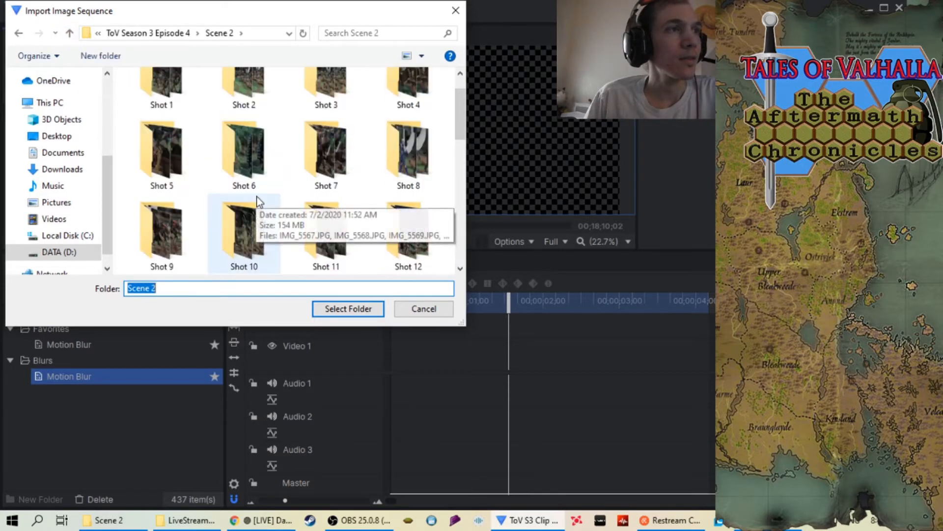
scroll(257, 196, down, 1)
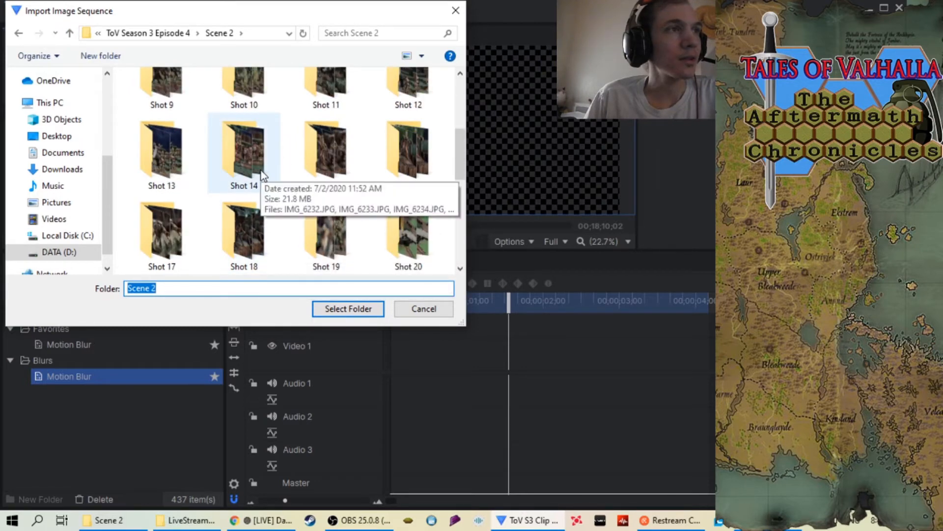
click(331, 169)
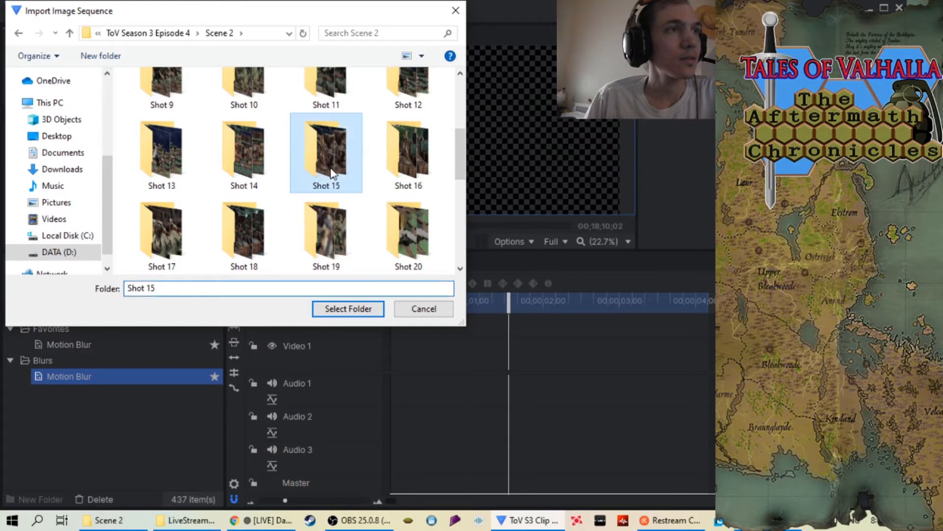
click(350, 311)
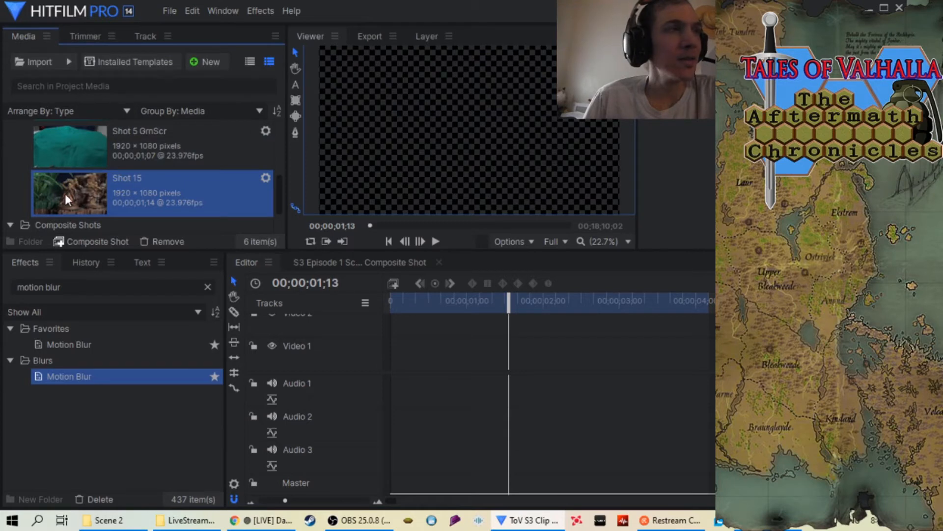
drag(65, 193, 421, 364)
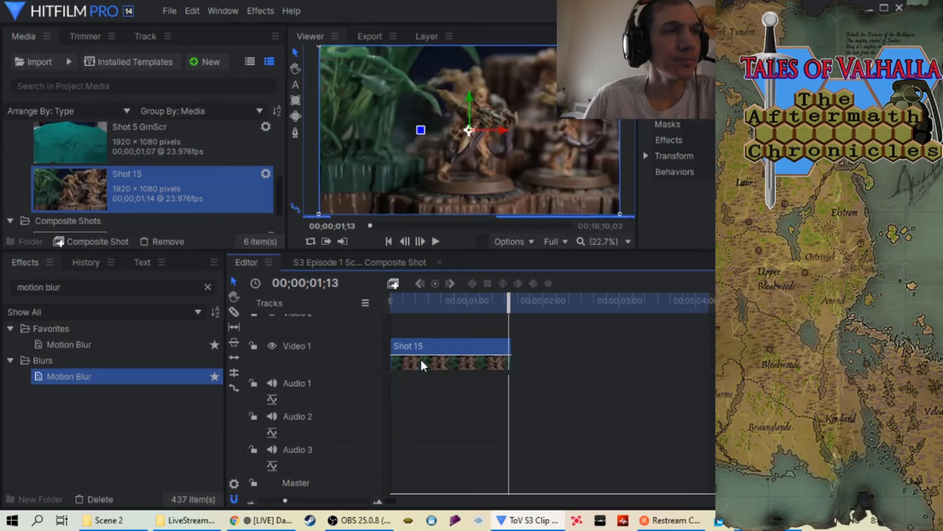
Set the Shot 15 clip's speed to 34%
right_click(452, 348)
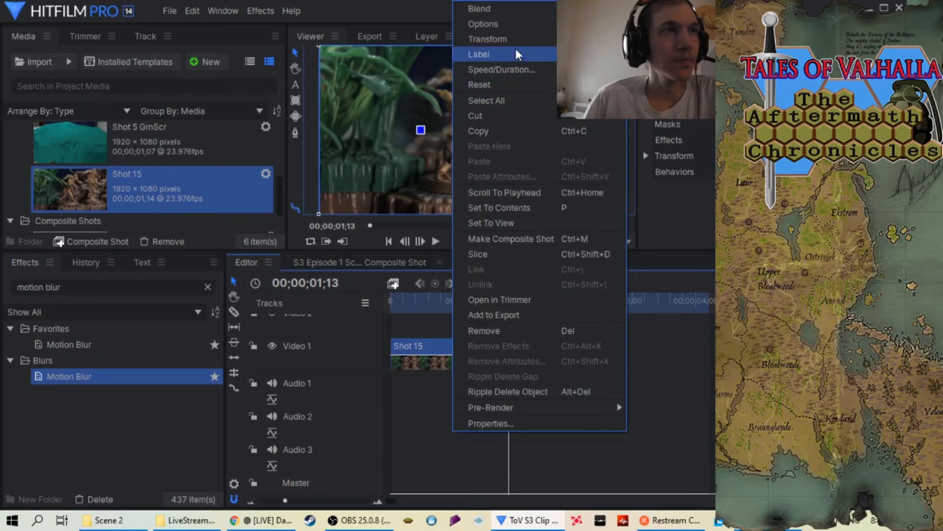
click(514, 69)
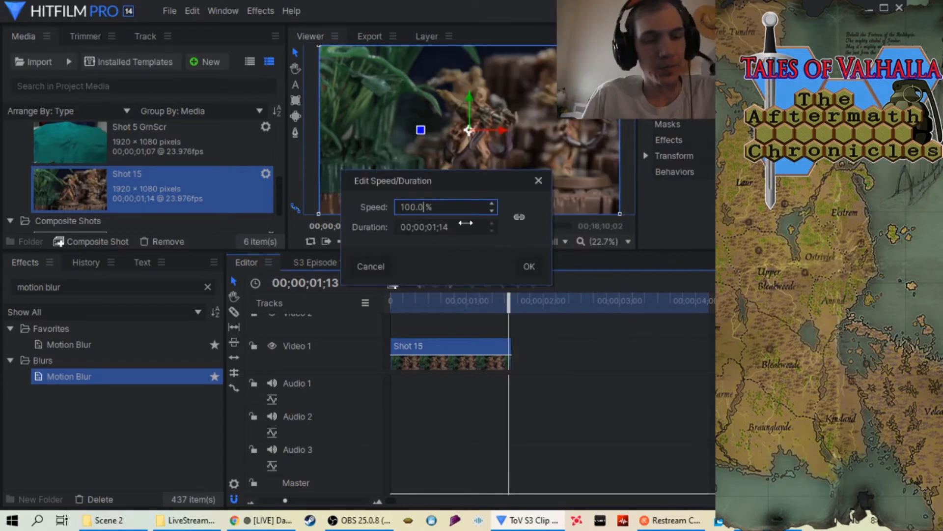
key(BackSpace)
key(BackSpace)
key(BackSpace)
key(BackSpace)
key(BackSpace)
key(BackSpace)
text(34)
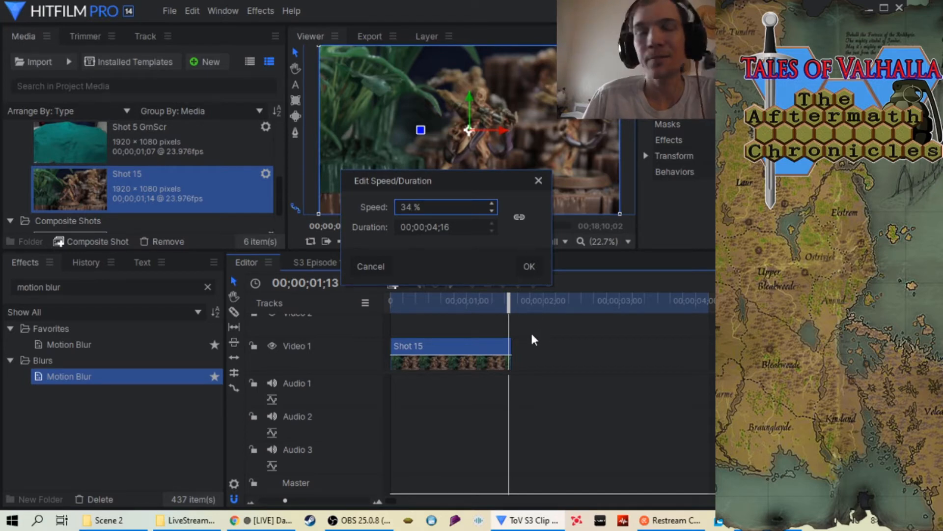
click(530, 267)
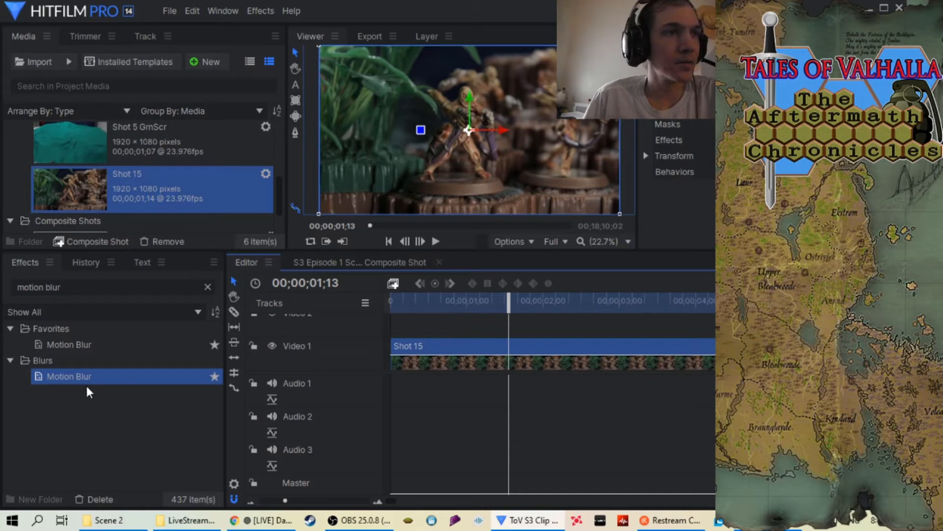
Apply the Motion Blur effect to the Shot 15 clip and play it back from the start to review its motion
drag(87, 379, 480, 361)
drag(509, 303, 381, 290)
click(435, 242)
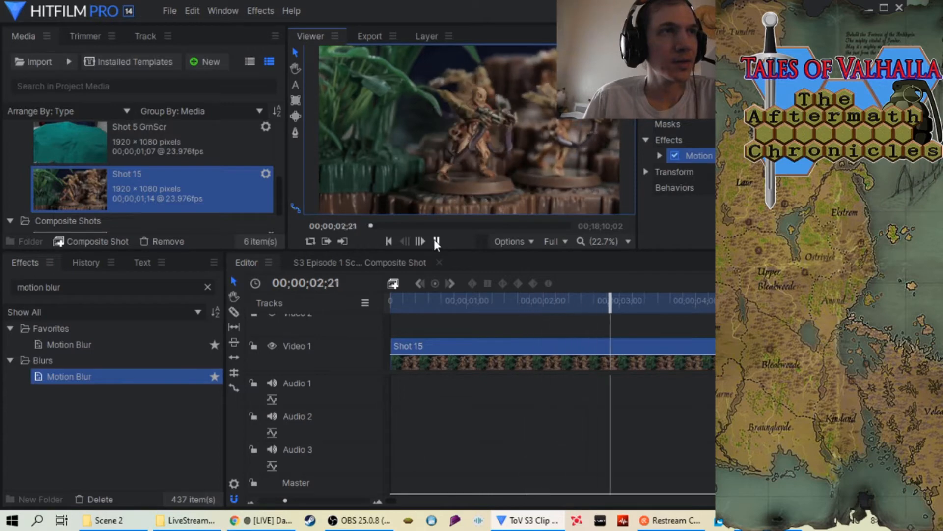
click(435, 241)
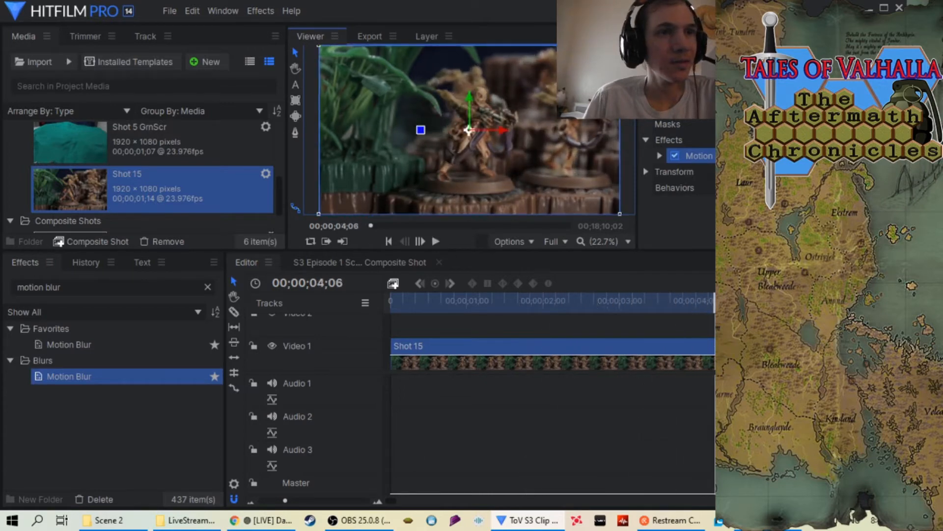
drag(714, 307, 354, 329)
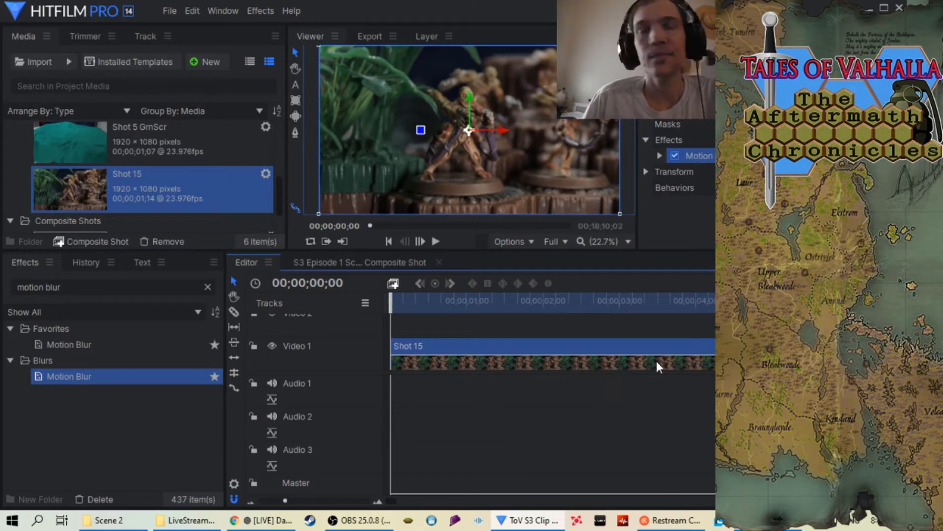
drag(390, 304, 390, 328)
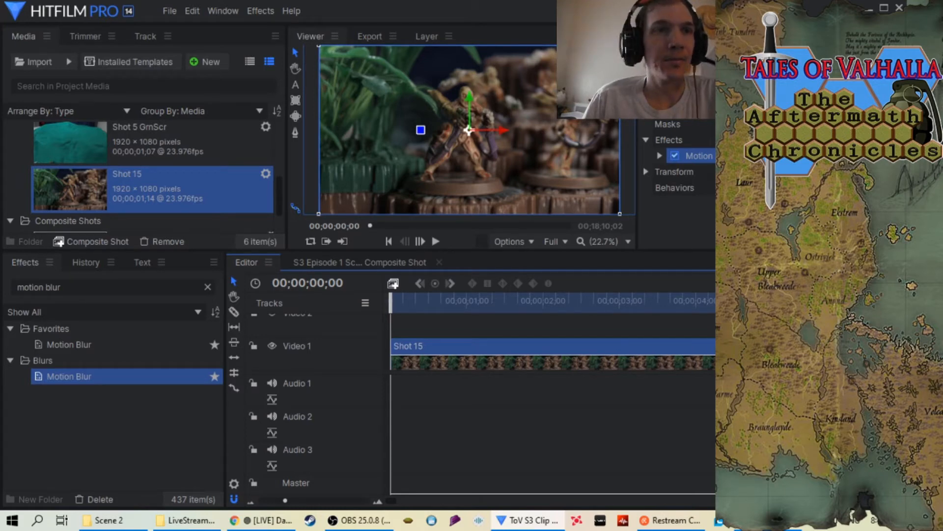
Add the Shot 15 timeline's in-to-out area to the export queue
mouse_move(825, 314)
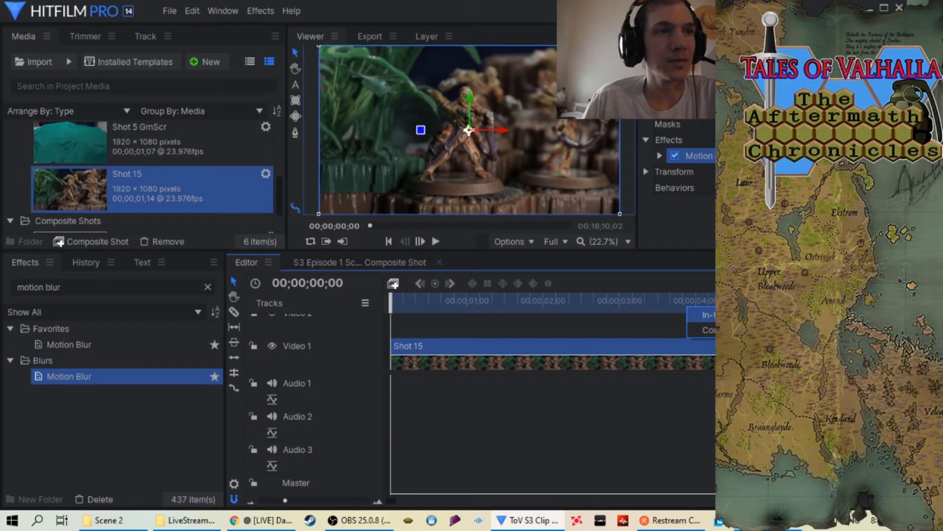
click(720, 315)
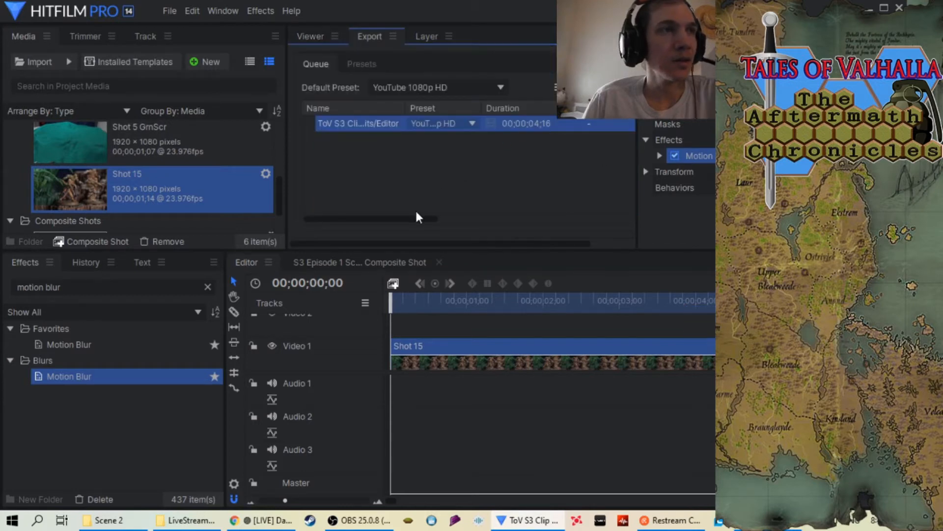
drag(414, 218, 496, 218)
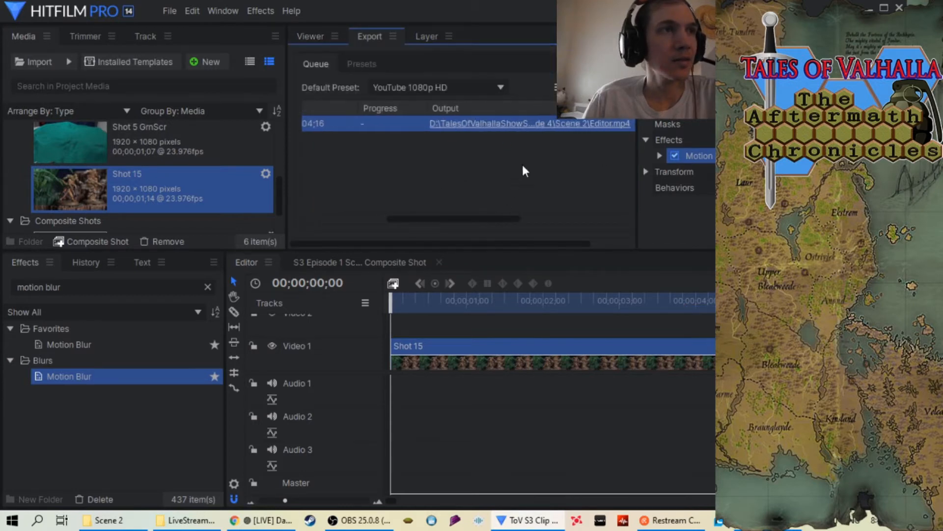
Save the queued task's output in the Scene 2 folder as "S3 Episode 4 Scene 2 Shot 15 at 34.mp4" and start the export
right_click(540, 124)
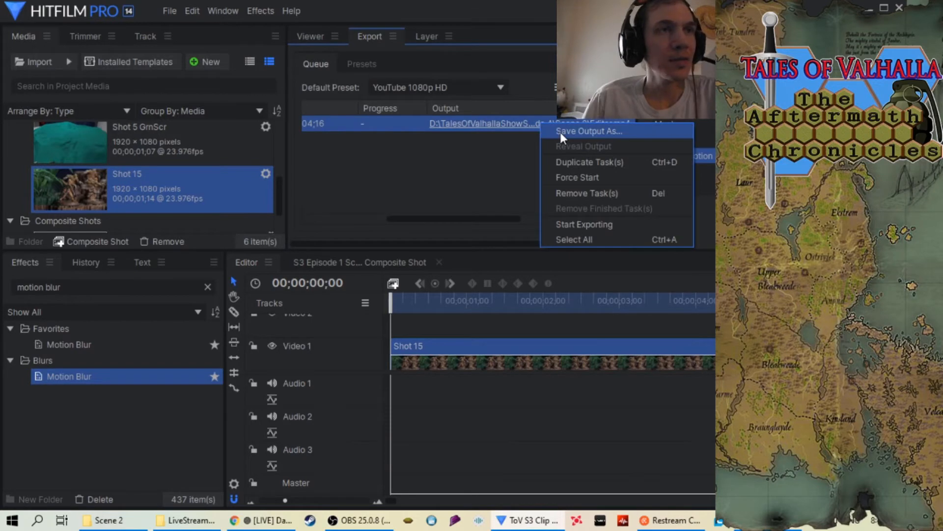
click(560, 132)
scroll(379, 155, down, 3)
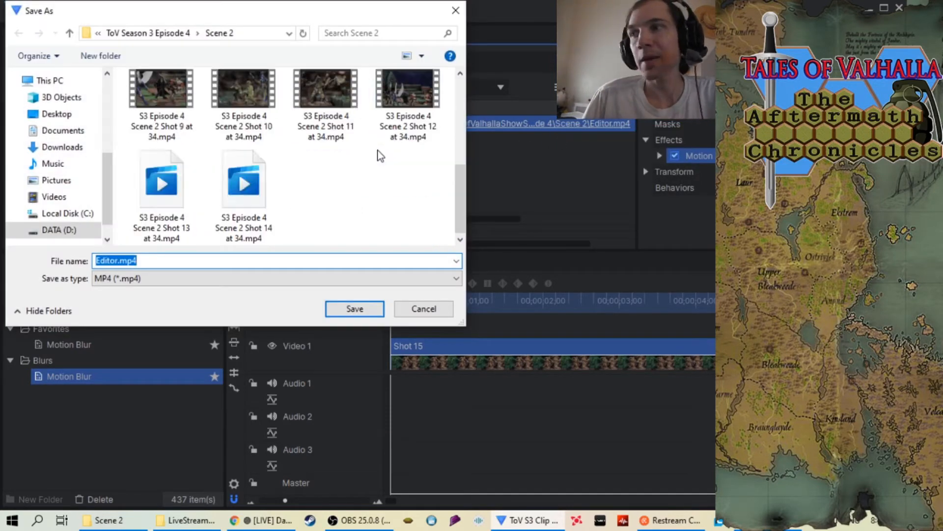
click(262, 231)
click(204, 260)
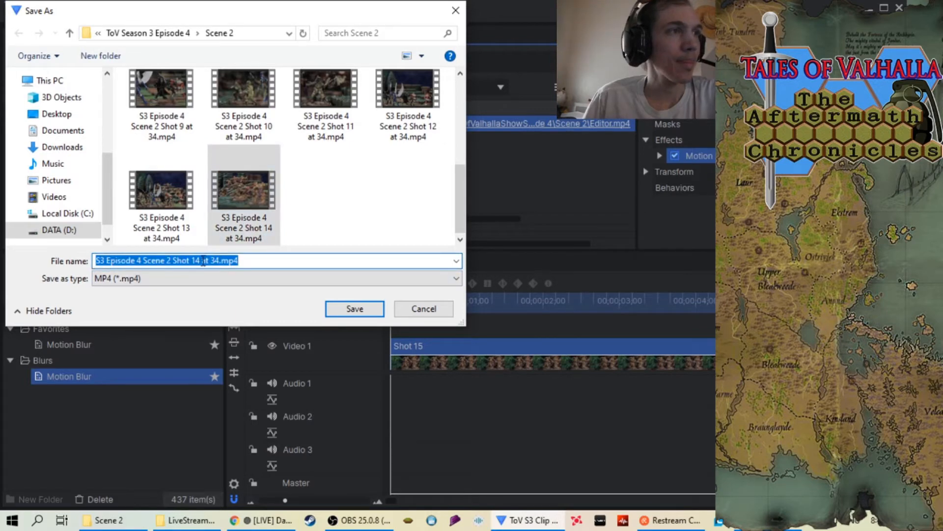
click(201, 260)
key(BackSpace)
text(5)
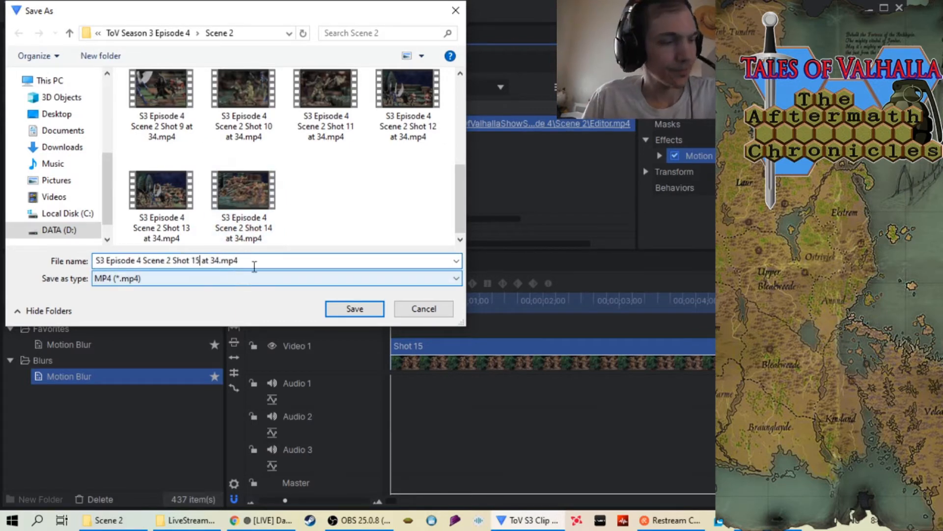
click(342, 311)
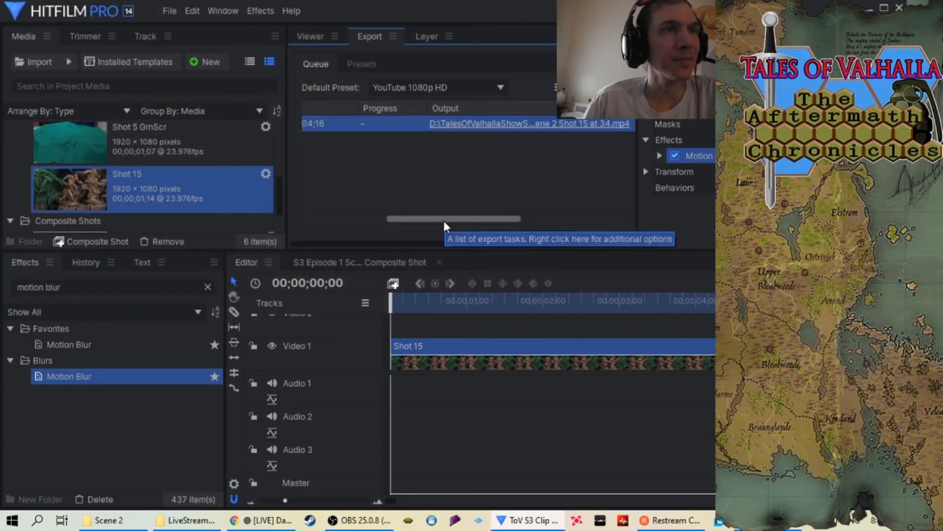
click(586, 88)
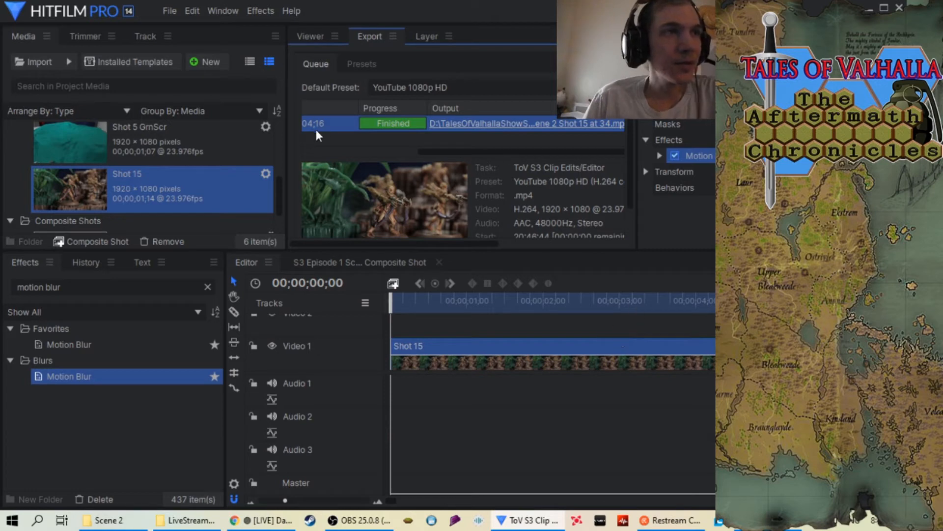
Clear the finished export task from the queue and remove the Shot 15 sequence from the project
right_click(343, 120)
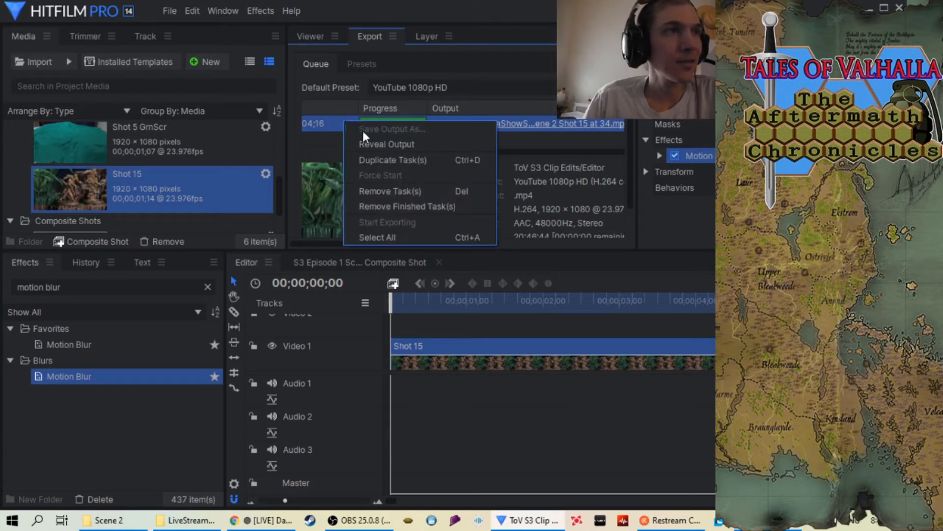
click(403, 206)
click(312, 35)
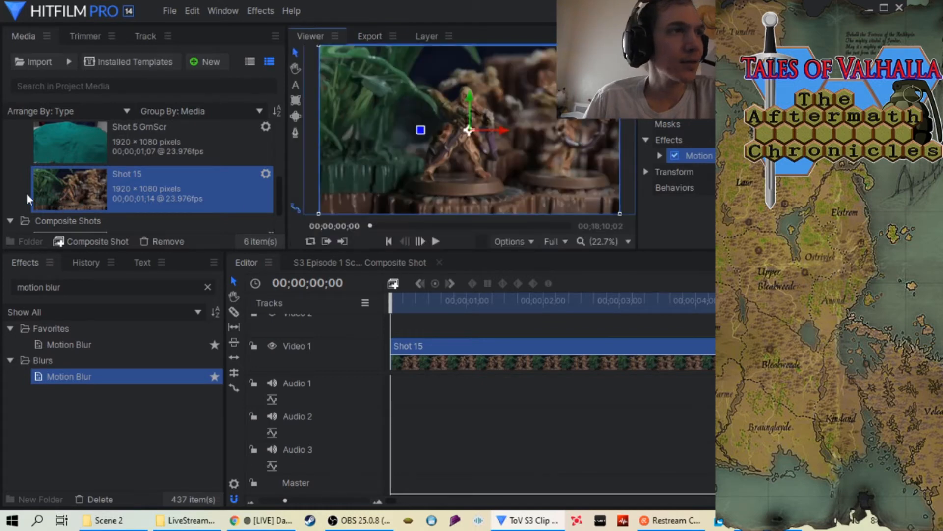
right_click(74, 204)
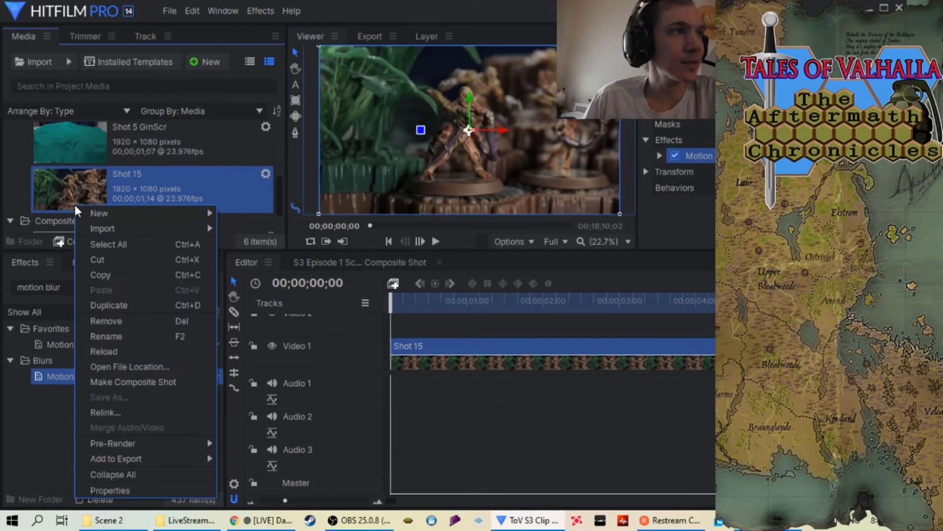
click(138, 319)
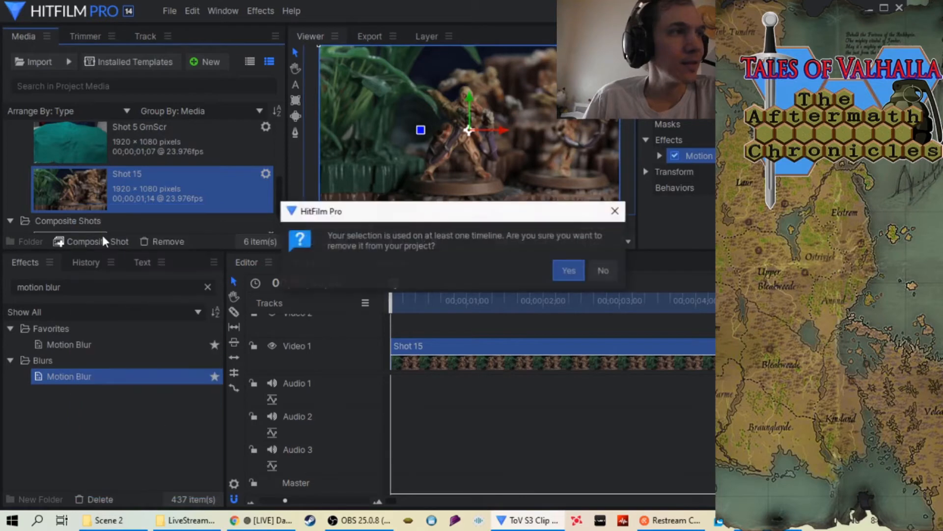
click(565, 268)
Import the Shot 16 folder from Scene 2 as an image sequence and place it at the start of the Video 1 track
right_click(15, 154)
mouse_move(35, 183)
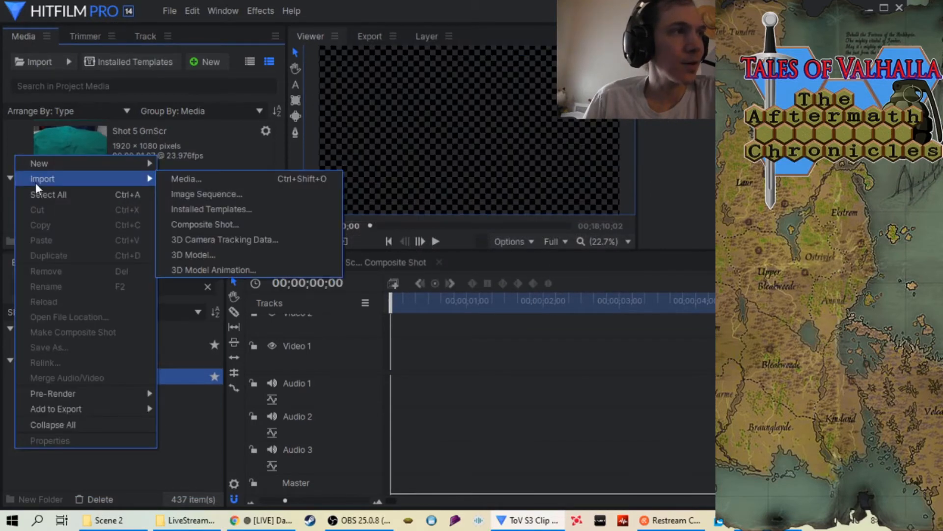
click(202, 196)
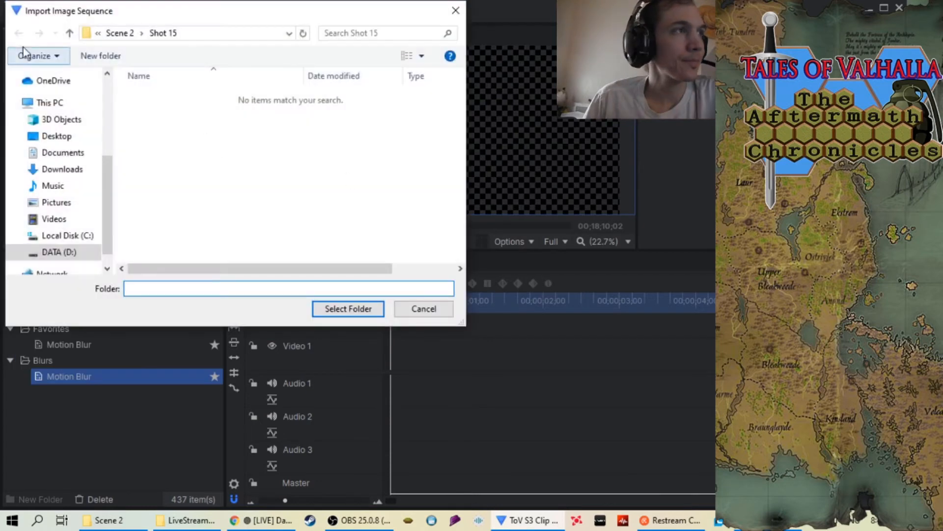
click(69, 33)
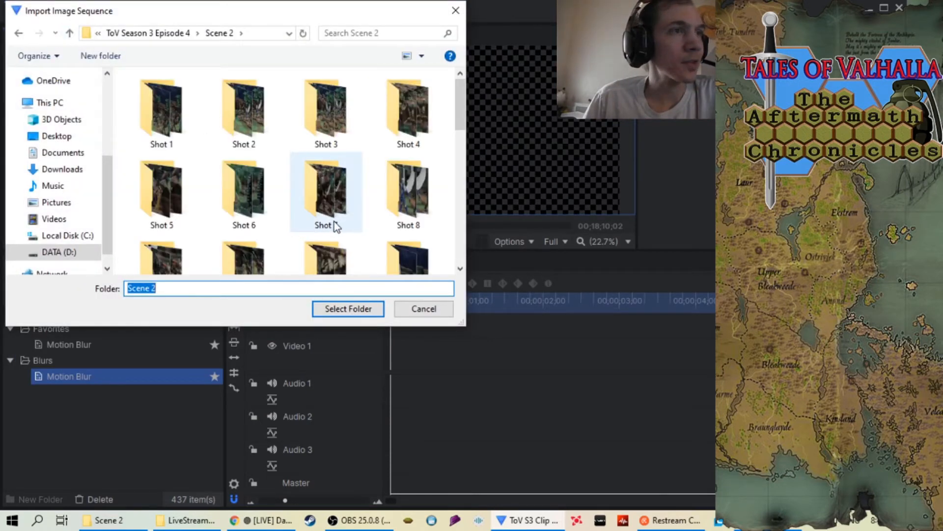
scroll(328, 222, down, 4)
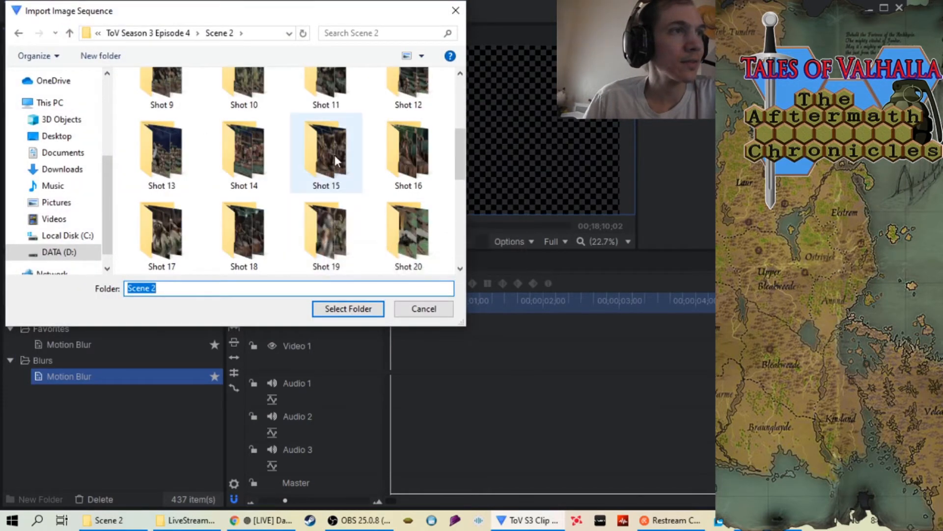
click(408, 152)
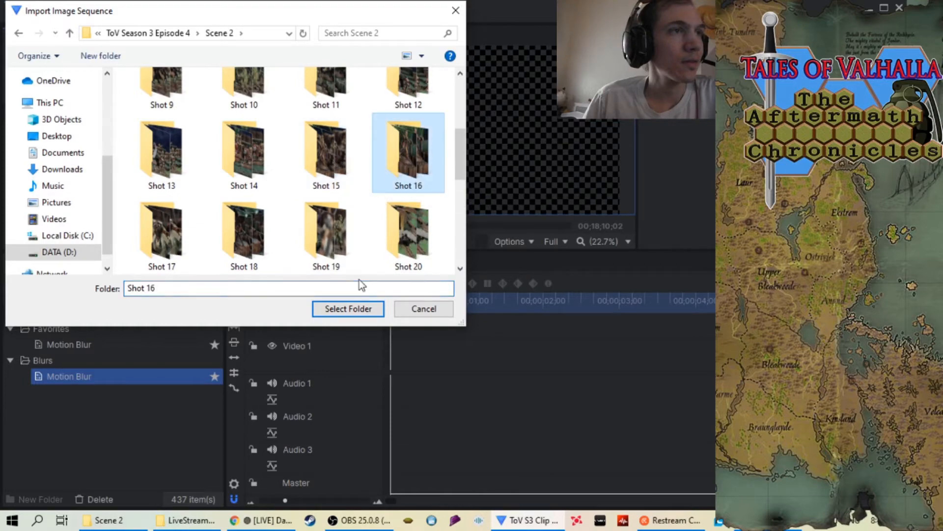
click(348, 308)
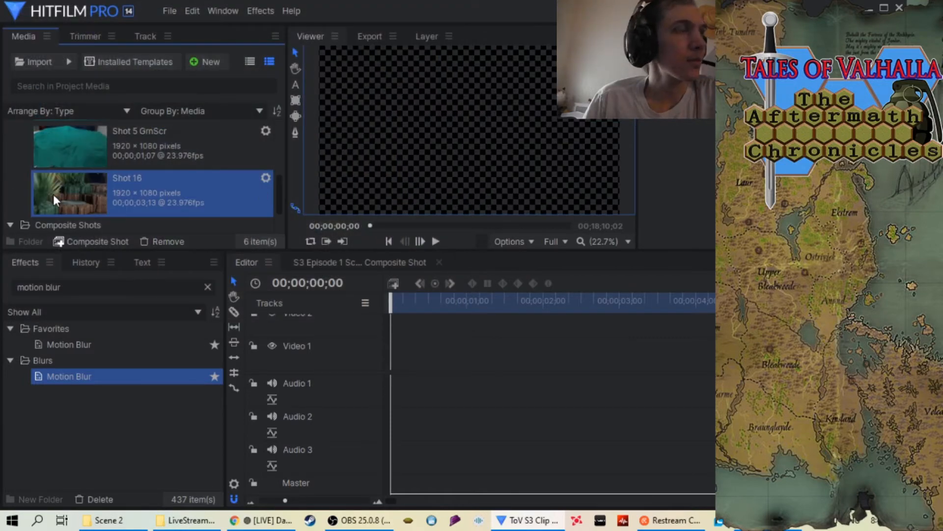
drag(74, 185, 387, 356)
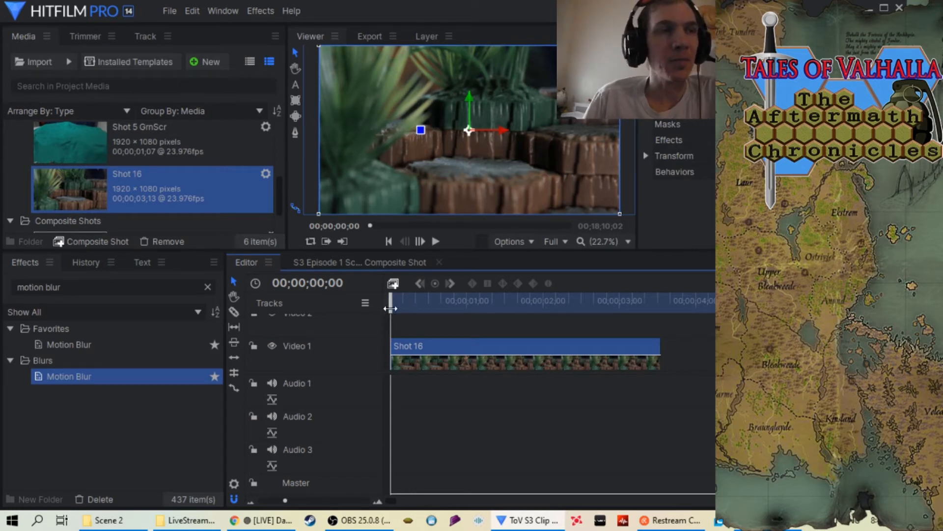
Set the Shot 16 clip's speed to 34% and extend the timeline's out point to the end of the slowed clip
mouse_move(390, 308)
mouse_down()
mouse_move(659, 330)
mouse_move(390, 315)
mouse_up()
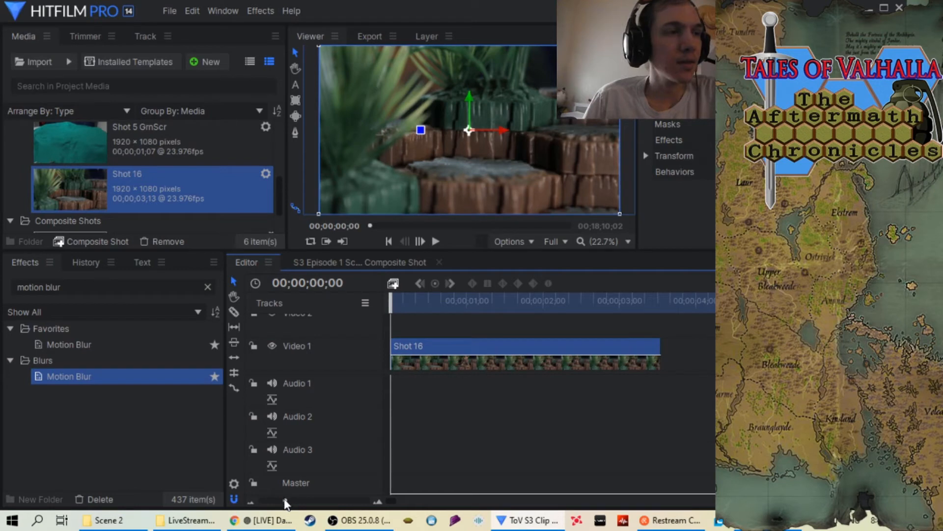
drag(284, 500, 277, 501)
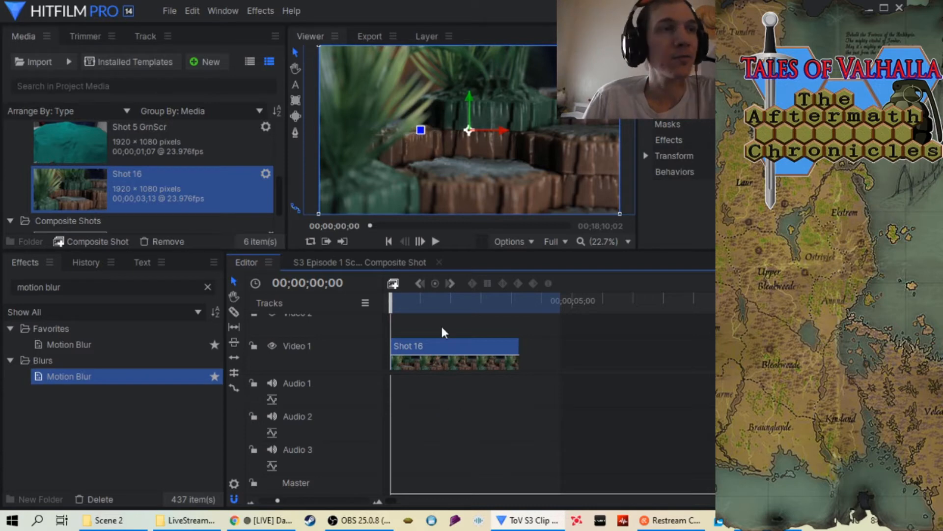
right_click(461, 352)
click(523, 70)
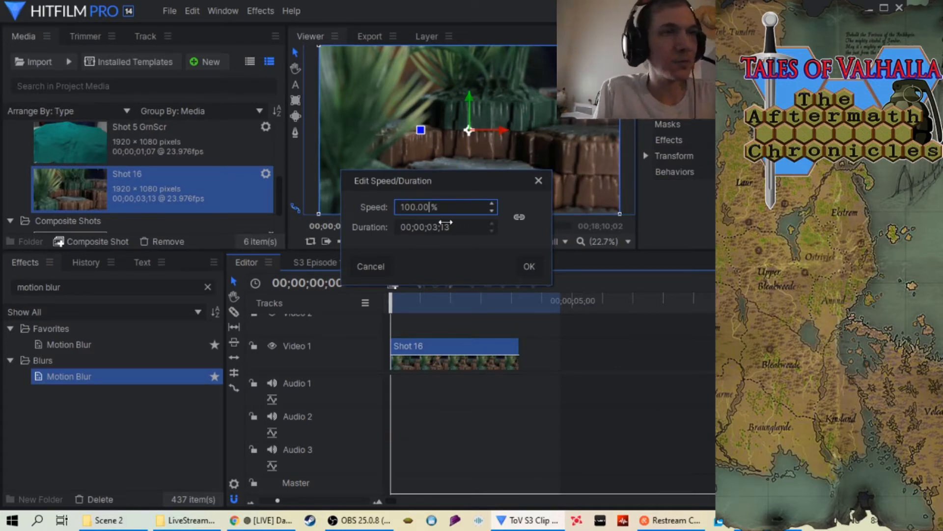
key(BackSpace)
key(BackSpace)
key(BackSpace)
key(BackSpace)
key(BackSpace)
key(BackSpace)
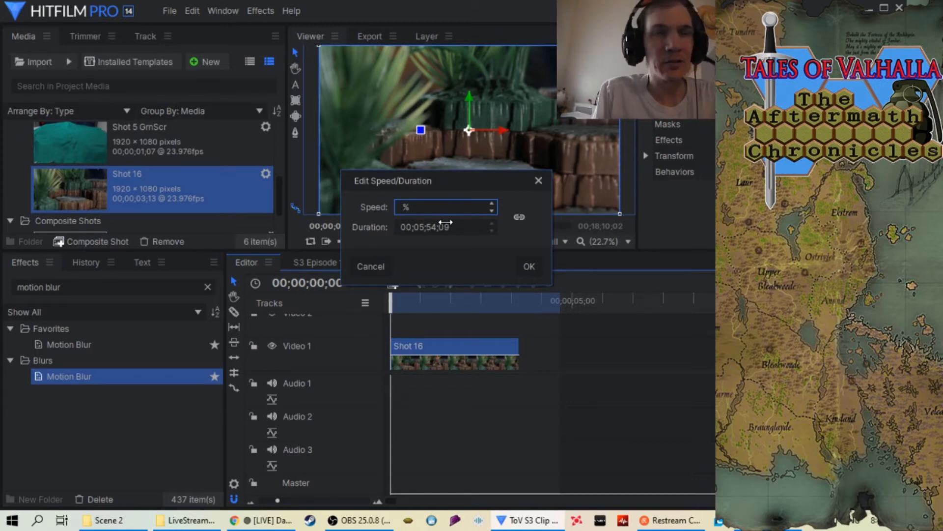
text(34)
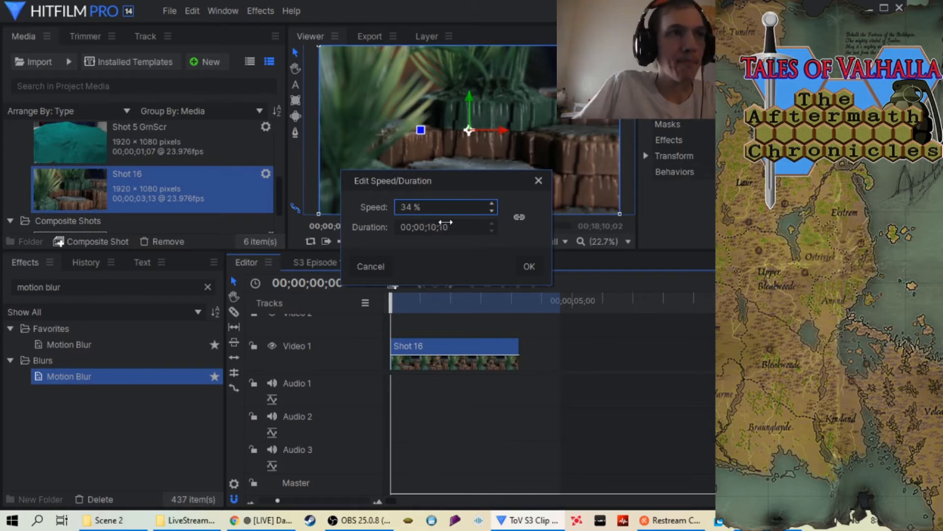
click(530, 267)
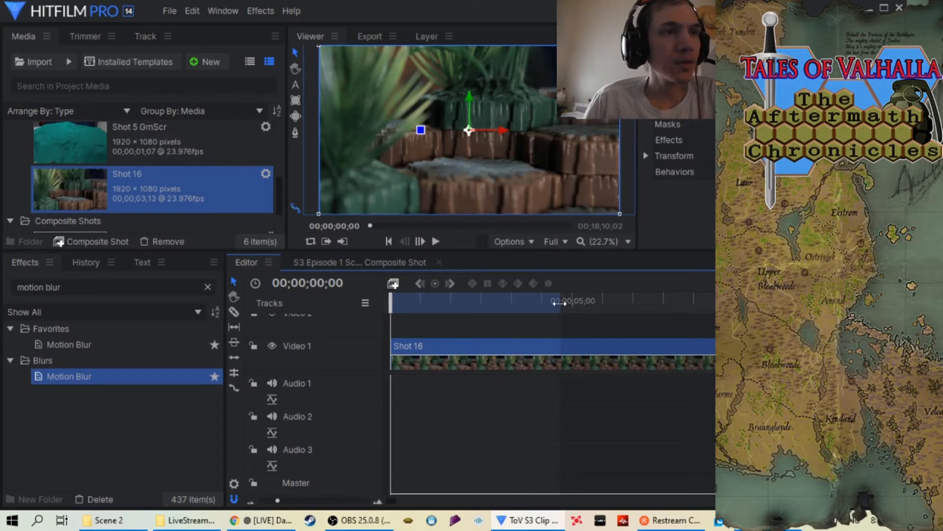
drag(559, 303, 936, 305)
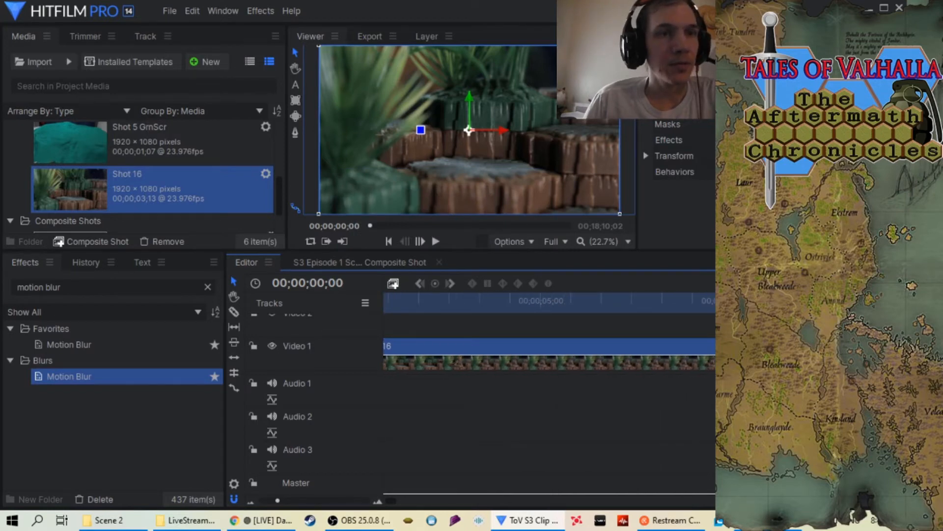
drag(473, 304, 392, 324)
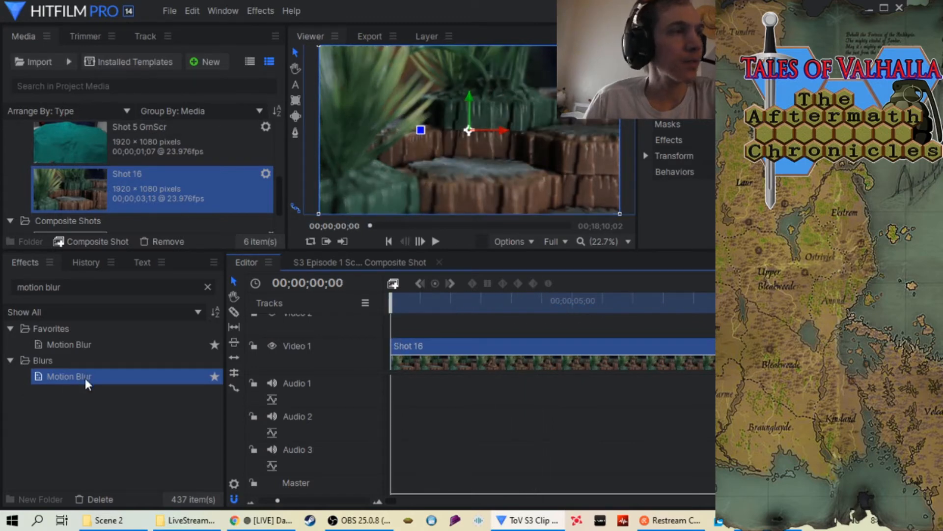
Apply the Motion Blur effect to the Shot 16 clip, play it back to review the motion, and return the playhead to the start
drag(84, 377, 451, 349)
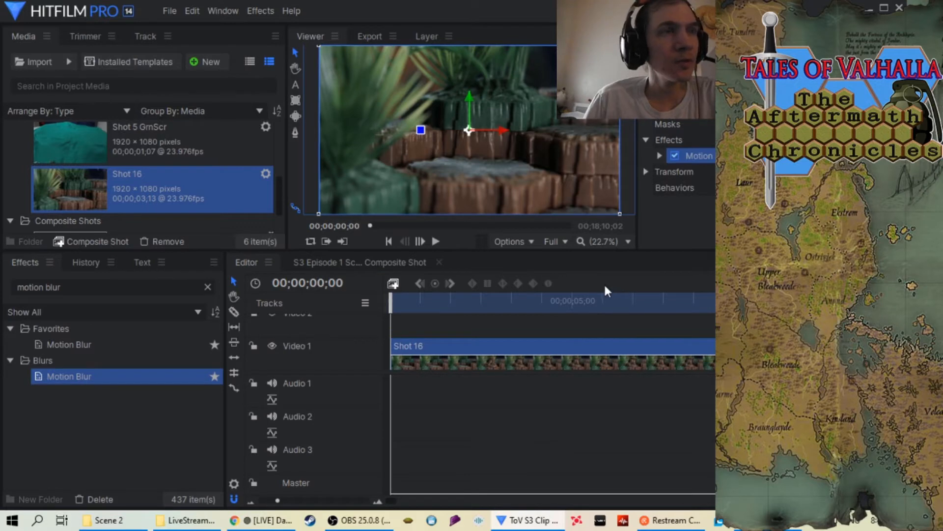
click(435, 238)
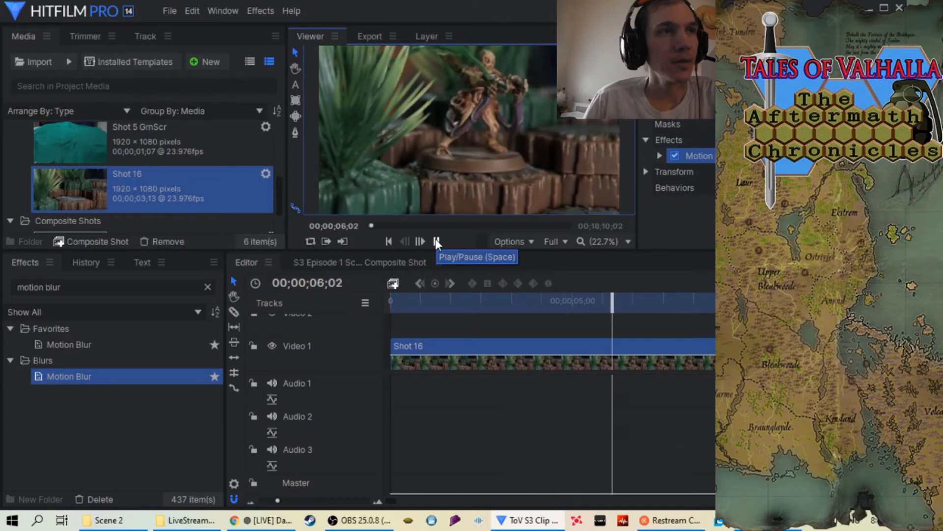
click(437, 242)
drag(618, 301, 391, 301)
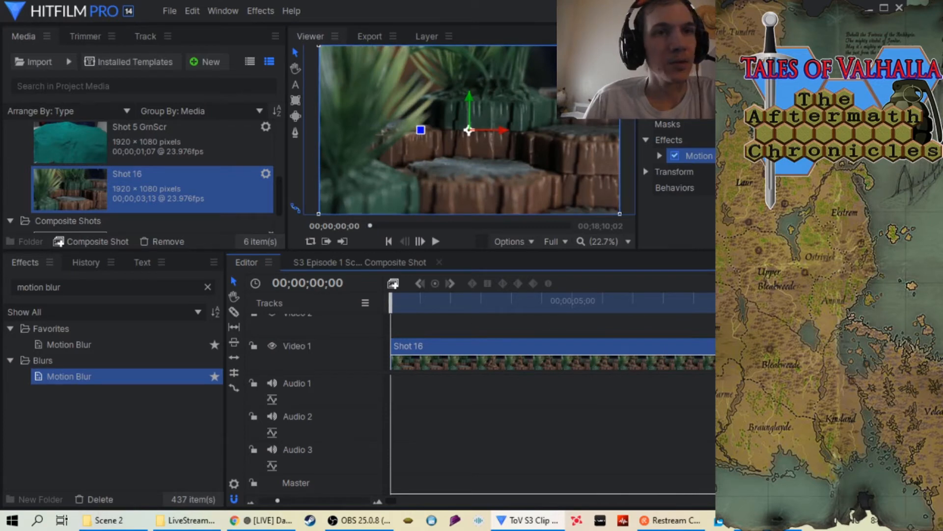
Add the timeline's in-to-out area containing the Shot 16 clip to the export queue
mouse_move(816, 314)
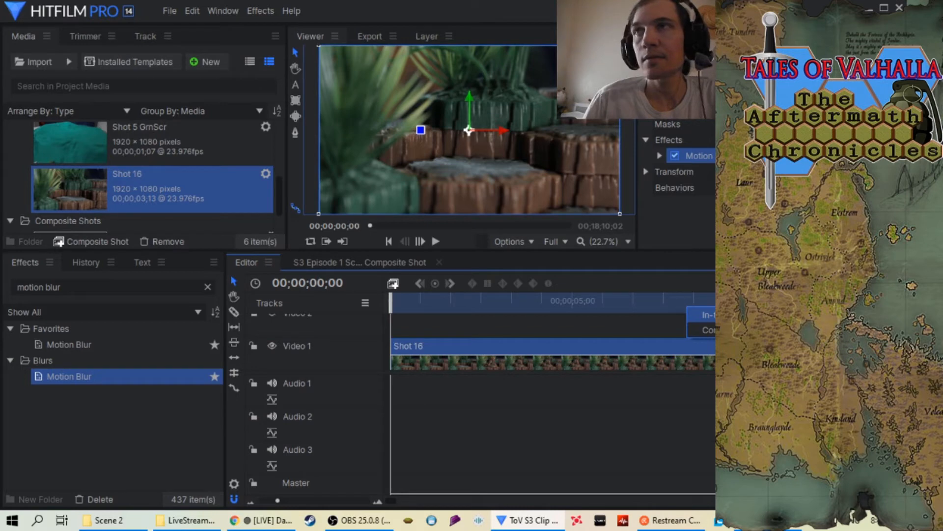
click(727, 314)
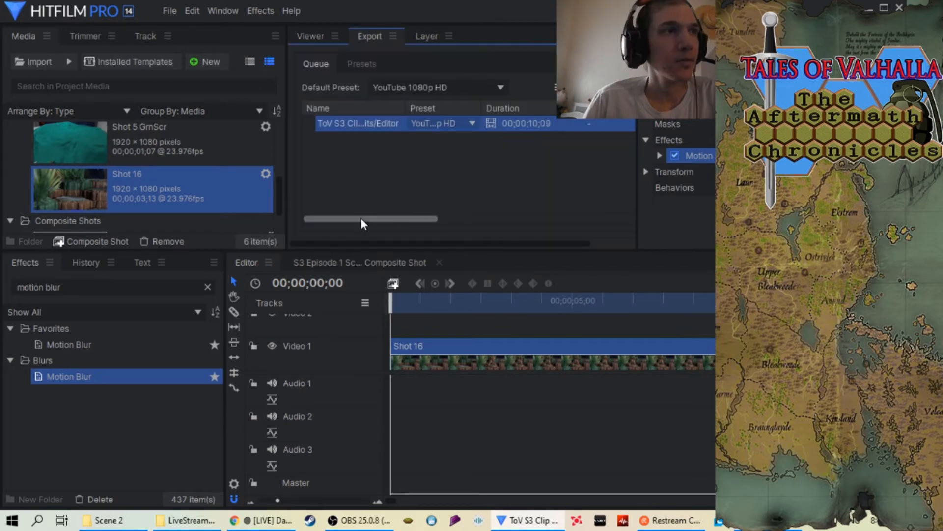
drag(360, 217, 429, 217)
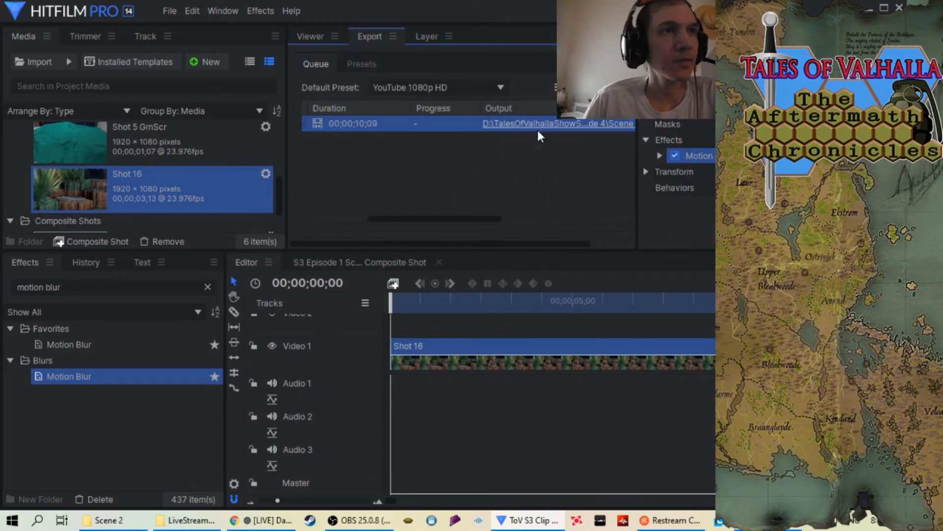
Name the queued task's output "S3 Episode 4 Scene 2 Shot 16 at 34.mp4" in the Scene 2 folder and run the export
click(537, 128)
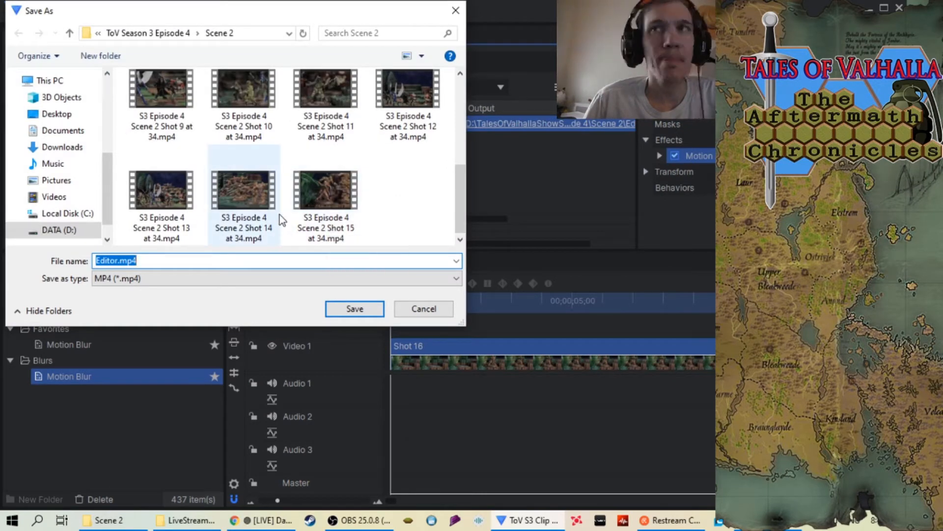
click(319, 184)
click(195, 259)
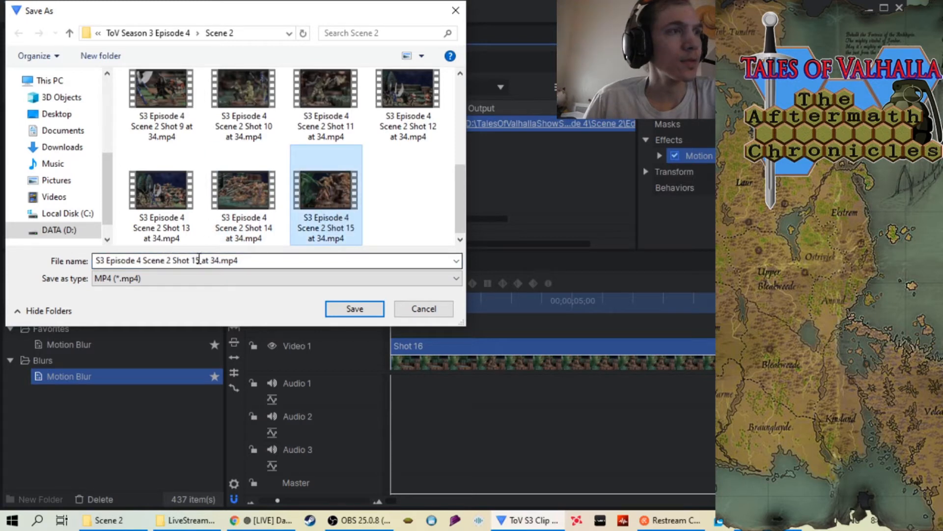
click(201, 260)
click(200, 261)
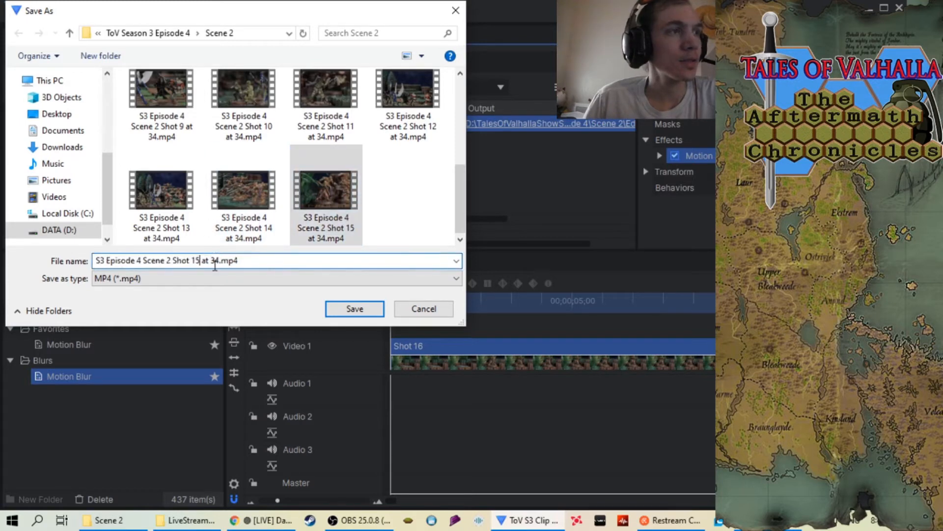
key(BackSpace)
text(6)
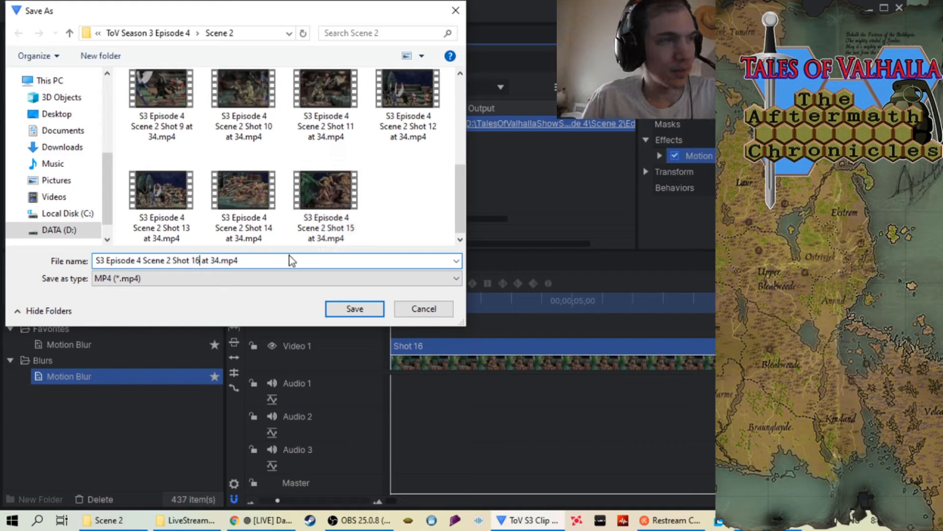
click(344, 310)
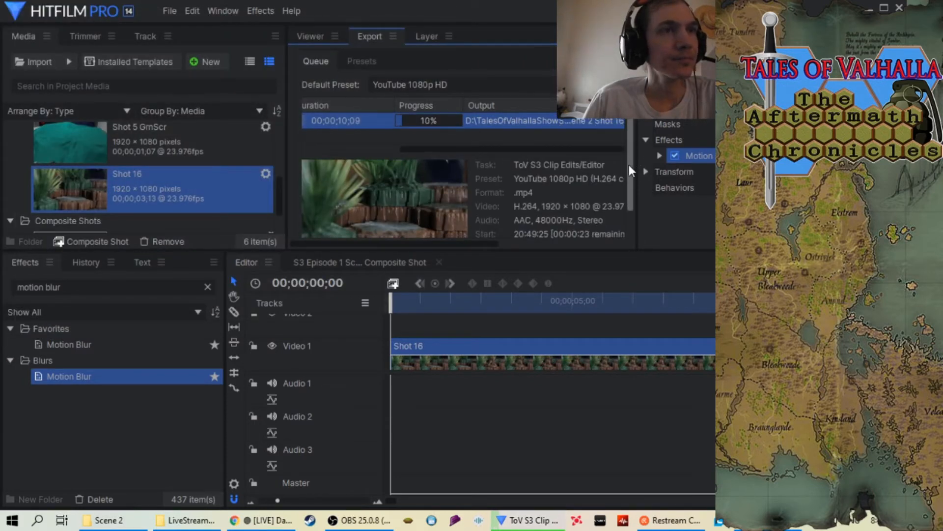
scroll(629, 164, down, 1)
drag(521, 141, 452, 139)
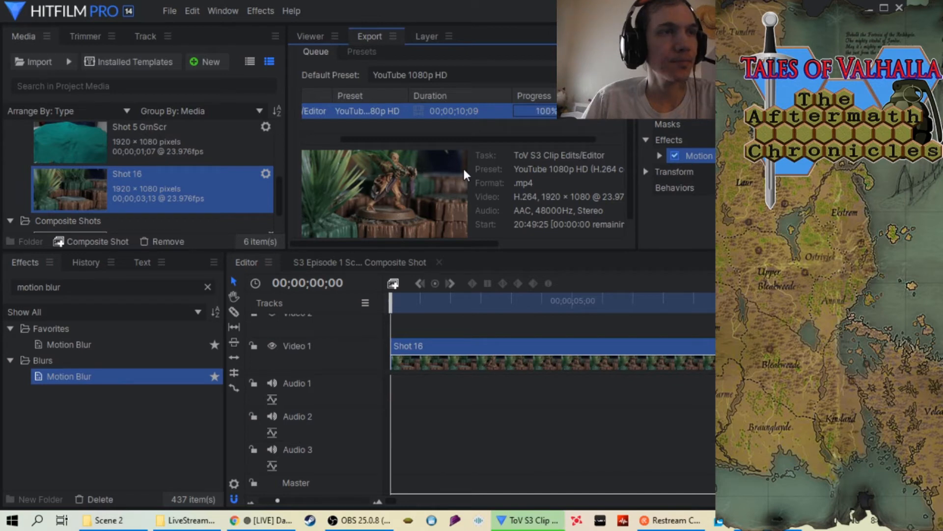
Clear the finished Shot 16 export task from the queue and remove the Shot 16 sequence from the project
right_click(486, 112)
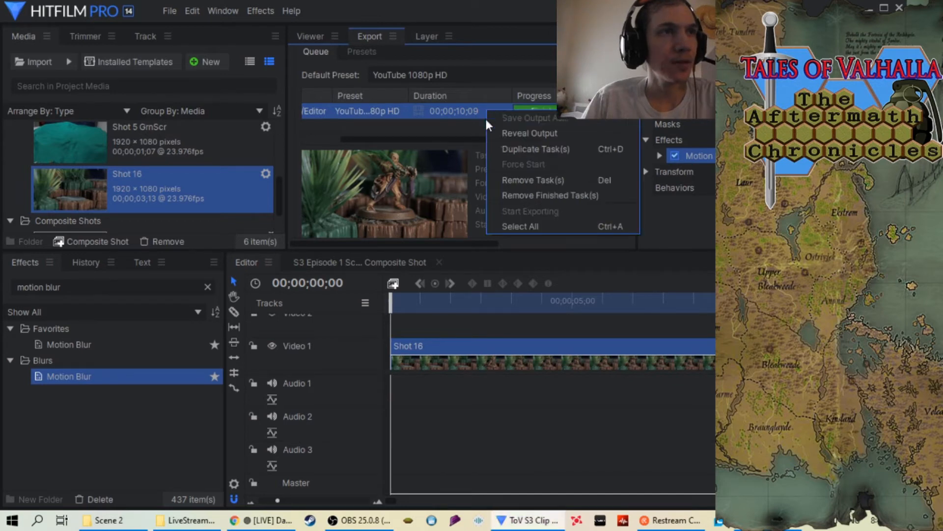
click(513, 193)
click(310, 36)
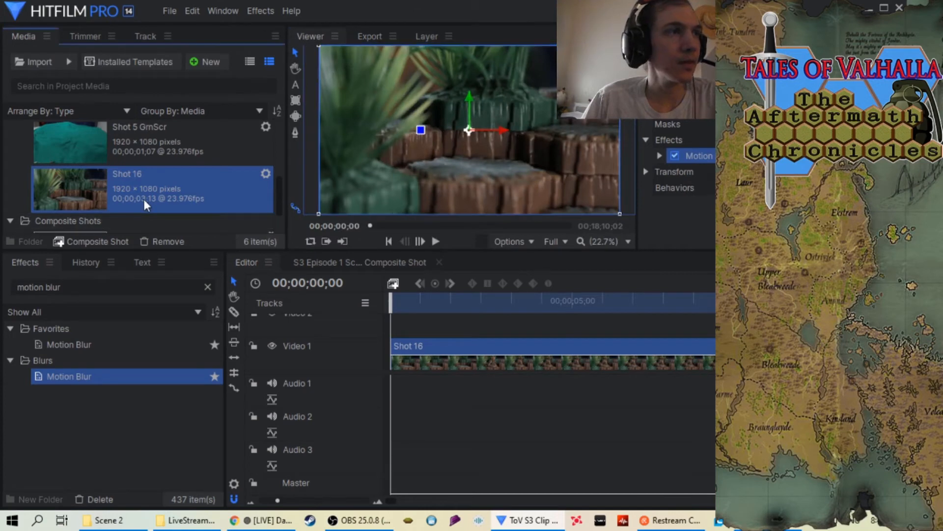
right_click(143, 199)
click(202, 318)
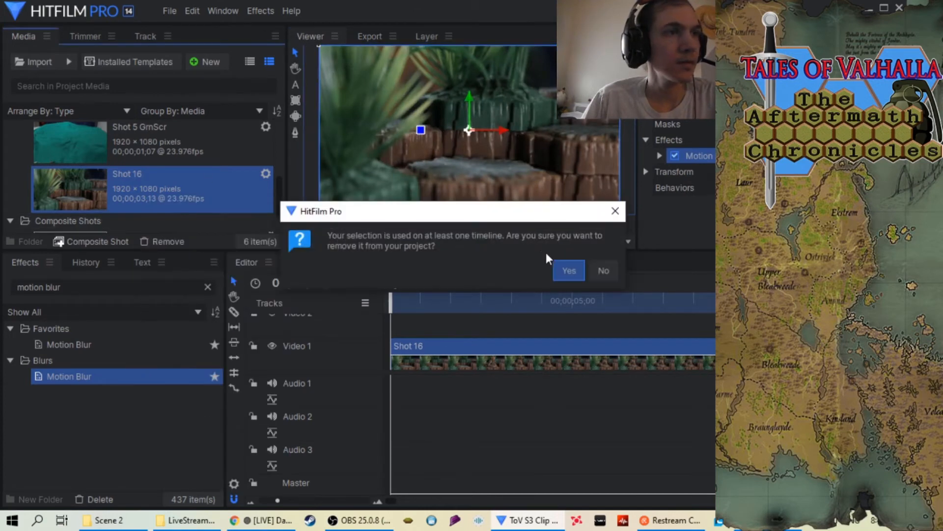
click(567, 270)
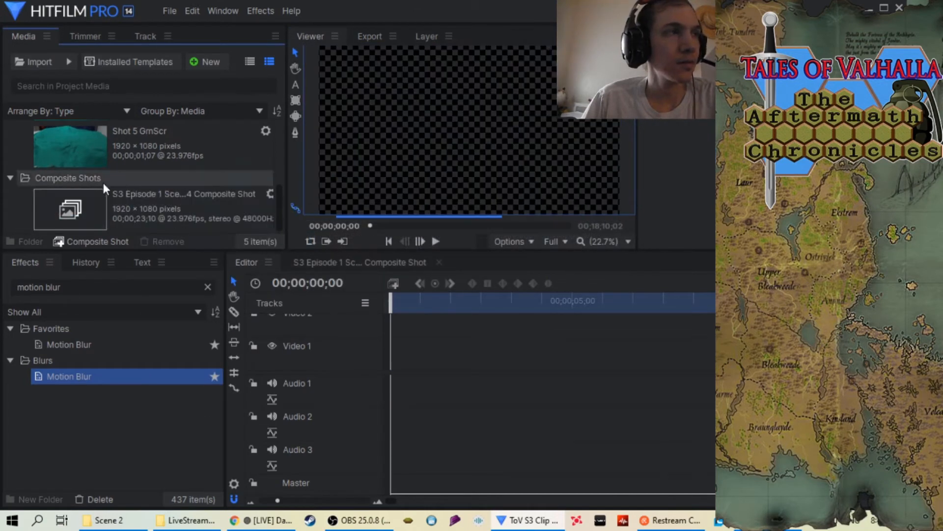
Import the Shot 17 folder from Scene 2 as an image sequence and place it at the start of the Video 1 track
right_click(15, 150)
mouse_move(61, 173)
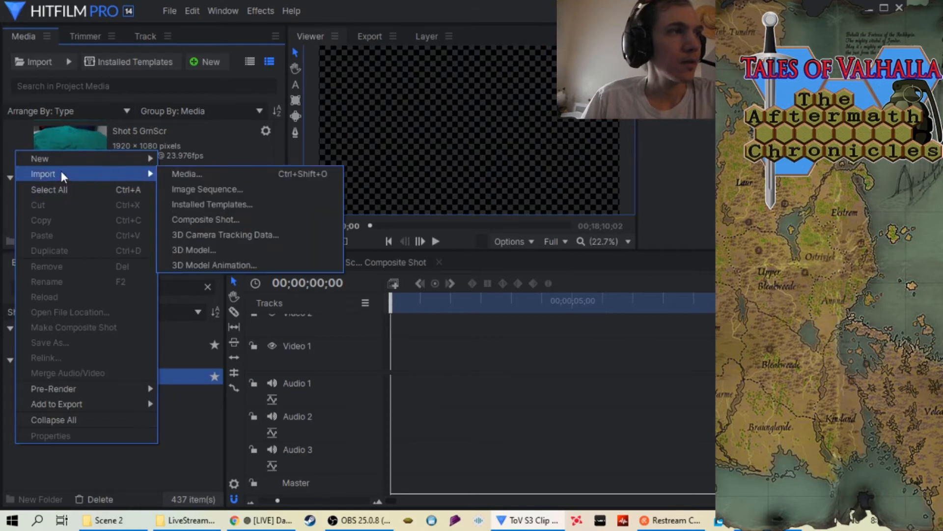
click(217, 187)
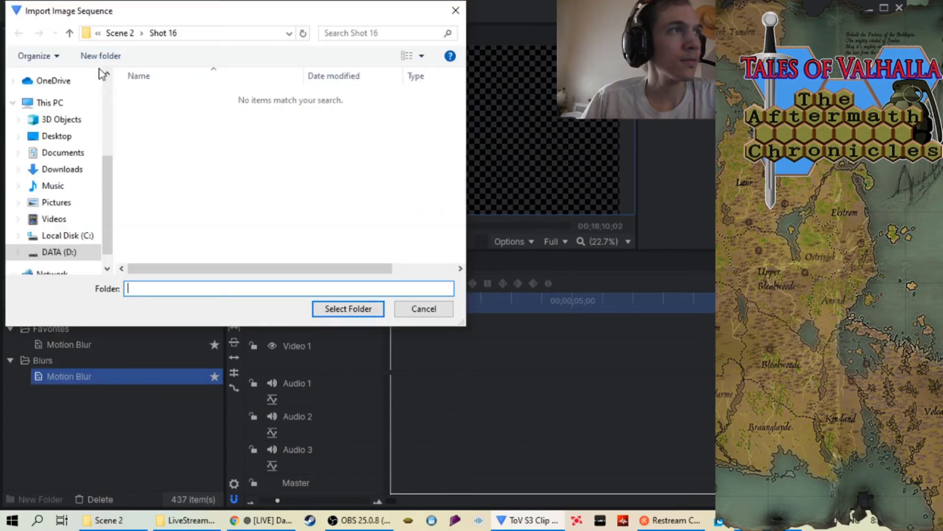
click(70, 33)
scroll(273, 141, down, 4)
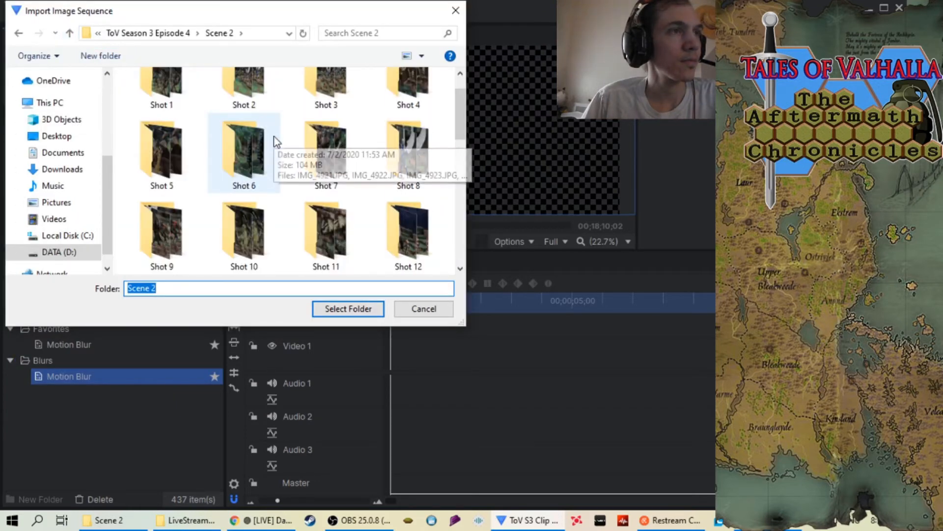
click(178, 258)
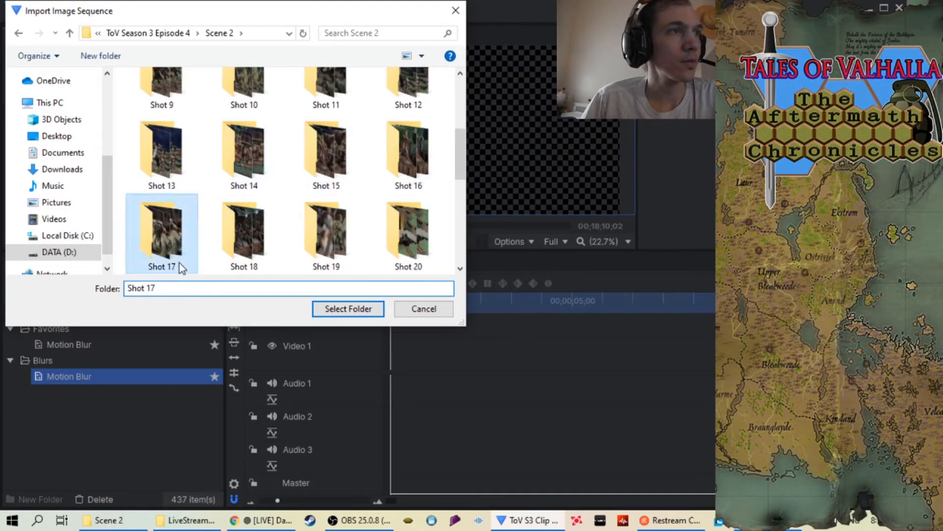
click(361, 309)
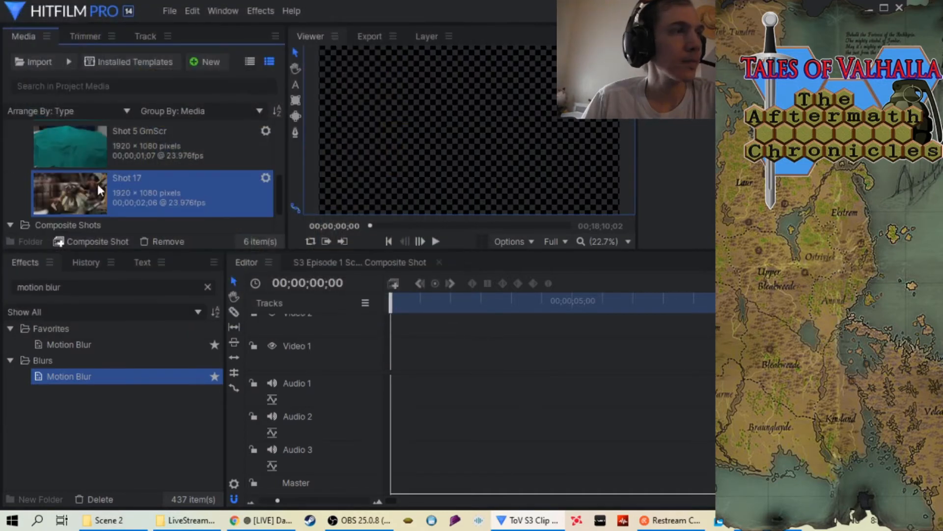
drag(76, 196, 395, 361)
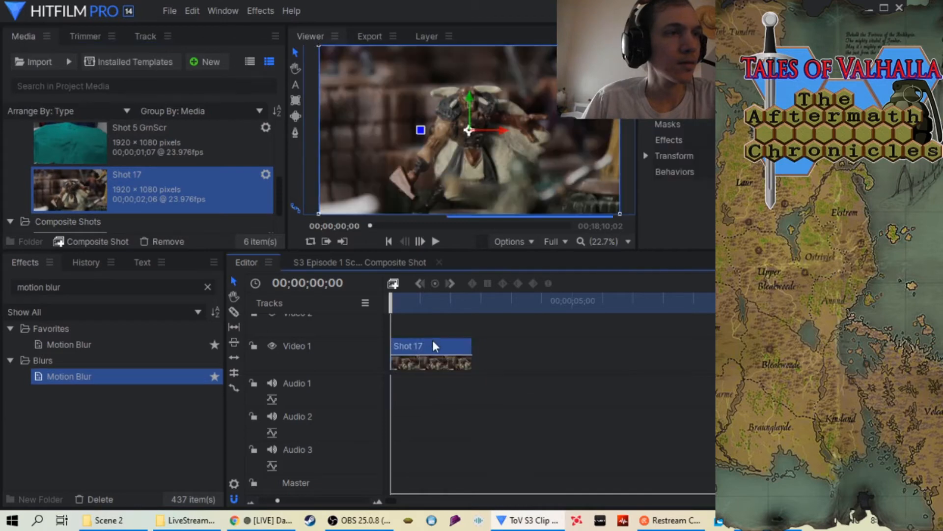
mouse_move(391, 307)
mouse_down()
mouse_move(465, 306)
mouse_move(392, 305)
mouse_up()
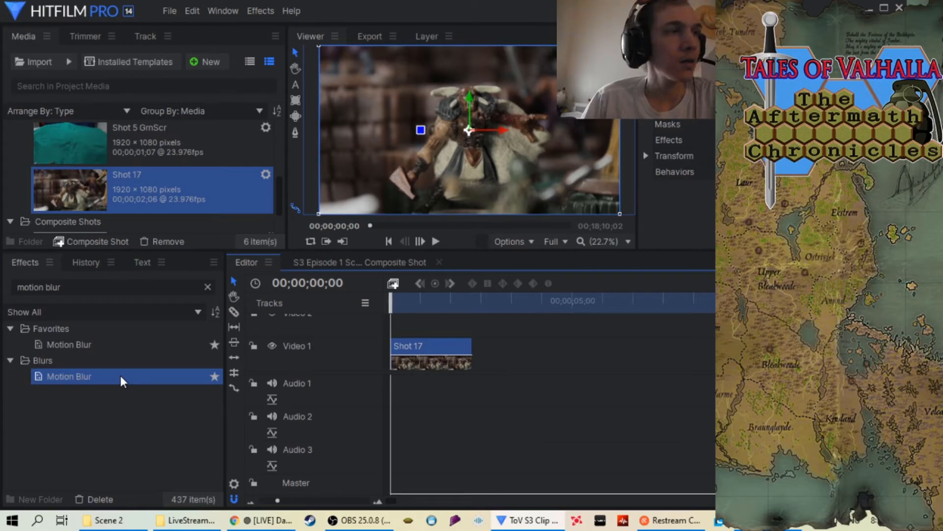
Set the Shot 17 clip's speed to 34% and apply the Motion Blur effect to it
right_click(423, 345)
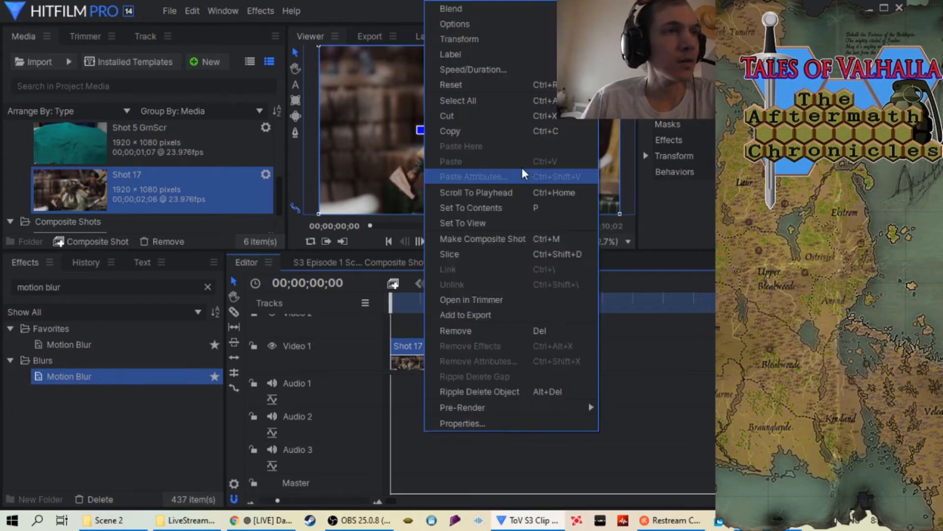
click(497, 70)
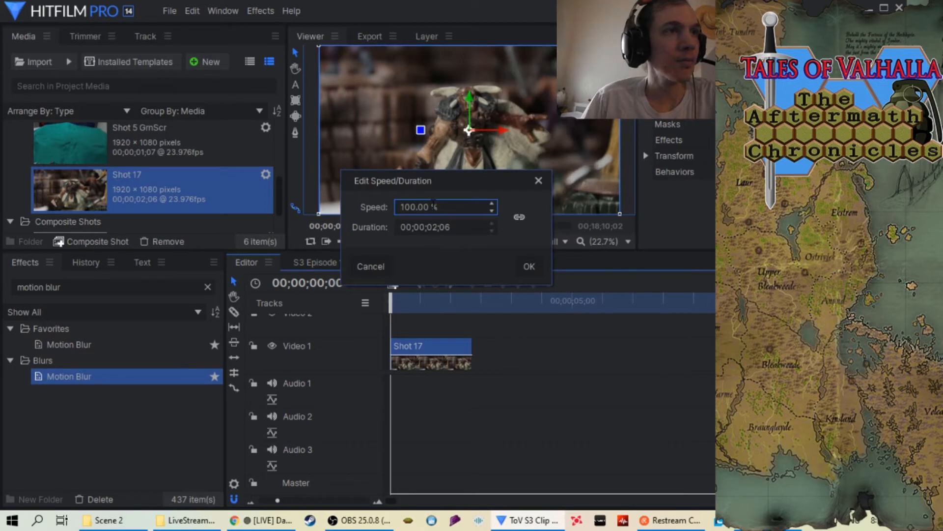
key(BackSpace)
key(BackSpace)
key(BackSpace)
key(BackSpace)
key(BackSpace)
key(BackSpace)
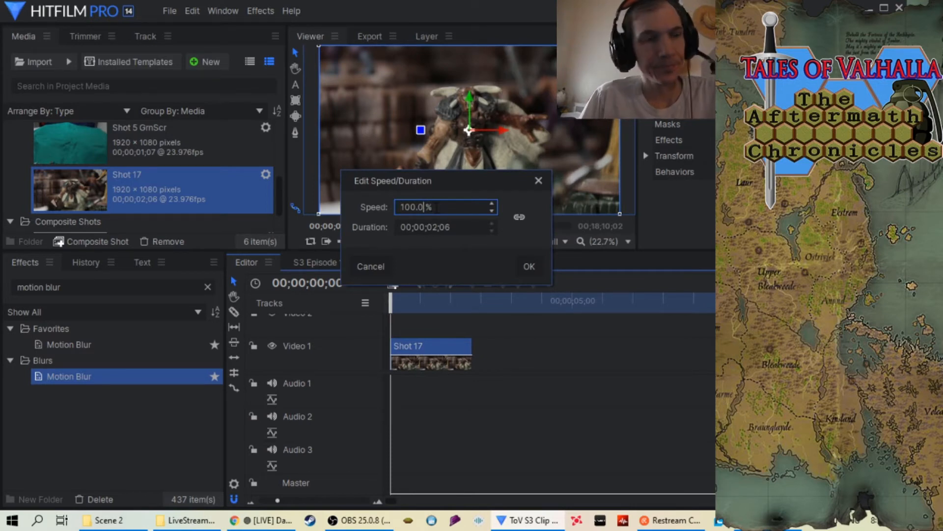
text(34)
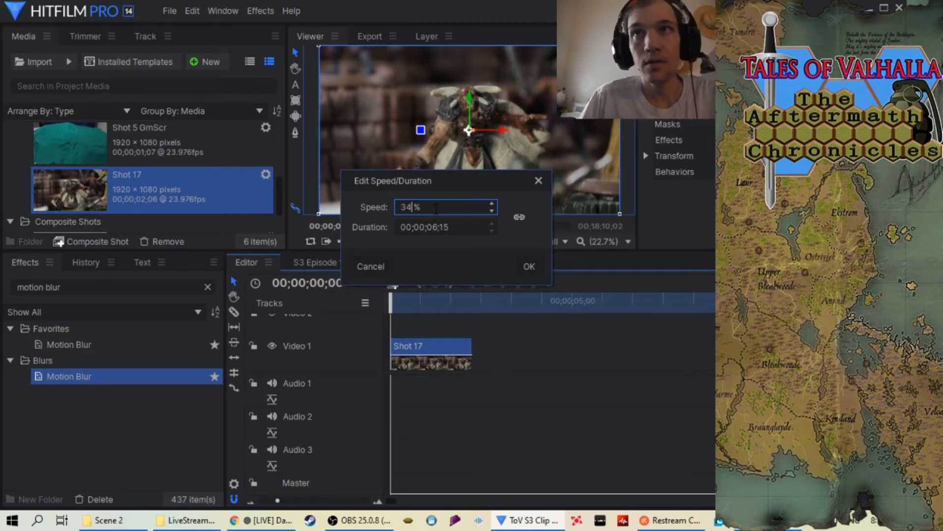
click(530, 265)
drag(104, 376, 437, 346)
Bring the timeline's out point to the end of the slowed Shot 17 clip and scrub the clip to review it
drag(392, 300, 572, 303)
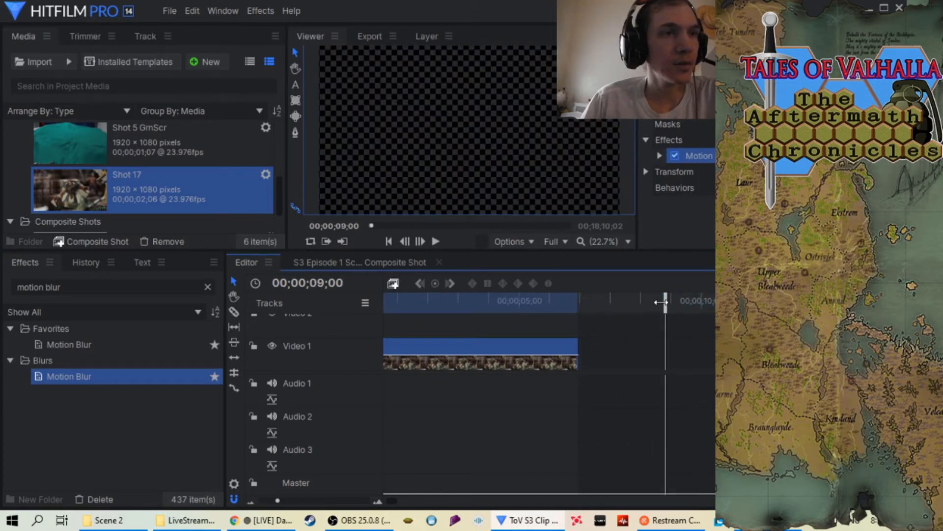
drag(661, 303, 558, 302)
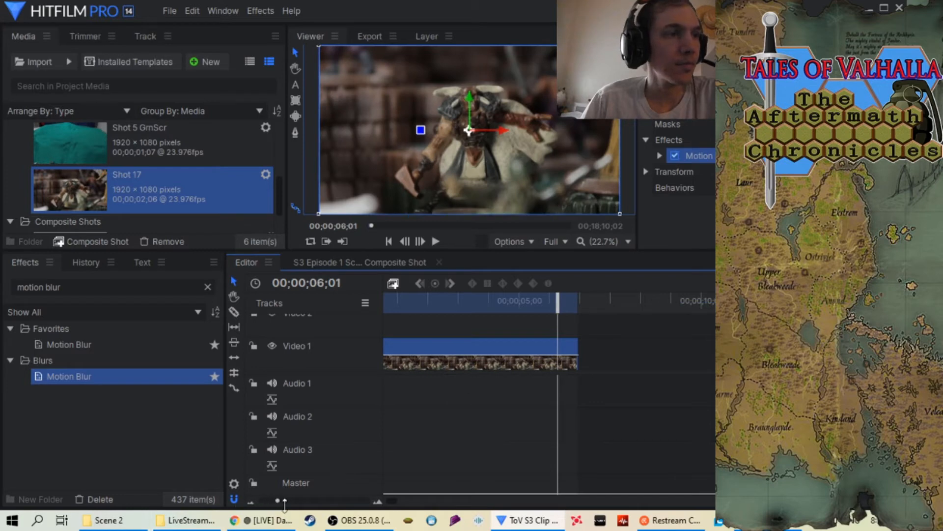
drag(285, 500, 295, 500)
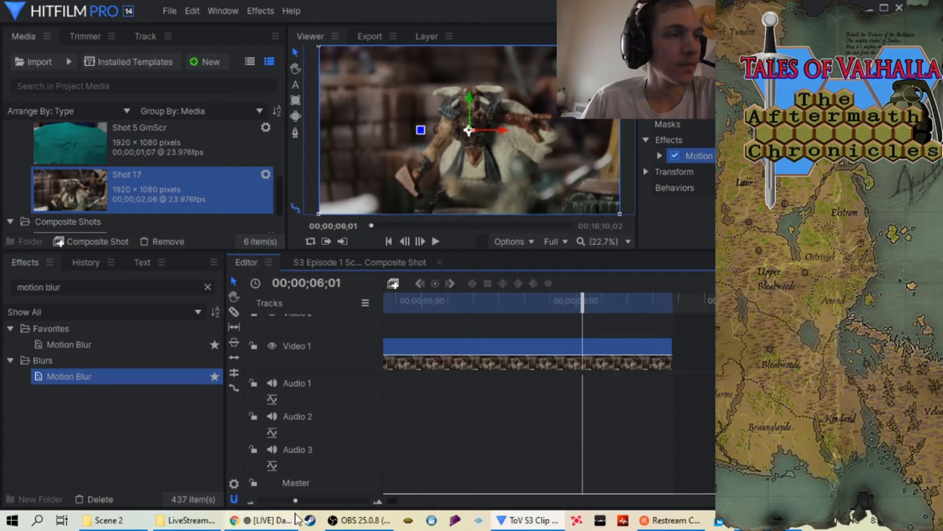
drag(295, 500, 273, 499)
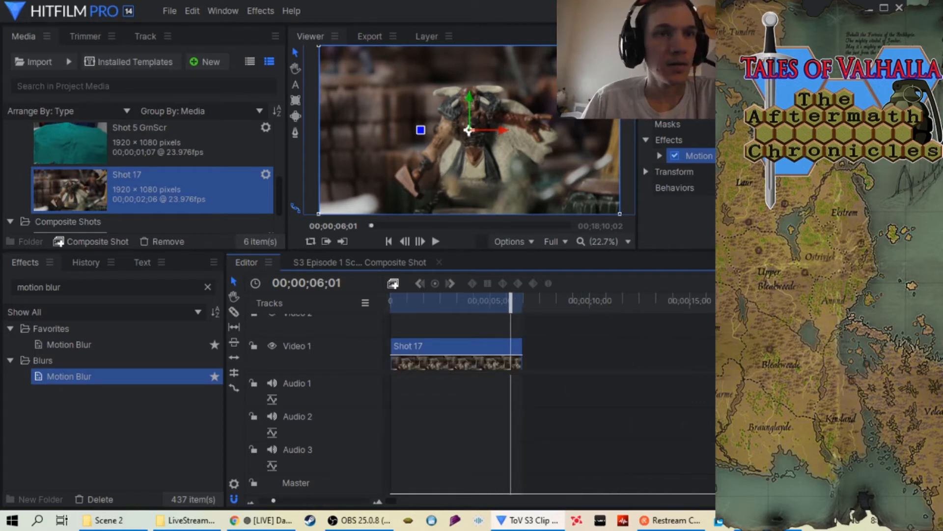
Add the timeline's in-to-out area containing the Shot 17 clip to the export queue
click(739, 283)
click(732, 315)
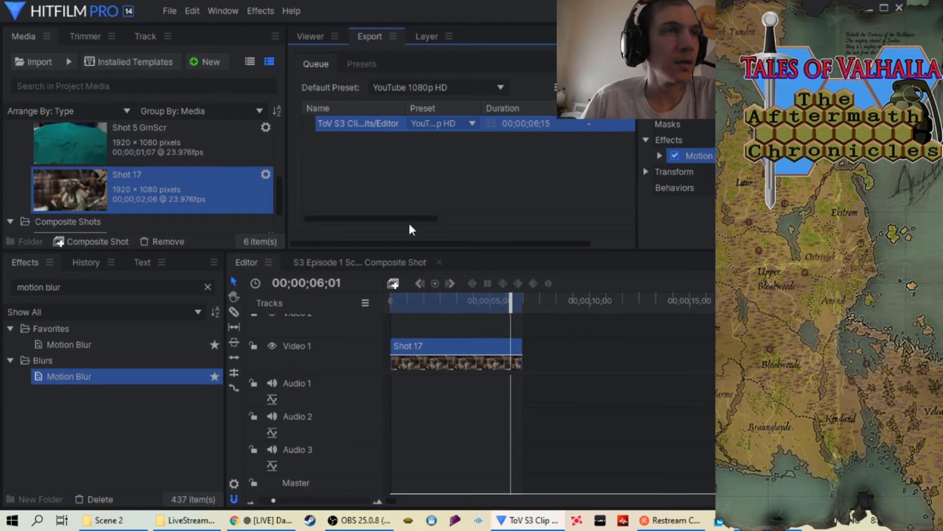
drag(409, 219, 502, 161)
Name the queued task's output "S3 Episode 4 Scene 2 Shot 17 at 34.mp4" in the Scene 2 folder and start the export
right_click(528, 124)
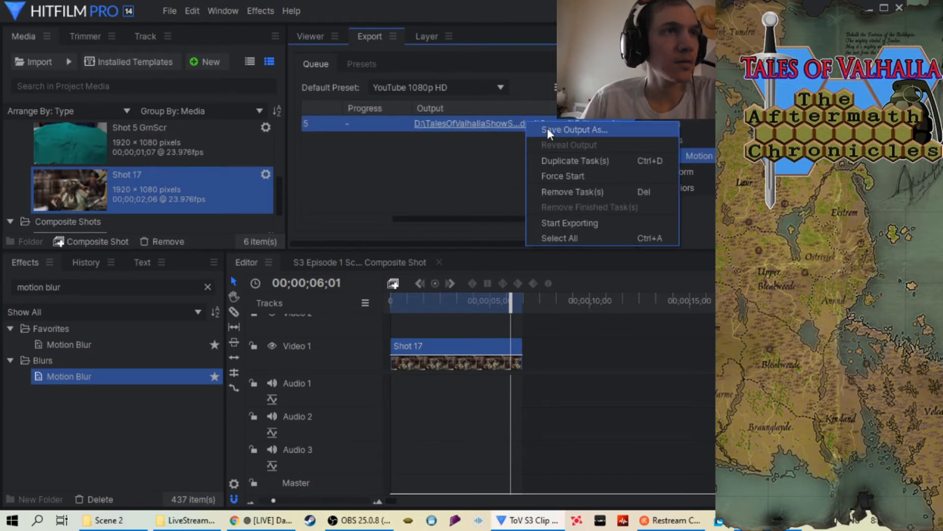
click(547, 129)
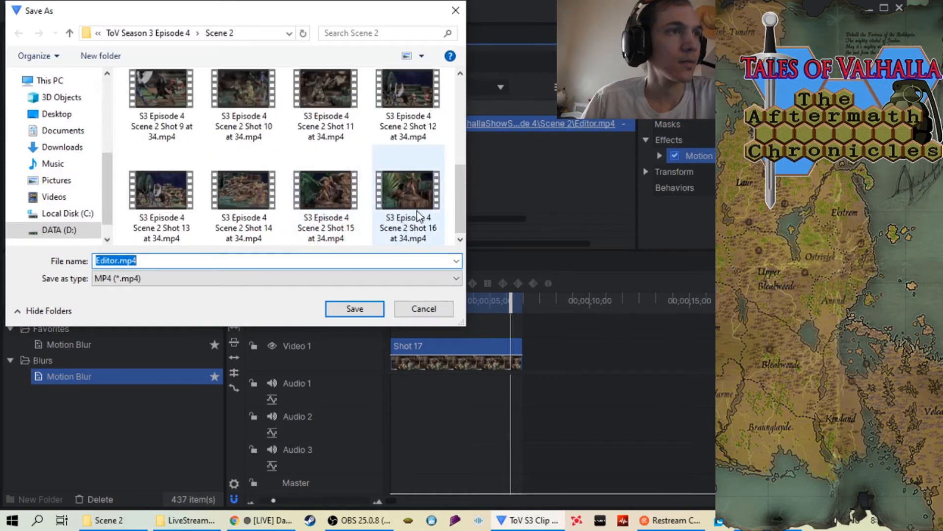
click(417, 212)
click(200, 262)
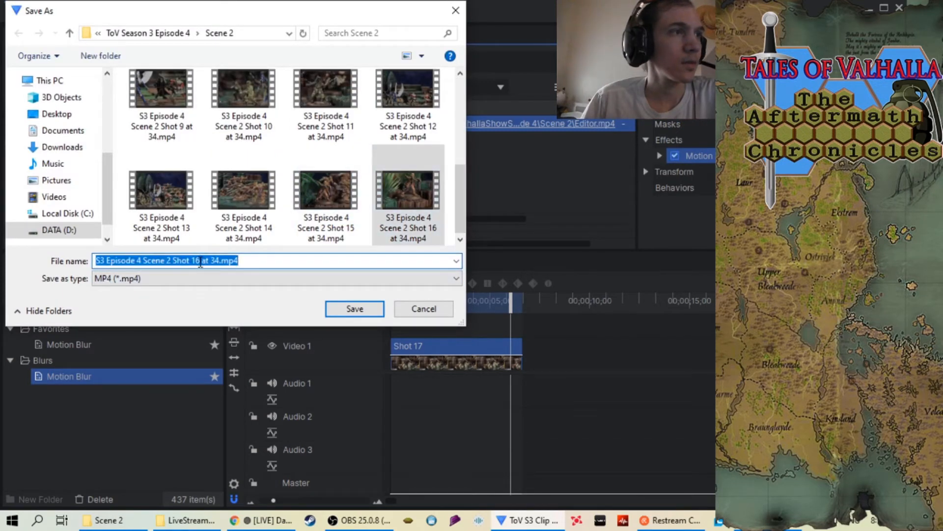
click(200, 262)
key(BackSpace)
text(7)
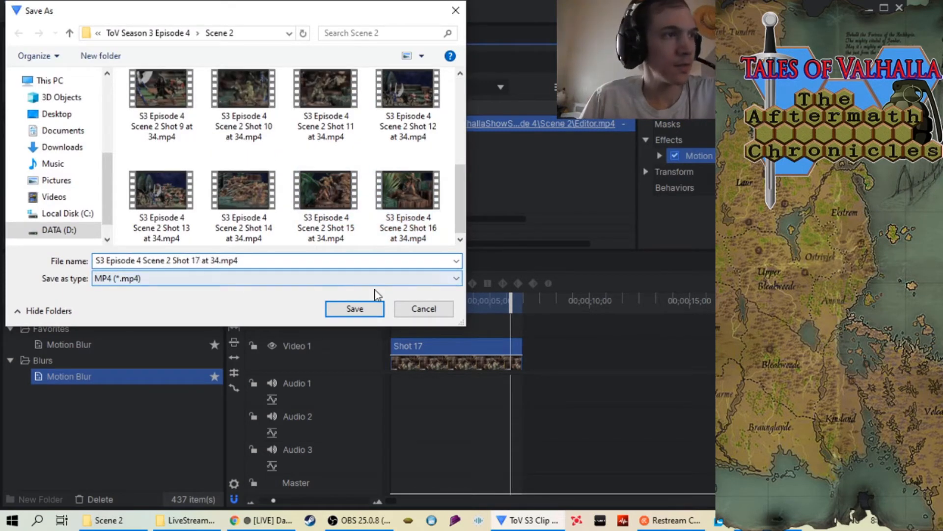
click(370, 310)
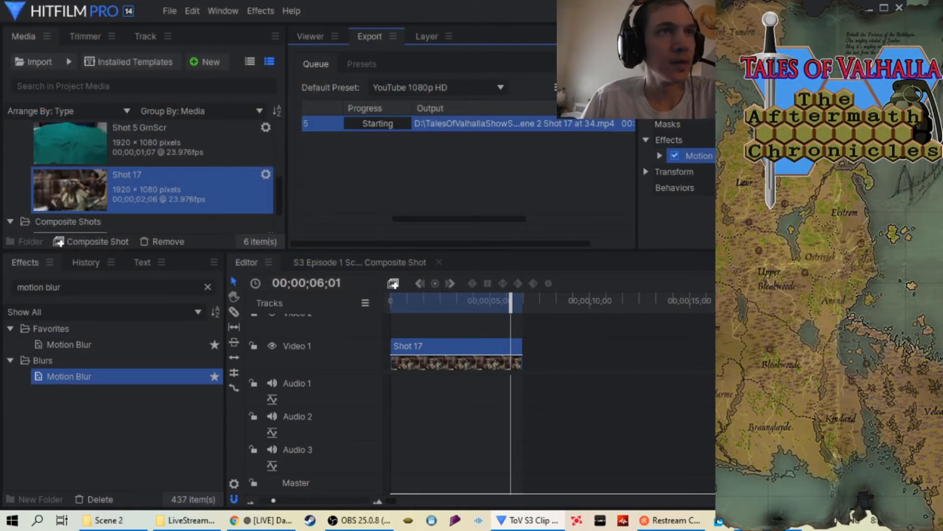
scroll(487, 206, down, 2)
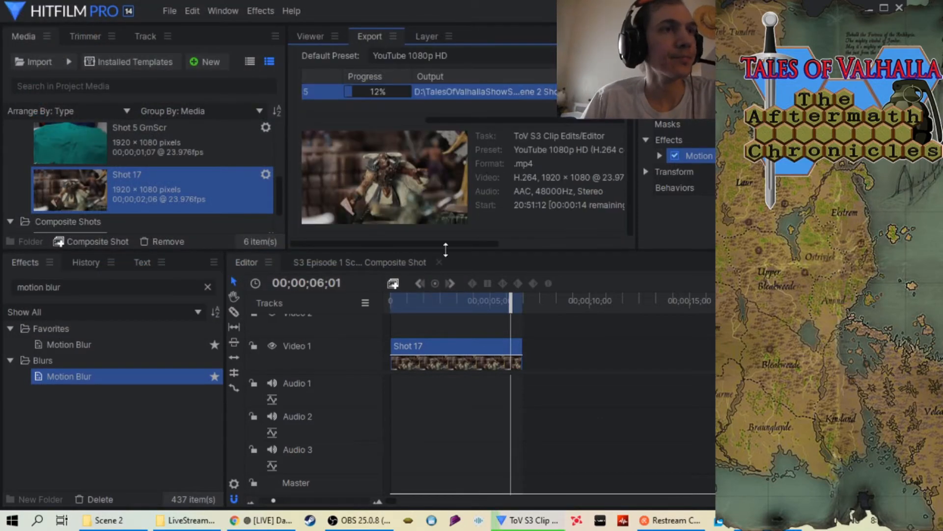
Remove the finished Shot 17 task from the export queue and return to the viewer
drag(503, 119, 452, 119)
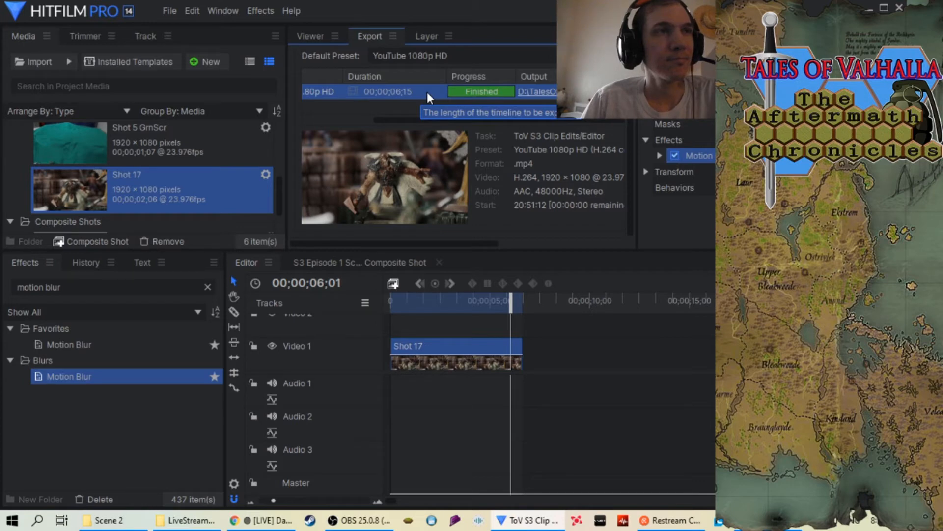
right_click(426, 92)
click(462, 179)
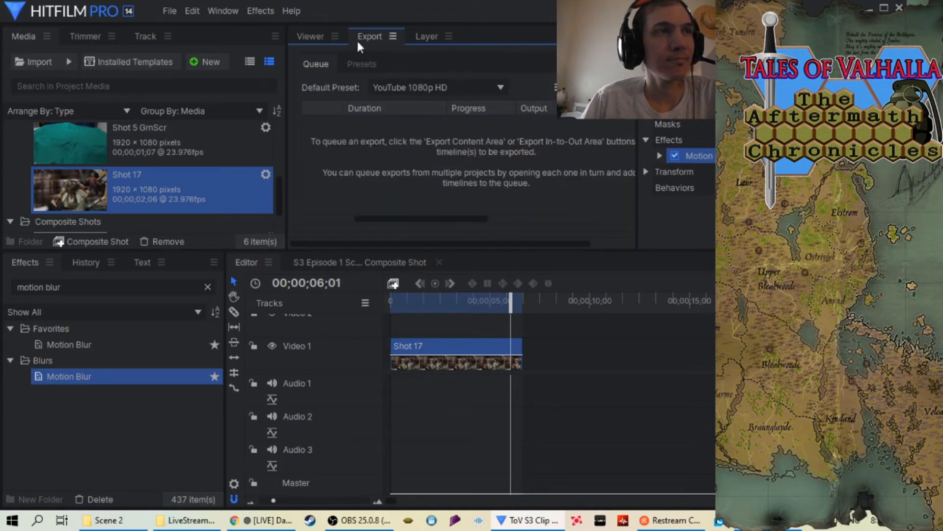
click(311, 37)
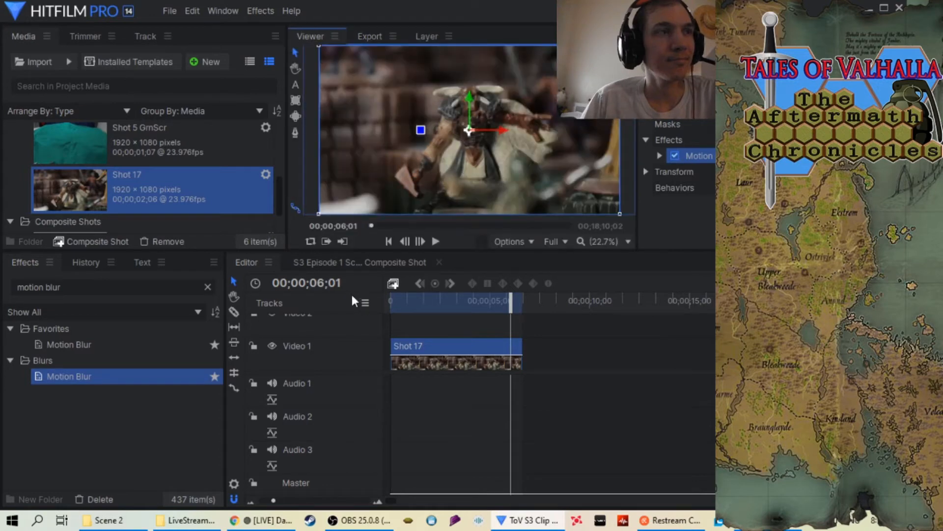
Remove the Shot 17 image sequence from the project media, including its use on the timeline
right_click(155, 190)
mouse_move(196, 219)
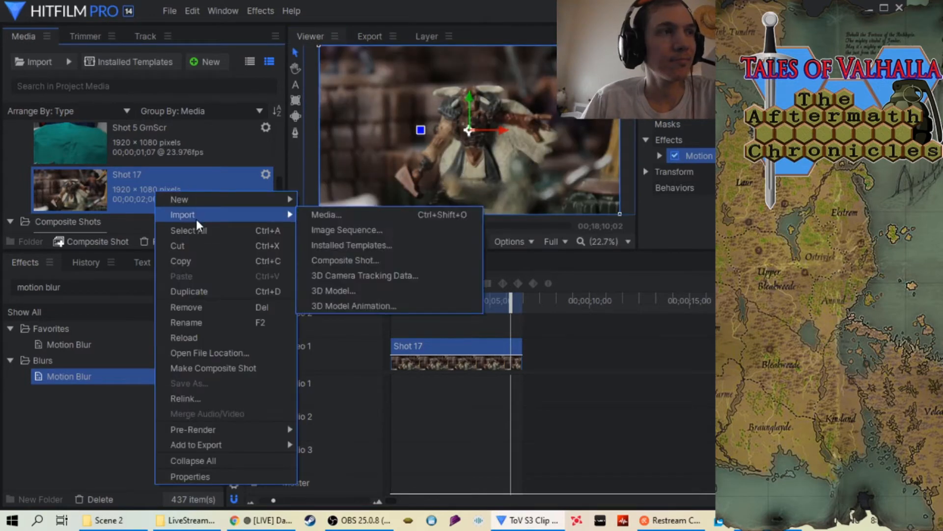
right_click(130, 181)
click(184, 298)
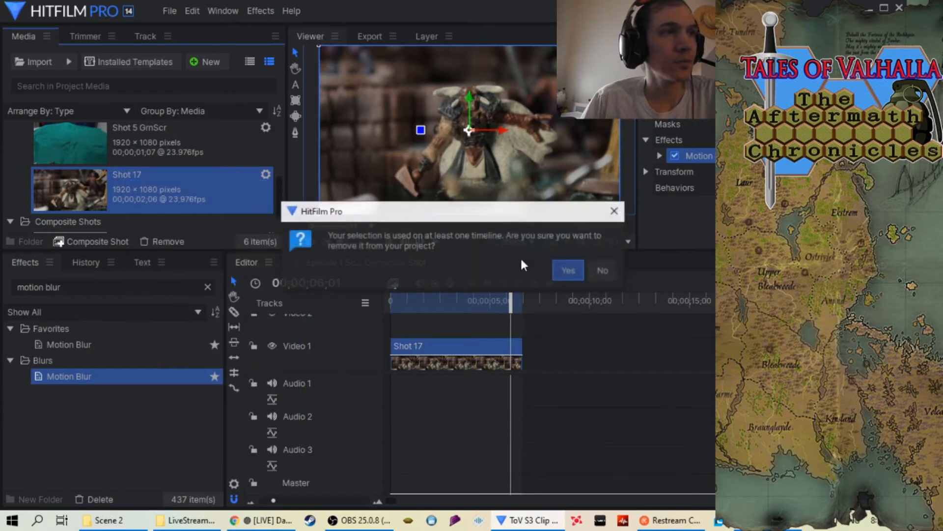
click(565, 269)
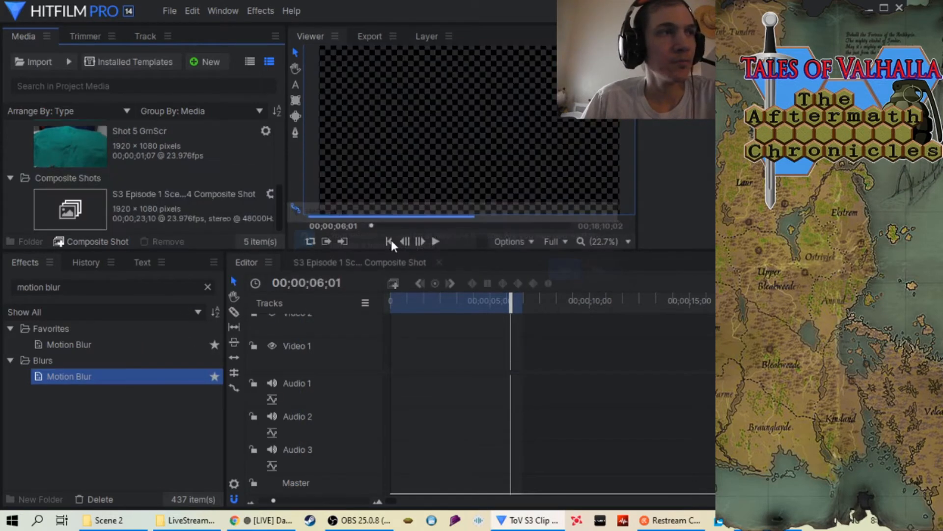
Import the Shot 18 folder from Scene 2 as an image sequence
right_click(17, 150)
mouse_move(39, 172)
click(210, 193)
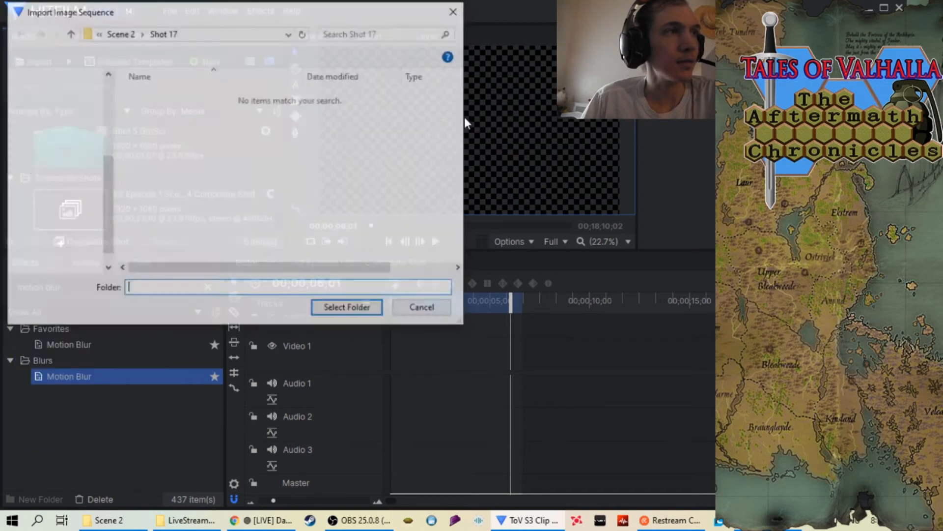
click(69, 33)
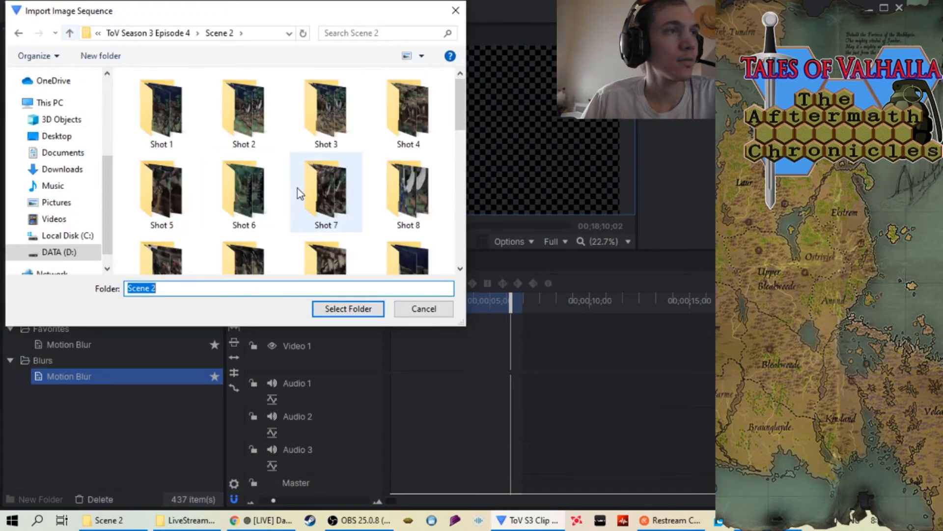
scroll(297, 189, down, 1)
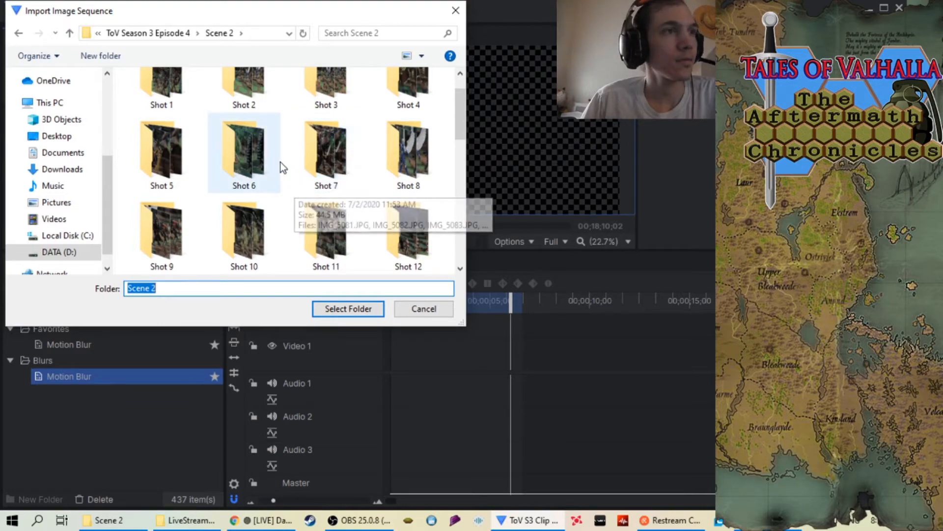
scroll(281, 165, down, 1)
scroll(280, 161, down, 1)
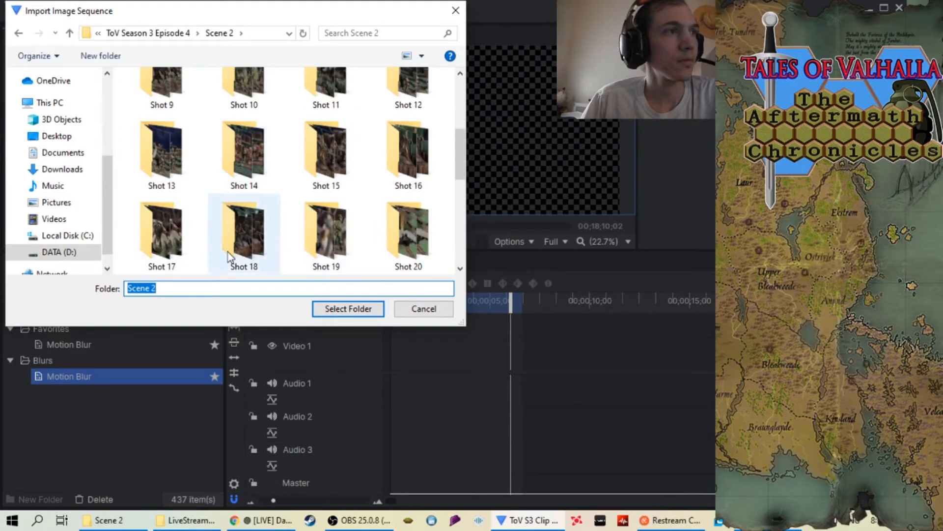
click(251, 267)
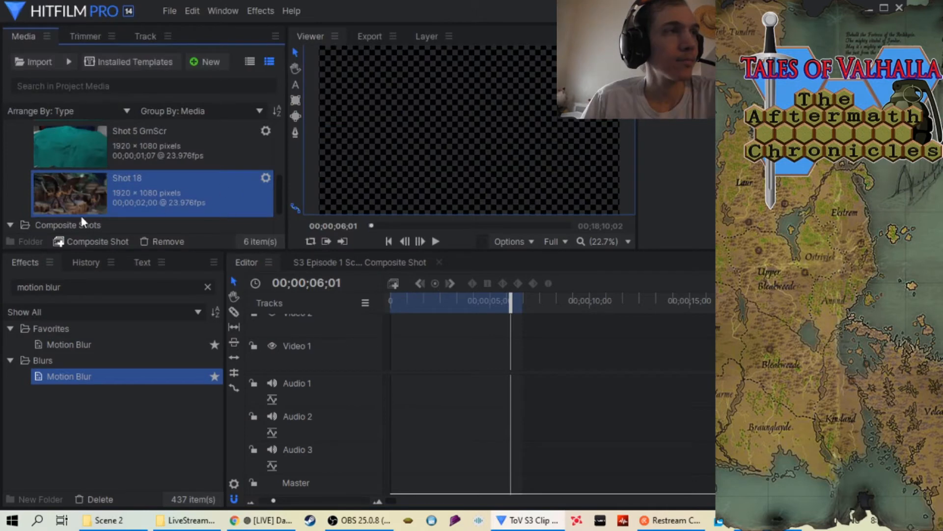
Place Shot 18 at the start of the Video 1 track and set the clip's speed to 34%
drag(74, 191, 410, 351)
drag(516, 305, 373, 306)
right_click(401, 349)
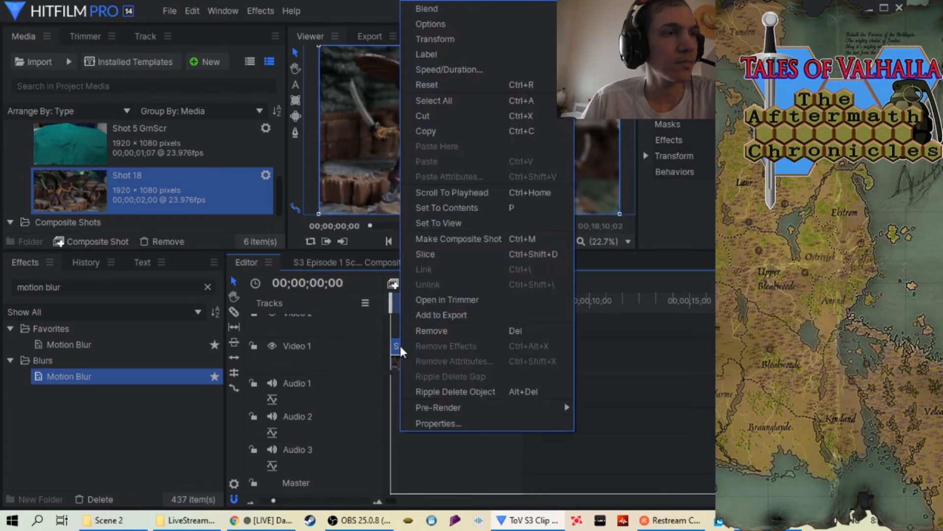
click(459, 70)
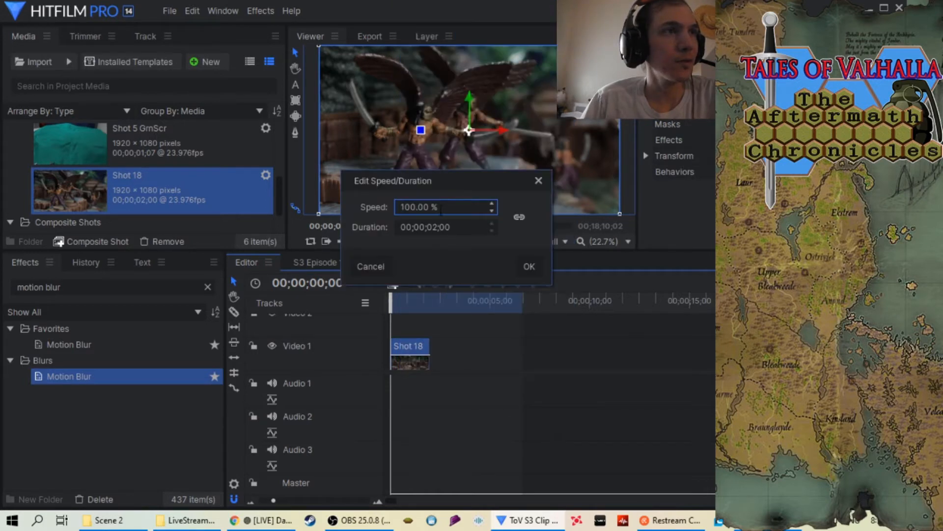
click(431, 207)
key(BackSpace)
key(BackSpace)
key(BackSpace)
key(BackSpace)
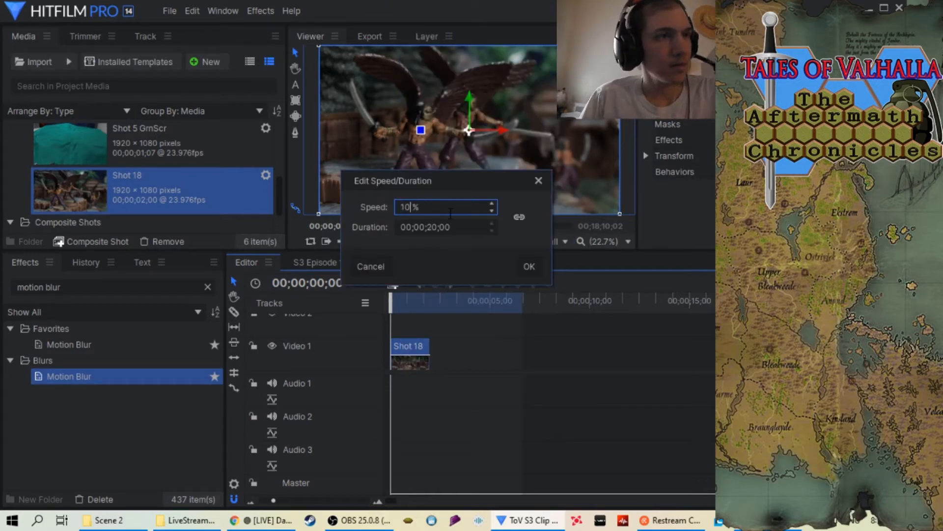
text(34)
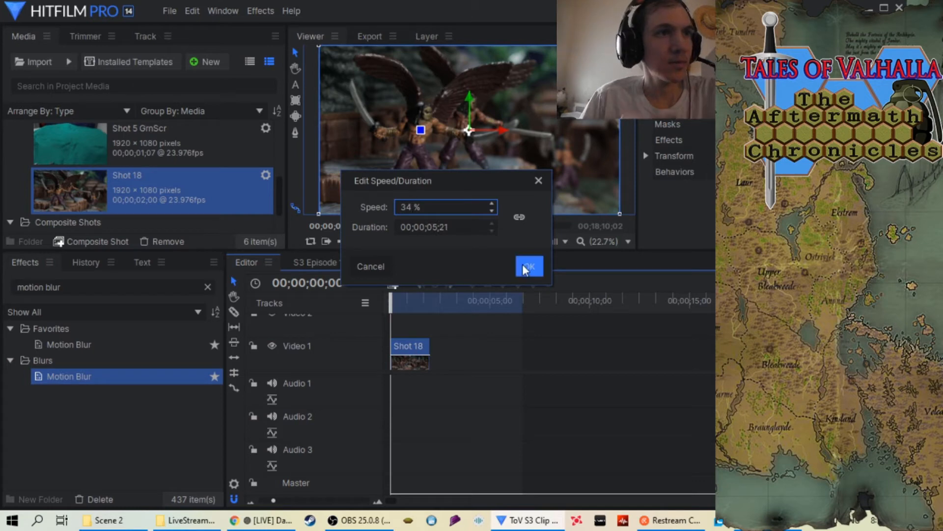
key(Return)
Apply the Motion Blur effect to the Shot 18 clip and bring the timeline's out point to the clip's end
drag(215, 339, 418, 350)
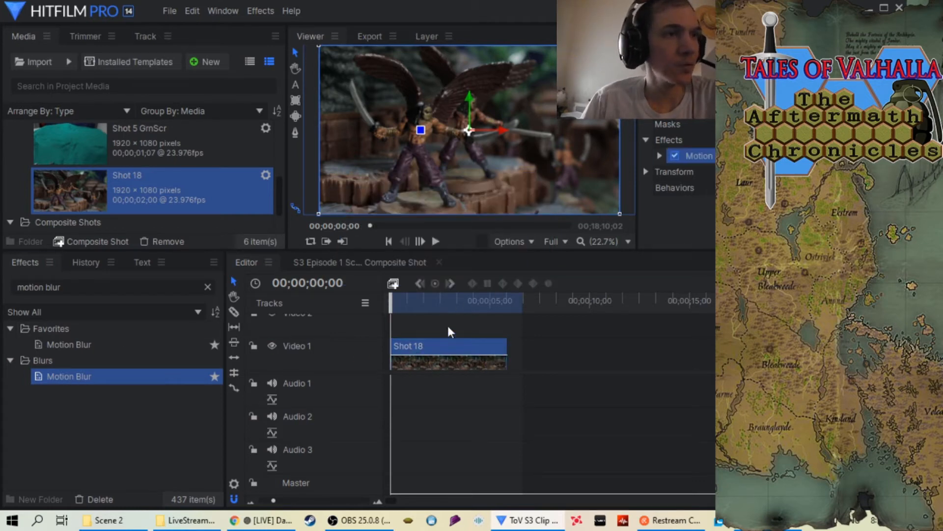
click(502, 307)
drag(503, 308, 509, 308)
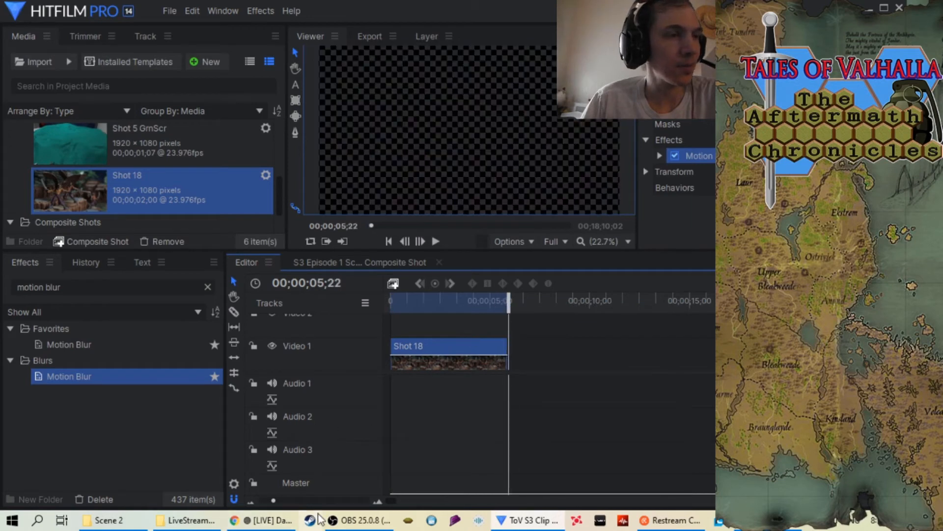
scroll(333, 501, up, 6)
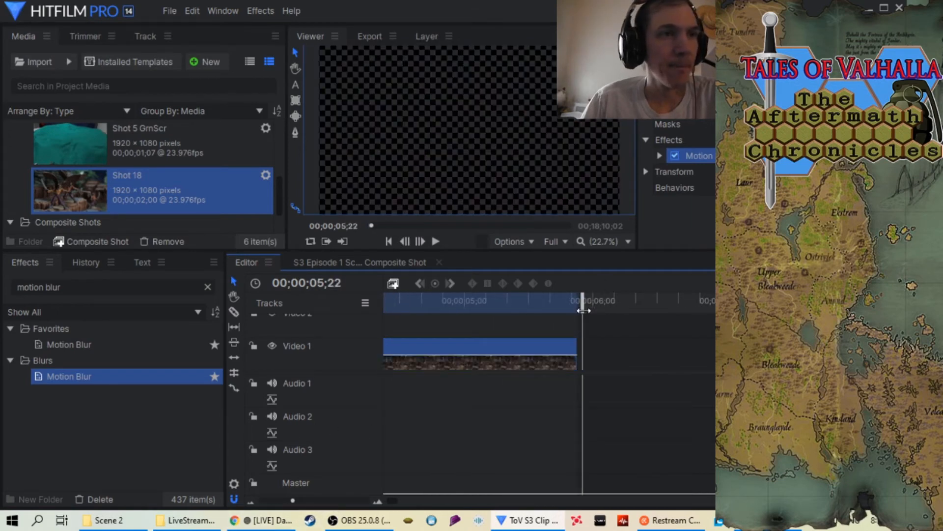
drag(583, 310, 290, 449)
Play back the slowed Shot 18 clip to review it, then return the playhead to the start
scroll(290, 501, down, 1)
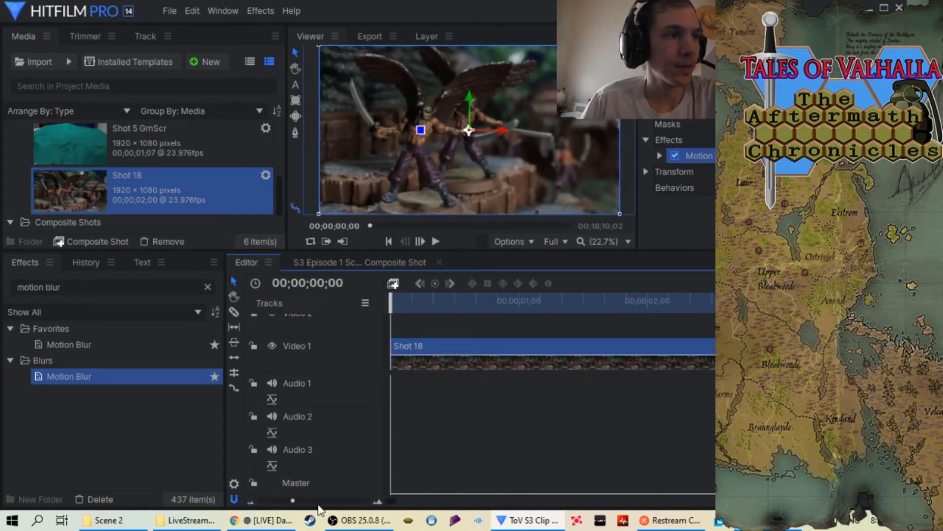
scroll(318, 506, down, 3)
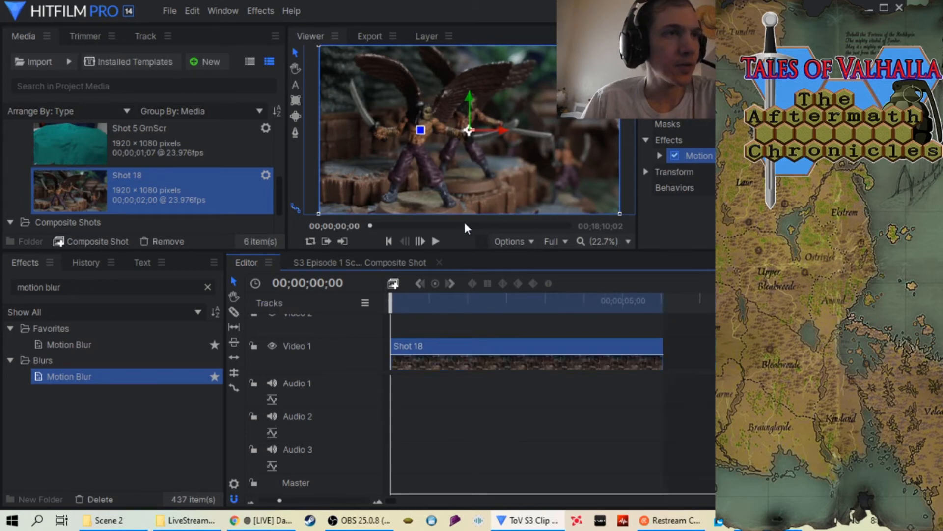
click(435, 241)
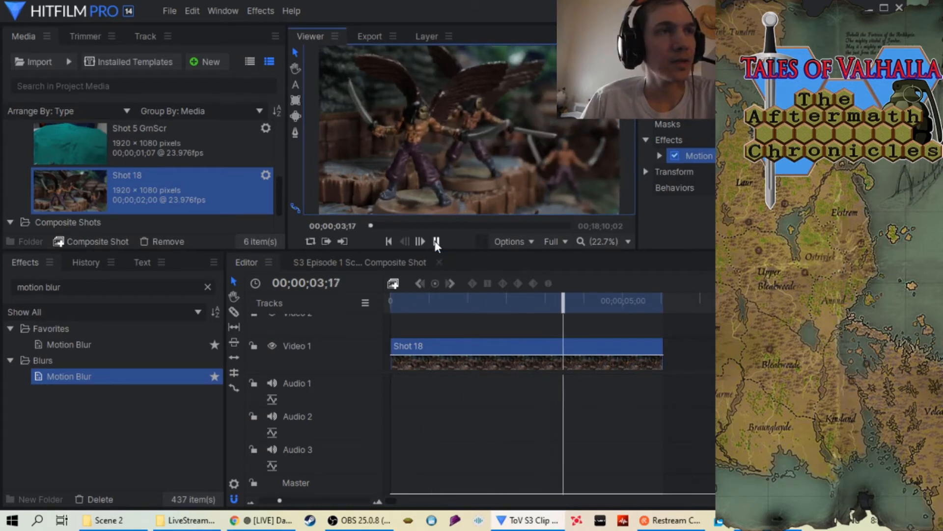
click(435, 241)
drag(581, 301, 370, 349)
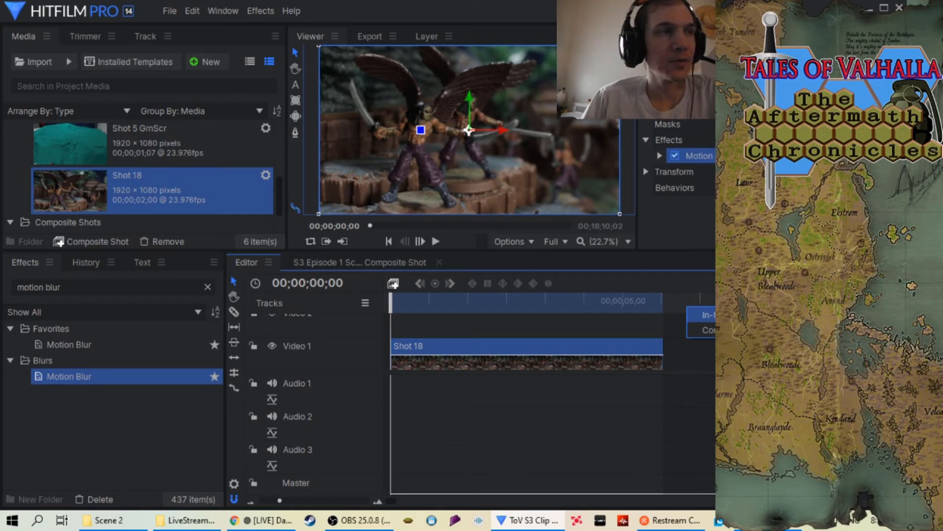
Export the timeline's in-to-out area as "S3 Episode 4 Scene 2 Shot 18 at 34.mp4" in the Scene 2 folder
drag(402, 220, 483, 215)
right_click(520, 123)
click(565, 131)
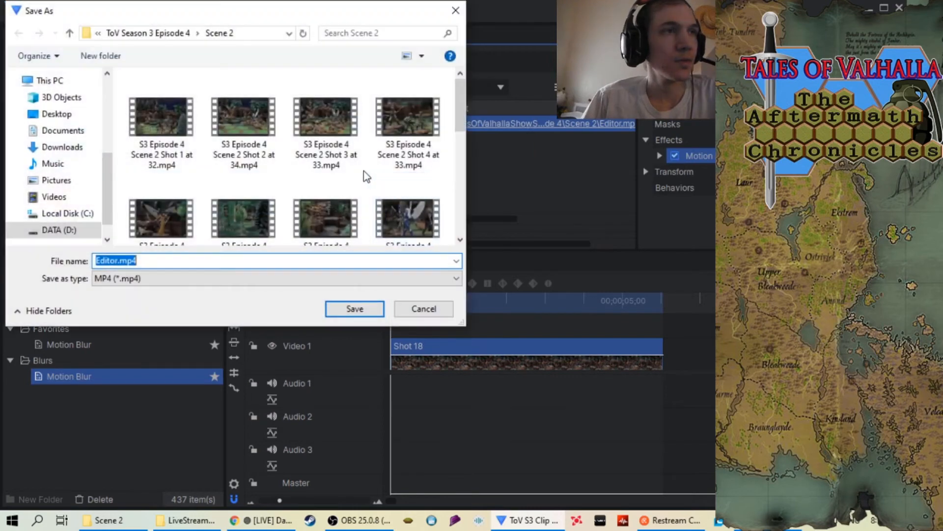
click(161, 196)
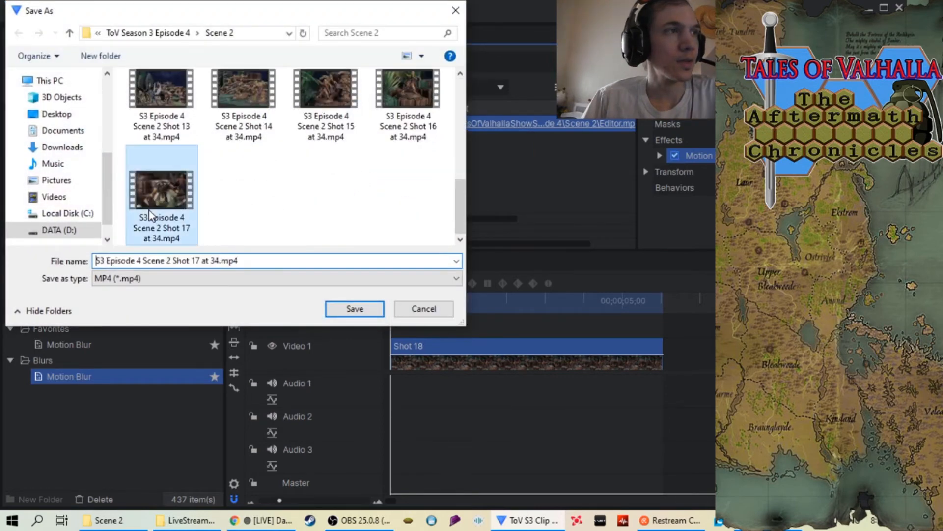
click(199, 258)
click(200, 259)
key(BackSpace)
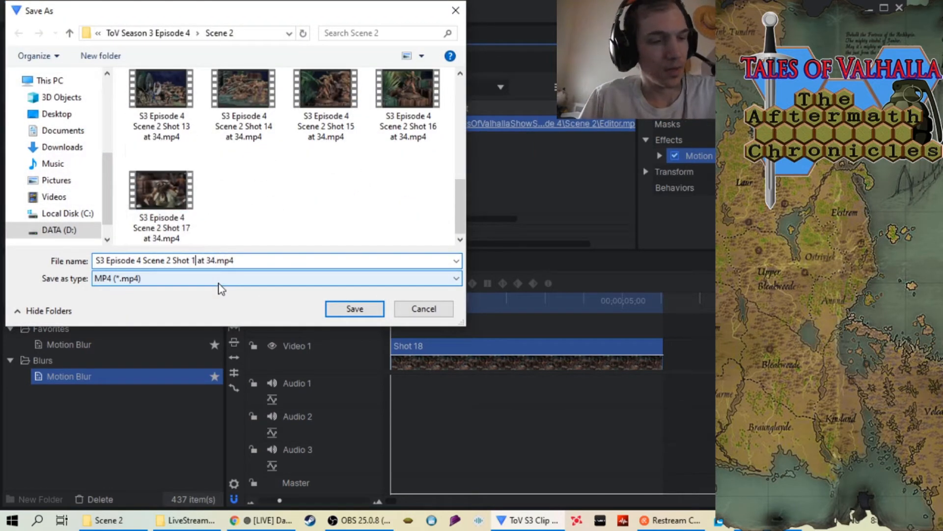
text(8)
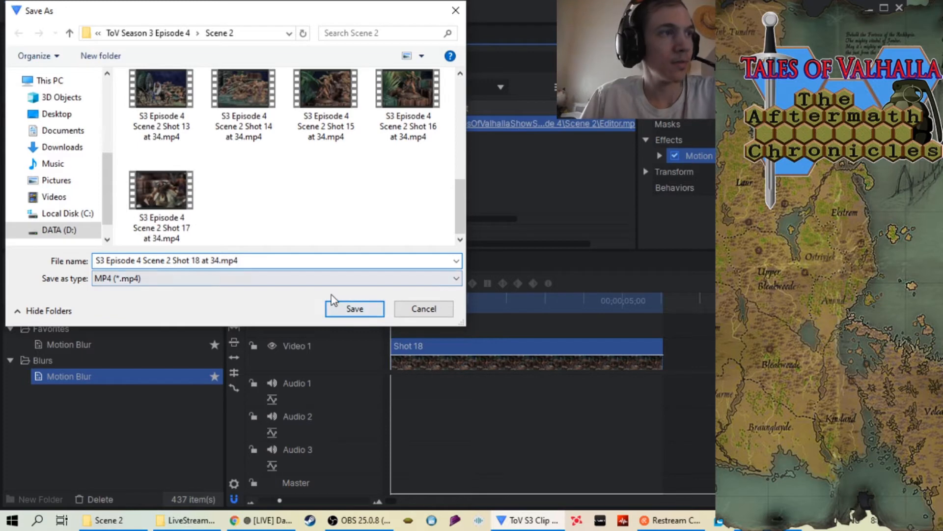
click(355, 308)
click(585, 88)
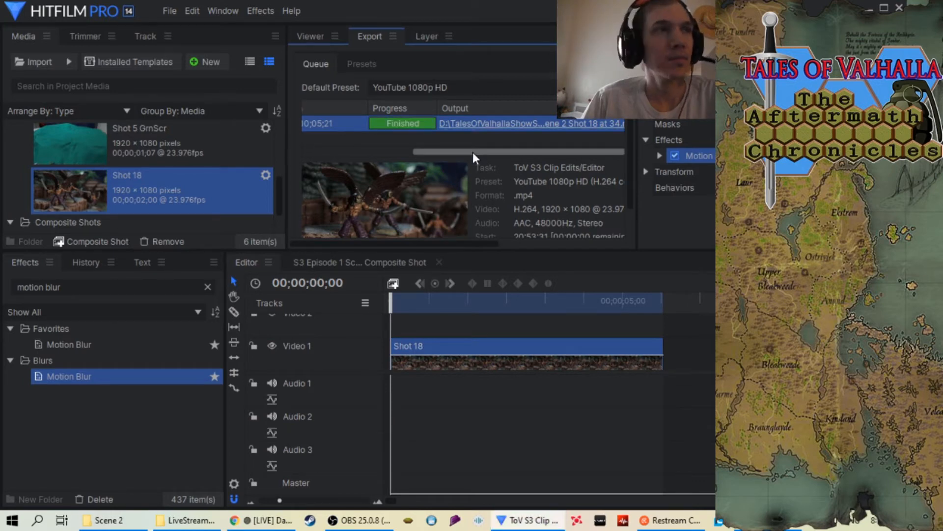
Clear the completed Shot 18 task from the export queue and go back to the viewer
right_click(349, 123)
click(384, 206)
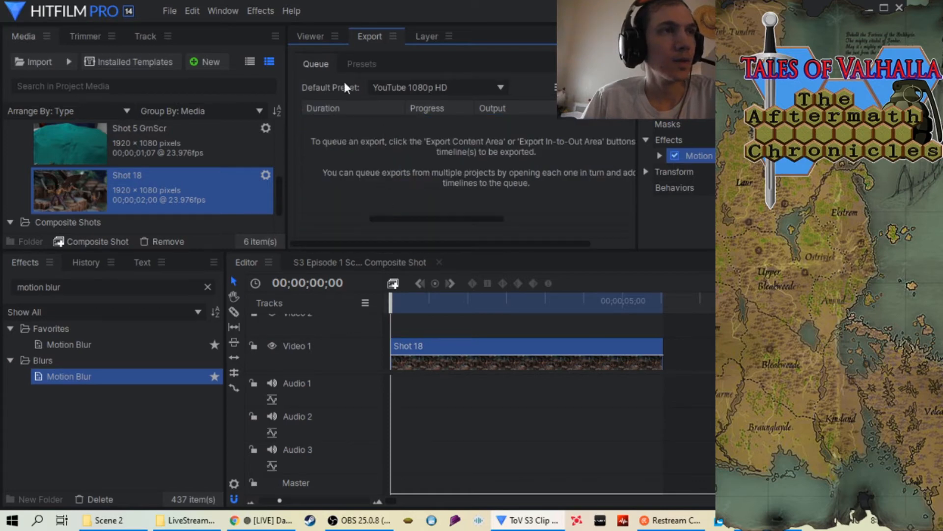
click(309, 34)
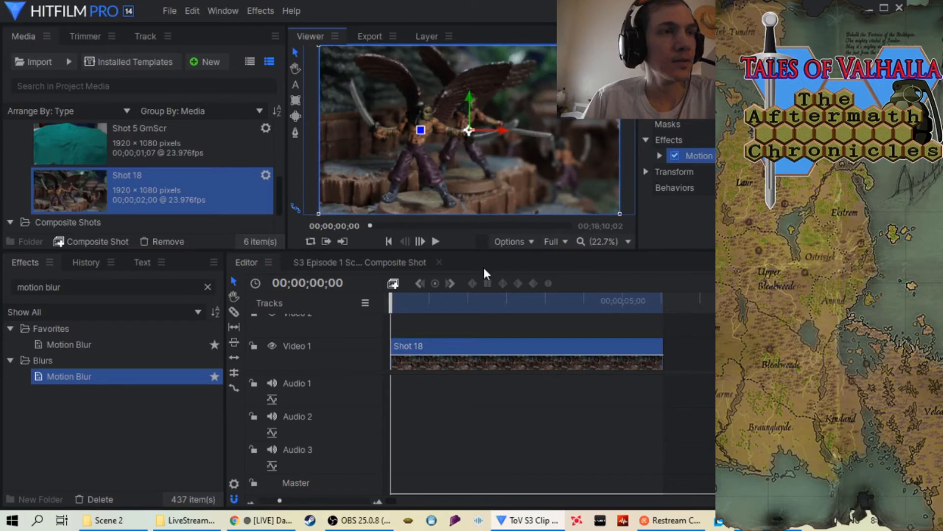
Remove the Shot 18 image sequence from the project media, along with its timeline clip
right_click(141, 190)
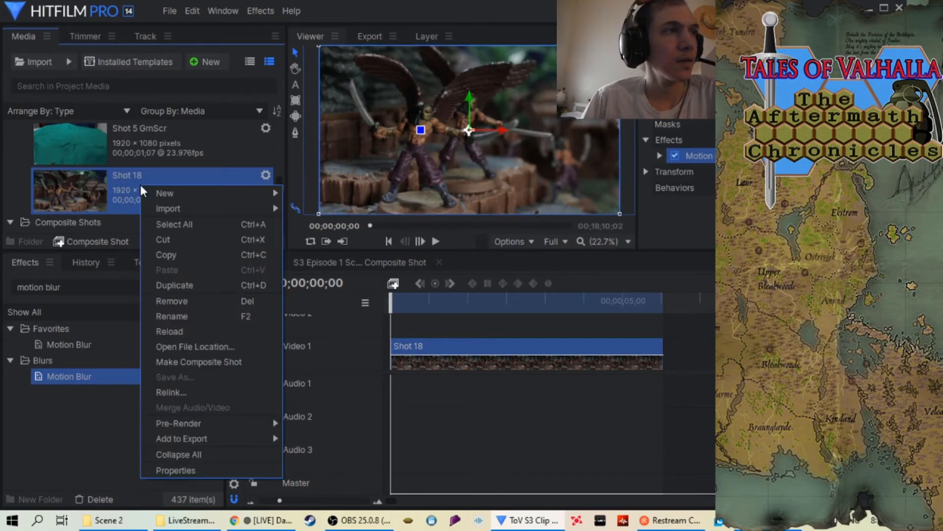
click(192, 295)
click(560, 269)
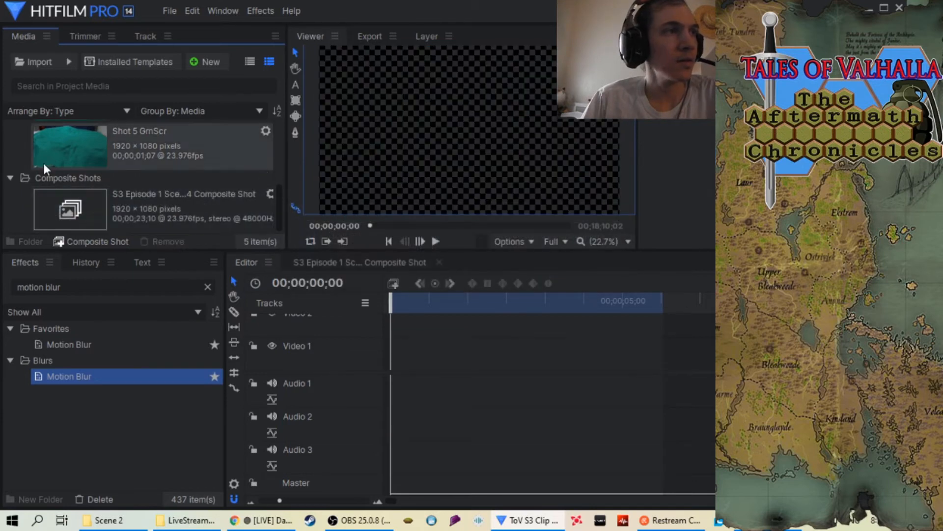
Import the Shot 19 folder from Scene 2 as an image sequence
right_click(21, 145)
mouse_move(51, 170)
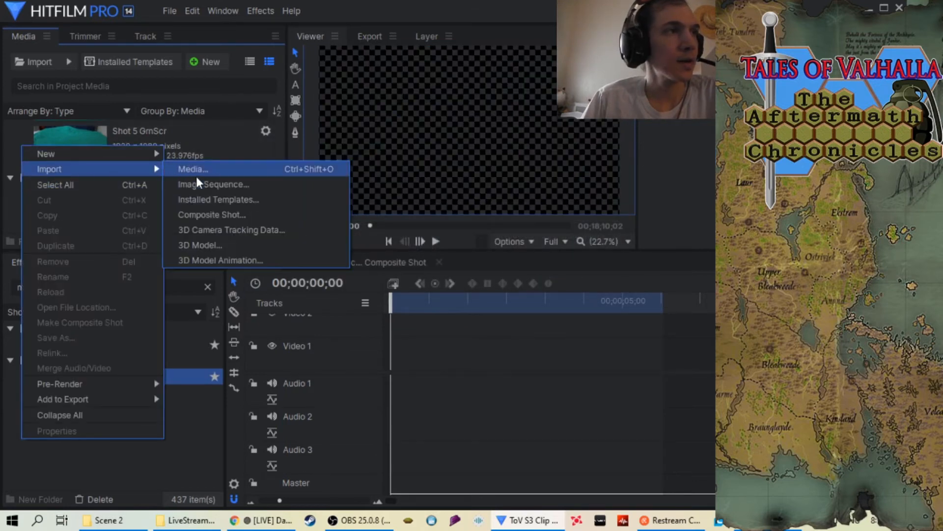
click(196, 184)
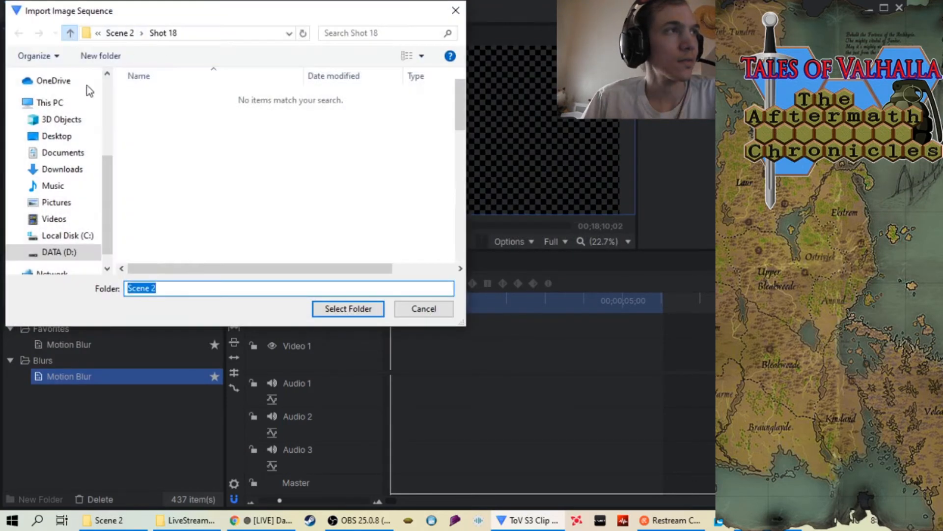
click(69, 33)
scroll(311, 221, down, 4)
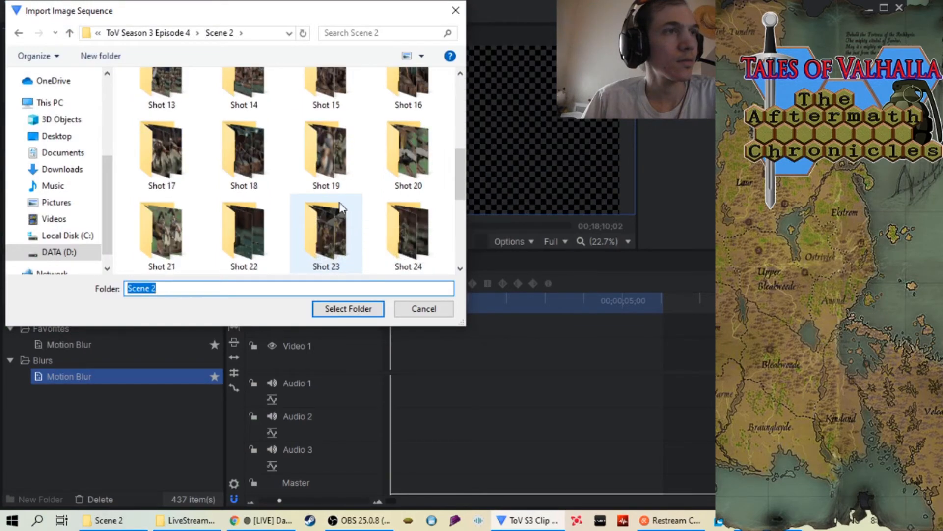
click(325, 152)
click(349, 308)
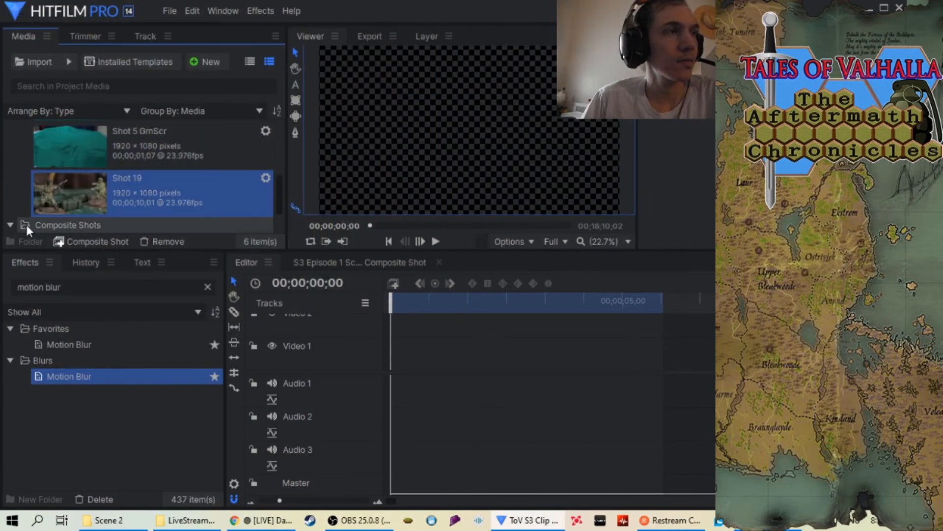
Place the Shot 19 sequence at the start of Video 1 and move the timeline's out point further along
drag(44, 201, 393, 357)
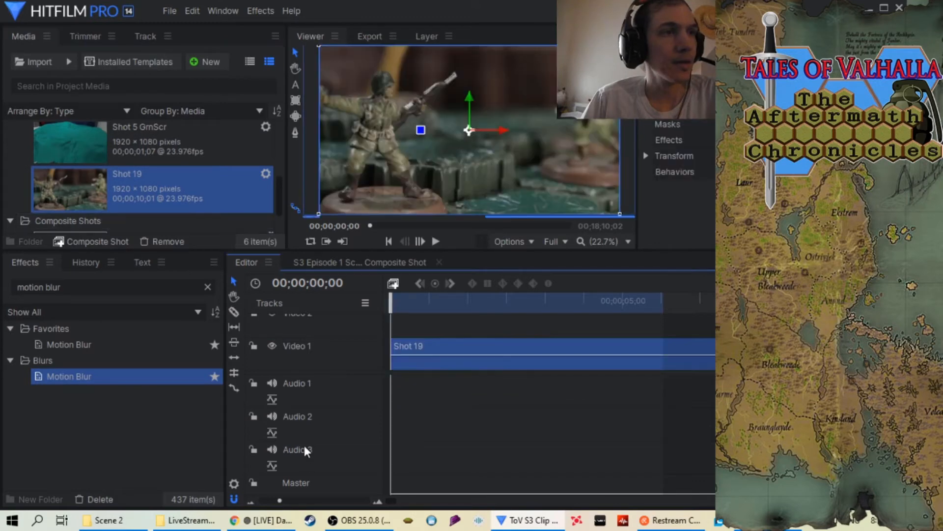
scroll(330, 499, down, 1)
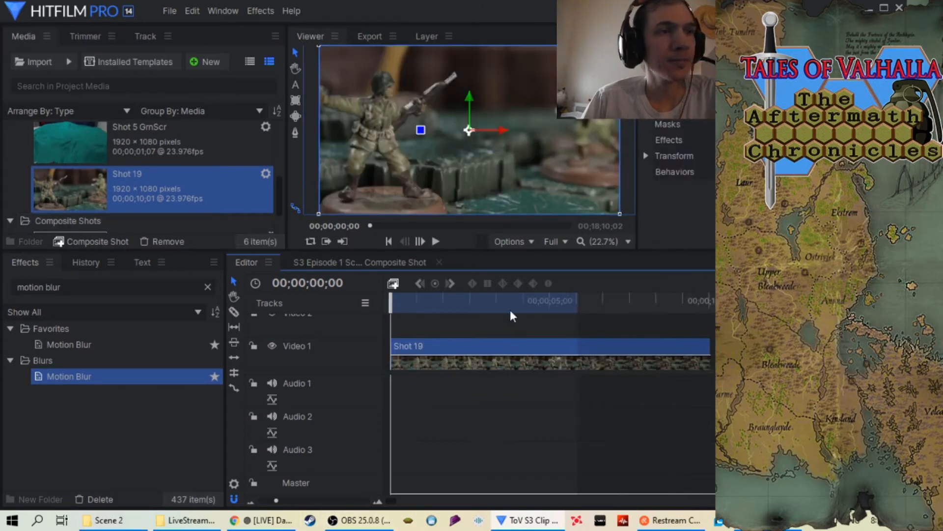
drag(578, 306, 940, 306)
scroll(301, 502, down, 1)
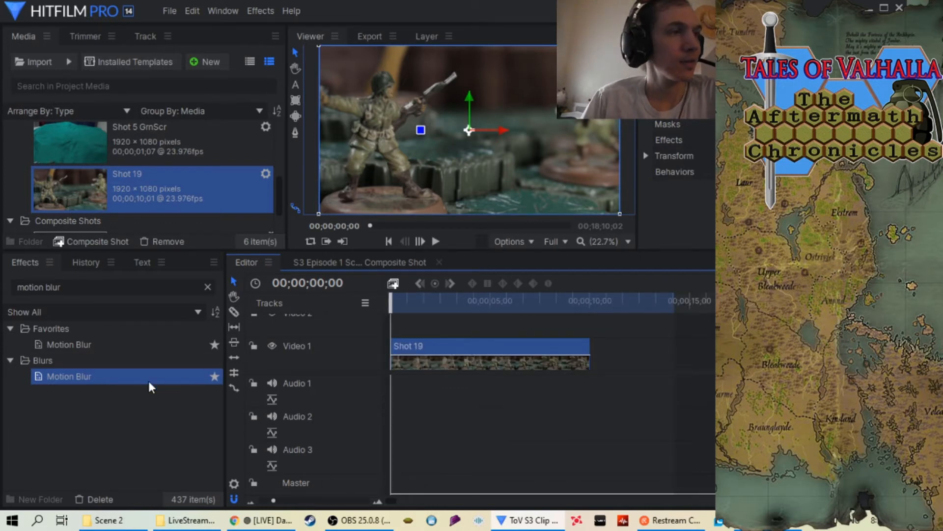
Set the Shot 19 clip's speed to 34% and extend the out point to the end of the slowed clip
right_click(479, 344)
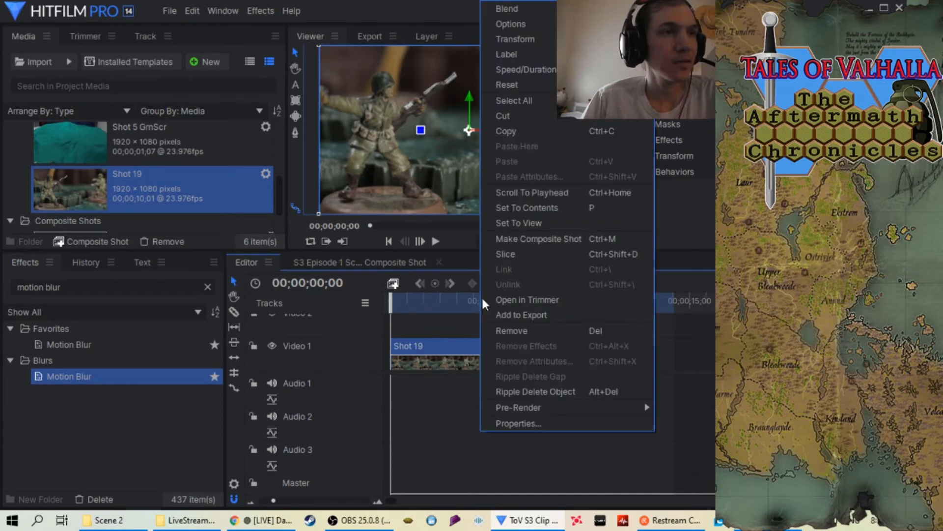
click(534, 67)
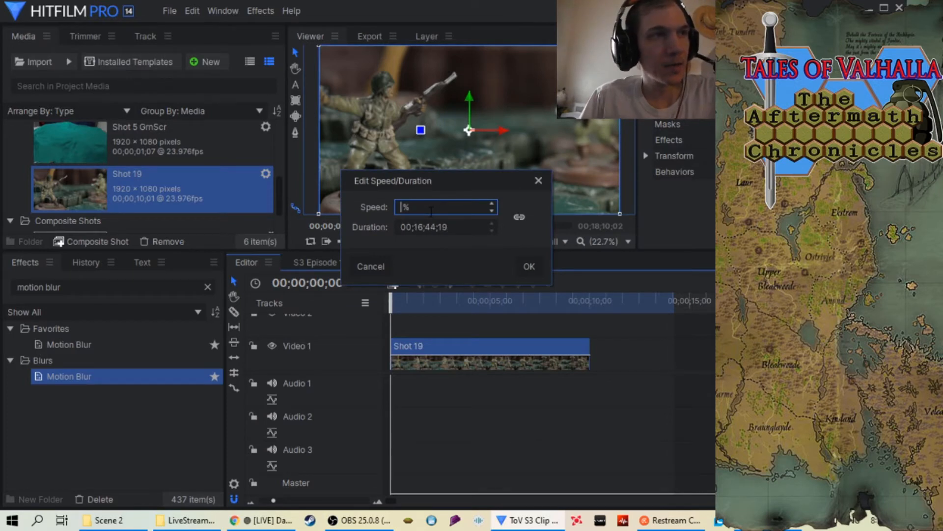
click(529, 266)
scroll(316, 504, down, 2)
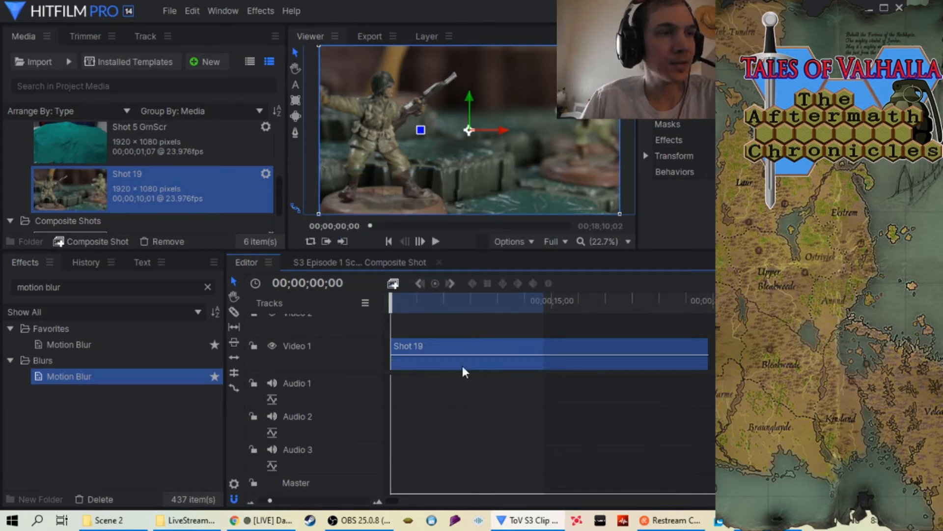
drag(544, 300, 694, 299)
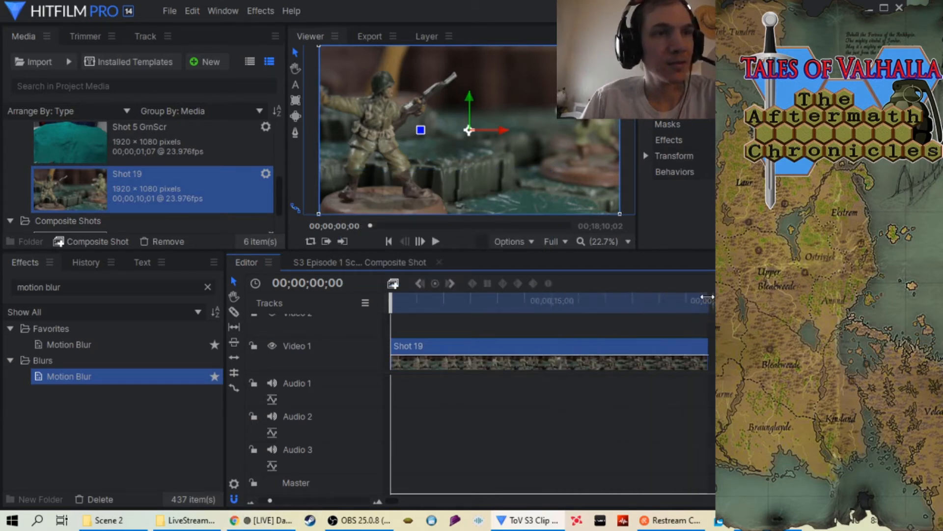
Apply the Motion Blur effect to the Shot 19 clip, play it through and scrub back over it to check the motion
drag(142, 382, 432, 336)
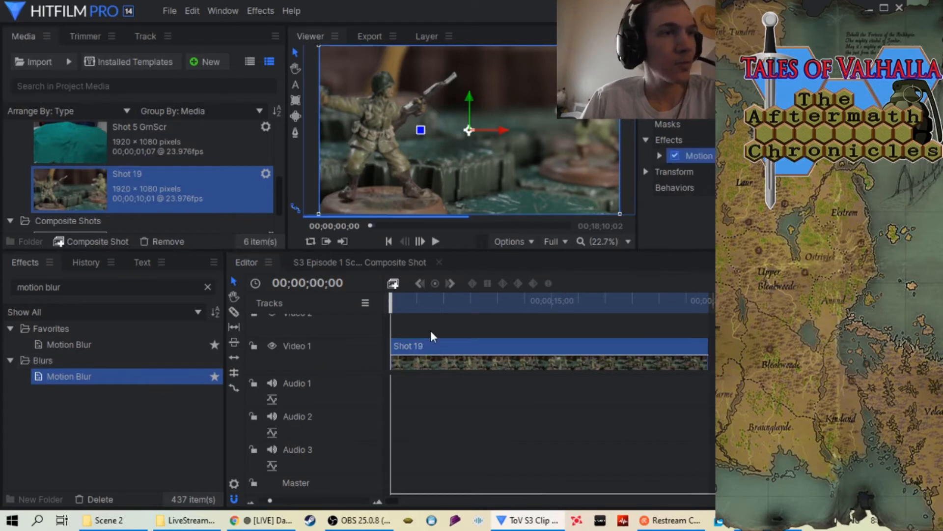
click(437, 241)
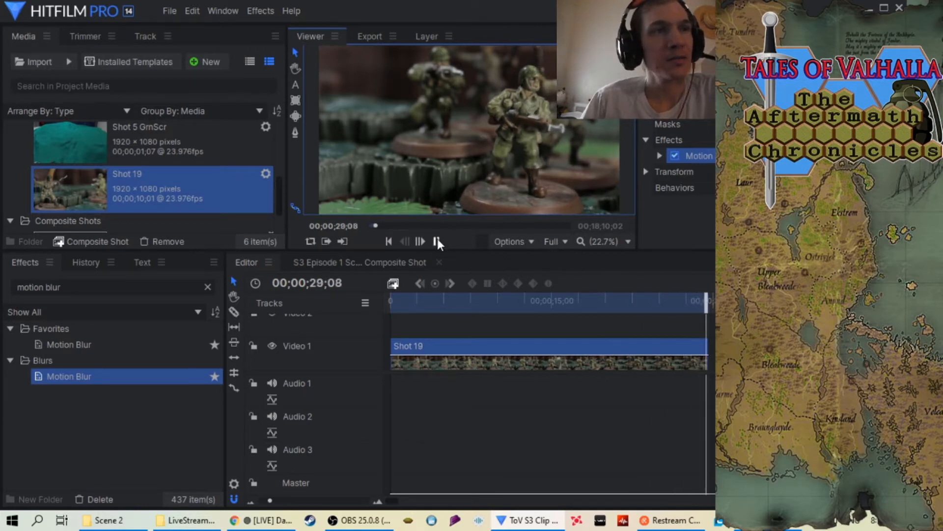
drag(703, 301, 518, 313)
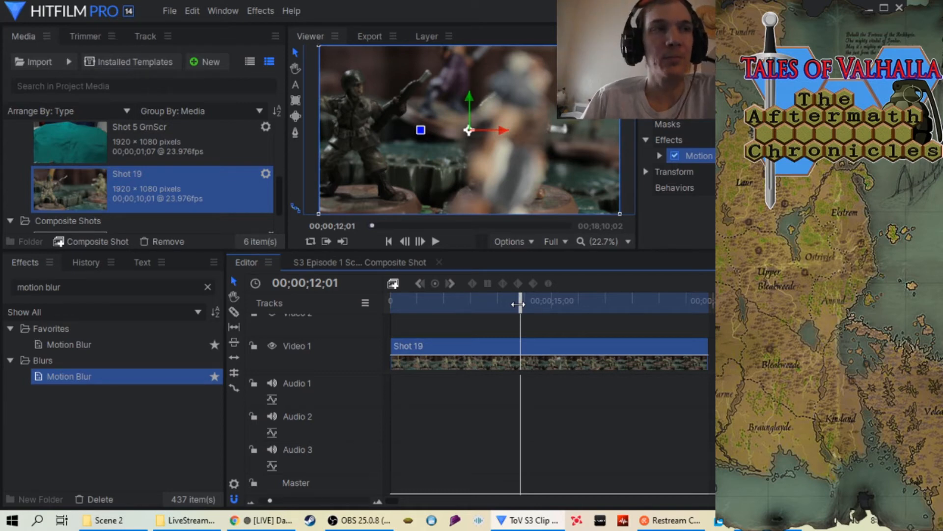
drag(518, 304, 413, 312)
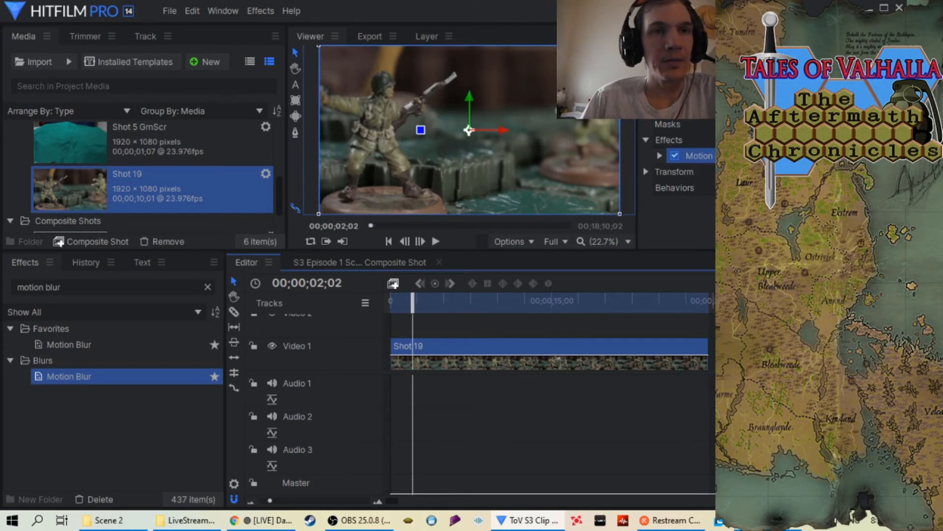
Add the timeline's in-to-out area to the export queue and bring its output path into view
mouse_move(830, 315)
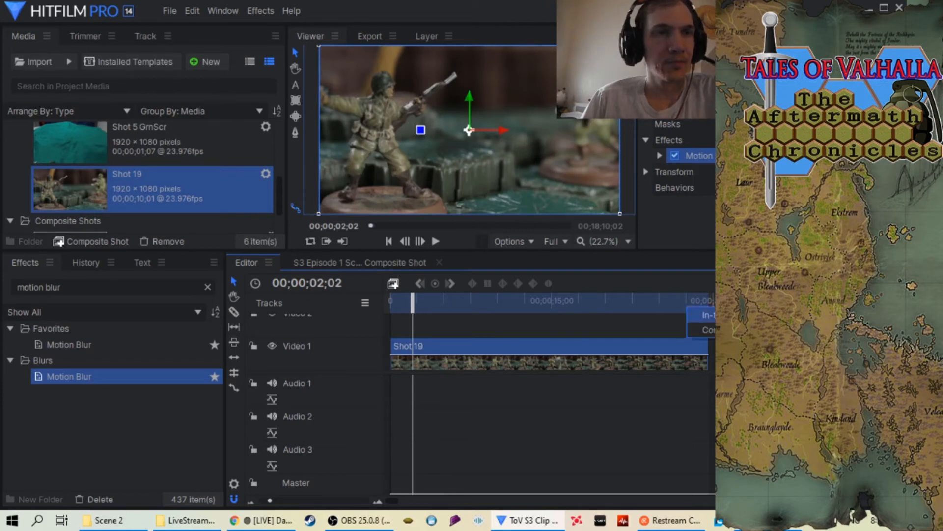
click(830, 315)
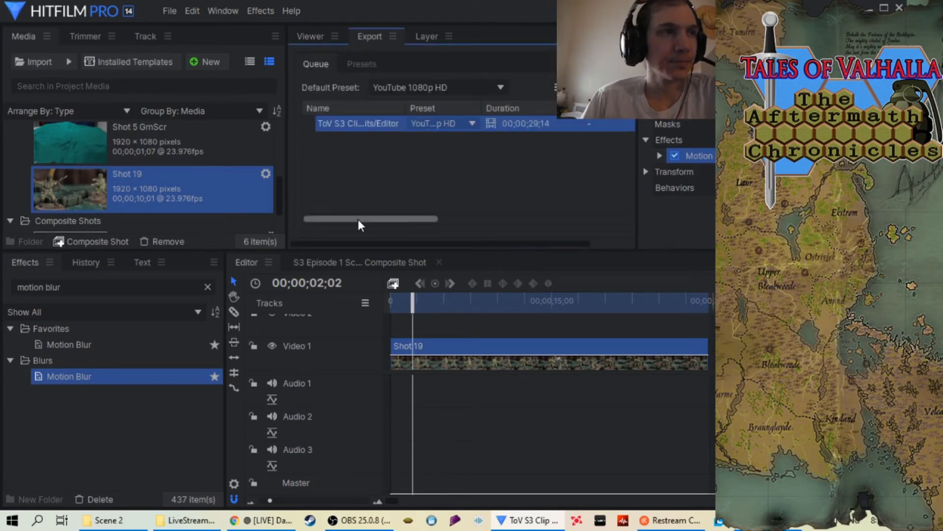
drag(357, 218, 446, 222)
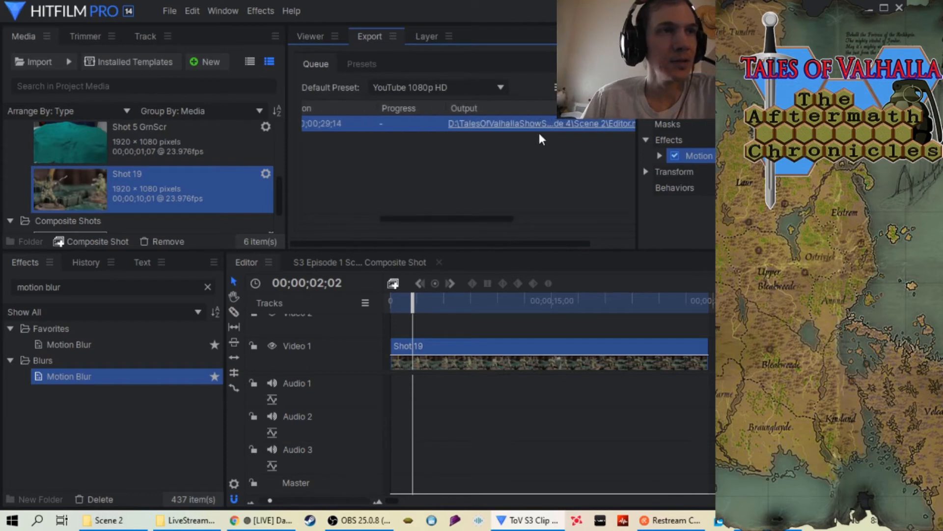
Set the output file to "S3 Episode 4 Scene 2 Shot 19 at 34.mp4" in the Scene 2 folder and start the export
right_click(538, 123)
click(546, 128)
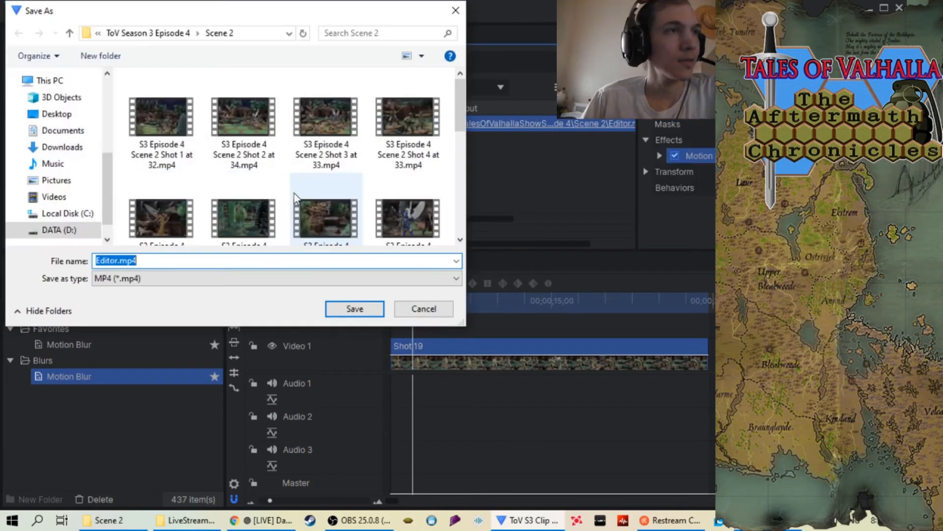
scroll(297, 199, down, 5)
click(236, 223)
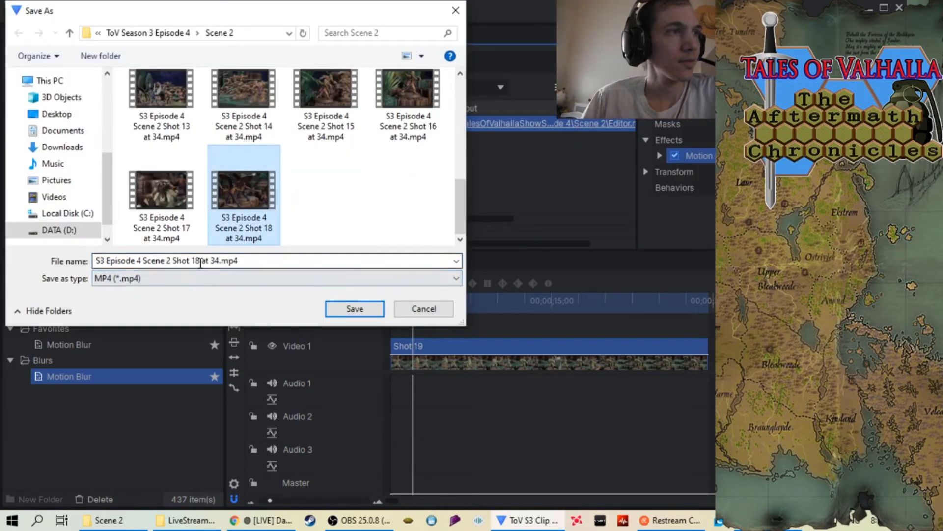
click(203, 261)
click(200, 260)
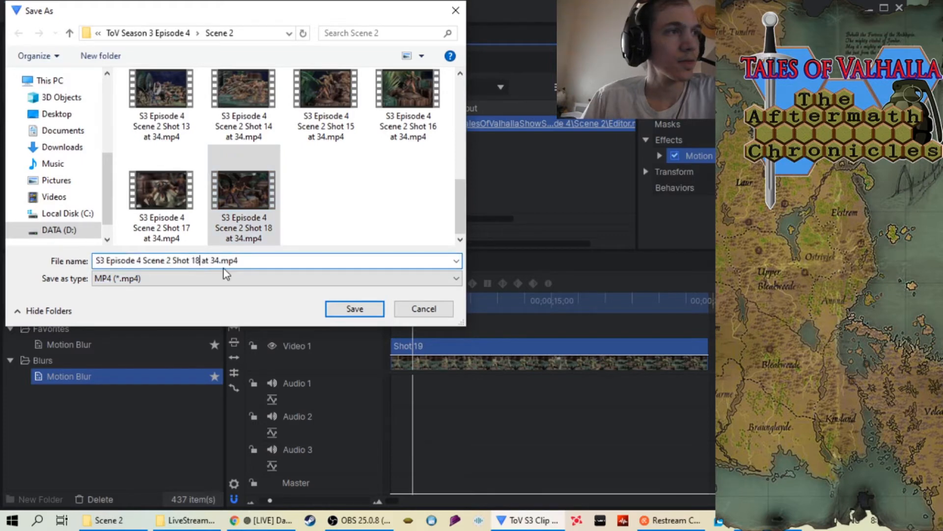
key(BackSpace)
text(9)
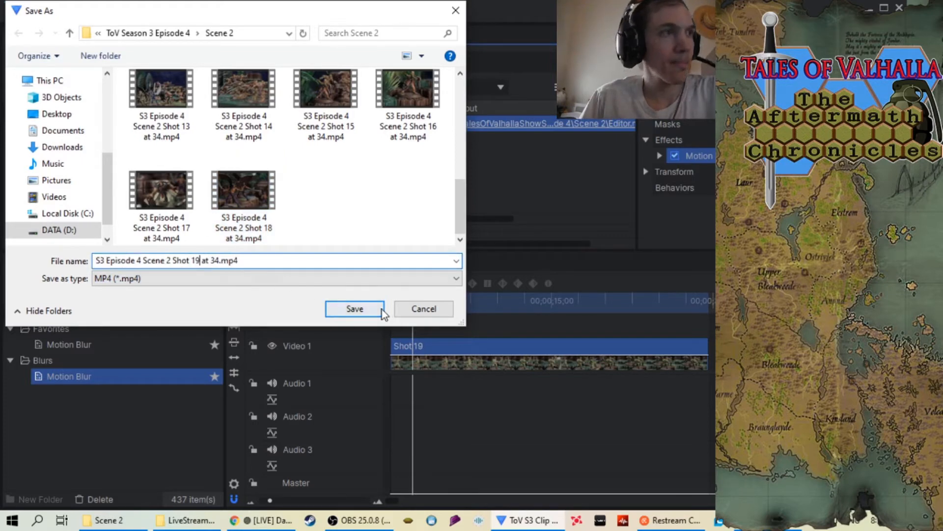
click(356, 308)
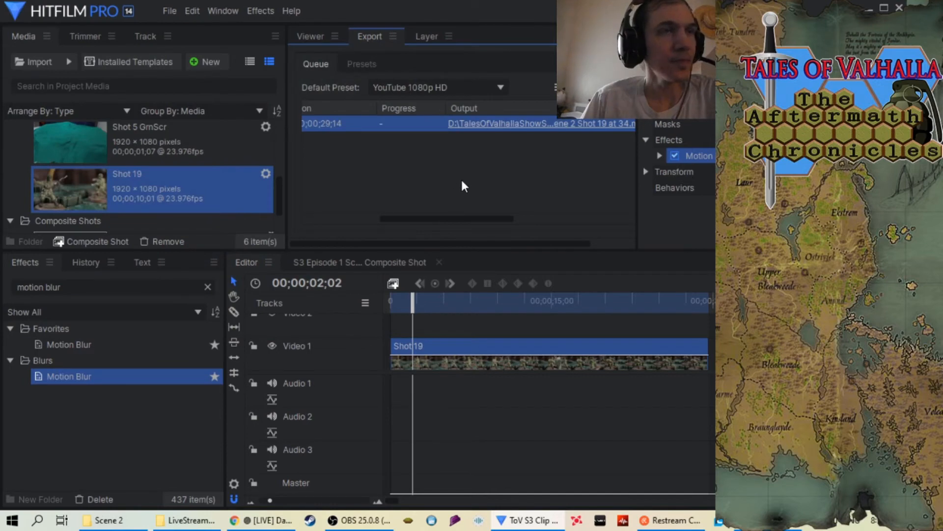
click(587, 87)
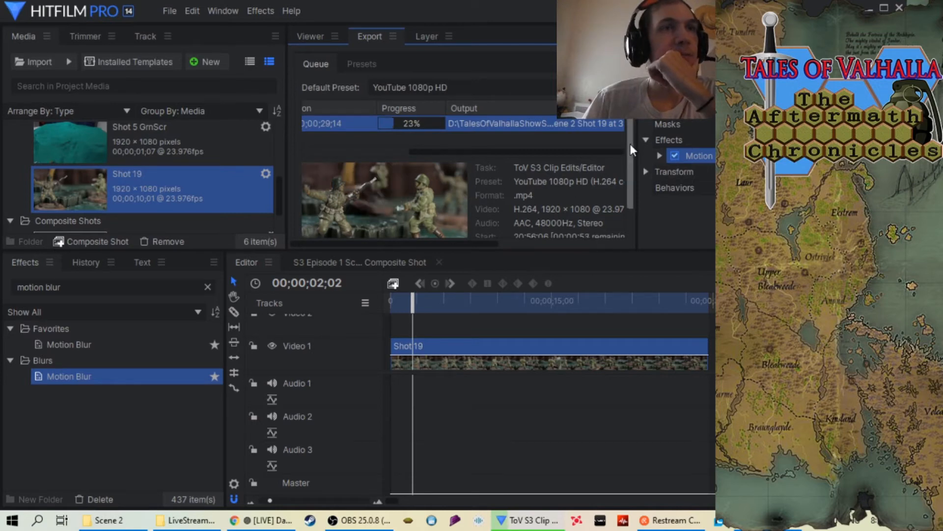
scroll(630, 143, down, 1)
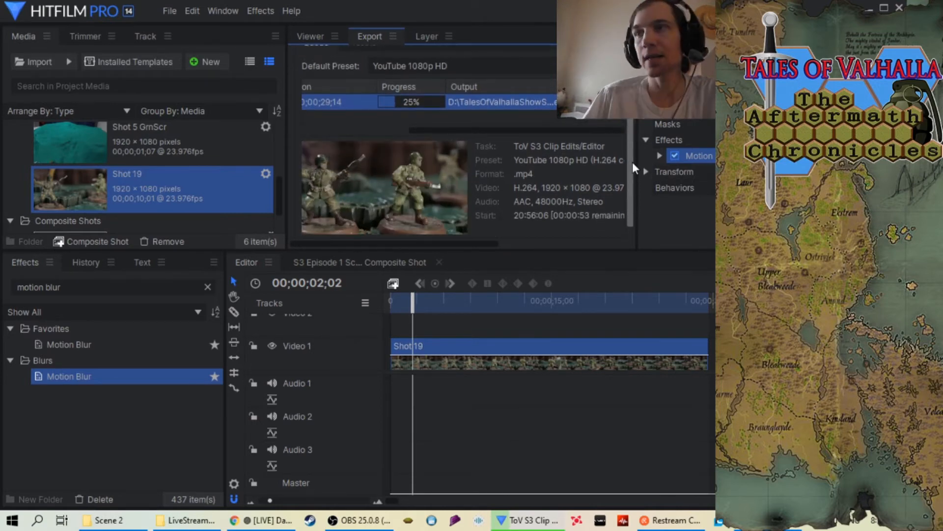
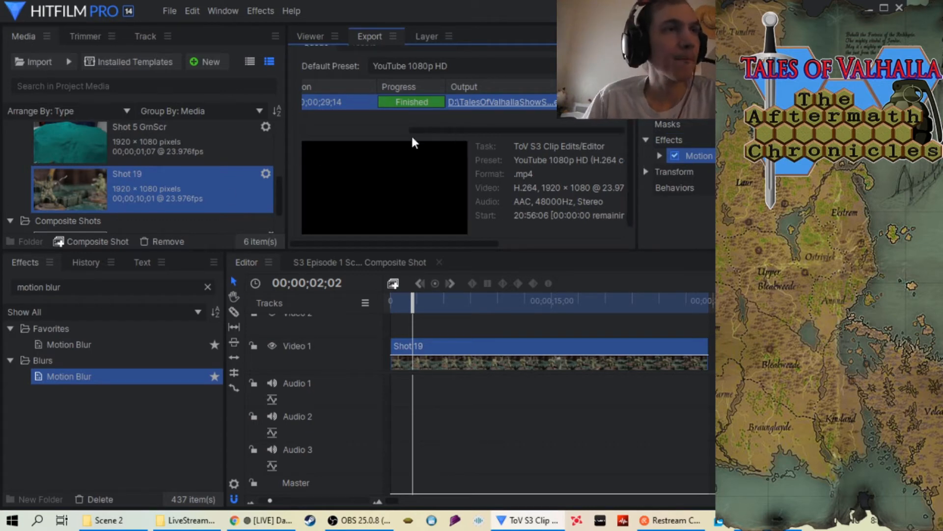
Clear the finished export task from the queue and remove the Shot 19 sequence from the project, including its timeline clip
right_click(351, 102)
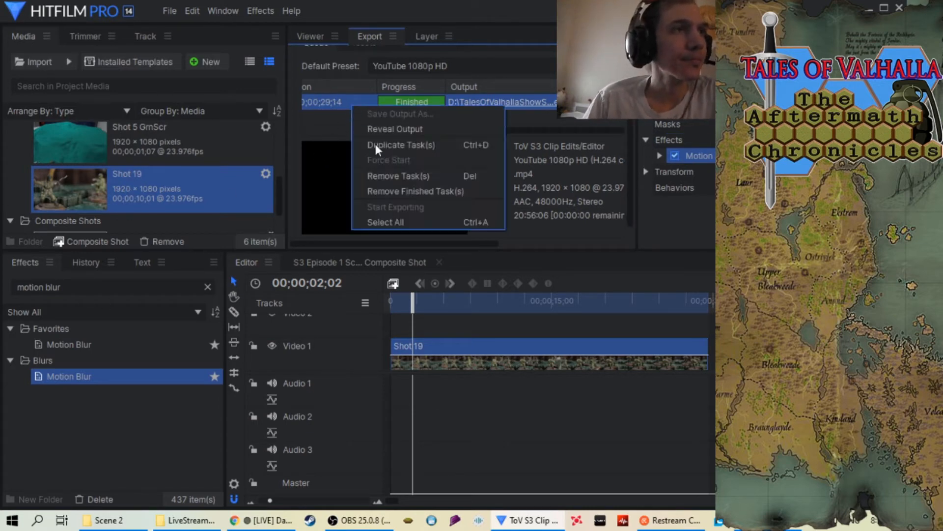
click(394, 188)
right_click(153, 202)
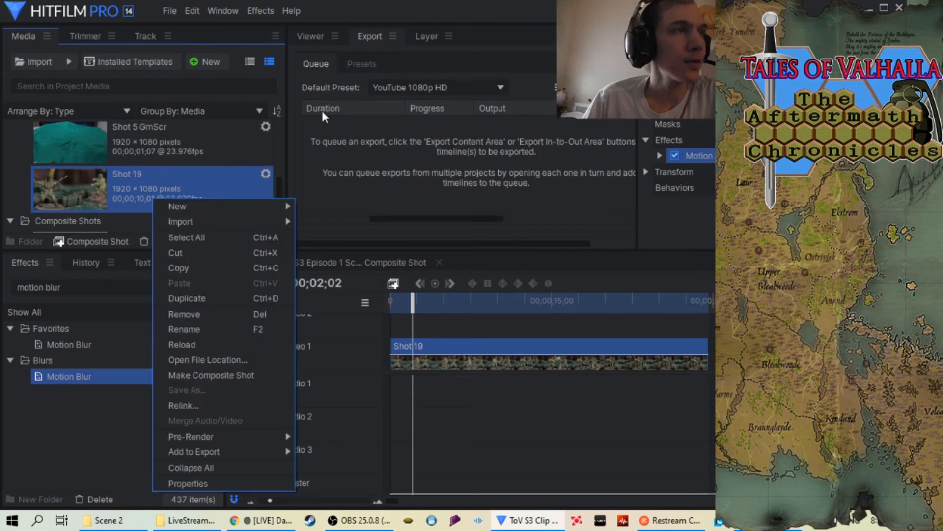
click(299, 28)
click(300, 31)
right_click(114, 198)
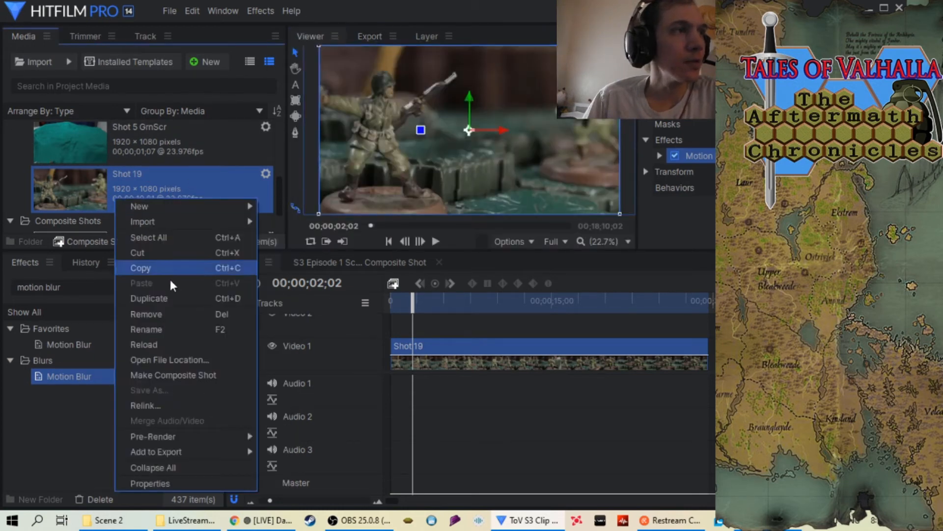
click(183, 315)
click(565, 268)
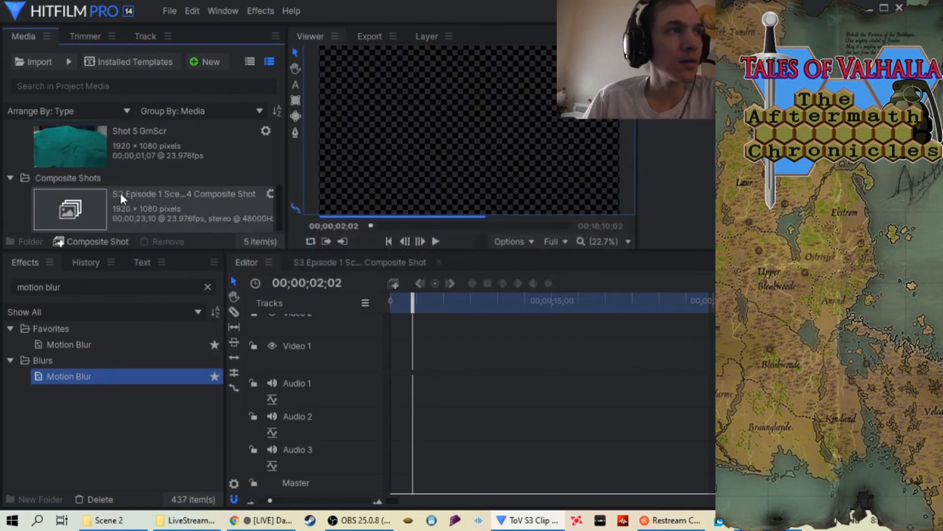
Import the Shot 20 folder from Scene 2 as an image sequence and place it at the start of the Video 1 track
right_click(23, 153)
mouse_move(76, 176)
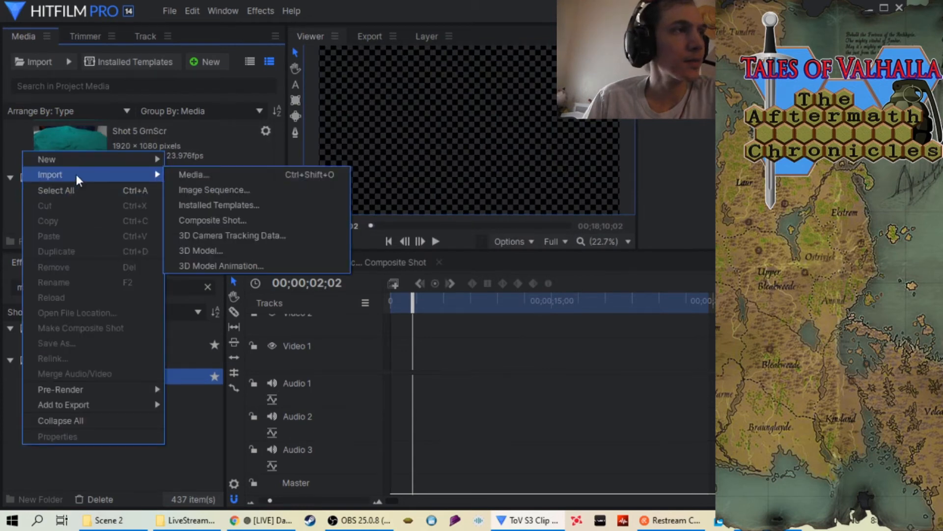
click(233, 190)
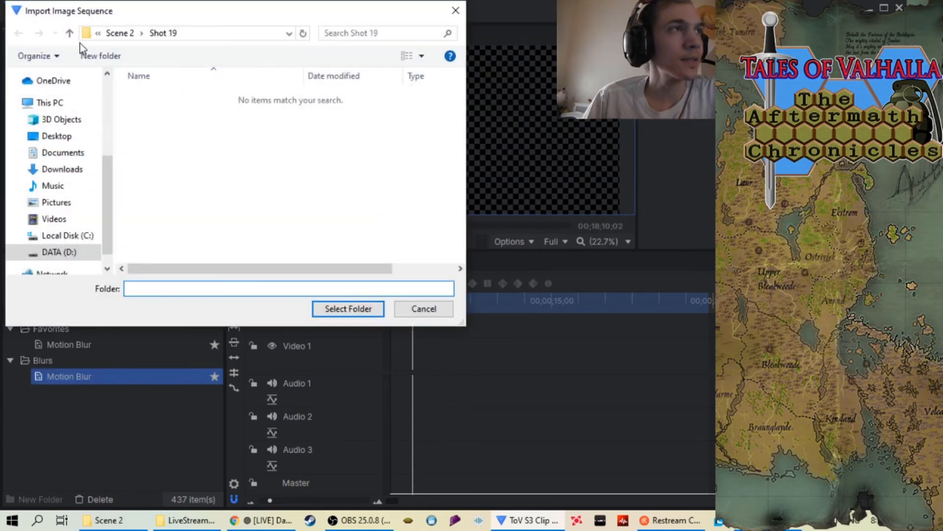
click(69, 33)
scroll(273, 122, down, 3)
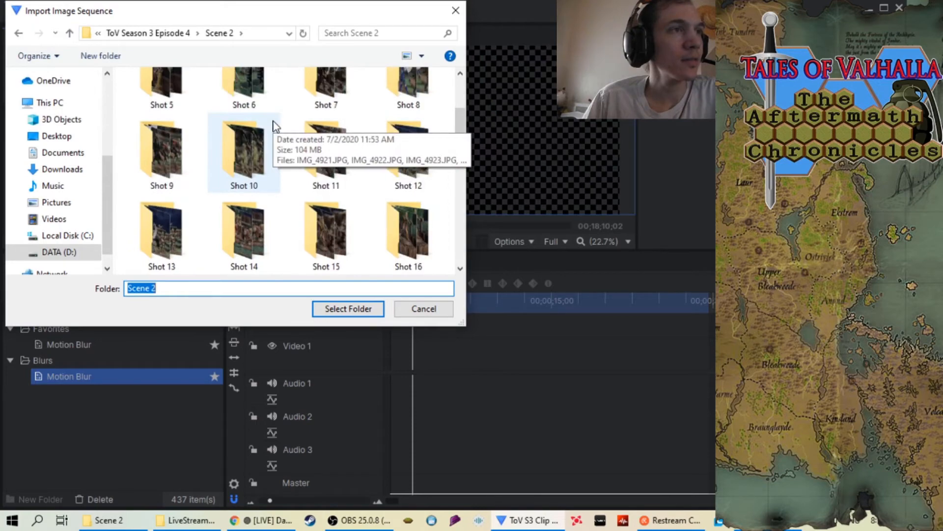
scroll(273, 122, down, 2)
click(381, 225)
click(356, 312)
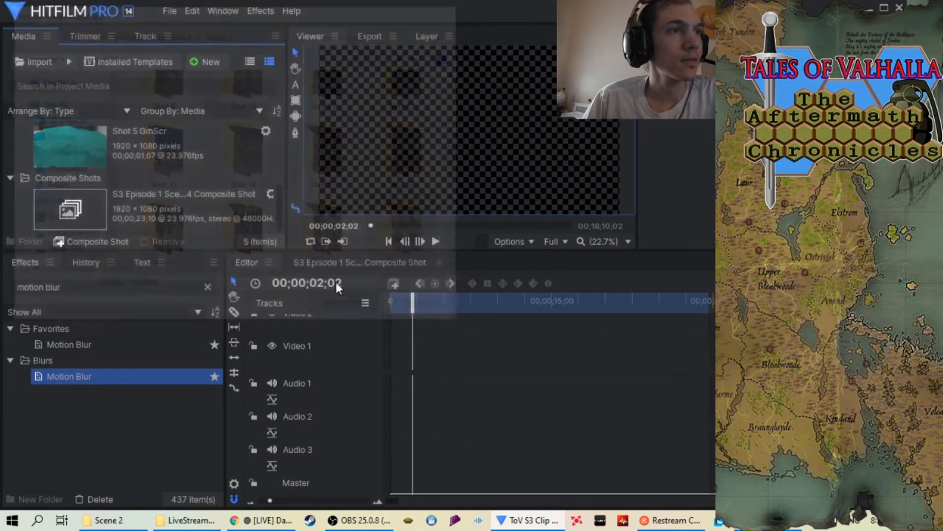
drag(58, 199, 399, 352)
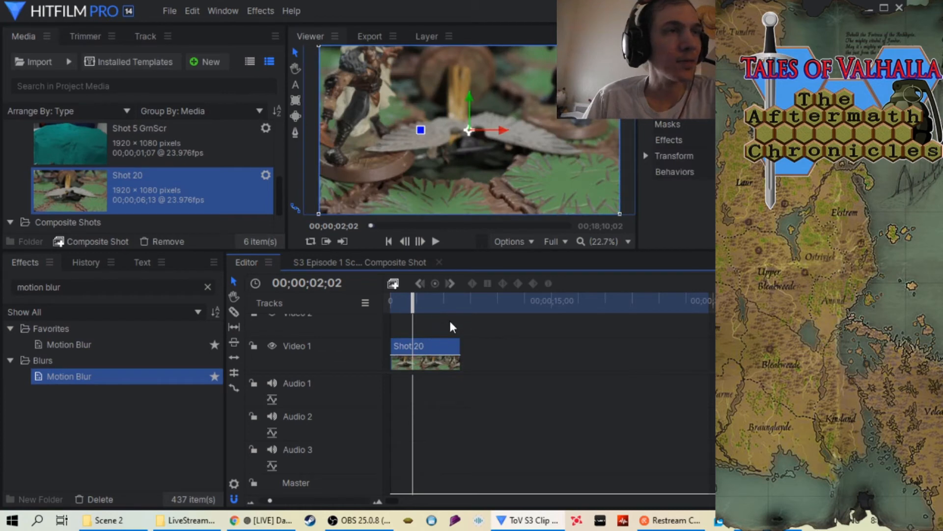
Set the Shot 20 clip's speed to 34%
drag(163, 377, 438, 353)
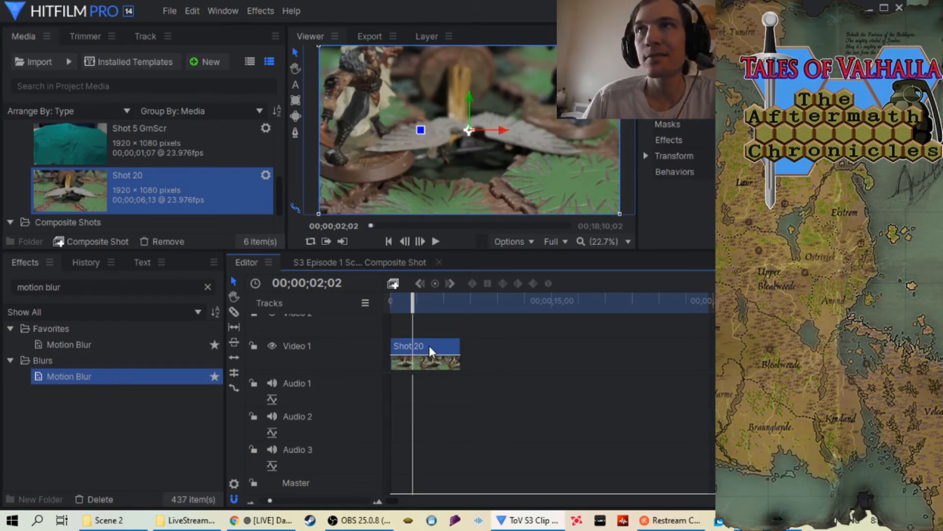
right_click(407, 346)
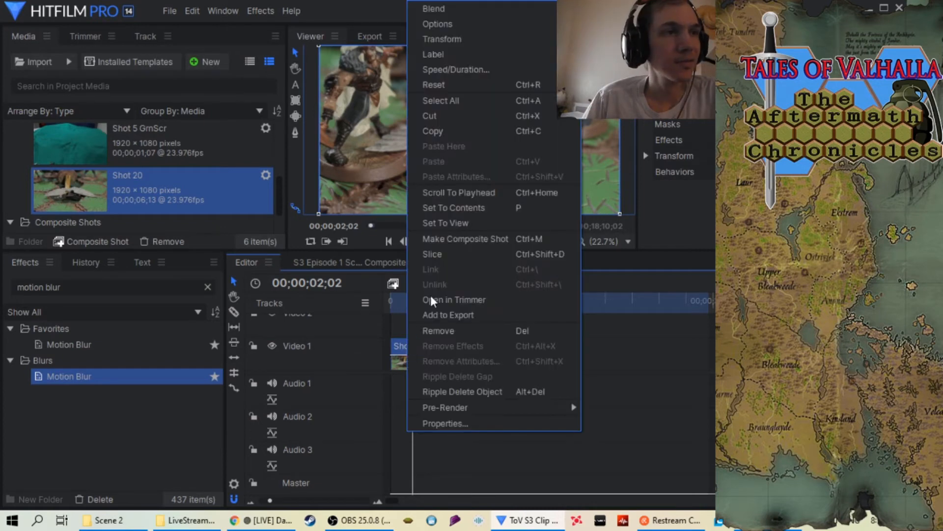
click(476, 72)
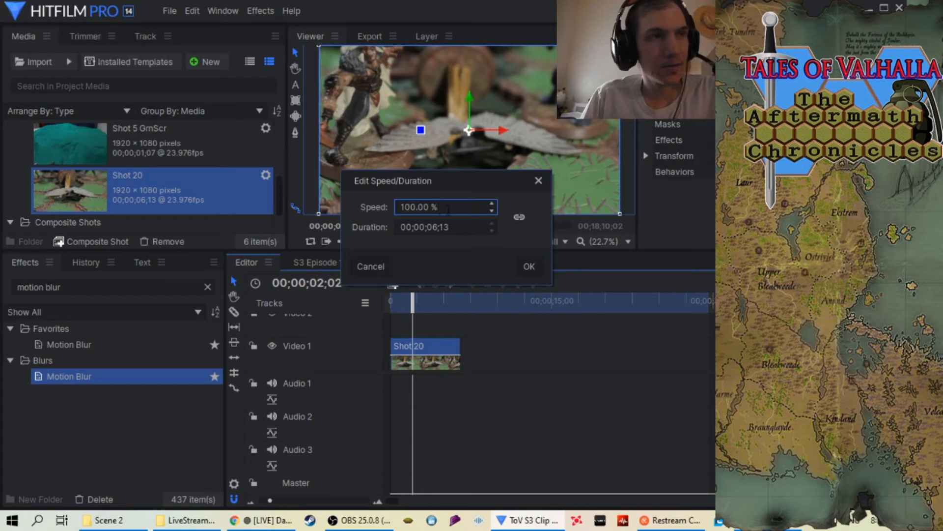
key(BackSpace)
key(BackSpace)
key(BackSpace)
key(BackSpace)
key(BackSpace)
key(BackSpace)
text(34)
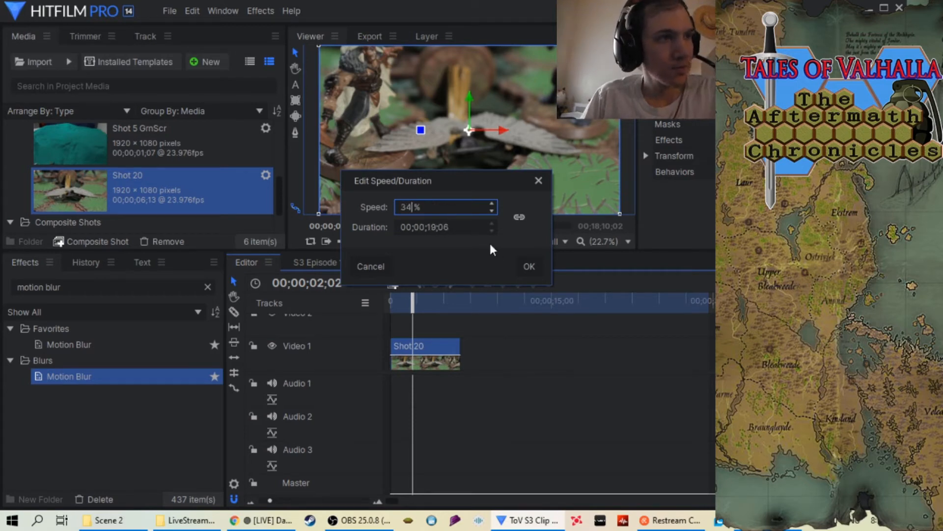
click(529, 266)
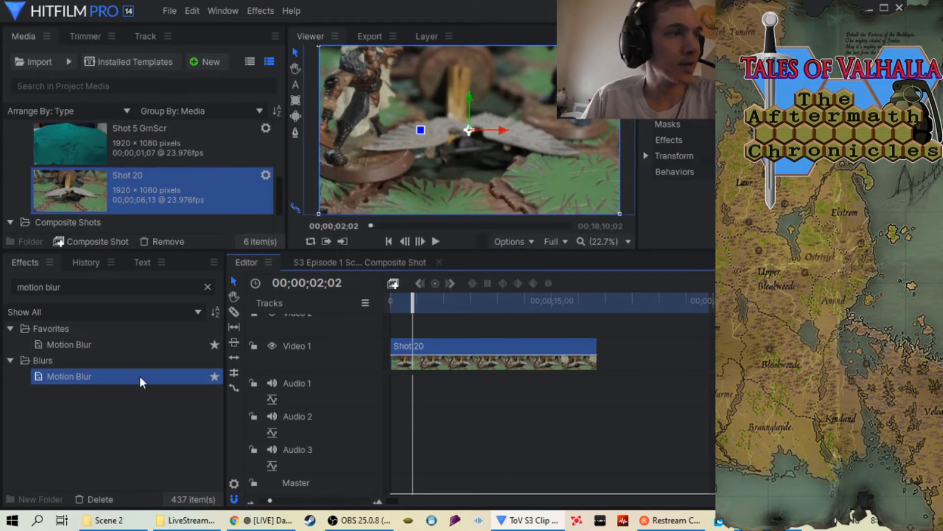
Apply the Motion Blur effect to the Shot 20 clip and pull the timeline's out point back to the clip's end
drag(143, 377, 474, 348)
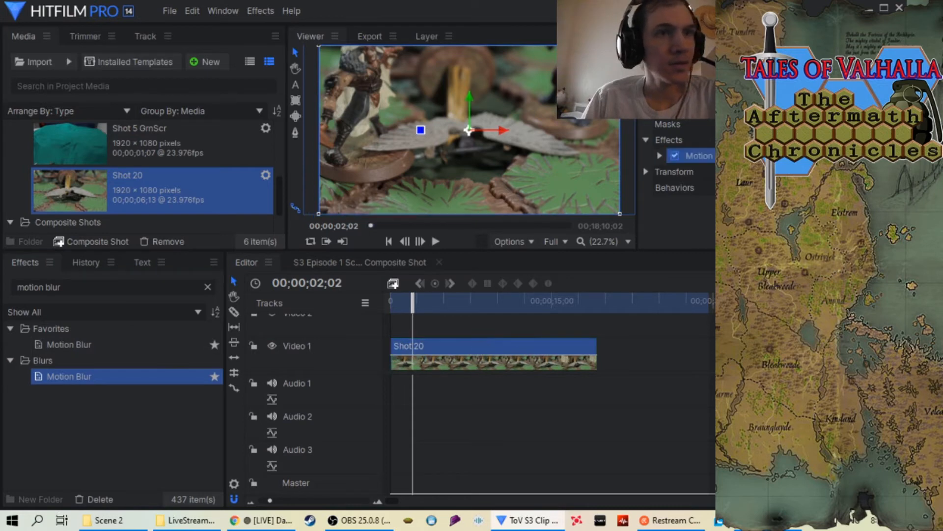
drag(715, 308, 596, 304)
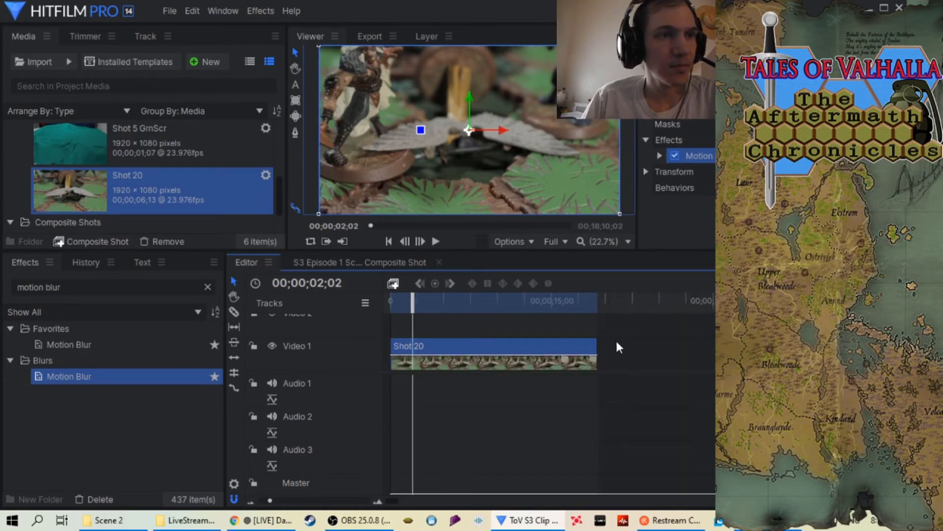
Play the Shot 20 clip through from near its start and check the motion up to its end
drag(413, 308, 396, 304)
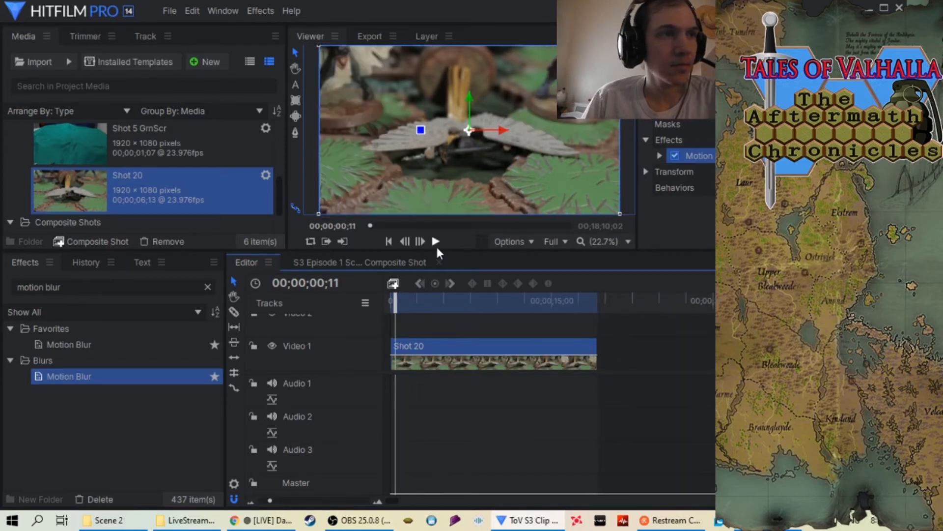
click(434, 241)
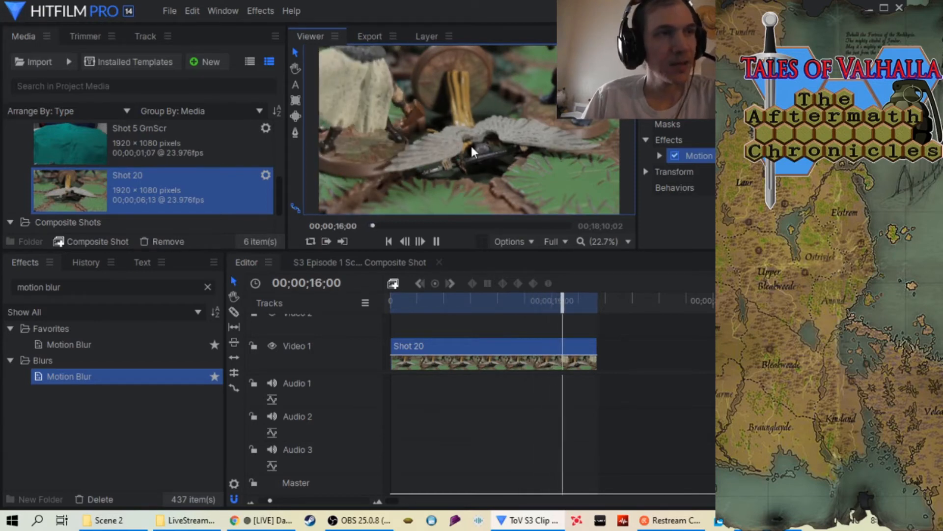
click(437, 241)
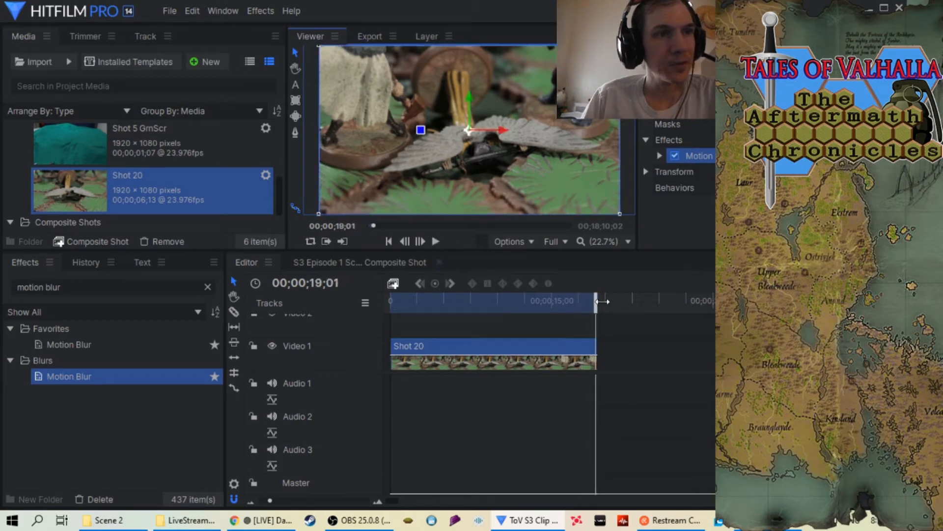
click(585, 301)
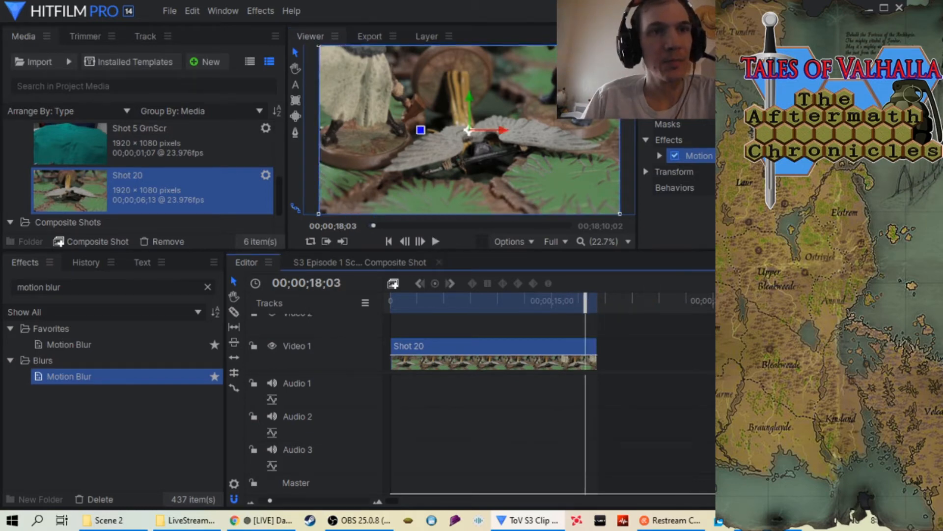
Add the timeline's in-to-out area to the export queue and bring its output path into view
mouse_move(806, 314)
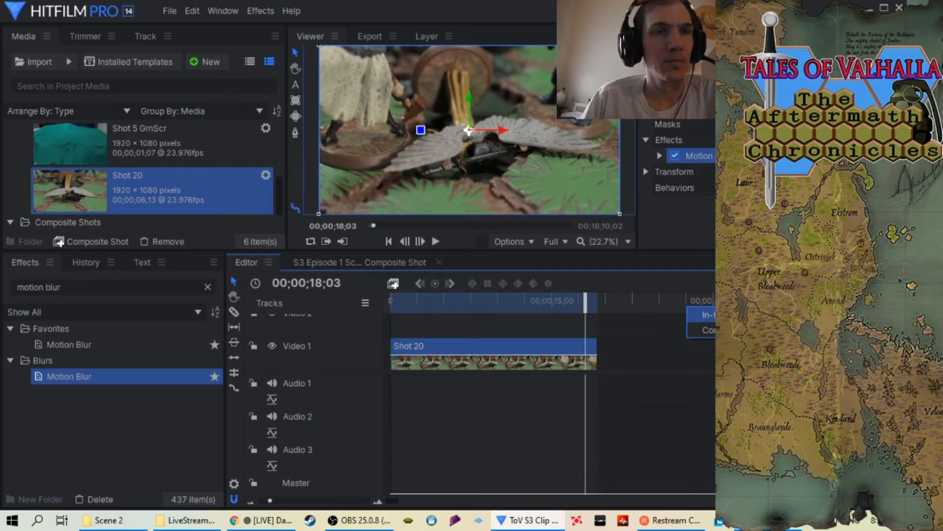
click(719, 314)
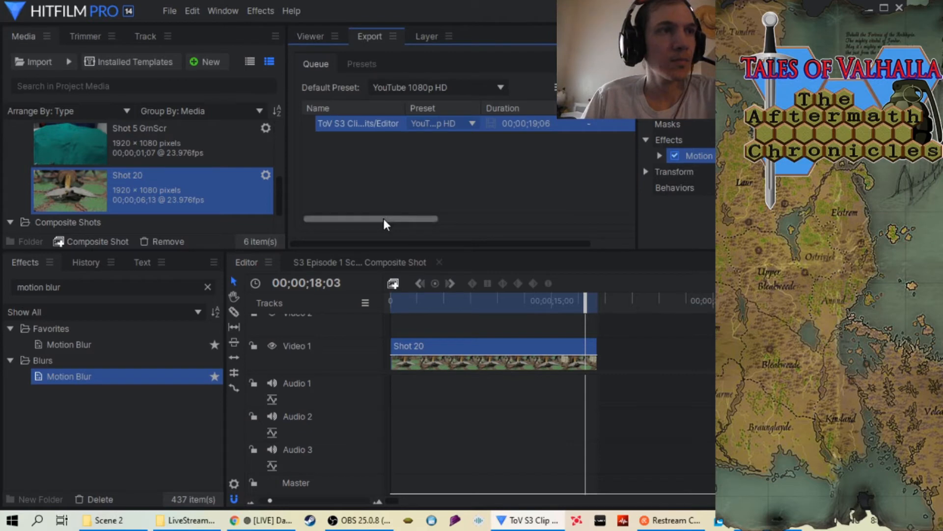
drag(384, 219, 466, 219)
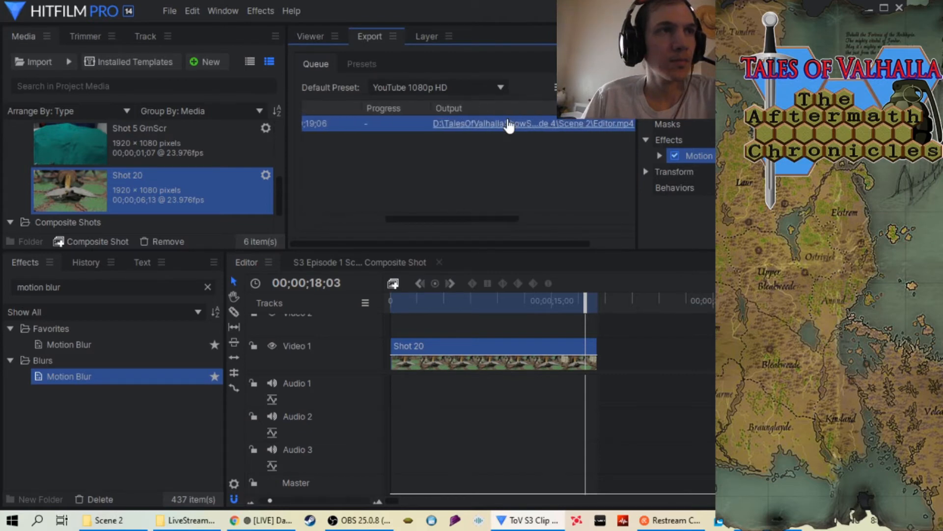
Set the output file to "S3 Episode 4 Scene 2 Shot 20 at 34.mp4" in the Scene 2 folder and start the export
right_click(508, 123)
click(514, 126)
scroll(342, 235, down, 5)
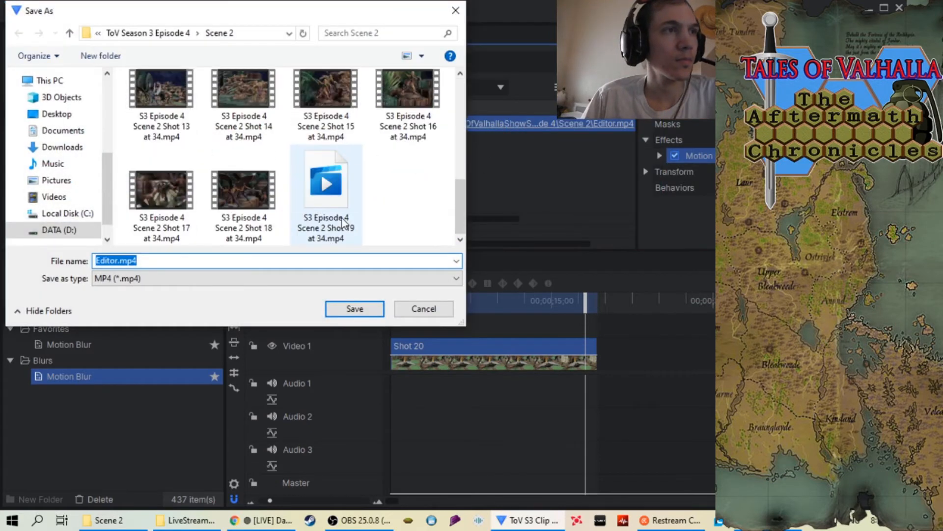
click(338, 220)
click(200, 261)
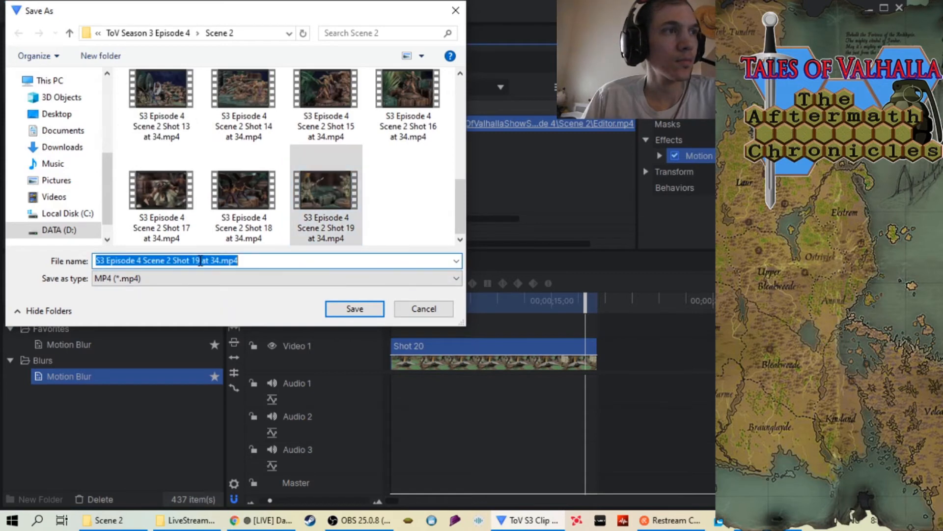
double_click(199, 261)
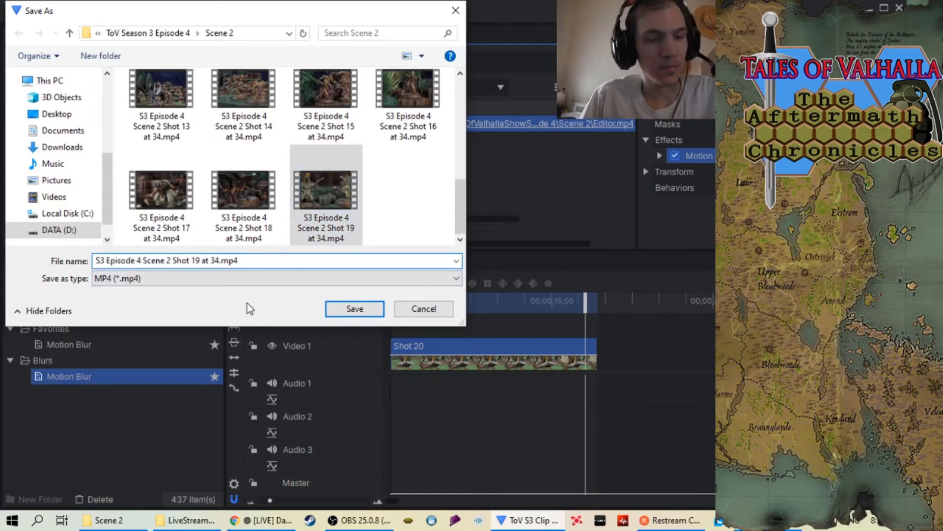
key(BackSpace)
key(BackSpace)
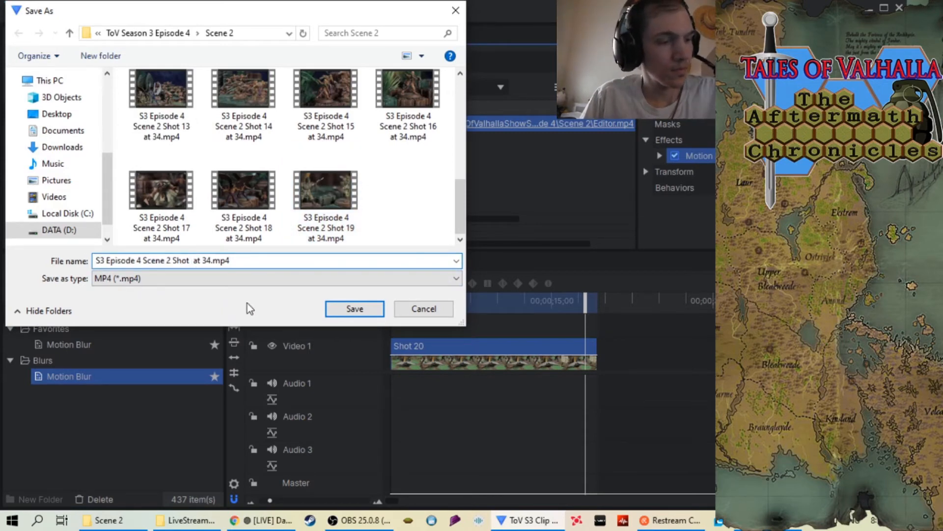
text(20)
click(350, 317)
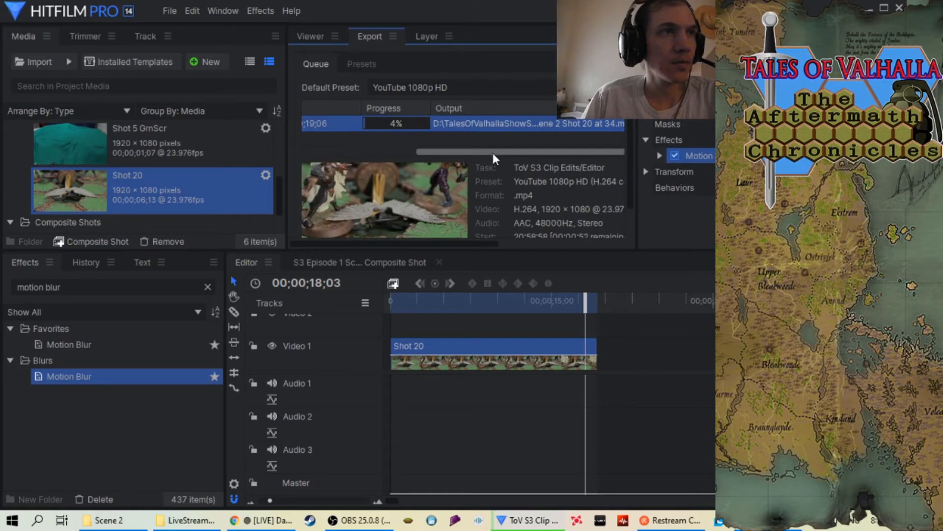
Once the export is done, clear the finished task from the queue and remove the Shot 20 sequence from the project
drag(494, 153, 445, 149)
mouse_move(630, 140)
mouse_down()
mouse_move(629, 171)
mouse_move(633, 146)
mouse_up()
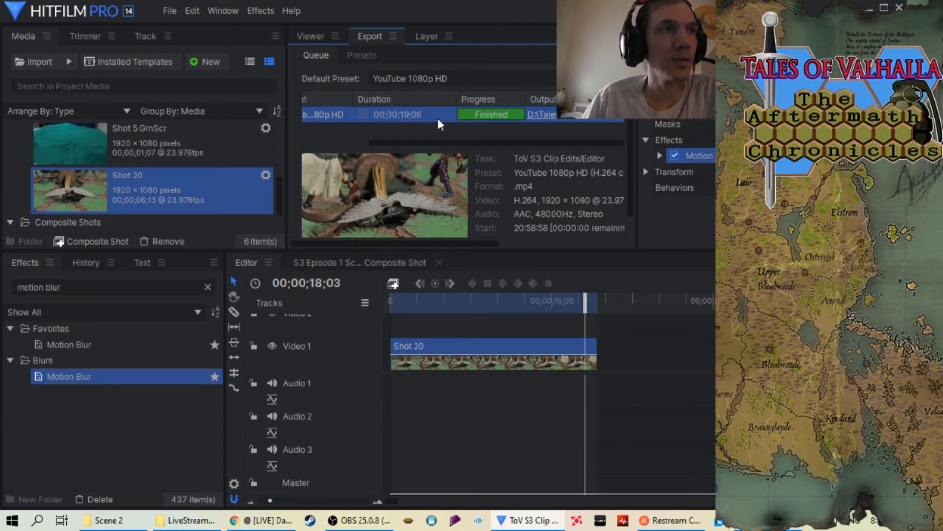
right_click(424, 116)
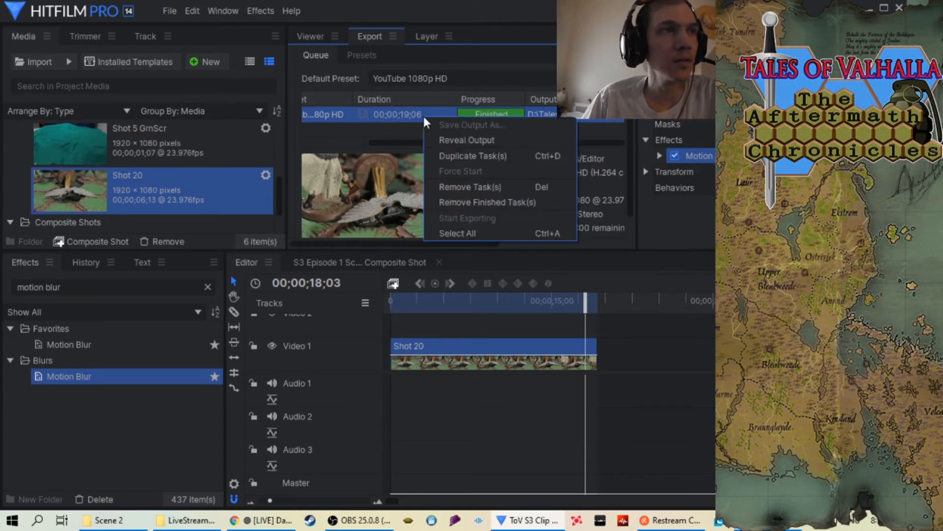
click(473, 202)
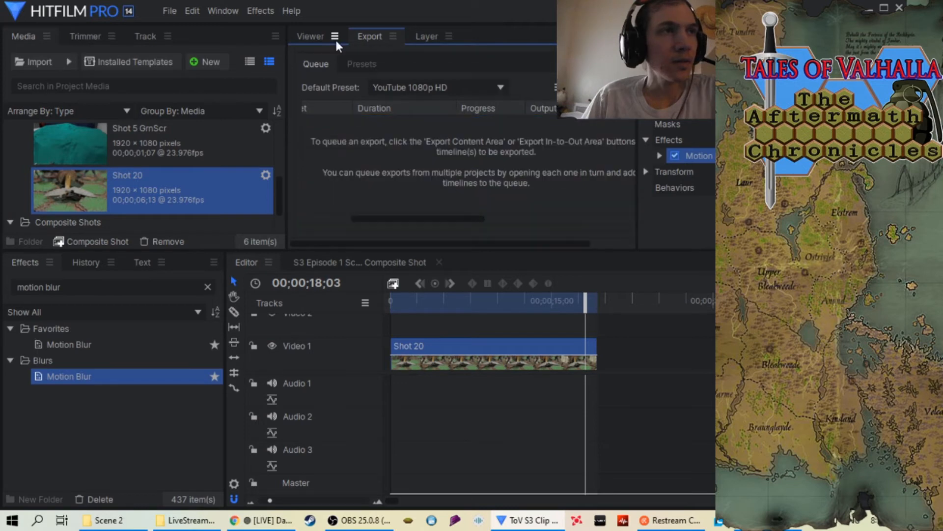
click(309, 39)
right_click(97, 193)
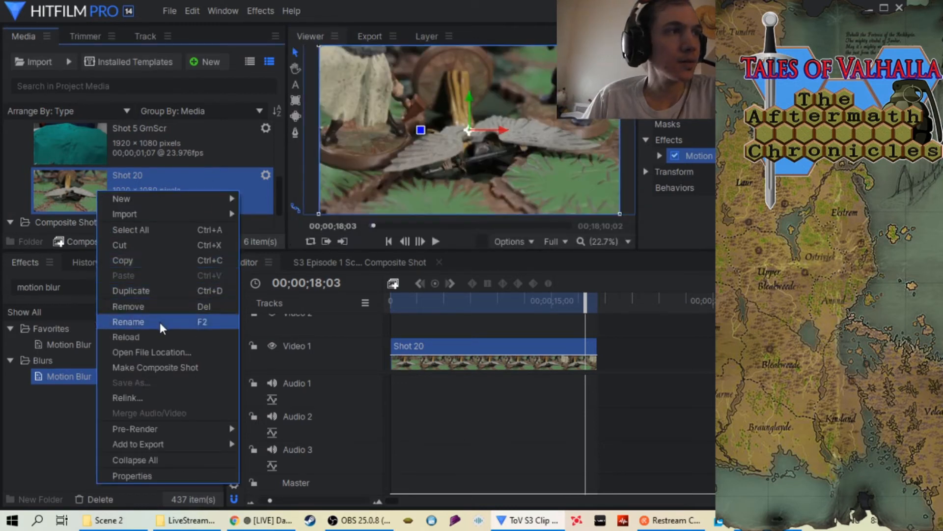
click(164, 308)
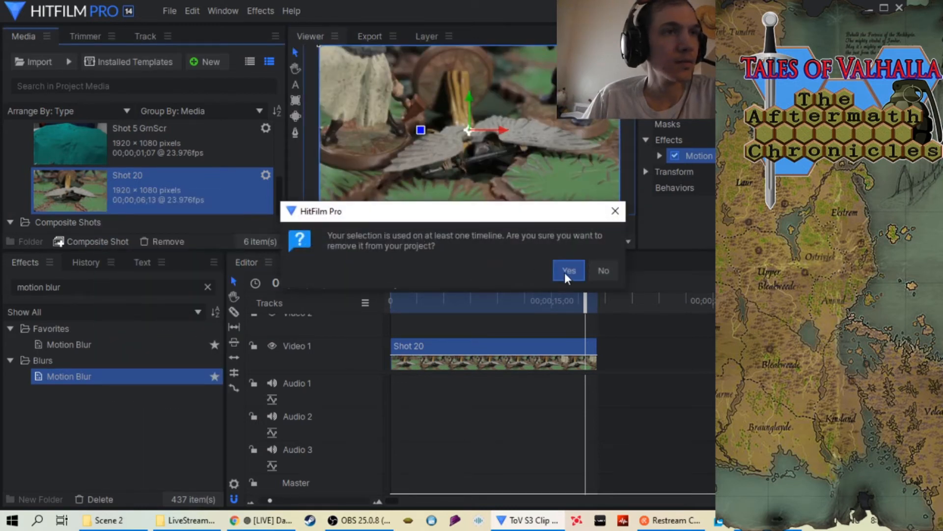
click(565, 270)
Import the Shot 21 folder from Scene 2 as an image sequence
right_click(24, 163)
mouse_move(52, 176)
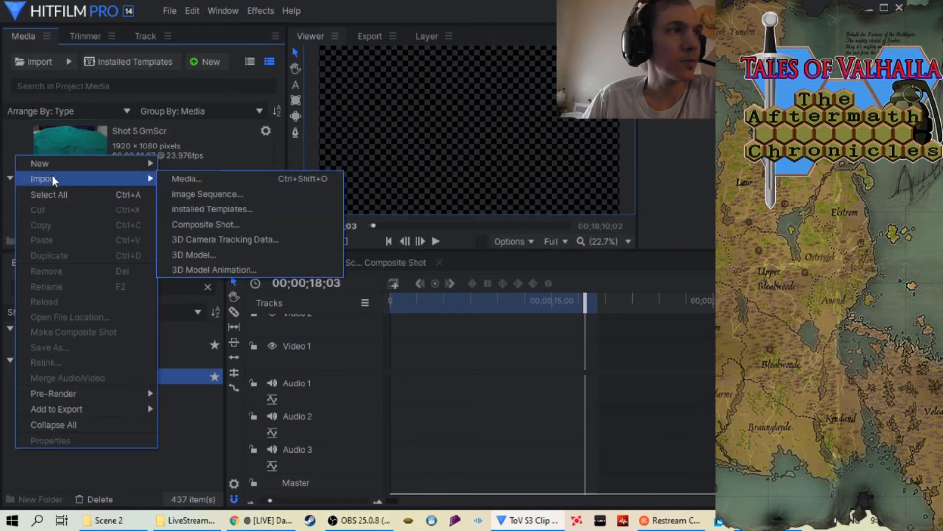
click(197, 197)
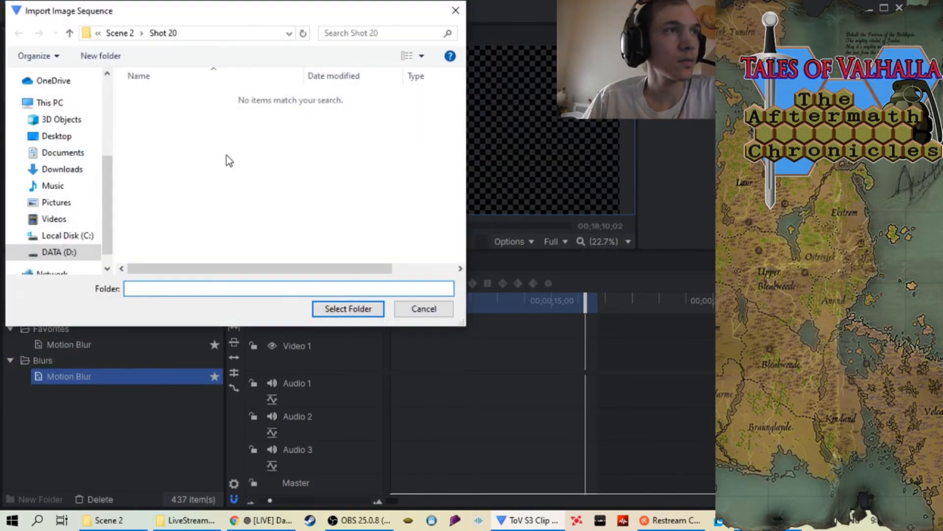
click(69, 33)
scroll(246, 128, down, 3)
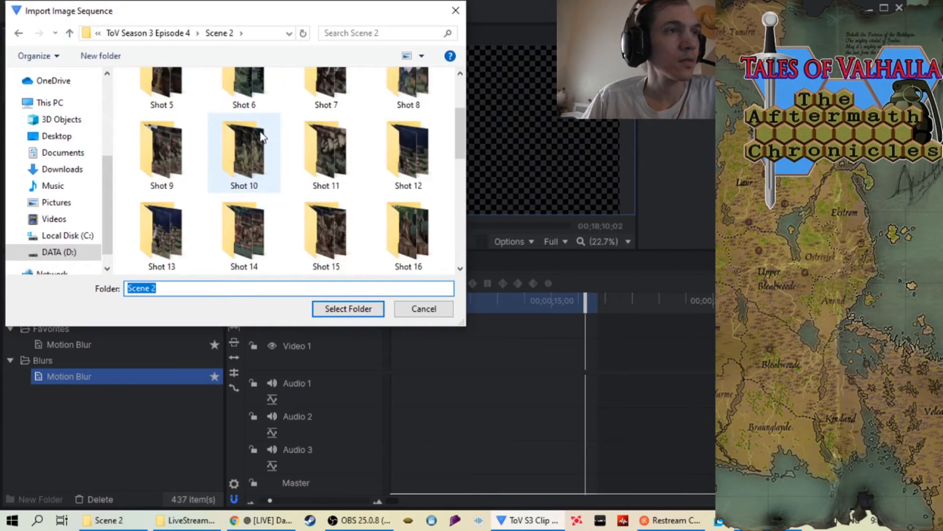
click(183, 230)
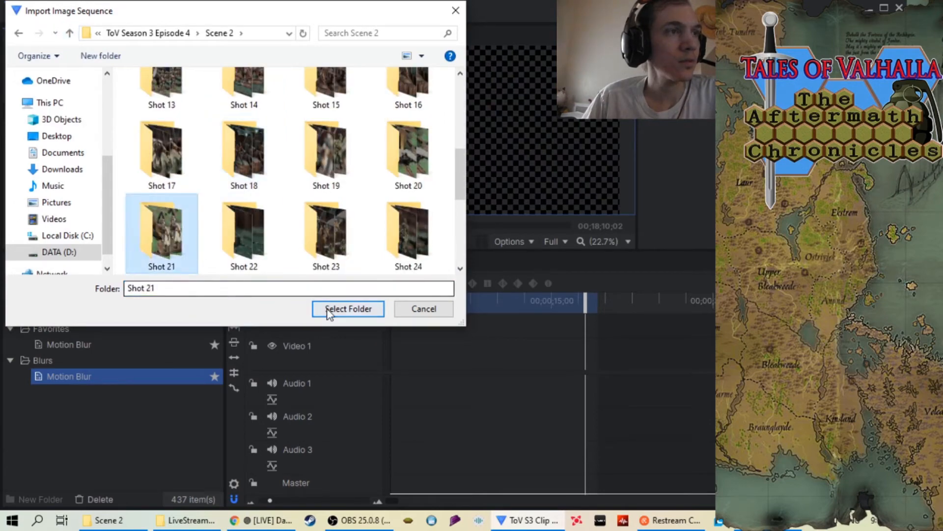
click(346, 308)
Place the Shot 21 sequence at the beginning of the Video 1 track and return the playhead to the start
drag(57, 193, 413, 348)
click(414, 301)
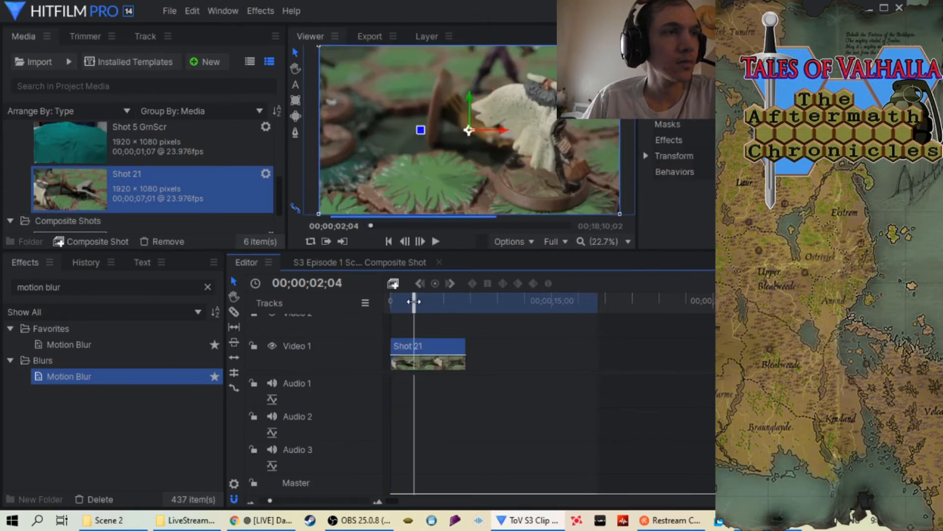
drag(413, 298, 391, 302)
Set the Shot 21 clip's speed to 34 %
right_click(432, 346)
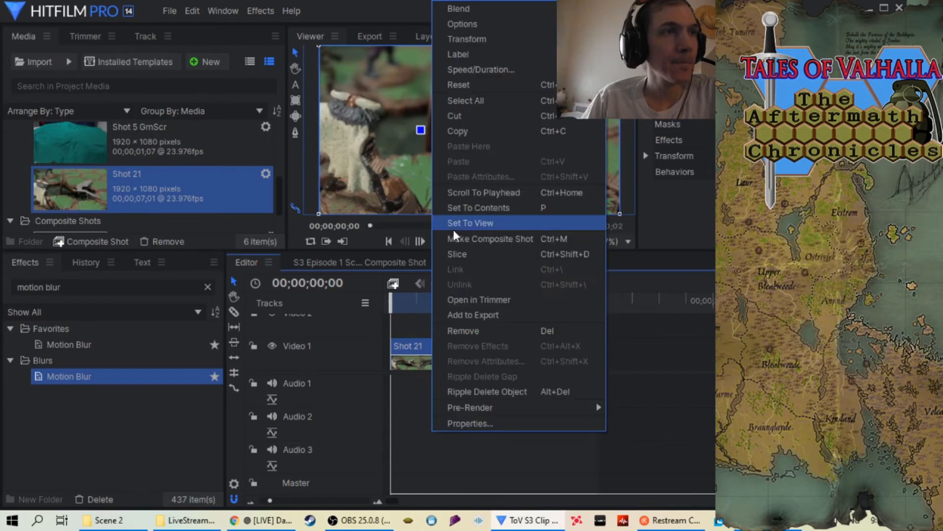
click(497, 74)
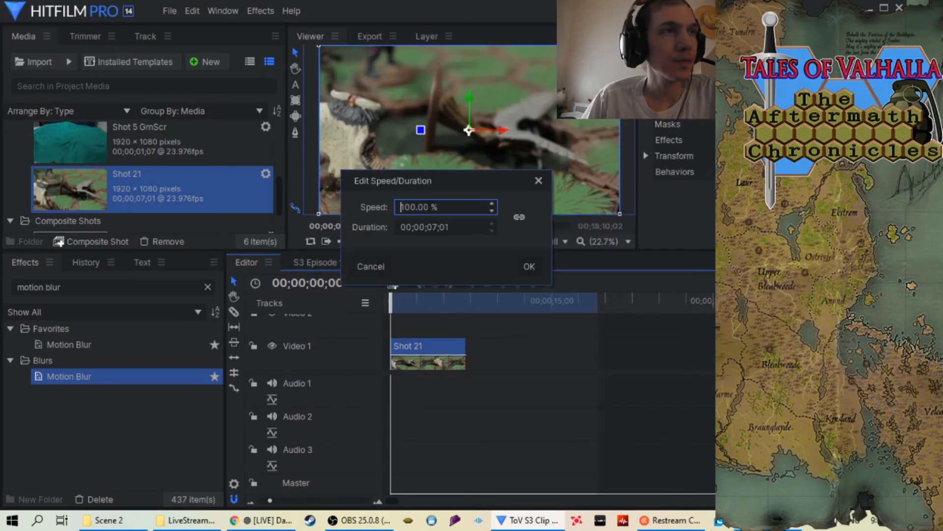
click(467, 208)
key(BackSpace)
key(BackSpace)
key(BackSpace)
key(BackSpace)
key(BackSpace)
key(BackSpace)
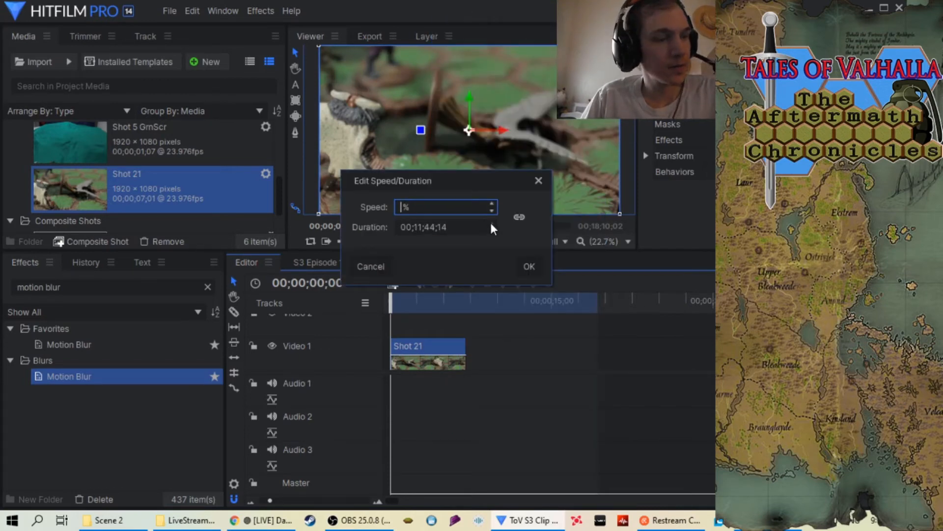
text(34)
click(531, 267)
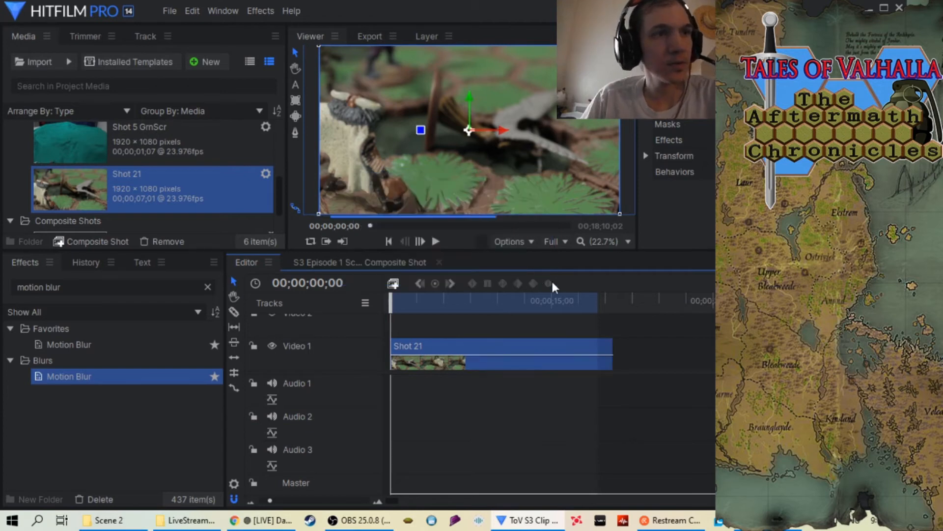
Extend the timeline's out point to the end of the slowed Shot 21 clip and apply the Motion Blur effect to the clip
drag(598, 306, 609, 306)
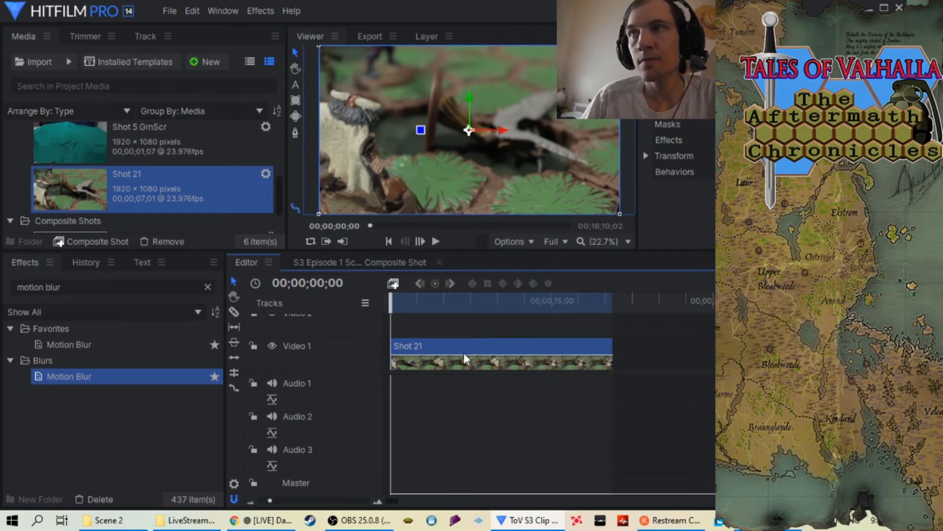
drag(134, 378, 506, 366)
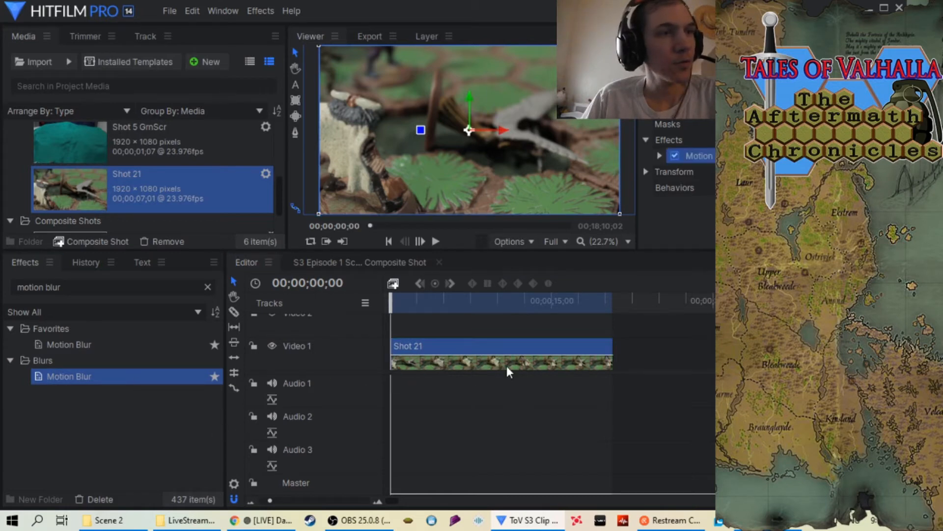
Play the Shot 21 clip through to check its motion, and align the timeline's out point exactly with the clip's end
click(437, 239)
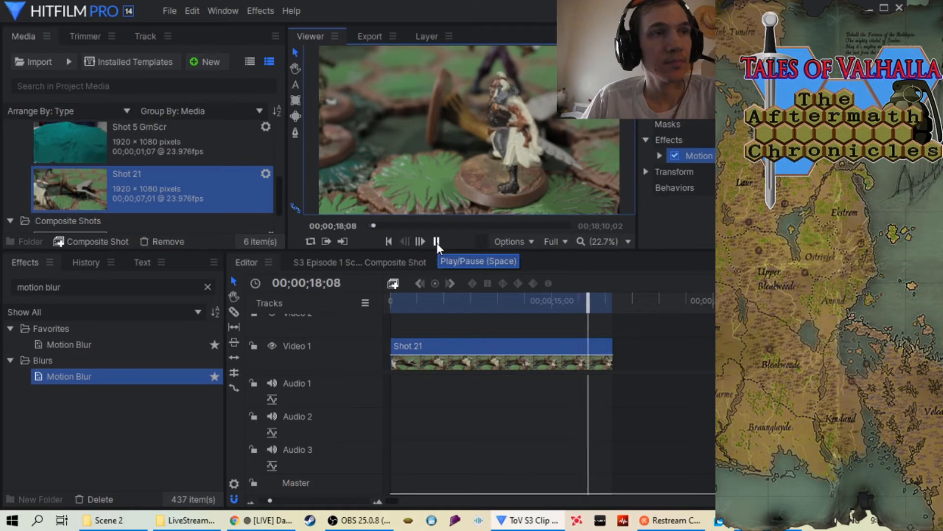
click(436, 241)
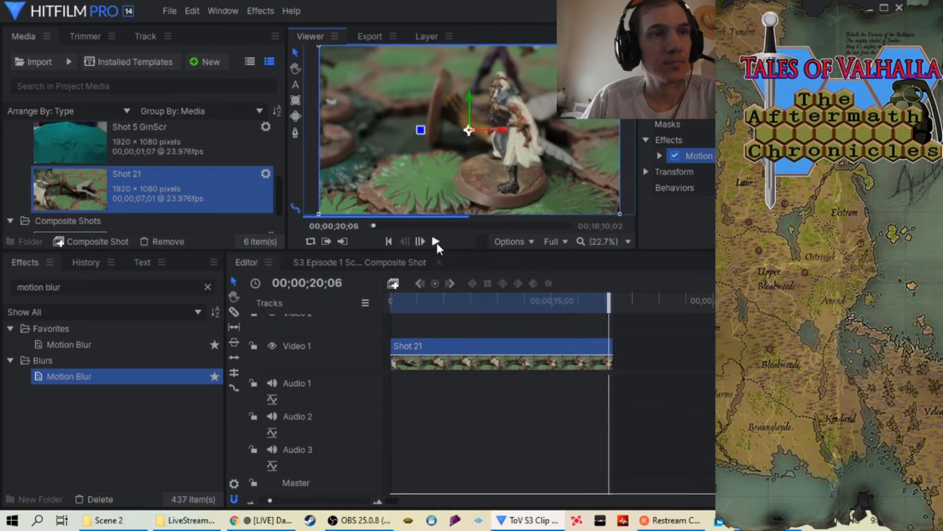
click(342, 499)
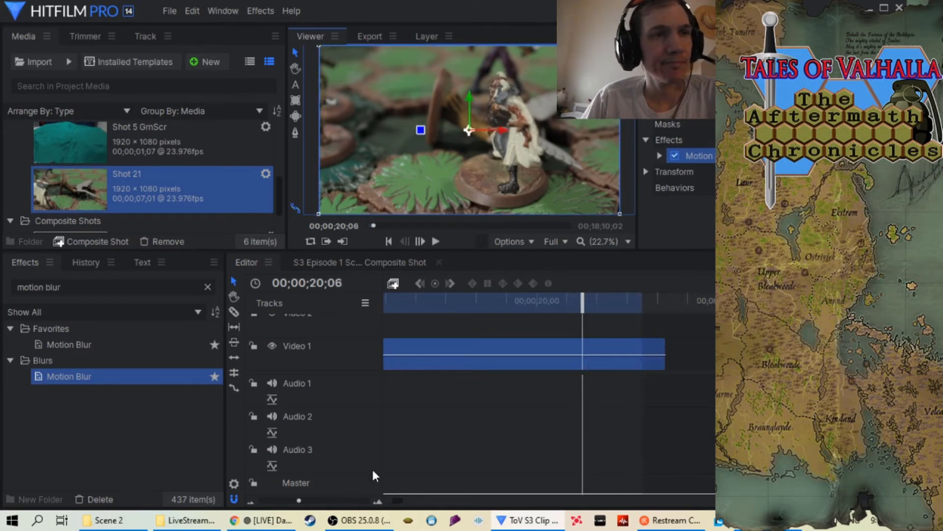
drag(643, 301, 664, 301)
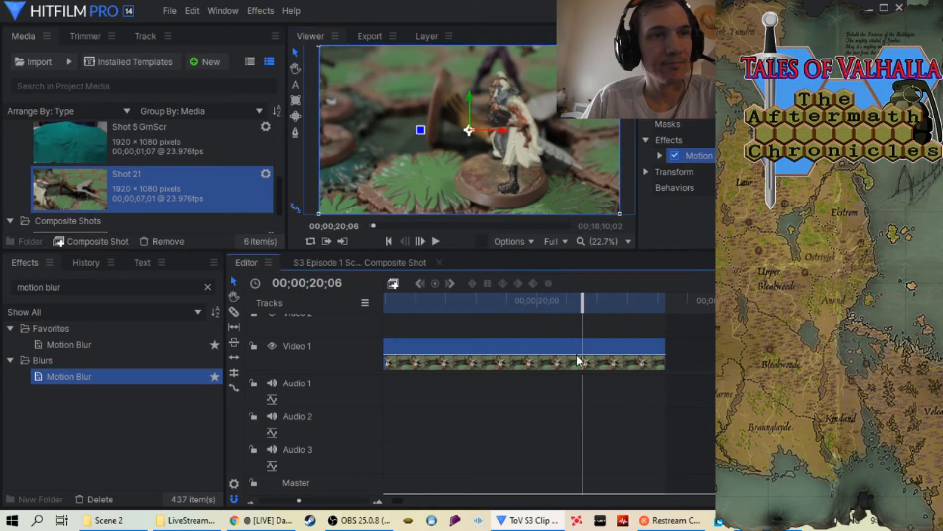
Add the timeline's in-to-out area for Shot 21 to the export queue and bring its output path into view
drag(299, 500, 267, 497)
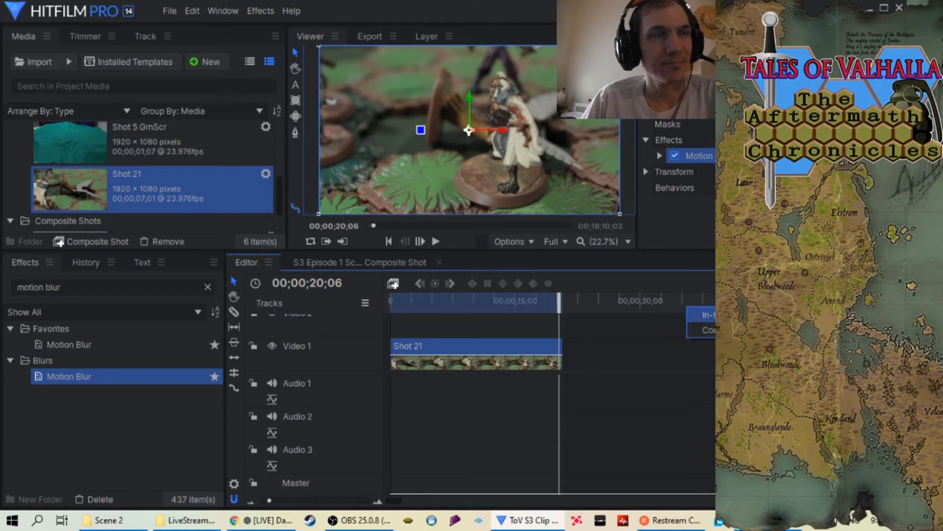
click(703, 315)
drag(378, 217, 434, 218)
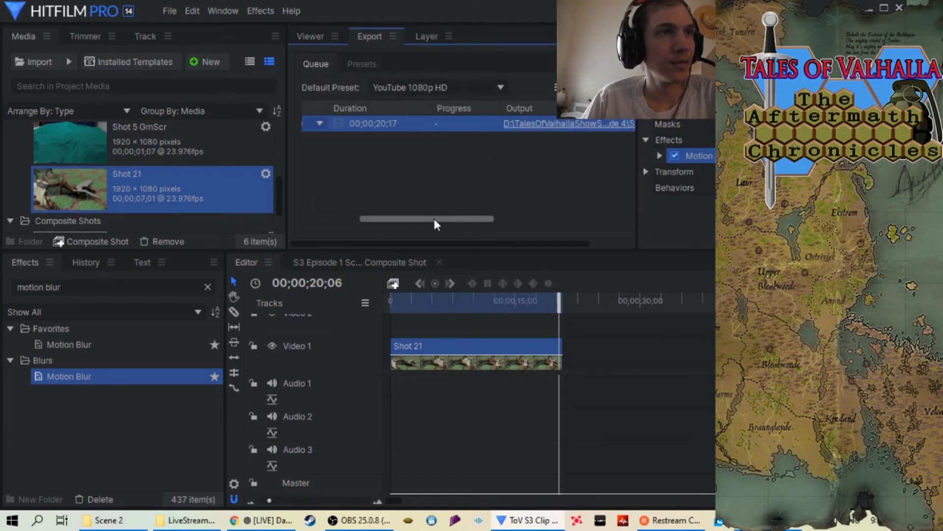
Set the export task's output file to "S3 Episode 4 Scene 2 Shot 21 at 34.mp4" in the Scene 2 folder
right_click(530, 125)
click(533, 129)
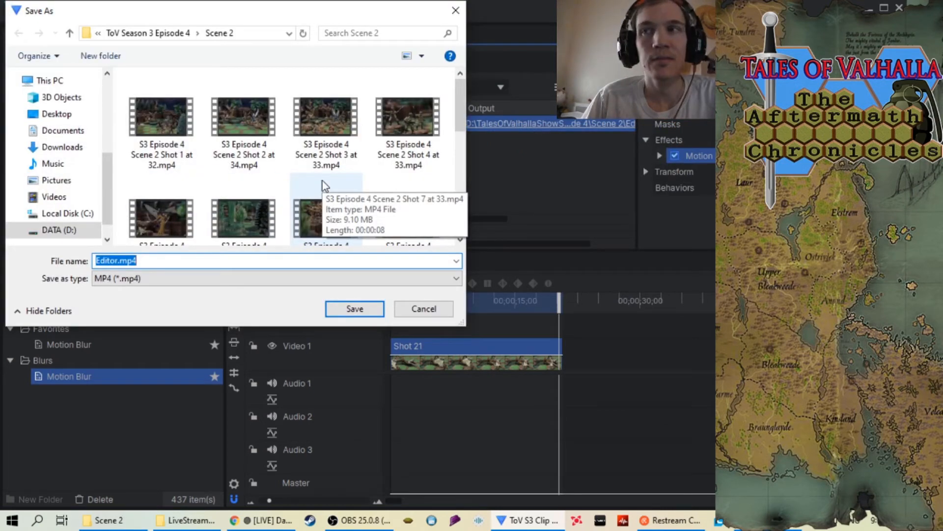
scroll(322, 181, down, 3)
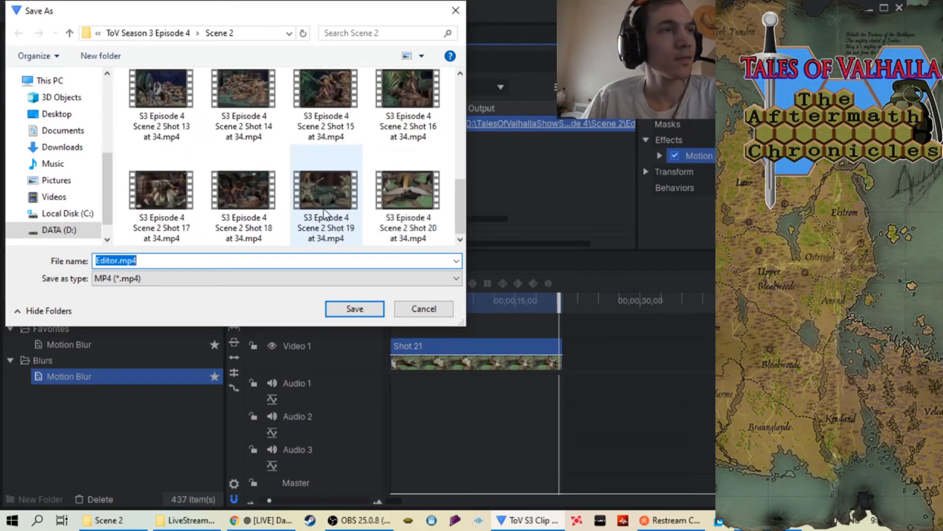
click(407, 196)
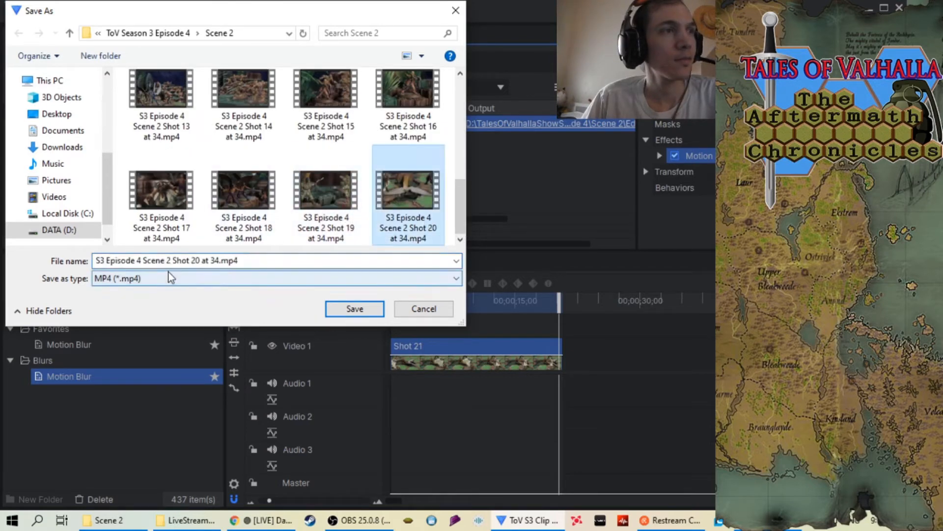
click(202, 260)
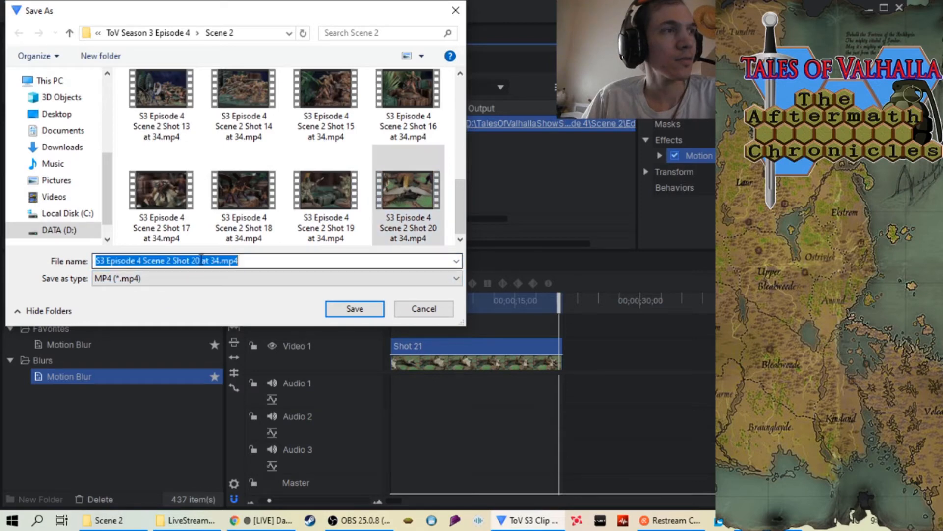
click(198, 260)
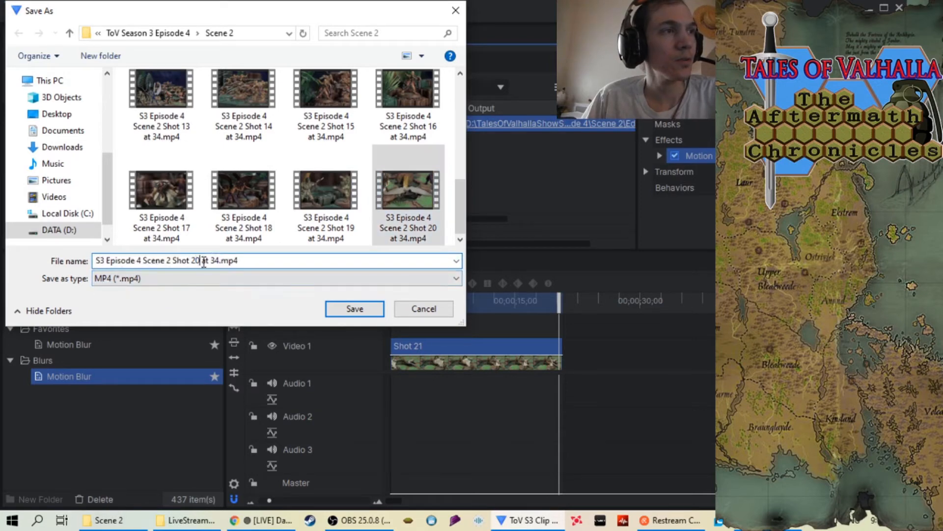
key(BackSpace)
text(1)
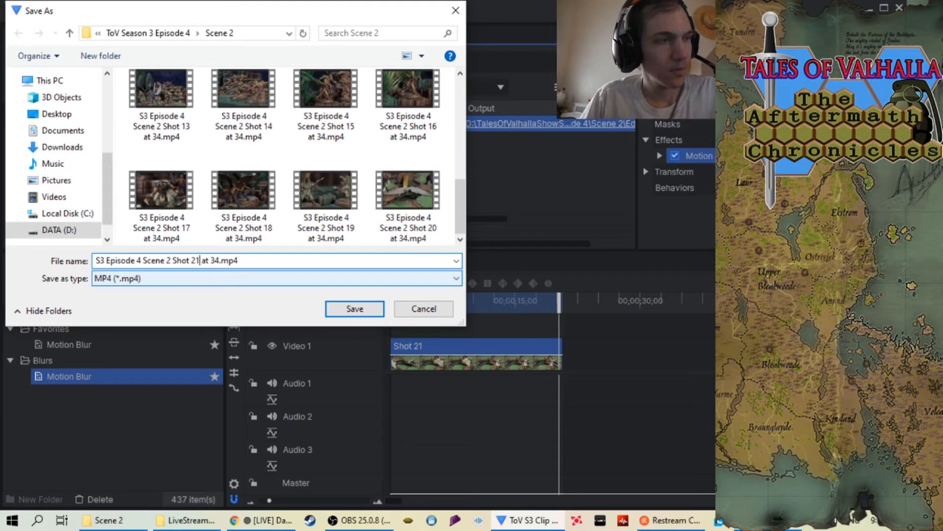
click(350, 313)
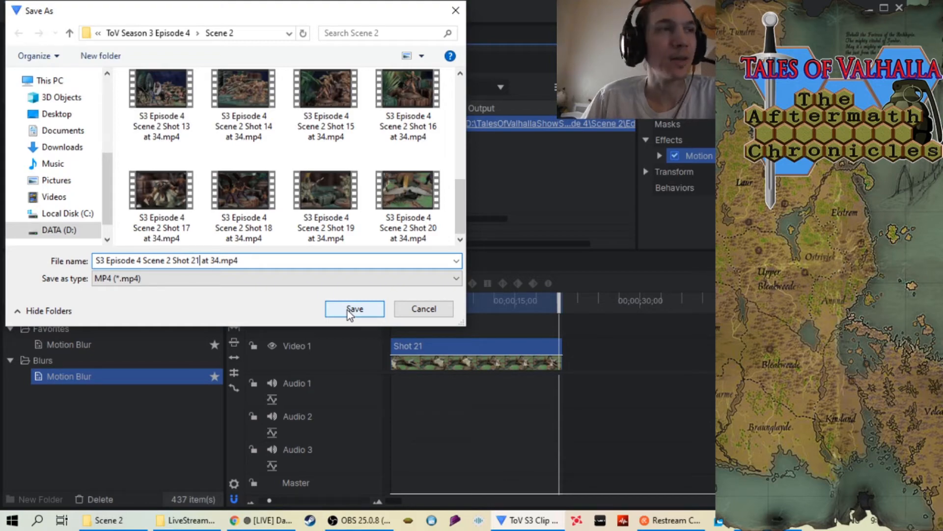
click(354, 309)
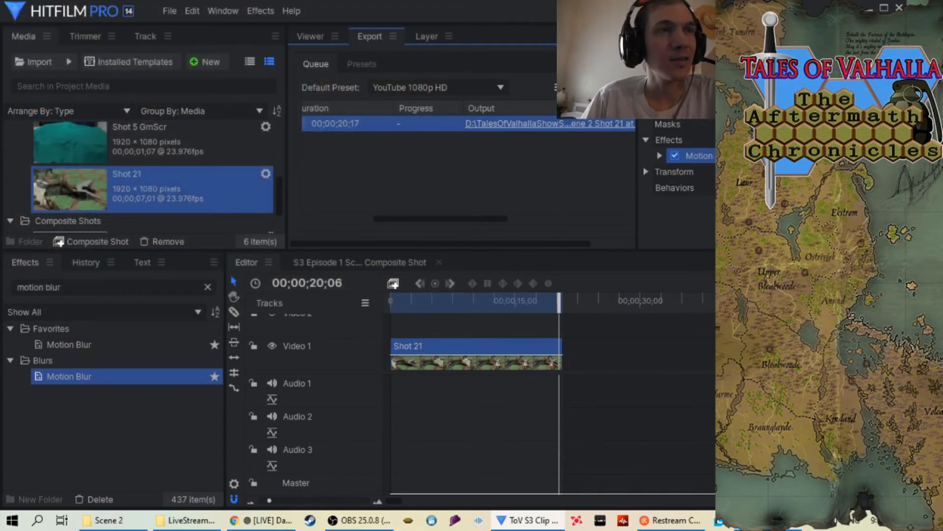
Start exporting the queued Shot 21 task and watch its progress and preview until it is done
click(592, 87)
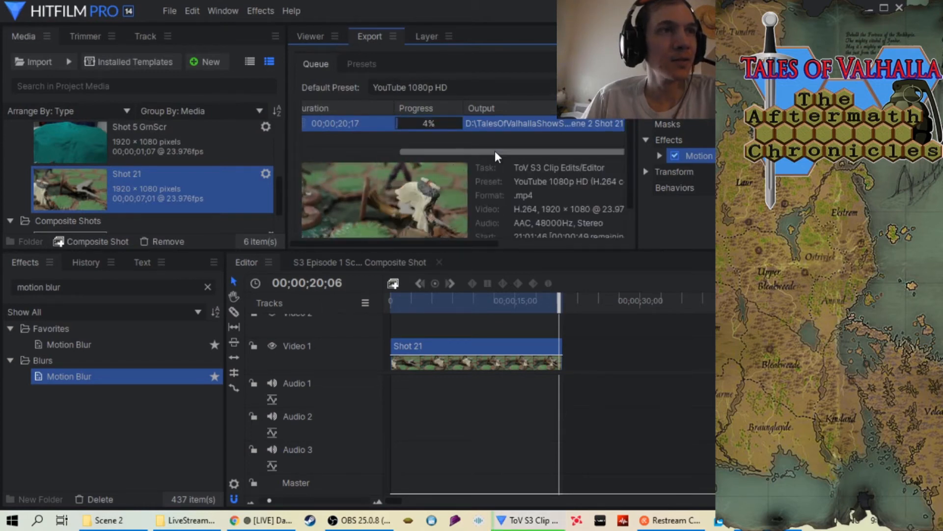
drag(494, 151, 441, 146)
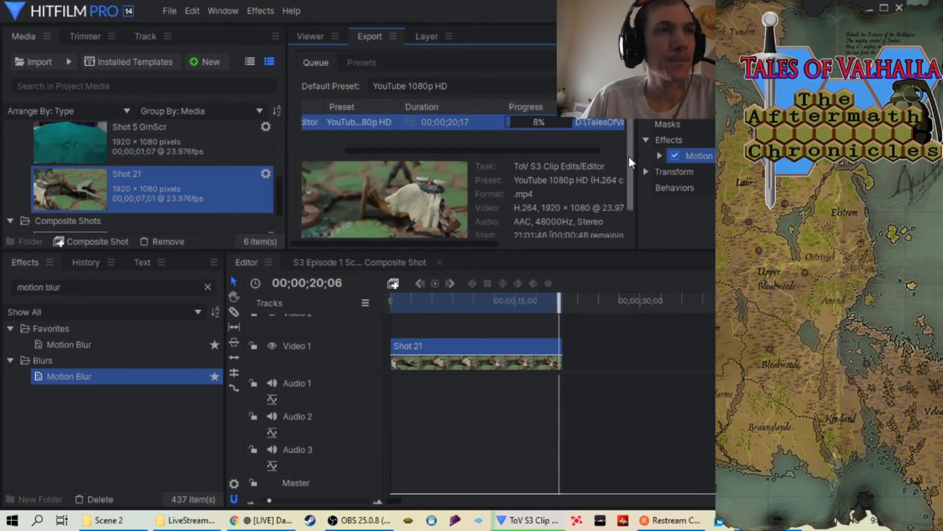
drag(629, 156, 629, 175)
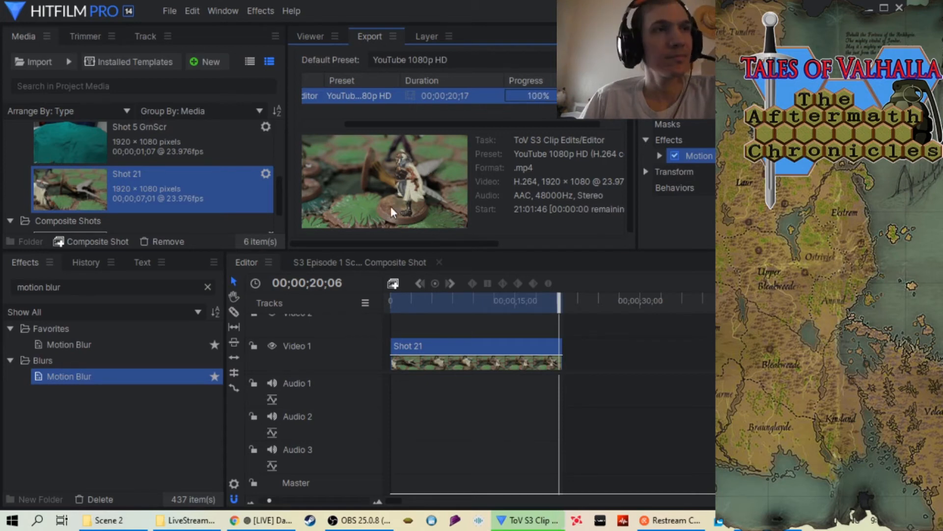
Clear the finished task from the export queue and remove the Shot 21 sequence from the project
right_click(480, 96)
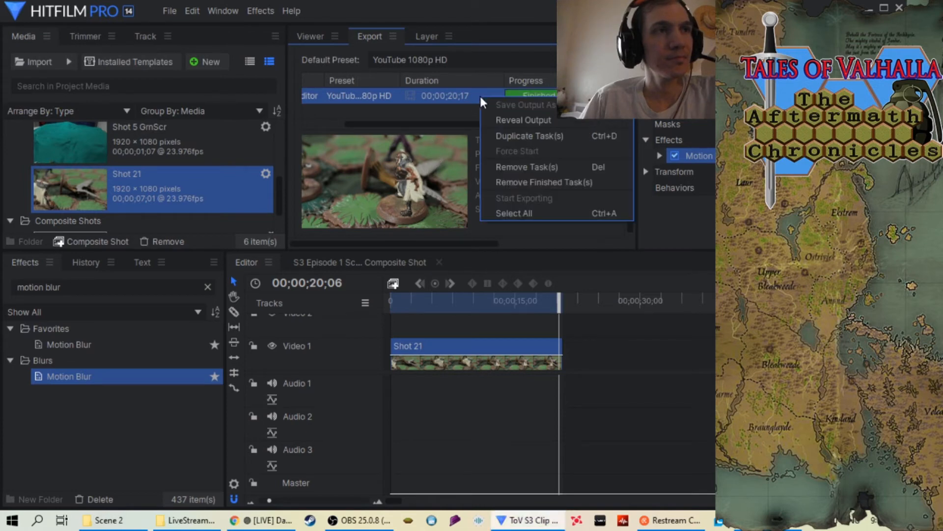
click(505, 181)
click(309, 39)
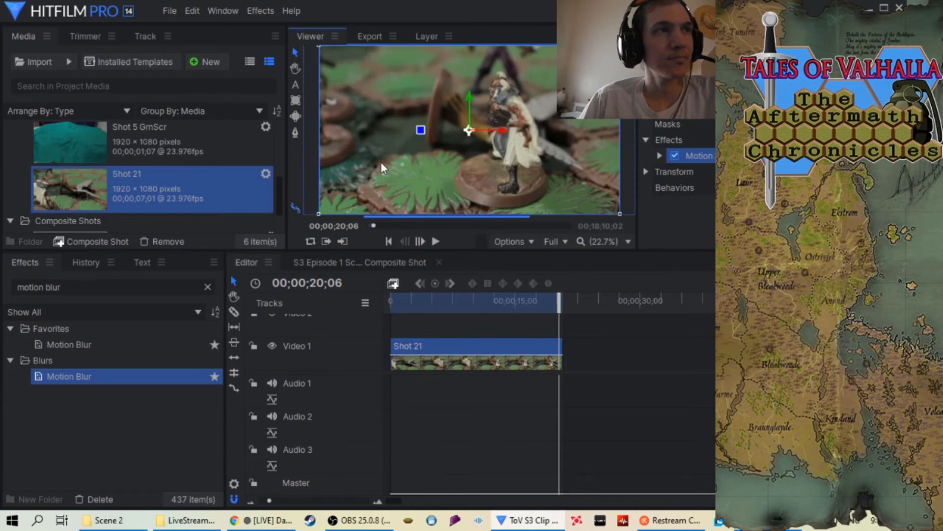
right_click(177, 187)
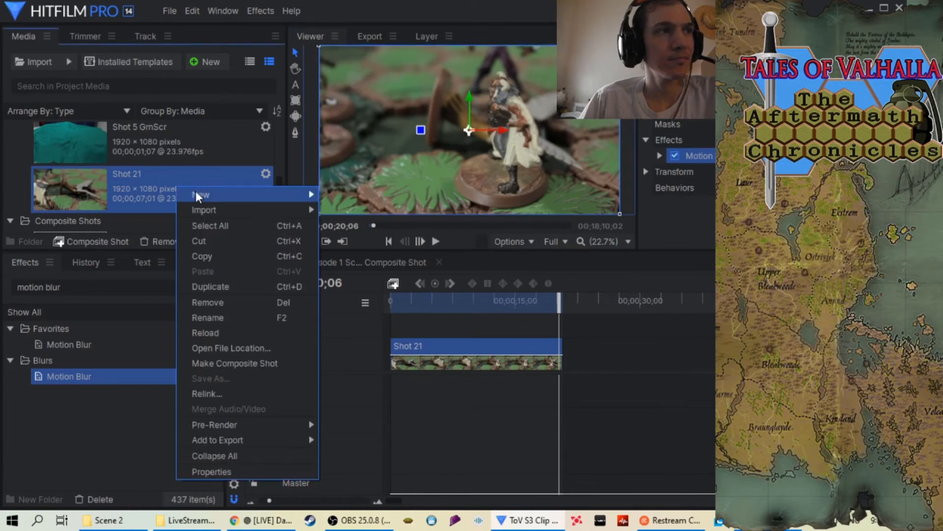
click(254, 306)
click(568, 271)
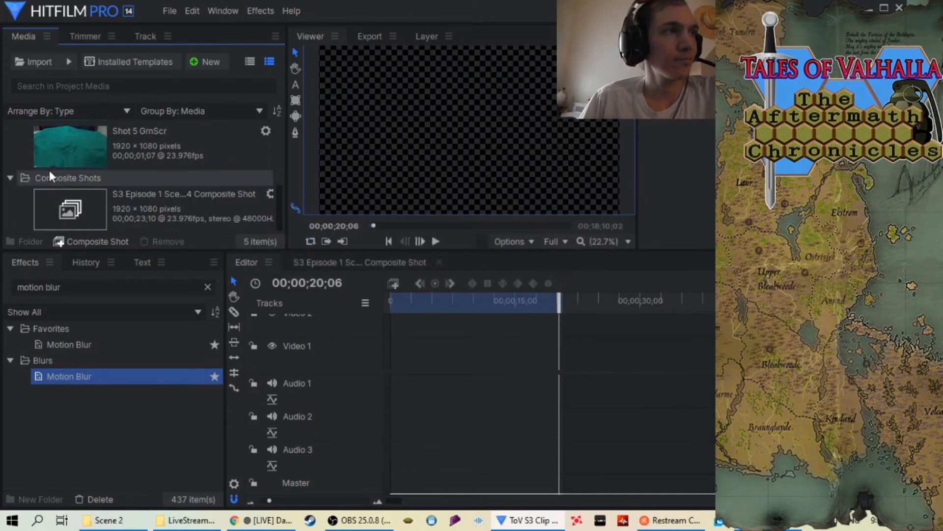
Import the Shot 22 folder from Scene 2 as an image sequence
right_click(19, 145)
mouse_move(40, 168)
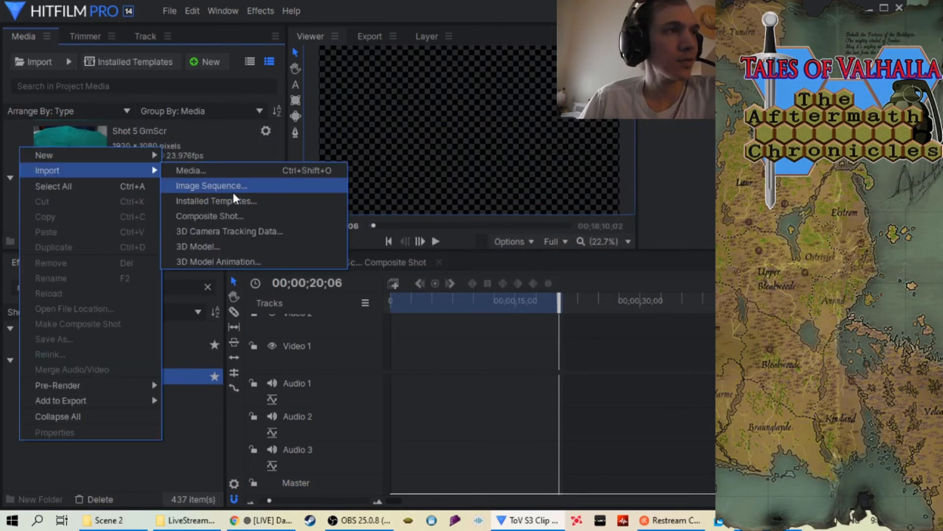
click(233, 189)
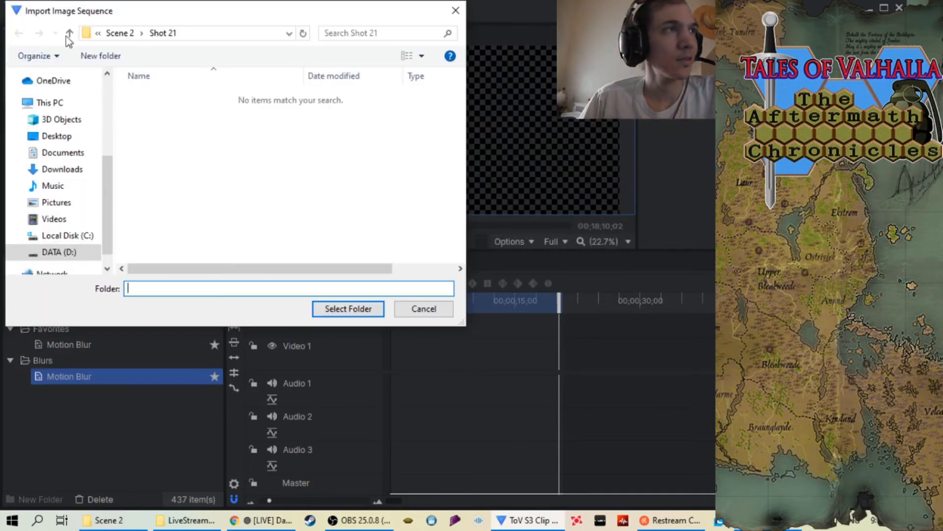
click(69, 33)
scroll(354, 184, down, 3)
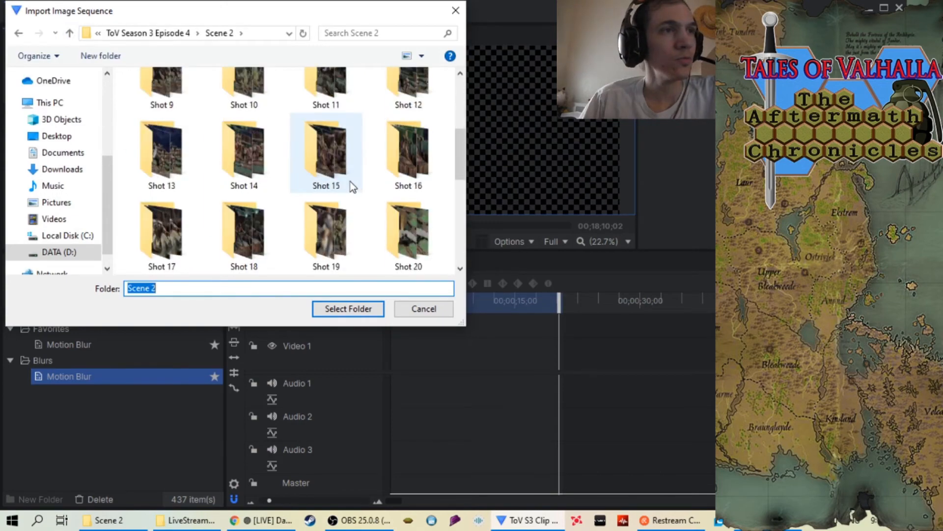
scroll(352, 186, down, 1)
click(225, 244)
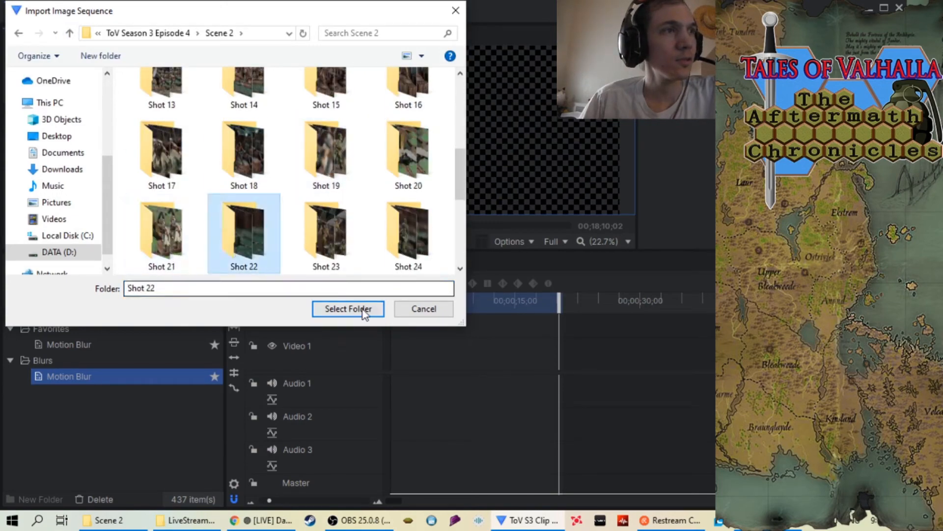
click(348, 309)
Place the Shot 22 sequence at the start of Video 1 and set its speed to 33%
drag(51, 193, 389, 350)
right_click(399, 346)
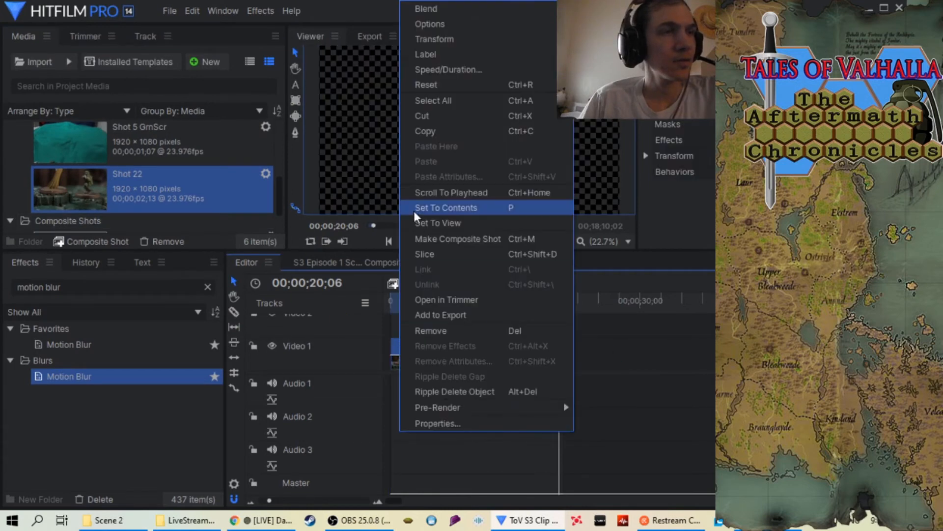
click(453, 72)
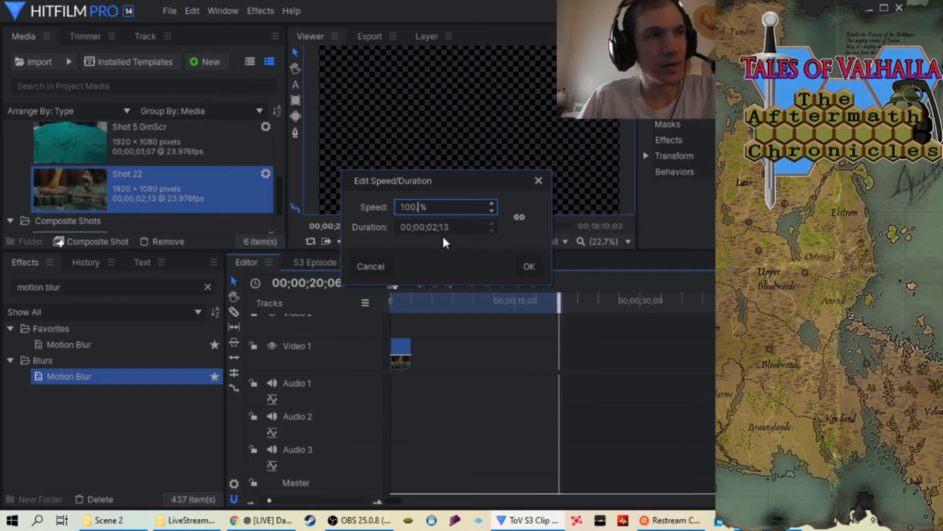
key(BackSpace)
key(BackSpace)
key(BackSpace)
key(BackSpace)
key(BackSpace)
key(BackSpace)
text(33)
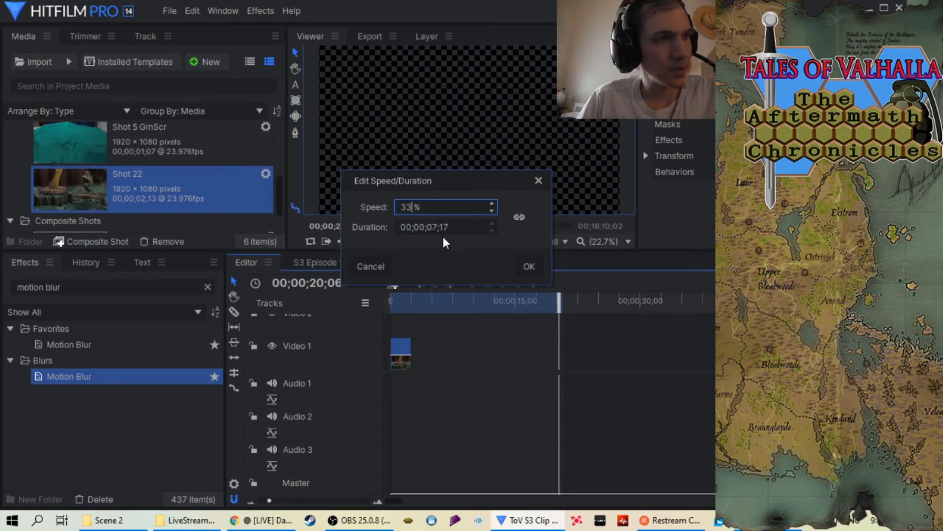
click(529, 269)
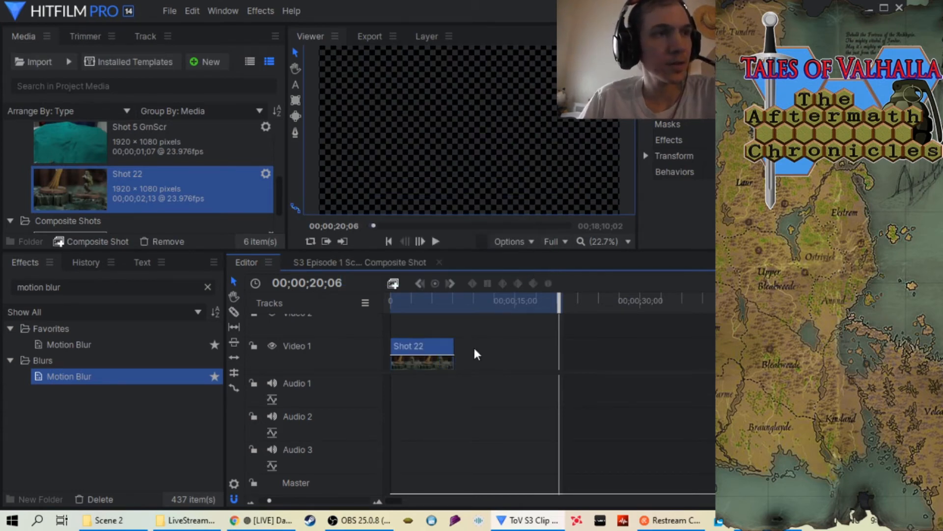
Shorten the timeline's in-to-out area to the end of the Shot 22 clip
drag(559, 305, 449, 312)
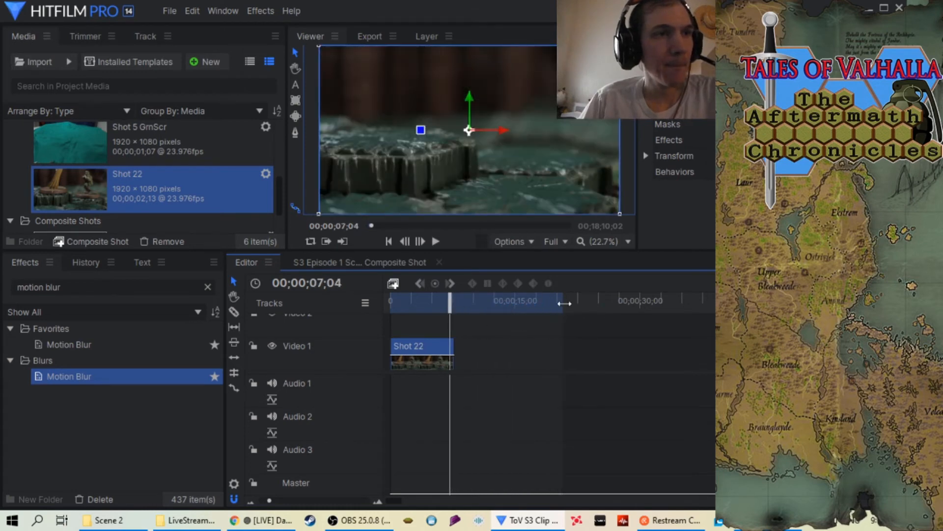
drag(562, 303, 452, 305)
drag(523, 303, 447, 303)
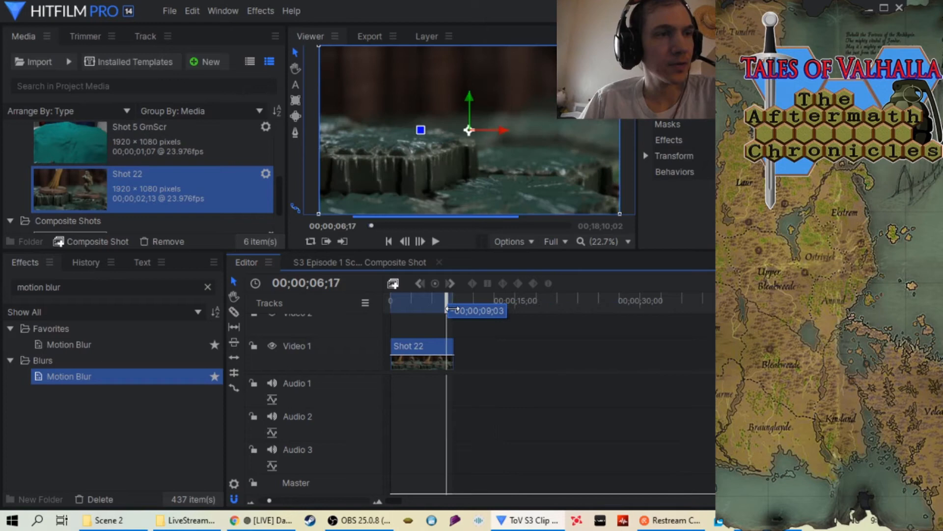
Apply the Motion Blur effect to the Shot 22 clip on Video 1
click(288, 498)
drag(146, 377, 411, 343)
drag(167, 383, 420, 351)
Move the playhead to 00;00;07;14 and check the end of the Shot 22 clip against the in-to-out area
drag(502, 309, 509, 309)
key(comma)
click(318, 500)
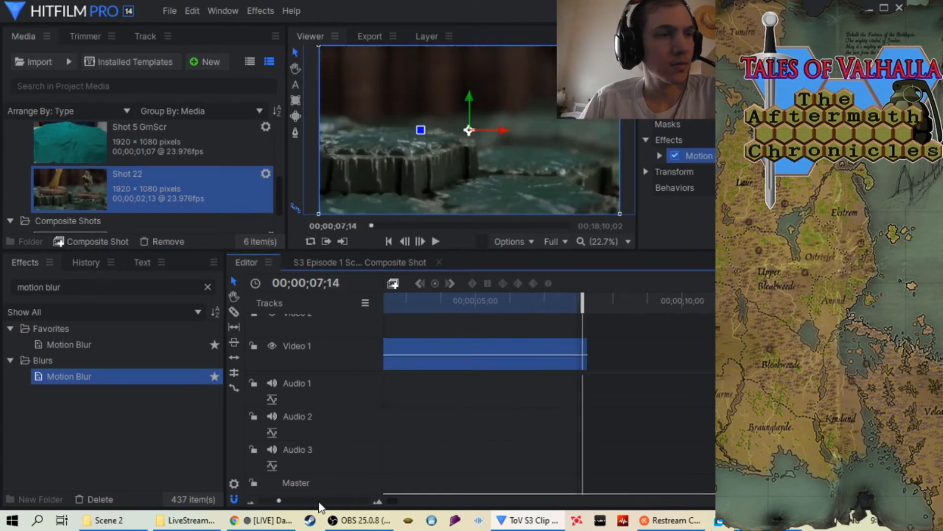
click(317, 500)
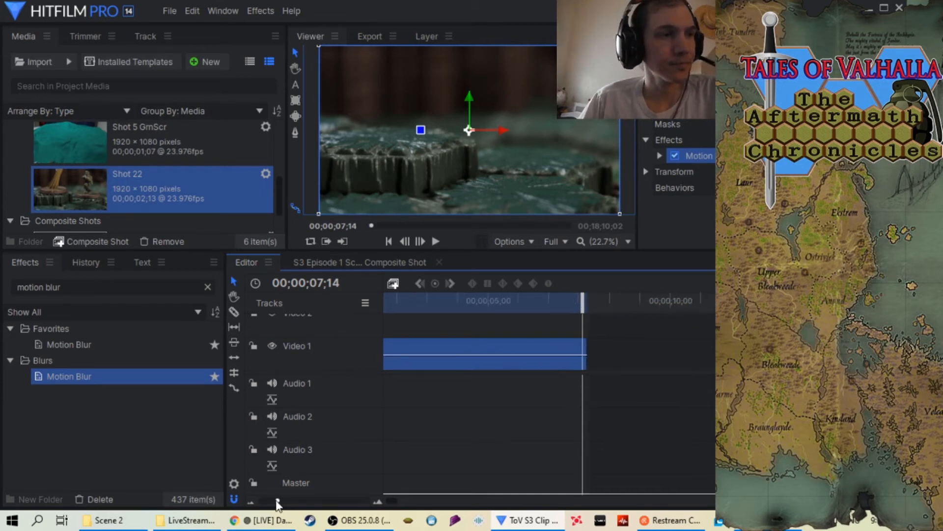
drag(291, 500, 272, 502)
Play the Shot 22 clip from its start, then replay its second half to review the slowed, blurred motion
drag(521, 313, 391, 302)
click(432, 242)
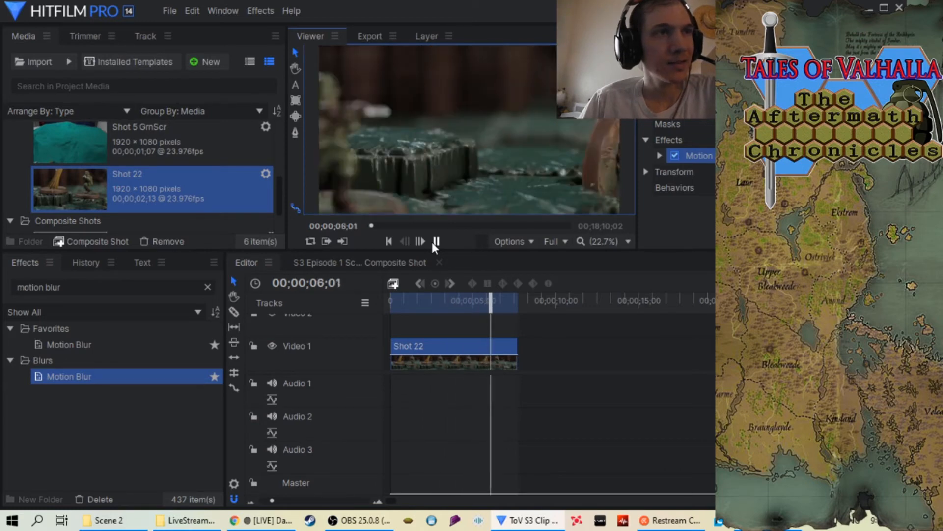
click(433, 241)
drag(509, 318, 454, 318)
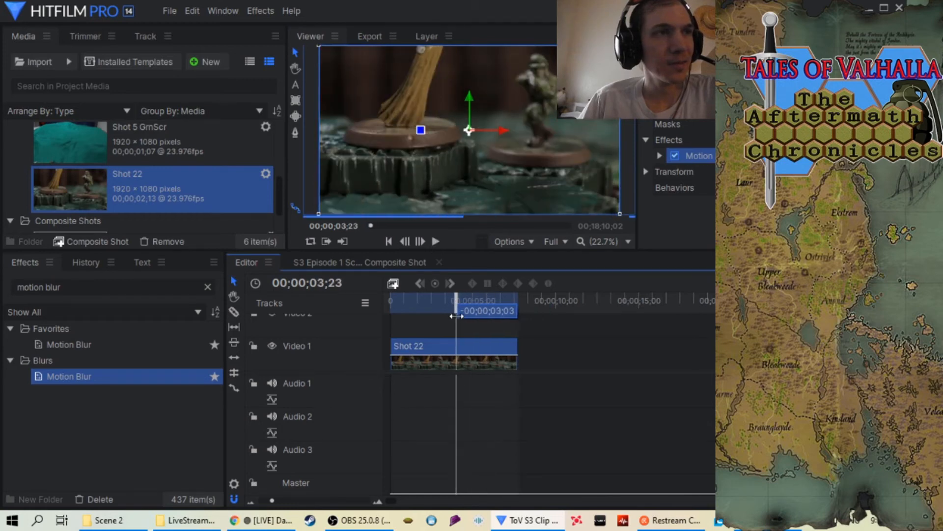
click(435, 241)
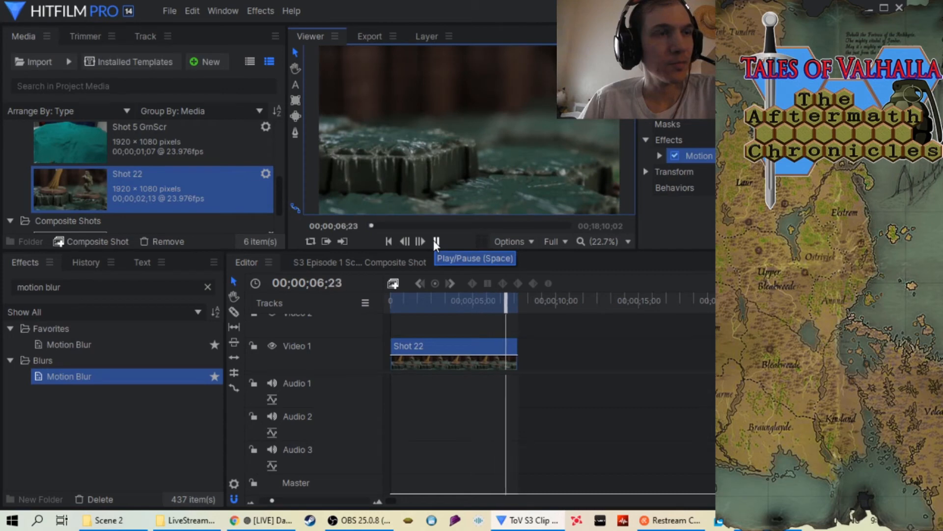
drag(510, 299, 418, 303)
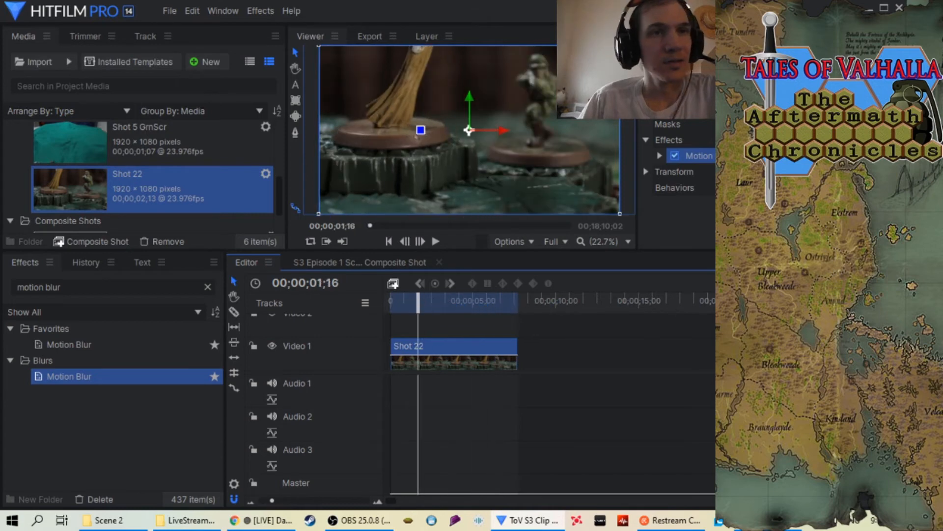
Add the in-to-out area for Shot 22 to the export queue and bring its output path into view
click(786, 283)
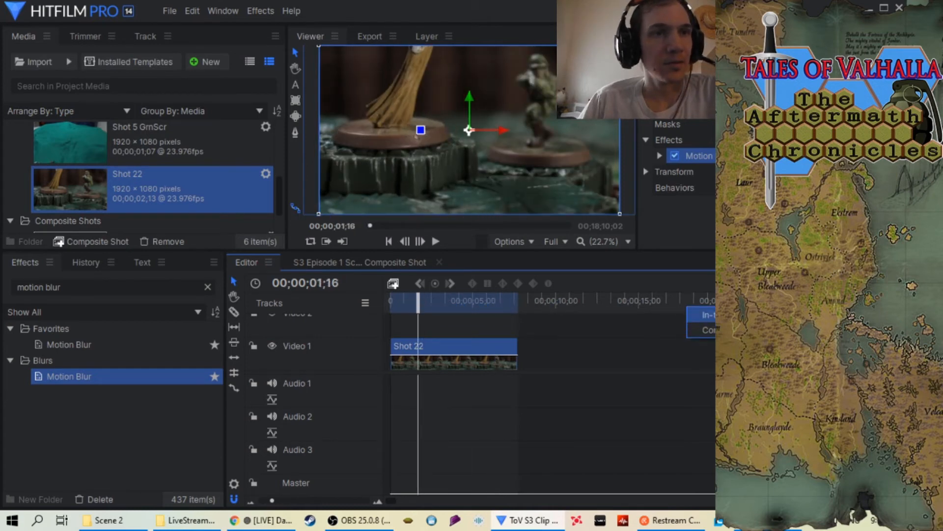
click(722, 314)
drag(367, 217, 447, 218)
Set the export task's output file to "S3 Episode 4 Scene 2 Shot 22 at 33.mp4" in the Scene 2 folder and start exporting
right_click(586, 128)
click(594, 128)
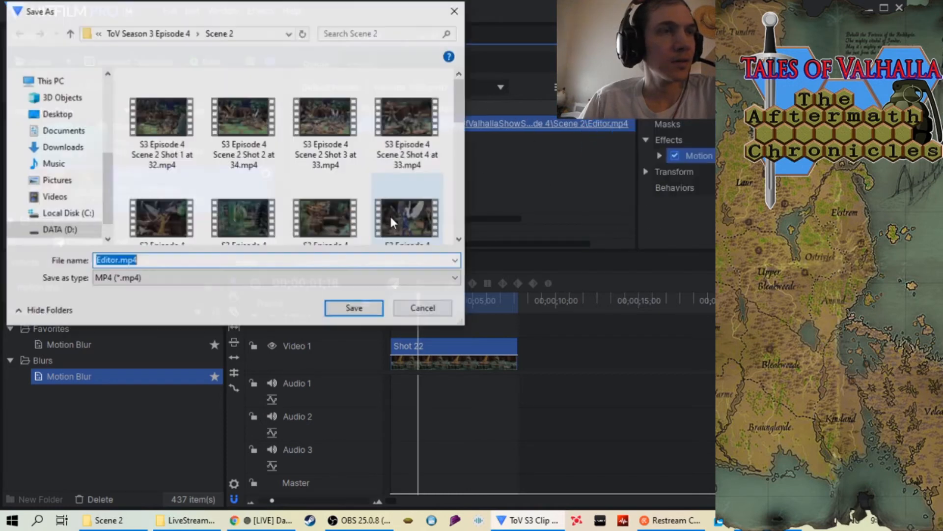
click(434, 239)
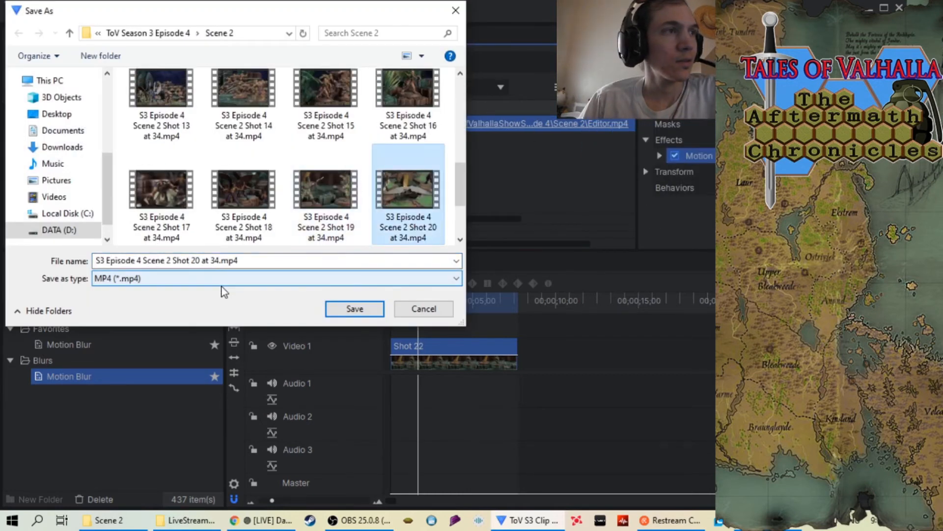
scroll(290, 213, down, 2)
click(169, 211)
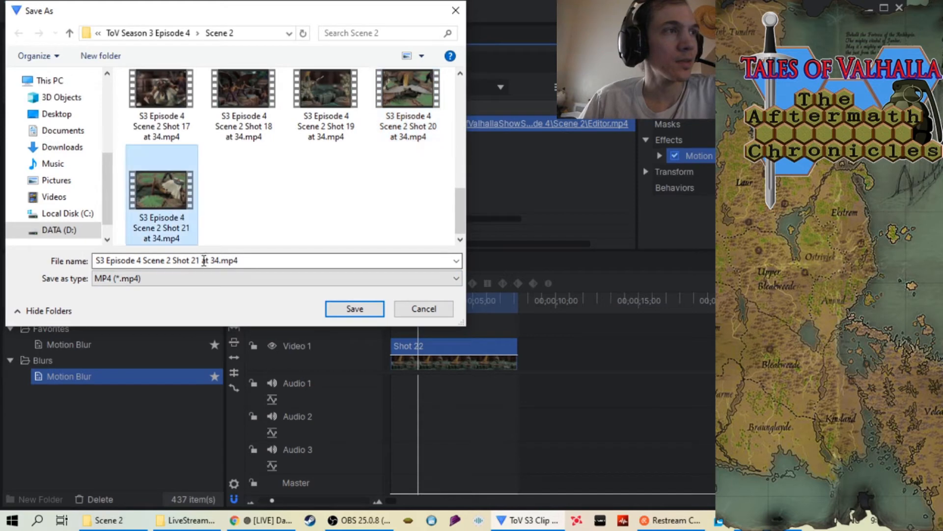
click(199, 260)
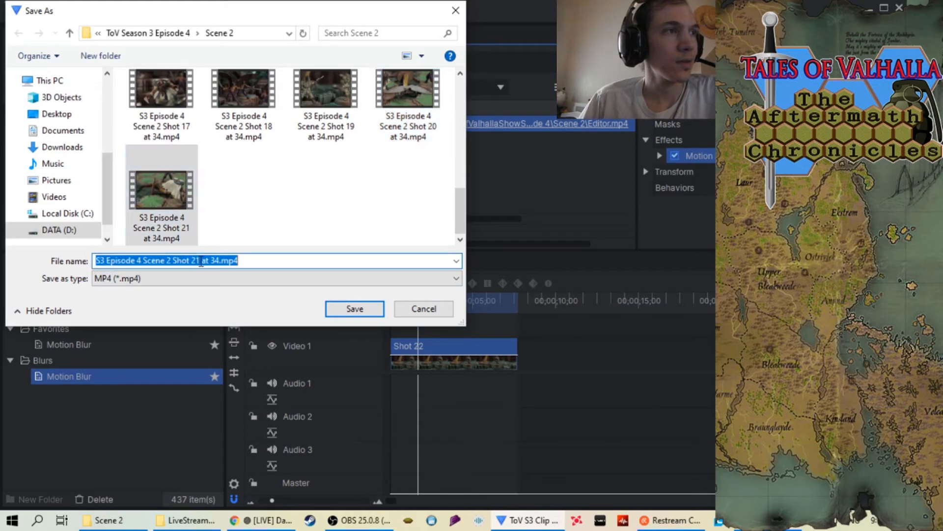
click(199, 260)
key(BackSpace)
text(2)
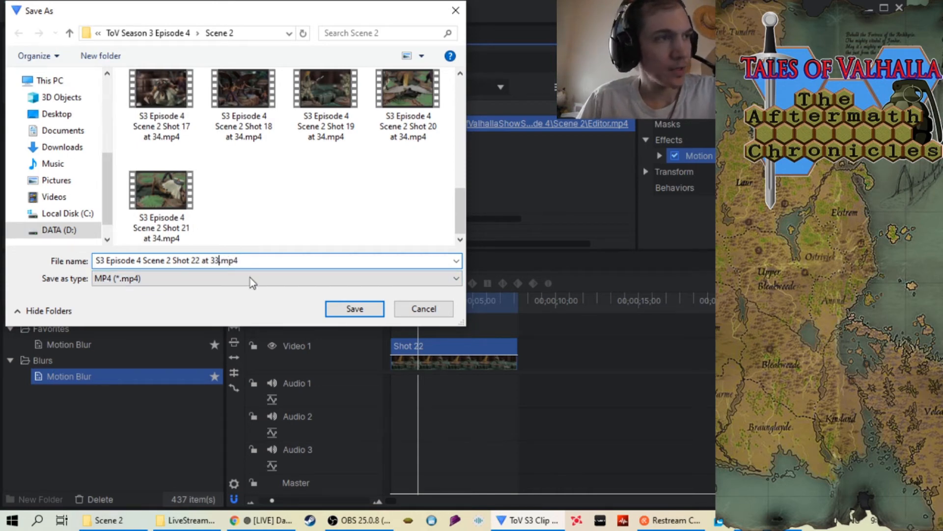
click(356, 308)
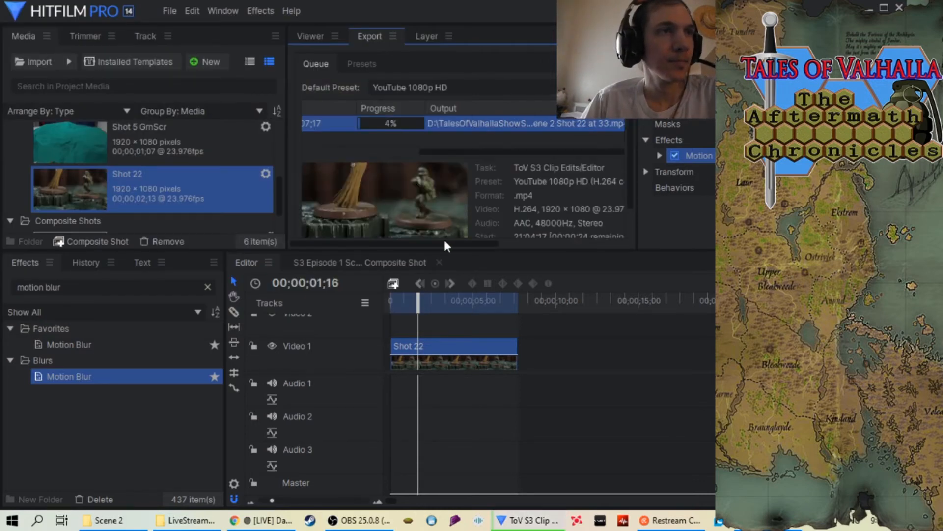
Follow the Shot 22 export until it finishes, and remove the finished task from the export queue
drag(488, 152, 408, 151)
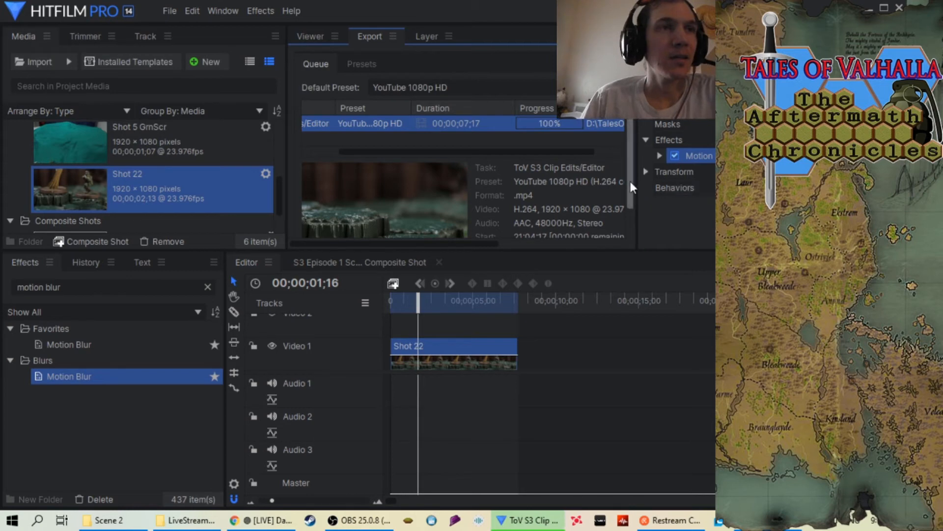
drag(628, 174, 628, 193)
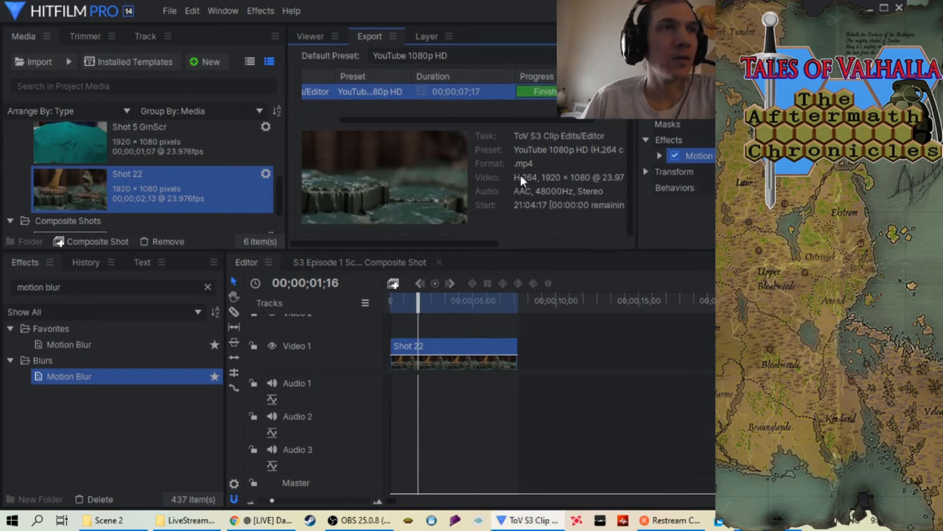
right_click(491, 91)
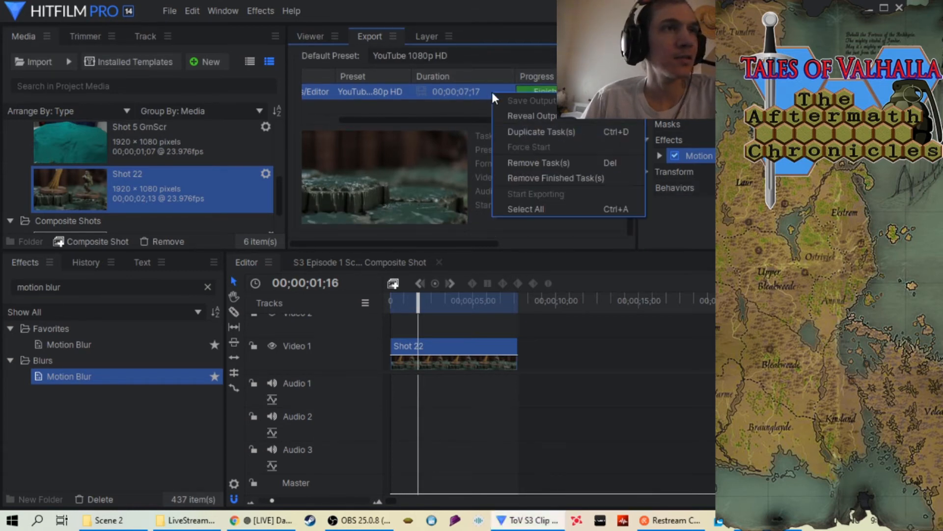
click(543, 165)
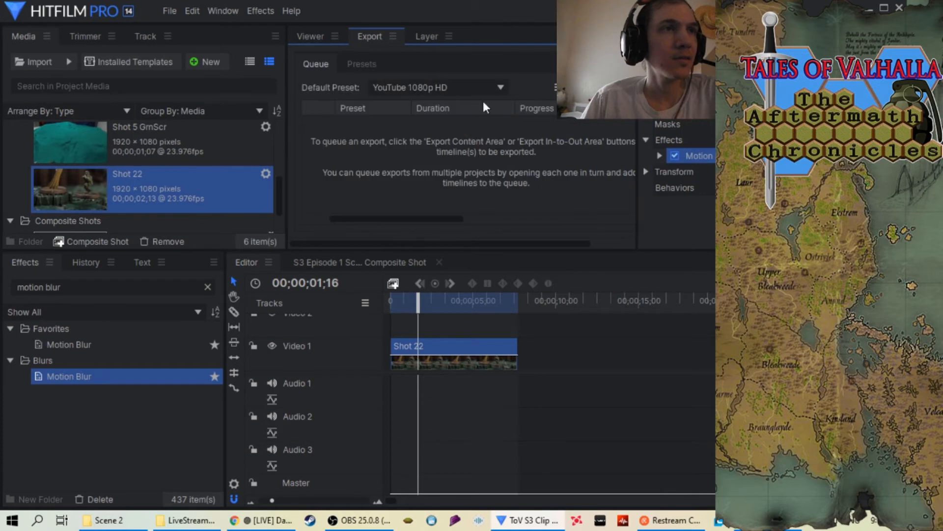
Return to the viewer and remove the Shot 22 sequence from the project, including its timeline use
click(318, 35)
right_click(156, 182)
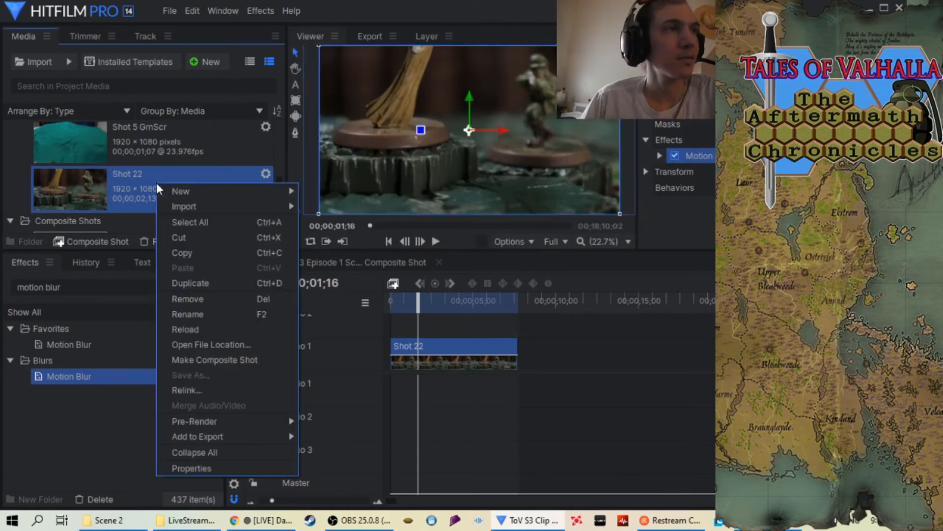
click(213, 298)
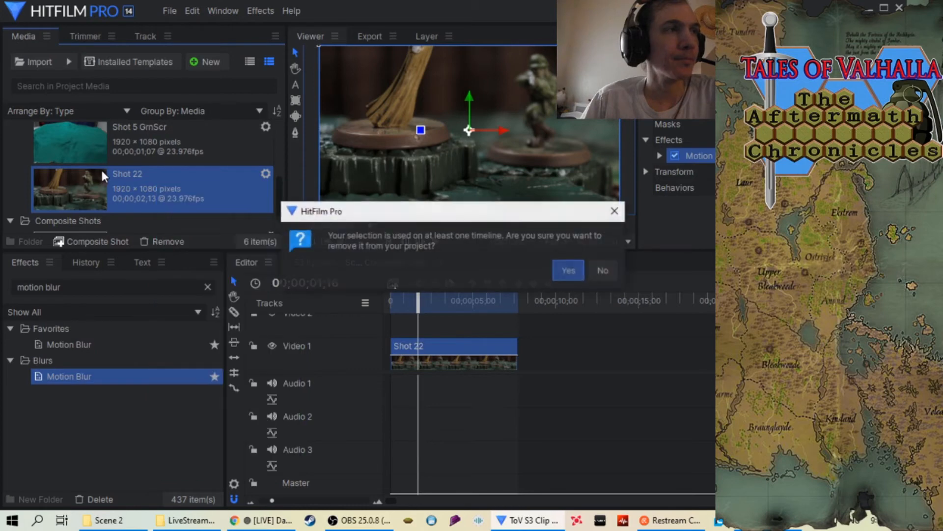
click(559, 270)
Import the Shot 23 folder from Scene 2 as an image sequence and place it at the start of Video 1
right_click(14, 149)
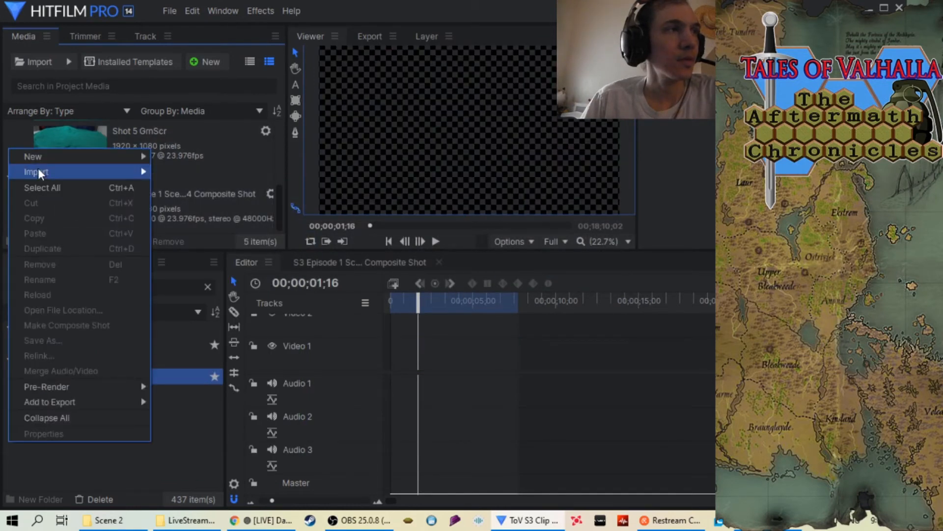
mouse_move(60, 173)
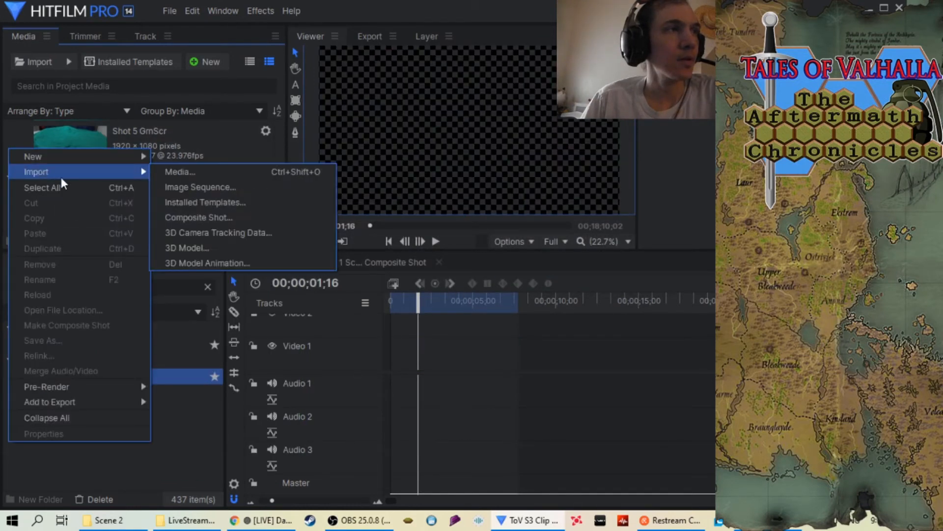
click(204, 188)
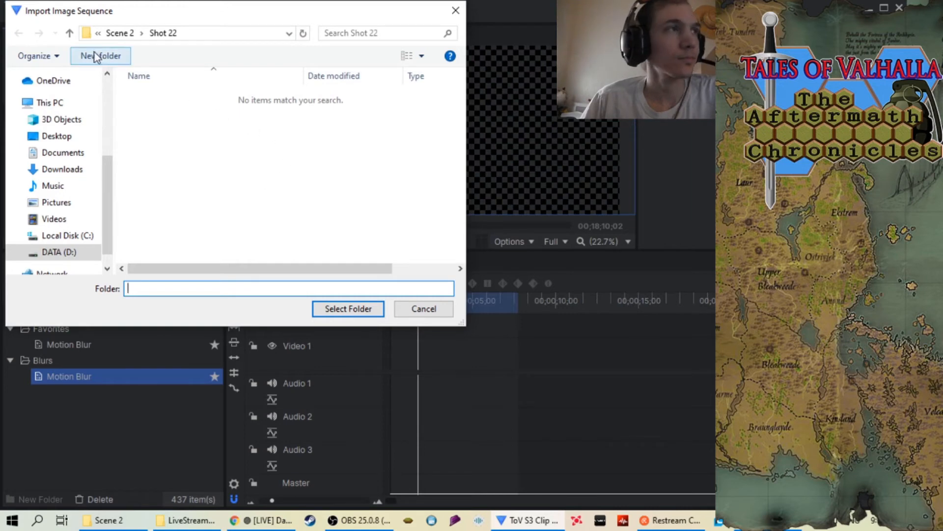
click(70, 34)
scroll(221, 152, down, 2)
scroll(220, 153, down, 2)
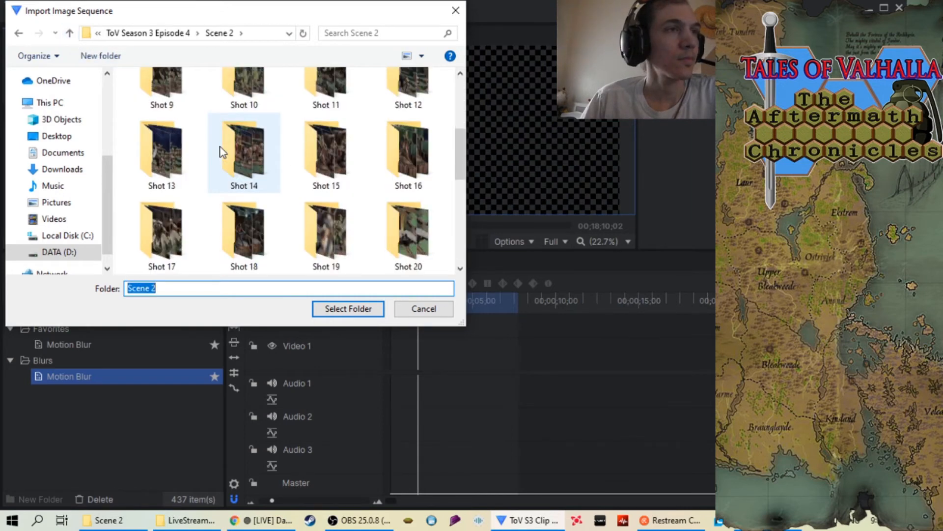
scroll(220, 152, down, 1)
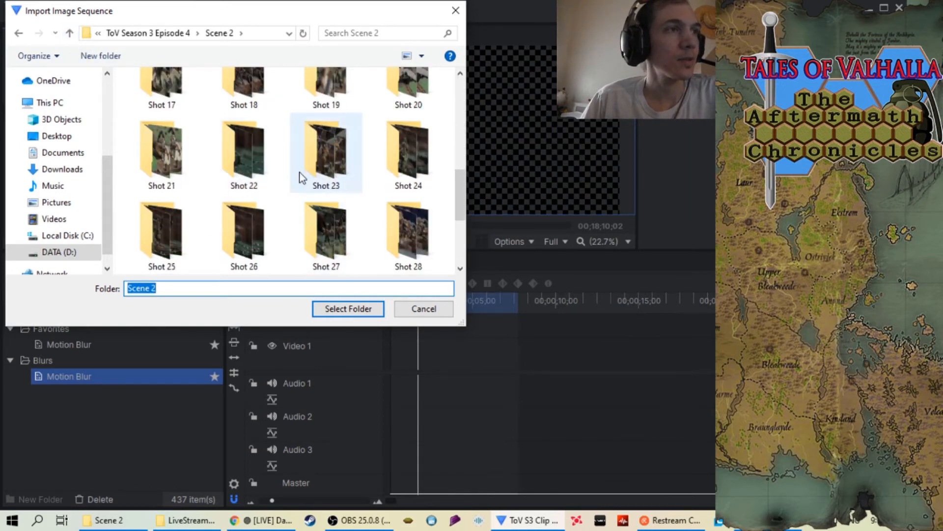
click(319, 150)
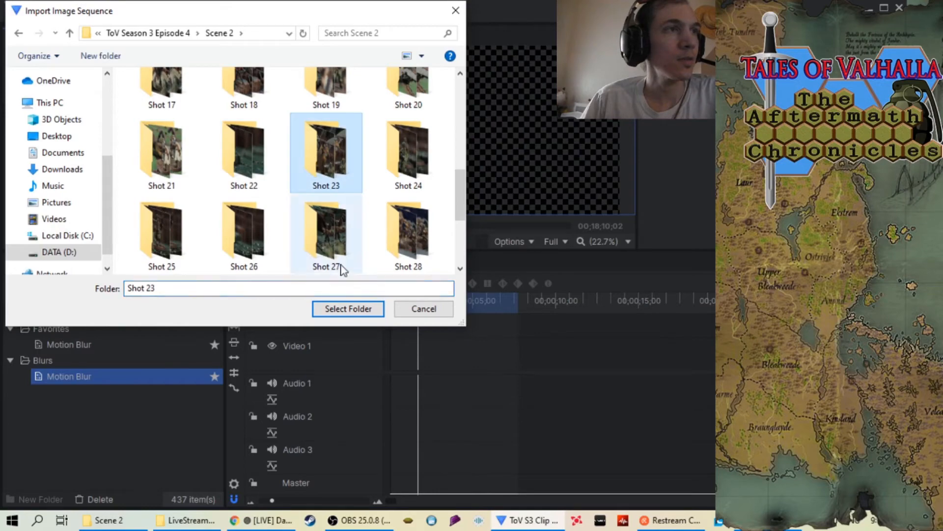
click(347, 309)
drag(63, 193, 393, 356)
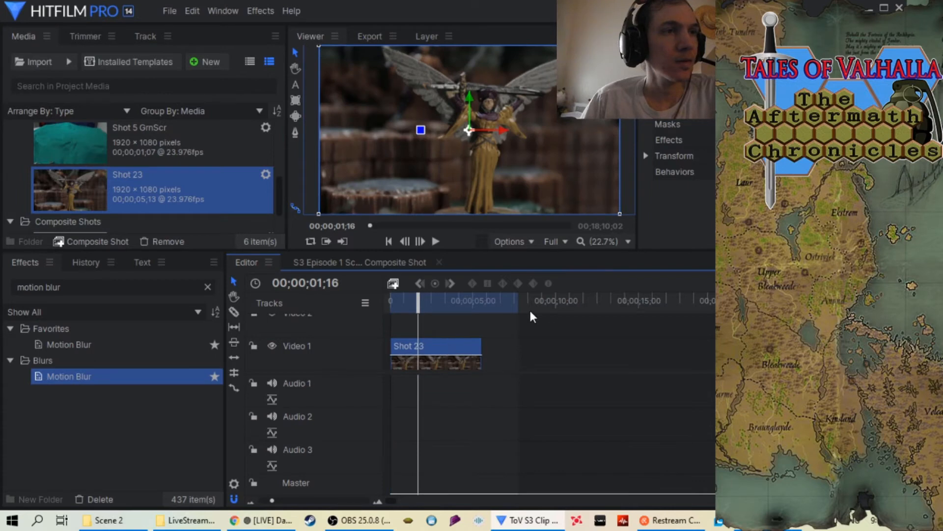
Extend the timeline's in-to-out area past 15 seconds and set the Shot 23 clip's speed to 34%
drag(519, 305, 679, 341)
right_click(405, 346)
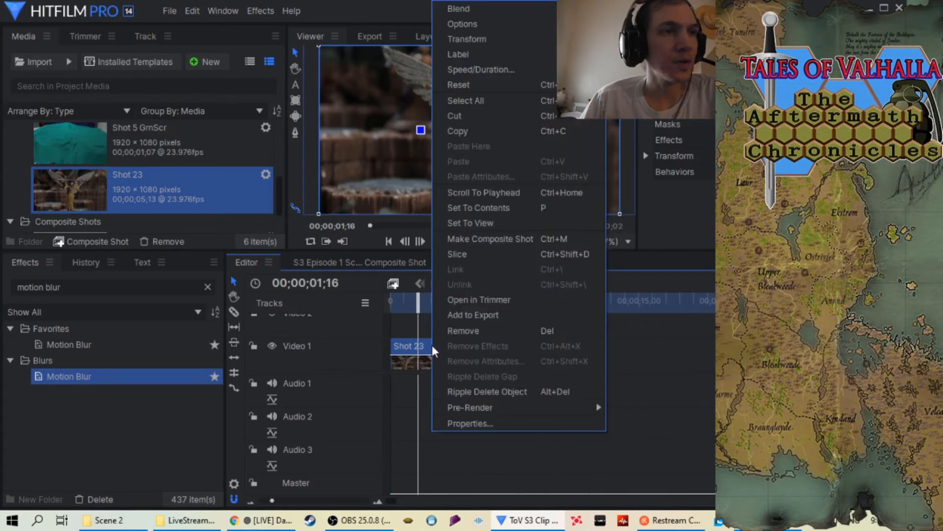
click(472, 68)
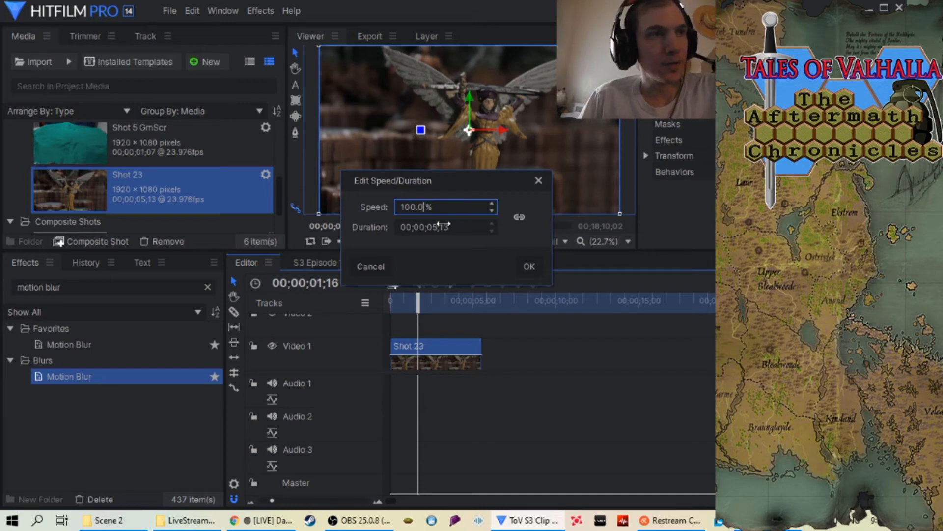
key(BackSpace)
key(BackSpace)
key(BackSpace)
key(BackSpace)
key(BackSpace)
key(BackSpace)
text(34)
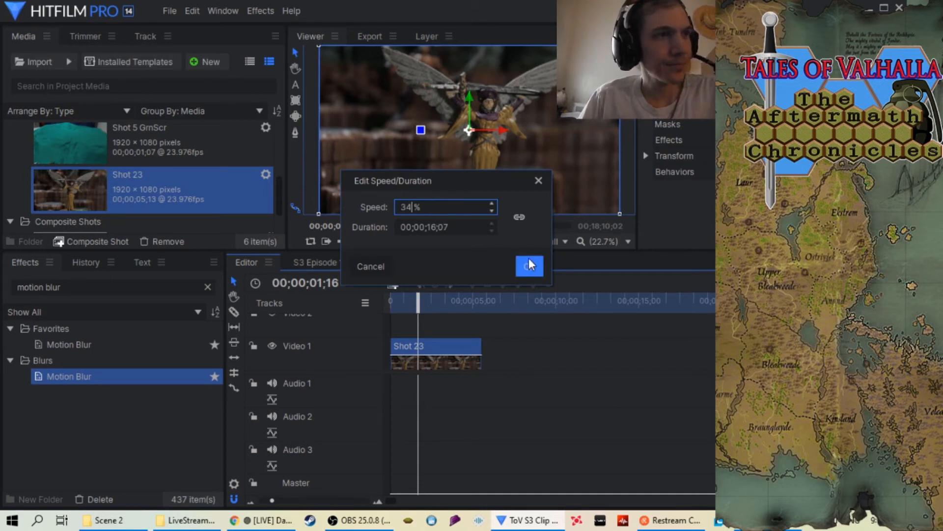
click(529, 265)
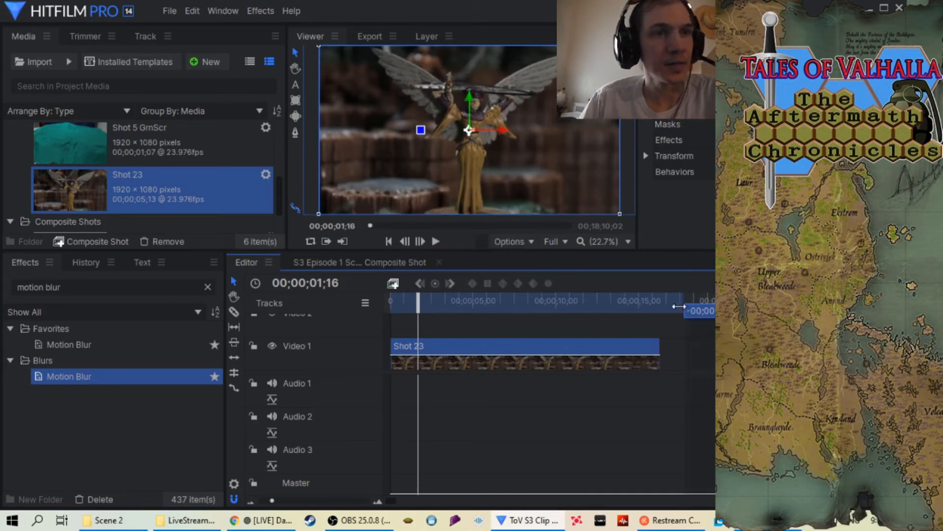
Apply the Motion Blur effect to the Shot 23 clip and match the in-to-out area's end to the clip's end
drag(169, 381, 442, 350)
drag(411, 295, 658, 296)
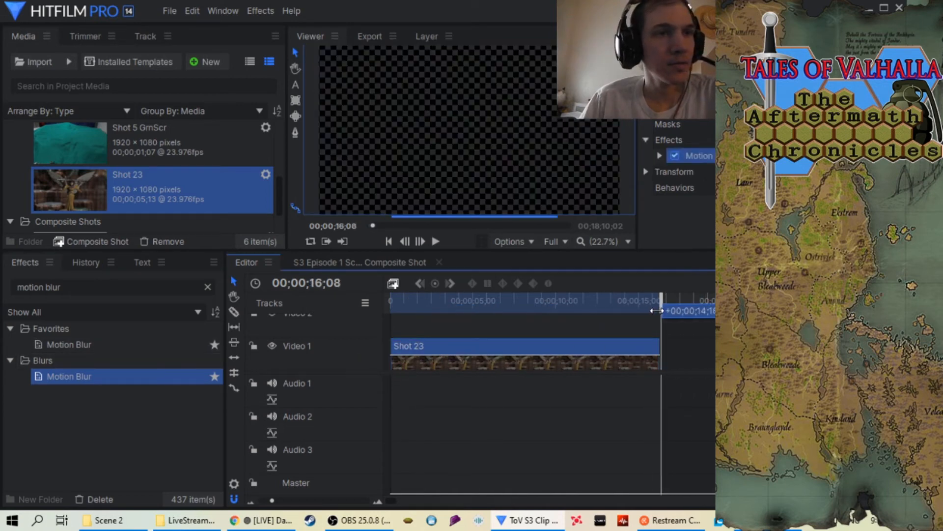
scroll(331, 500, up, 5)
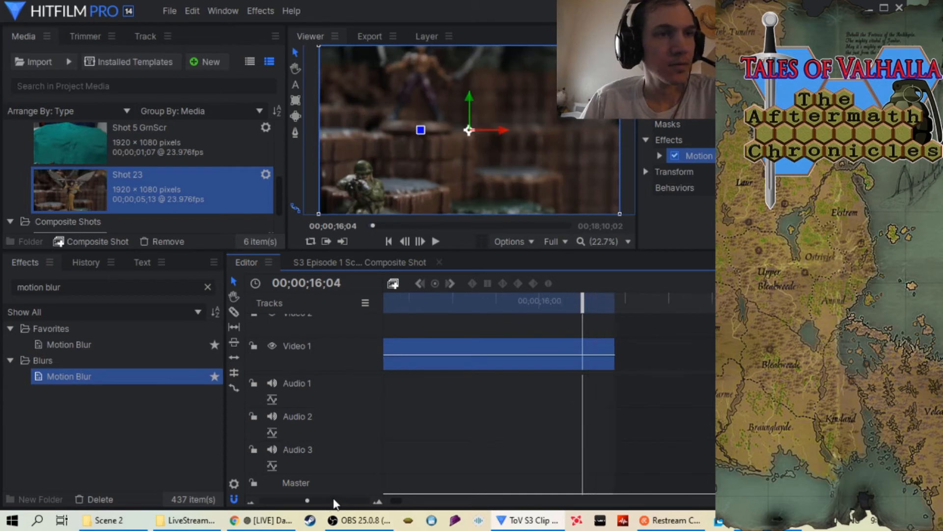
scroll(327, 496, down, 7)
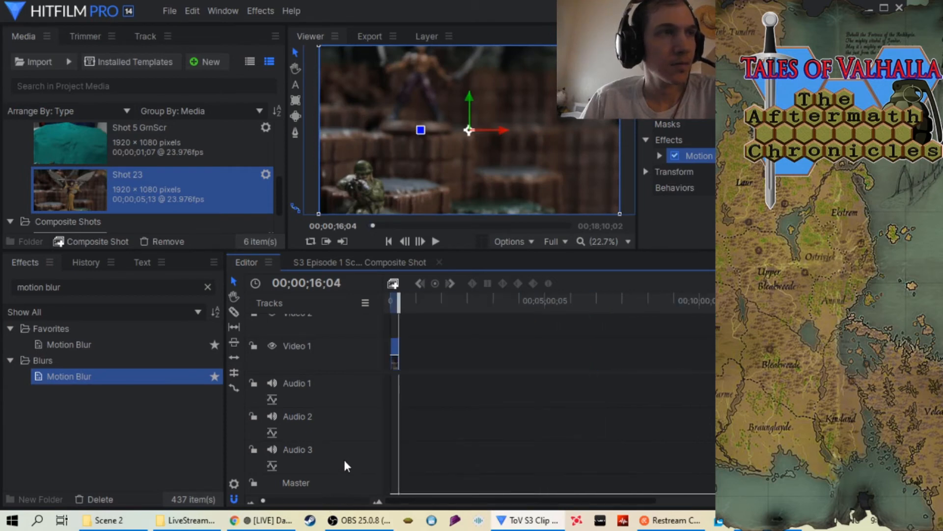
scroll(306, 493, up, 3)
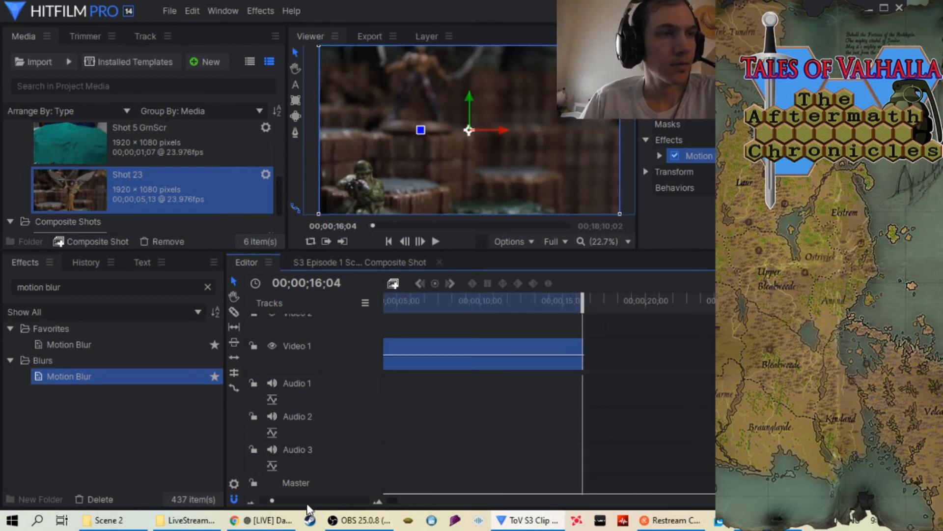
Play the slowed Shot 23 clip from its start, and replay it from an earlier section to check the motion
drag(577, 315, 309, 331)
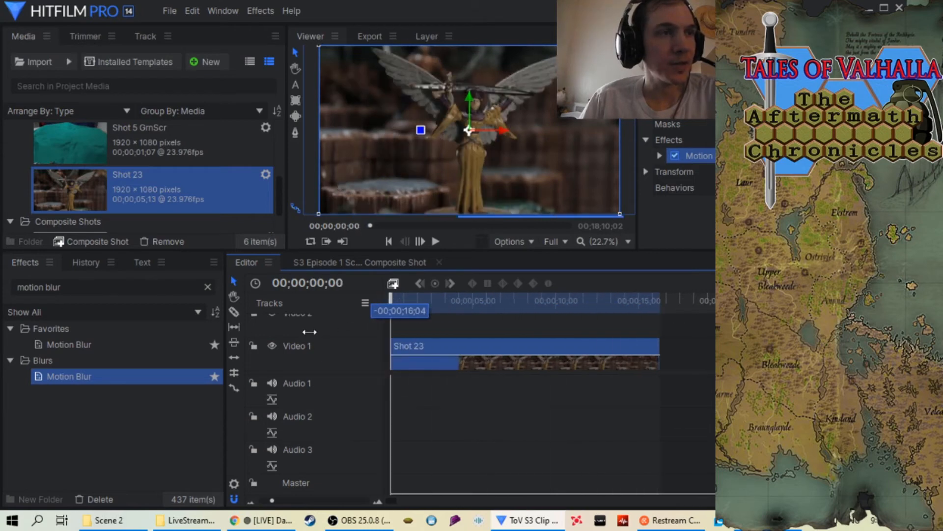
click(434, 242)
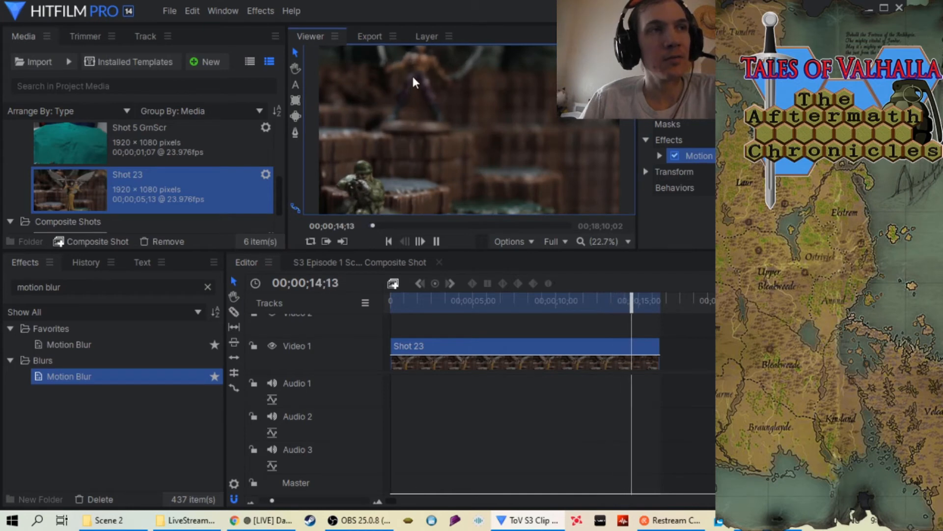
click(436, 241)
drag(676, 306, 549, 332)
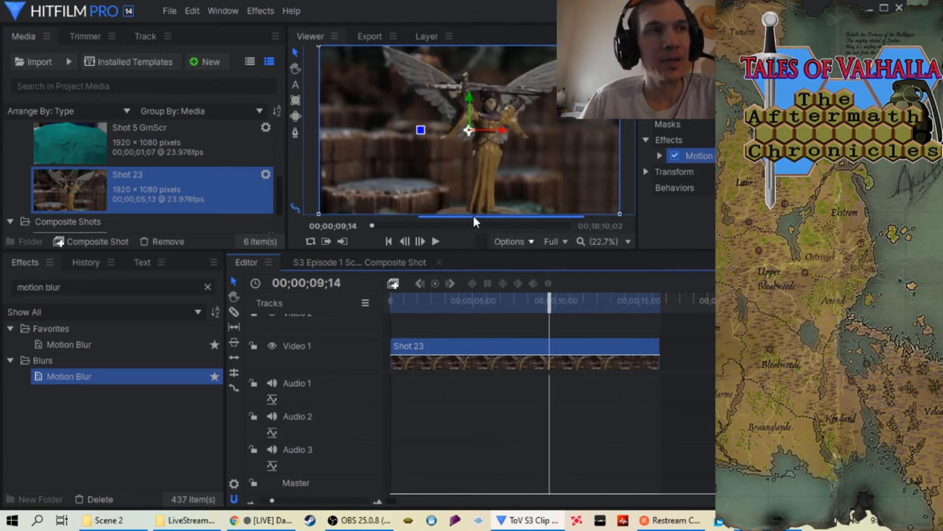
drag(549, 299, 457, 330)
click(435, 239)
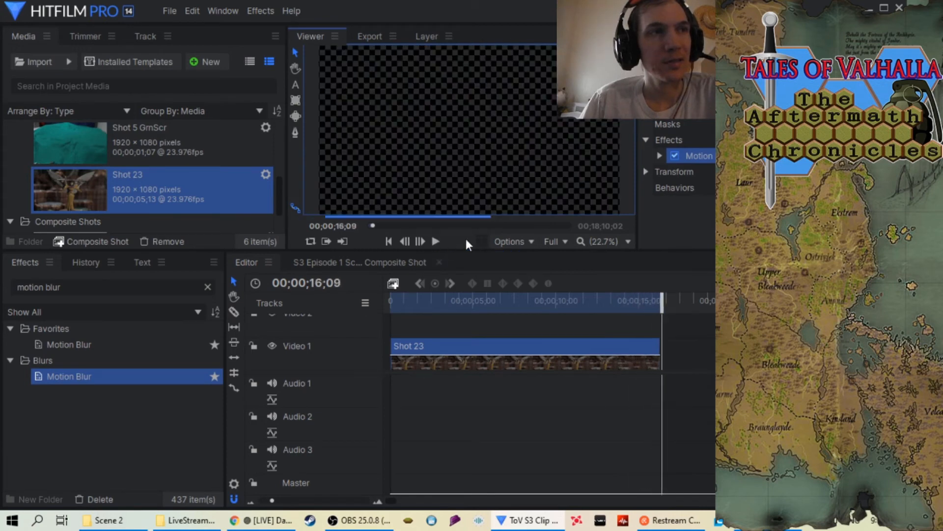
Add the in-to-out area for Shot 23 to the export queue and bring its output path into view
click(662, 302)
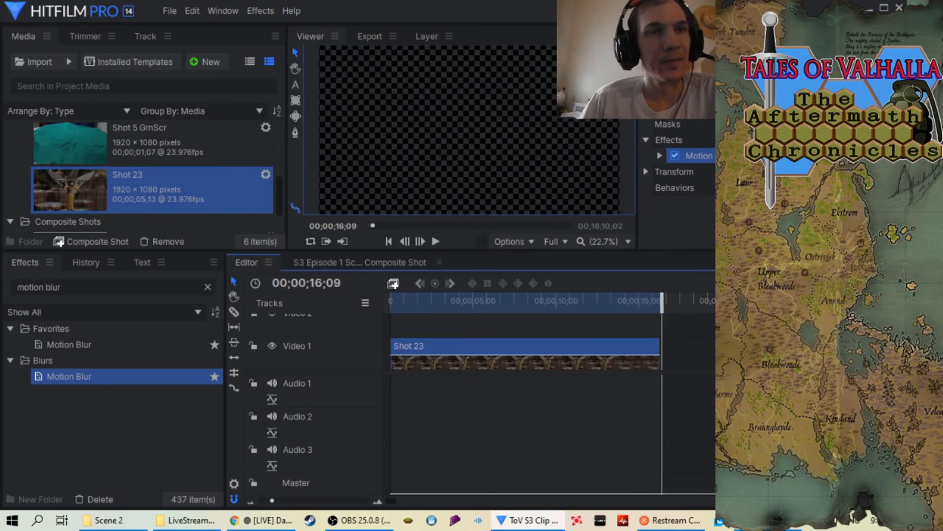
click(727, 315)
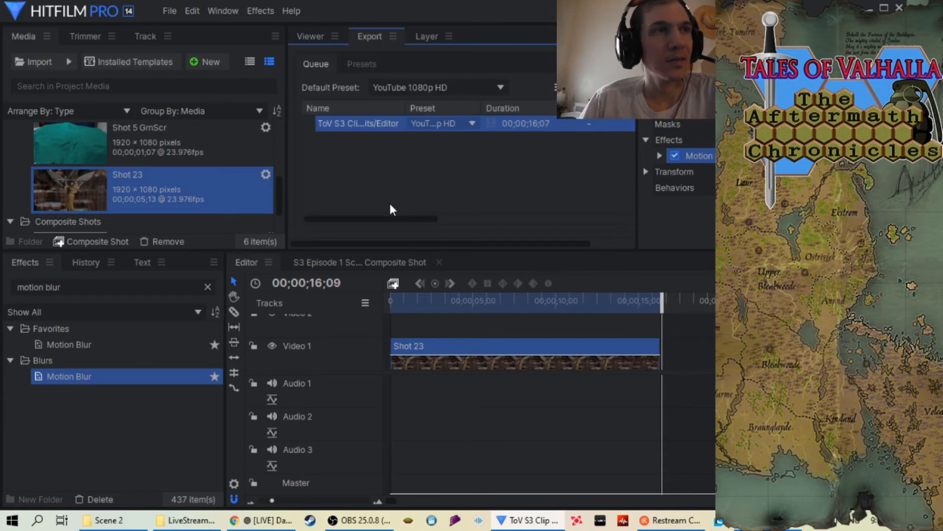
drag(391, 218, 491, 217)
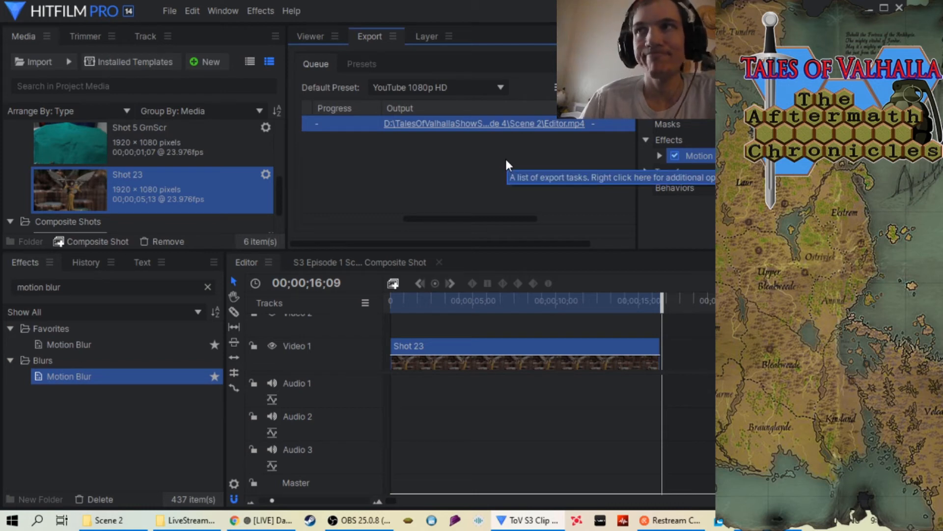
Set the export task's output file to "S3 Episode 4 Scene 2 Shot 23 at 34.mp4" in the Scene 2 folder and start exporting
right_click(495, 127)
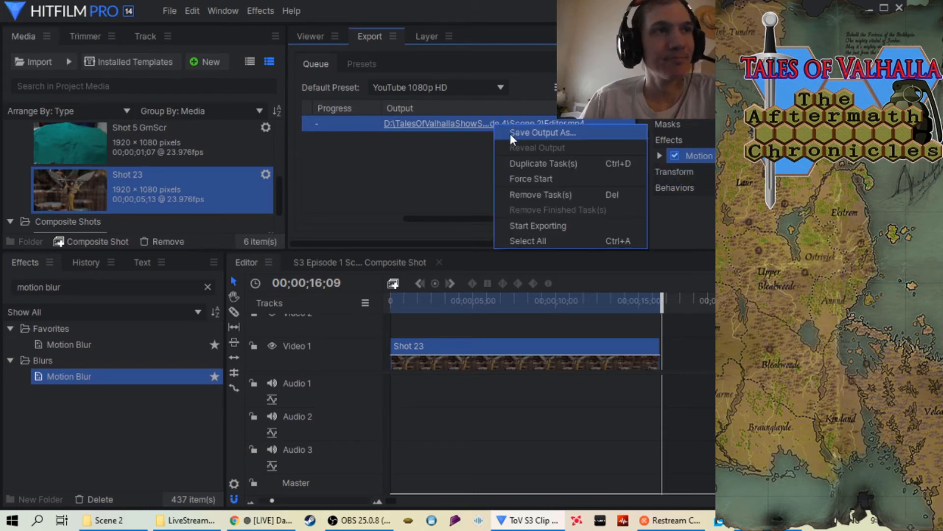
click(510, 133)
scroll(267, 181, down, 5)
click(252, 201)
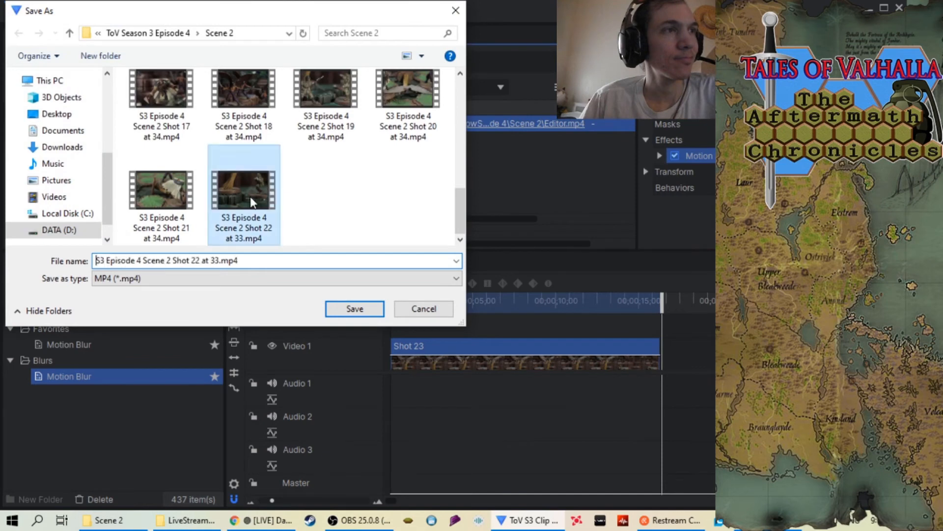
click(220, 262)
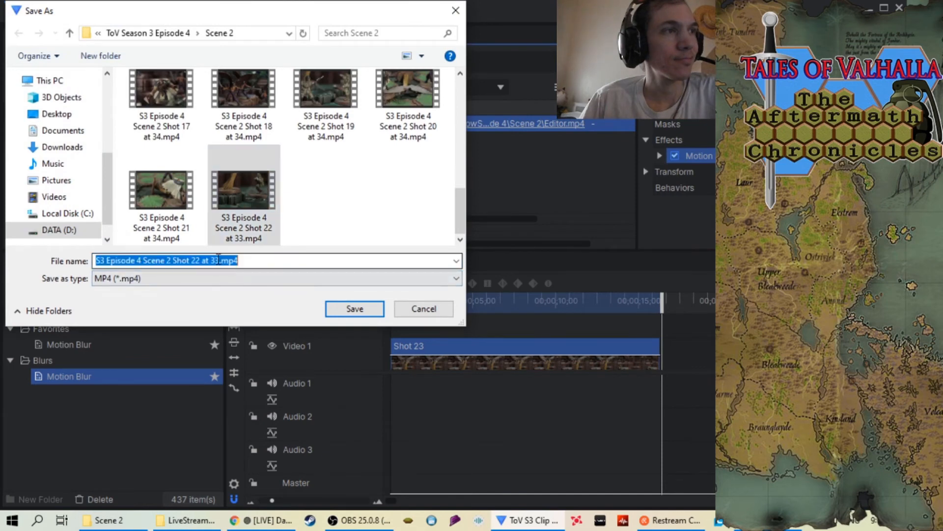
click(221, 262)
key(BackSpace)
text(4)
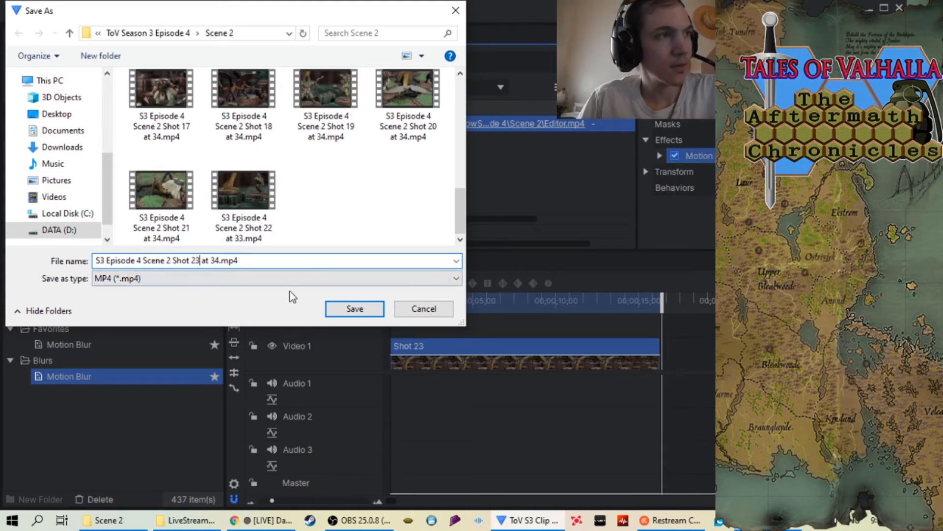
click(363, 308)
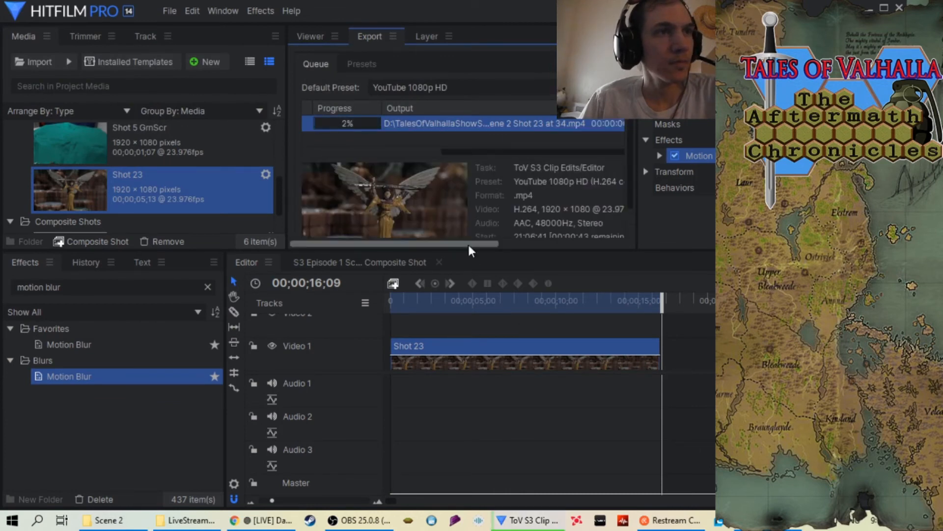
Follow the Shot 23 export until it finishes, and remove the finished task from the export queue
drag(501, 152, 376, 149)
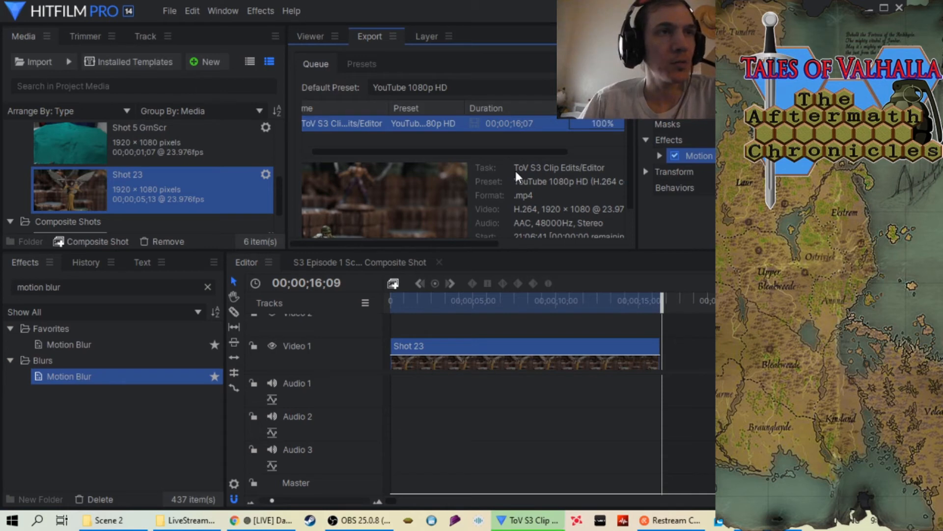
right_click(550, 123)
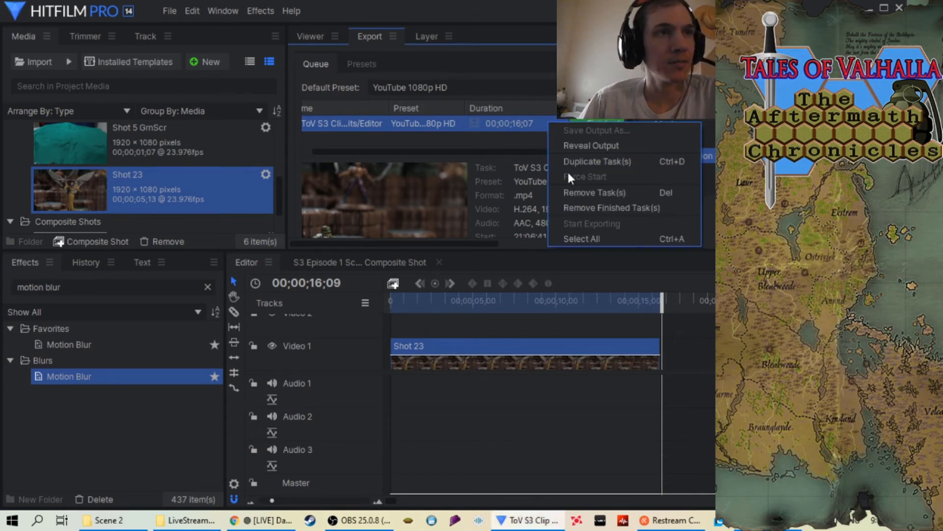
click(572, 201)
Return to the viewer and remove the Shot 23 sequence from the project, including its timeline use
click(297, 35)
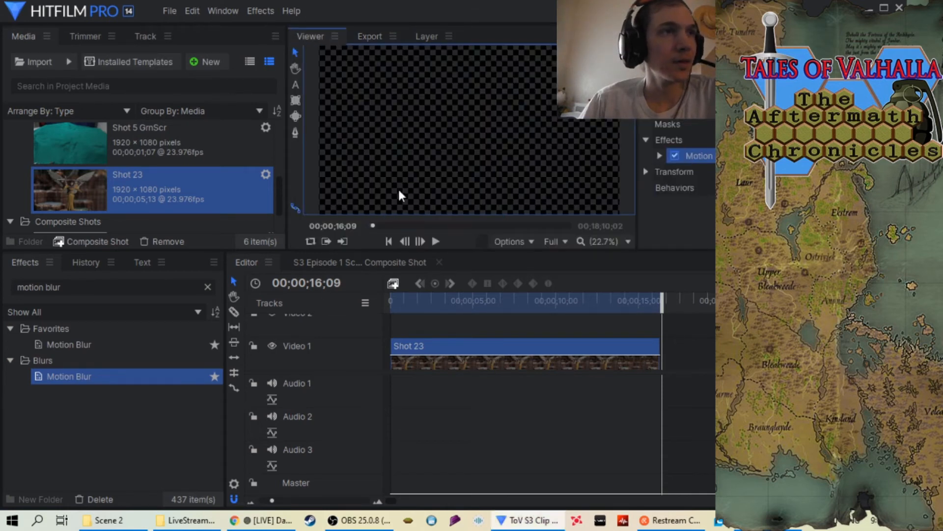
right_click(98, 191)
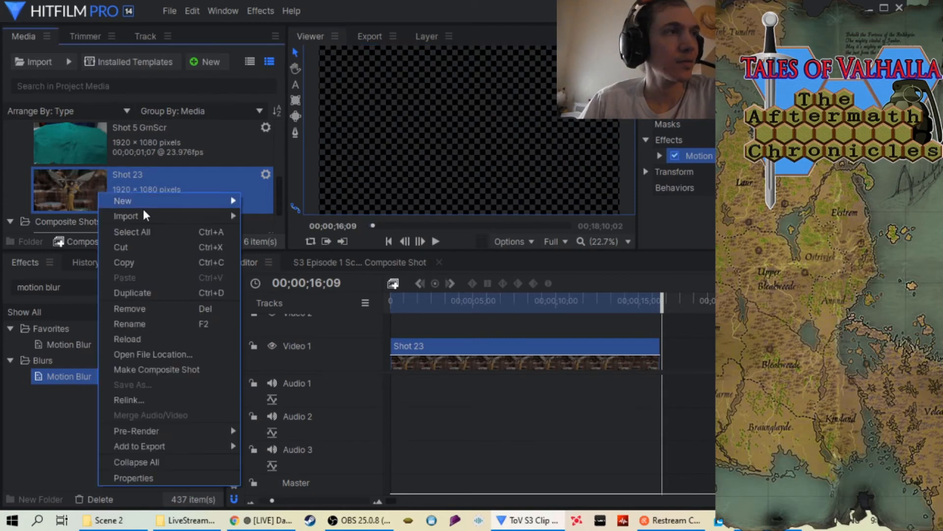
click(170, 309)
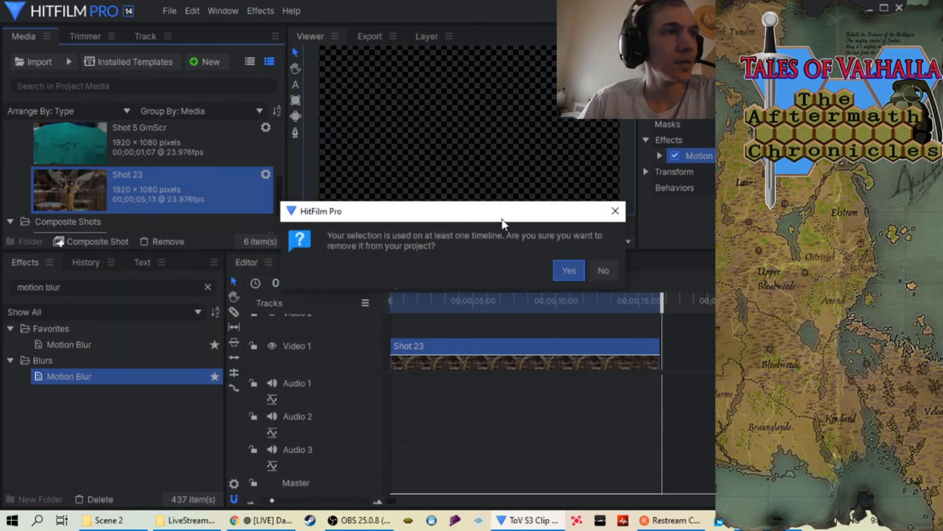
click(584, 269)
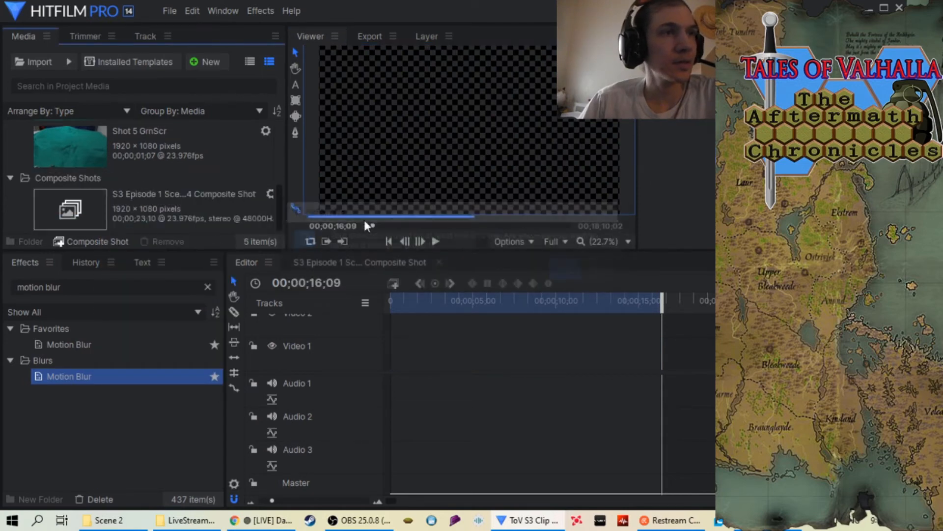
Import the Shot 24 folder from Scene 2 into the project media as an image sequence
right_click(8, 149)
mouse_move(60, 175)
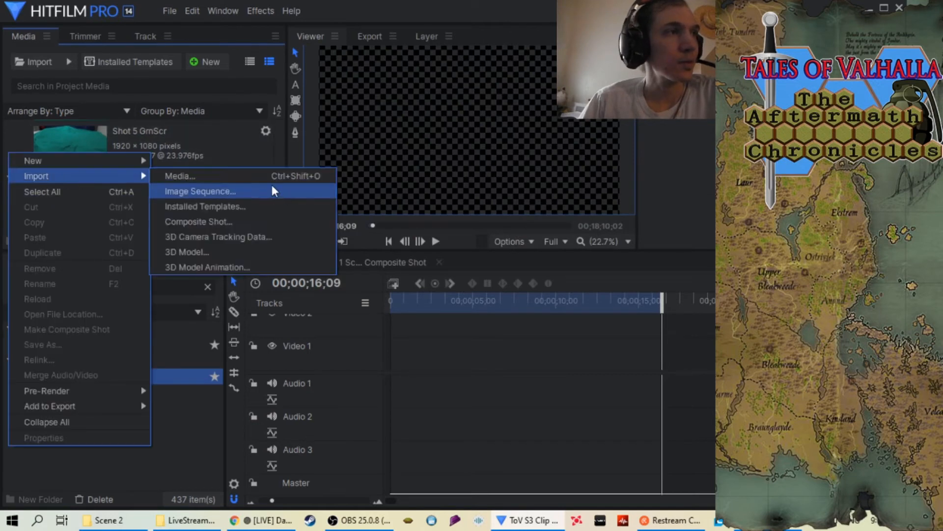
click(240, 195)
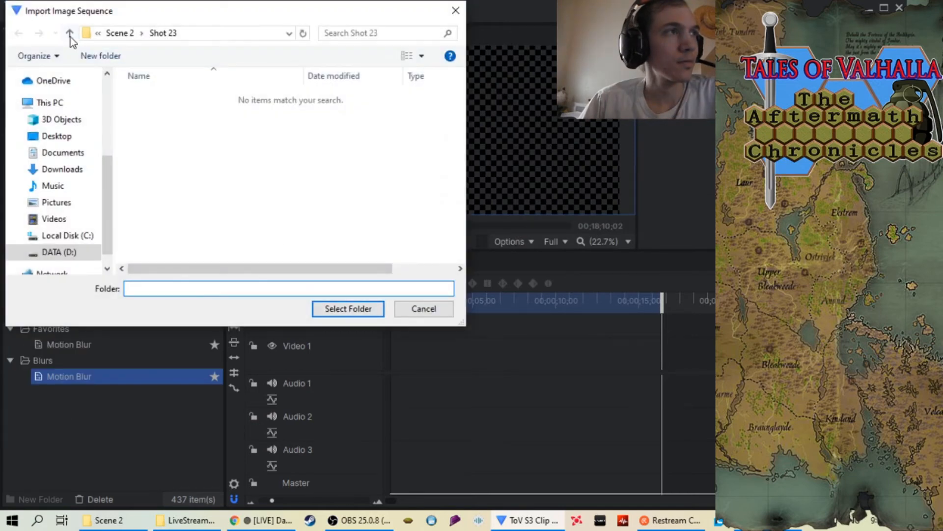
click(69, 35)
scroll(305, 186, down, 5)
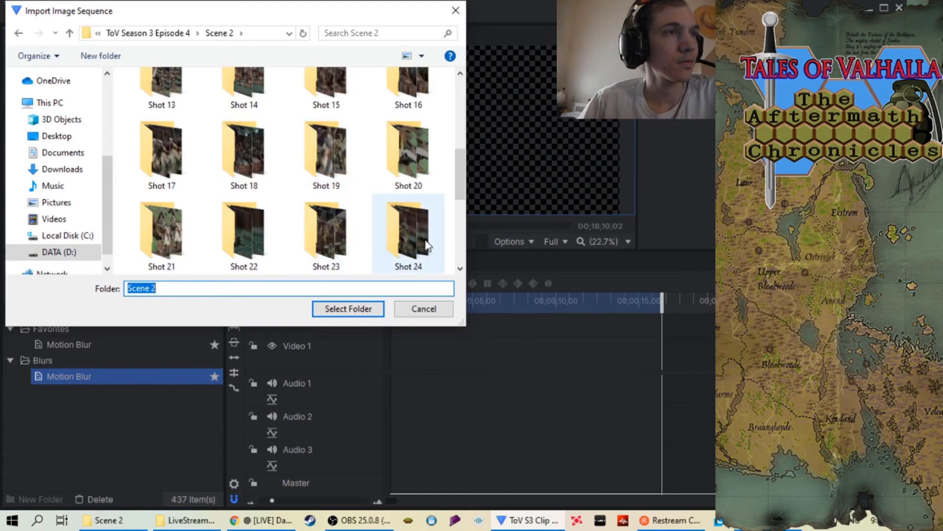
click(427, 246)
click(366, 315)
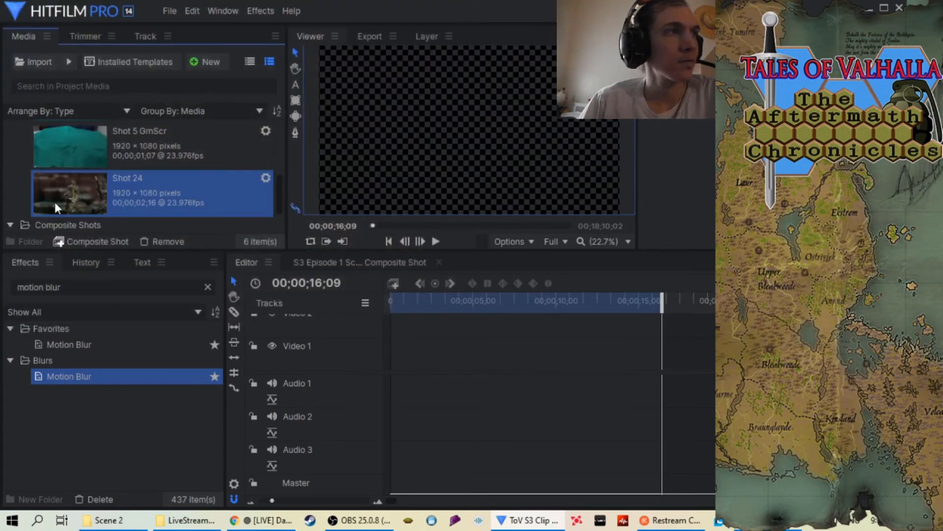
Place the Shot 24 sequence at the start of Video 1 and shorten the in-to-out area to just past the clip
drag(55, 202, 400, 337)
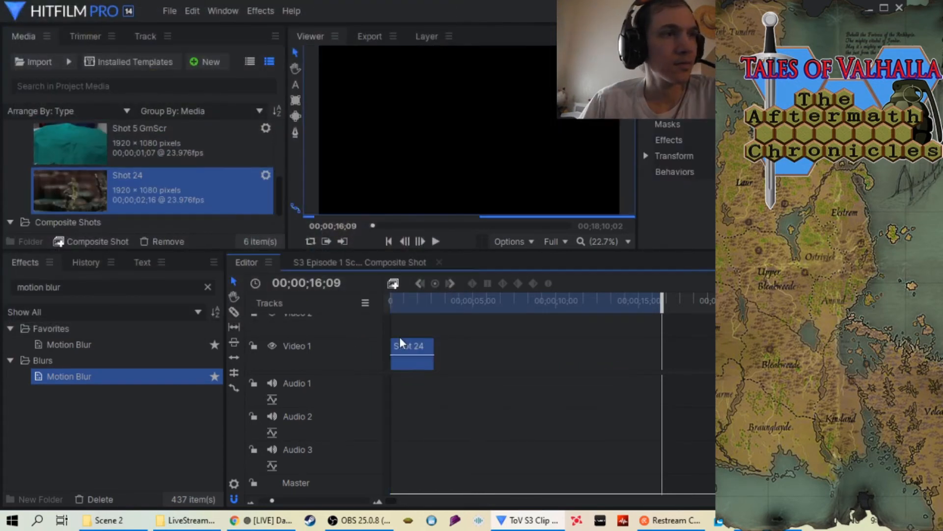
drag(672, 299, 448, 303)
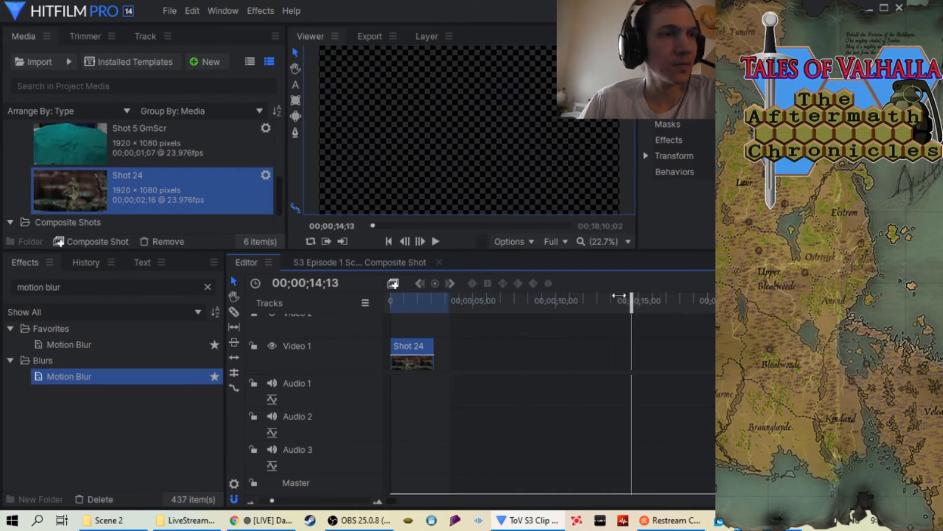
drag(631, 298, 389, 305)
Set the Shot 24 clip's speed to 34%
right_click(407, 350)
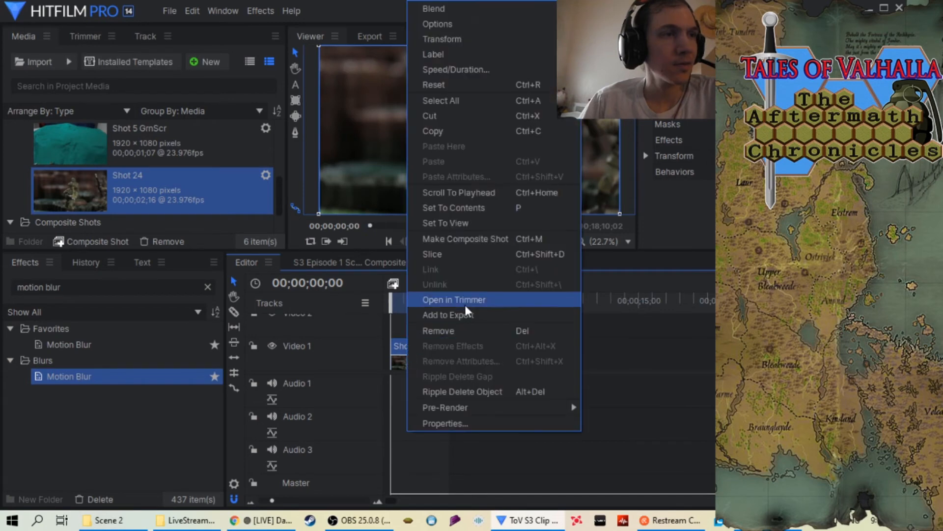
click(472, 69)
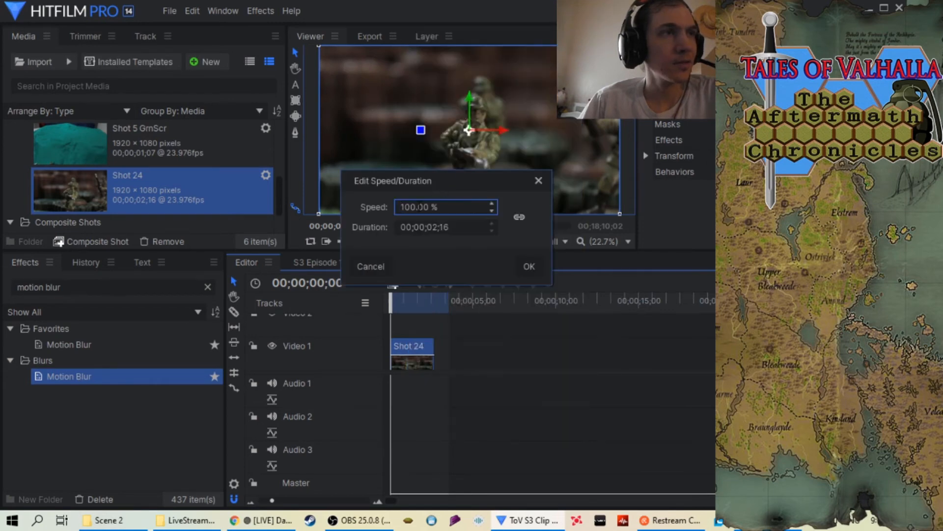
key(BackSpace)
key(BackSpace)
key(BackSpace)
key(BackSpace)
key(BackSpace)
key(BackSpace)
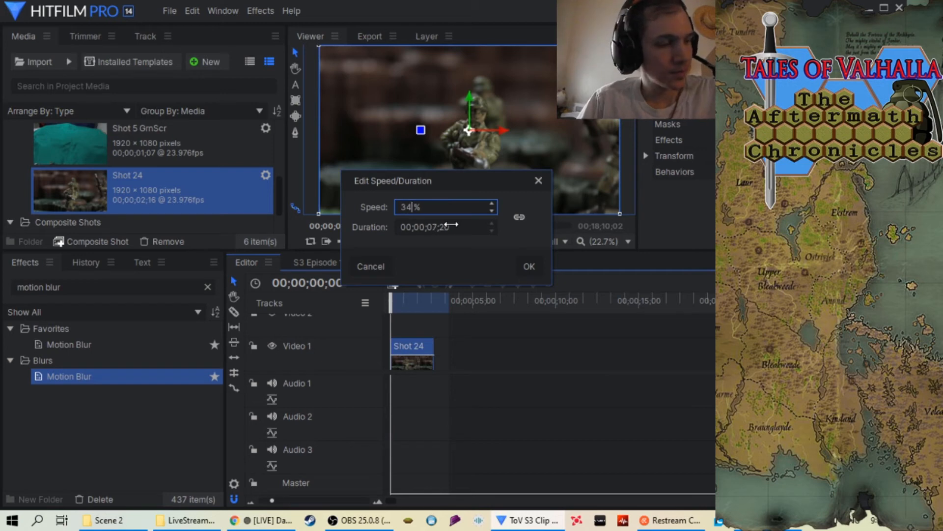
click(533, 264)
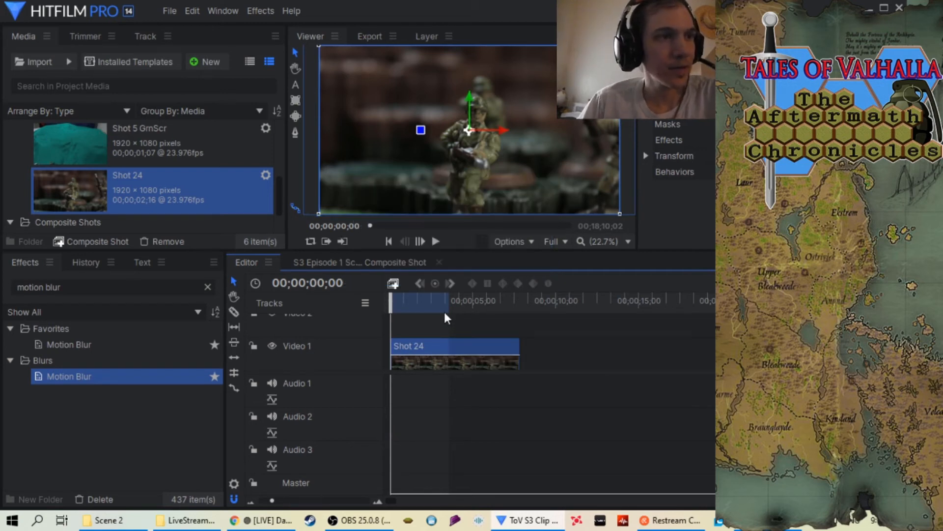
Apply Motion Blur to the Shot 24 clip and align the in-to-out area's end with the end of the slowed clip
drag(446, 317, 520, 315)
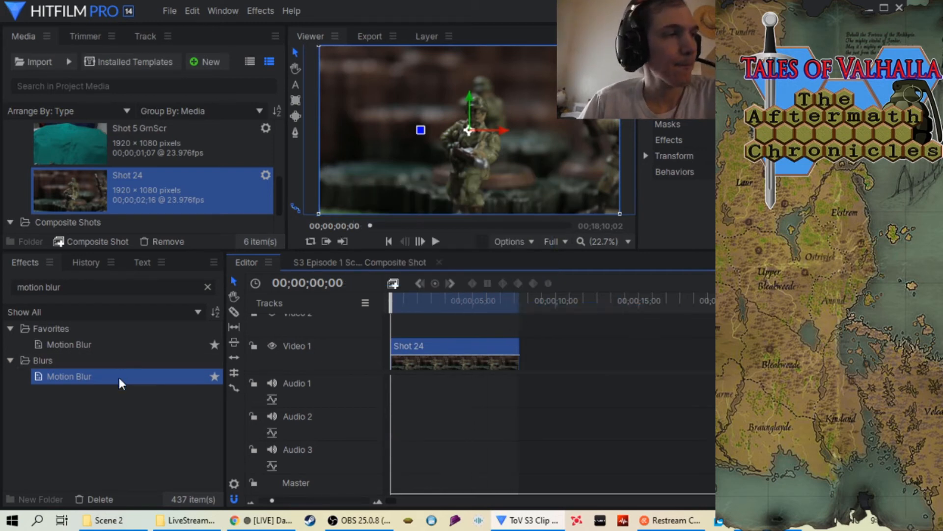
drag(121, 383, 415, 350)
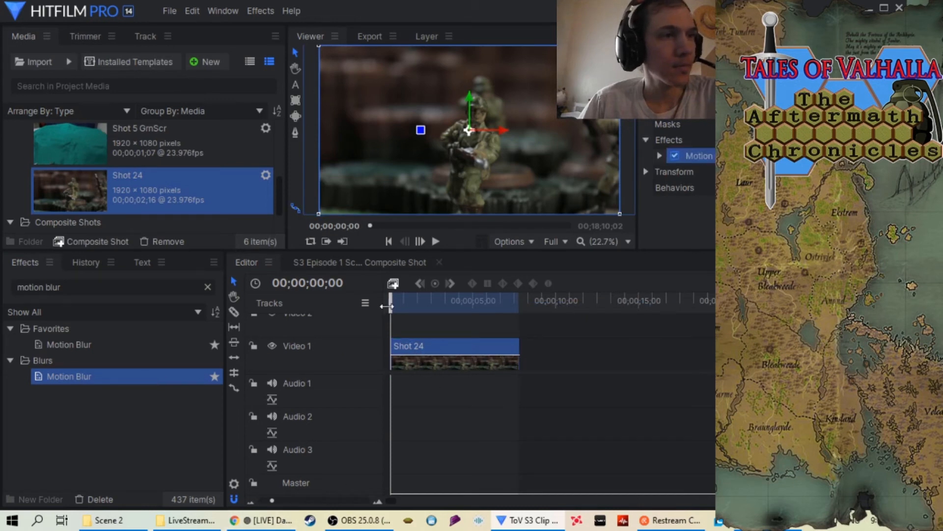
drag(387, 306, 505, 307)
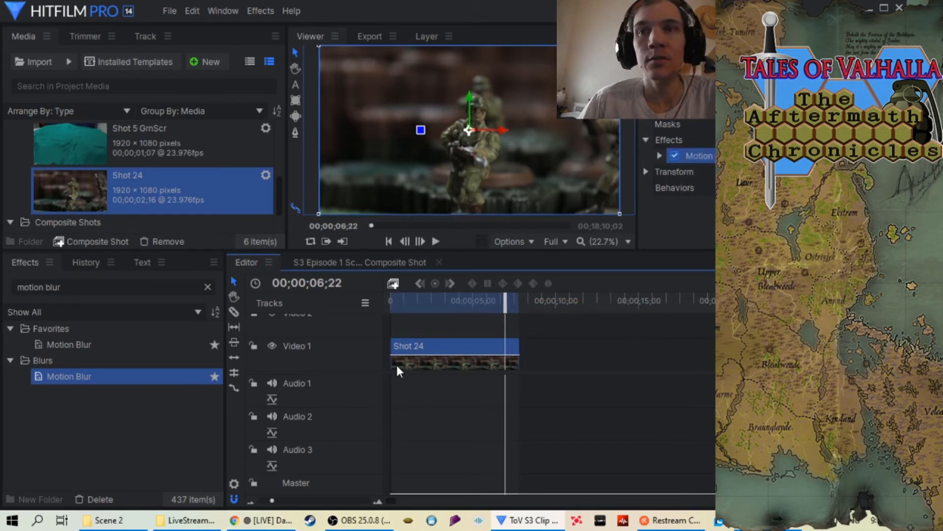
click(357, 500)
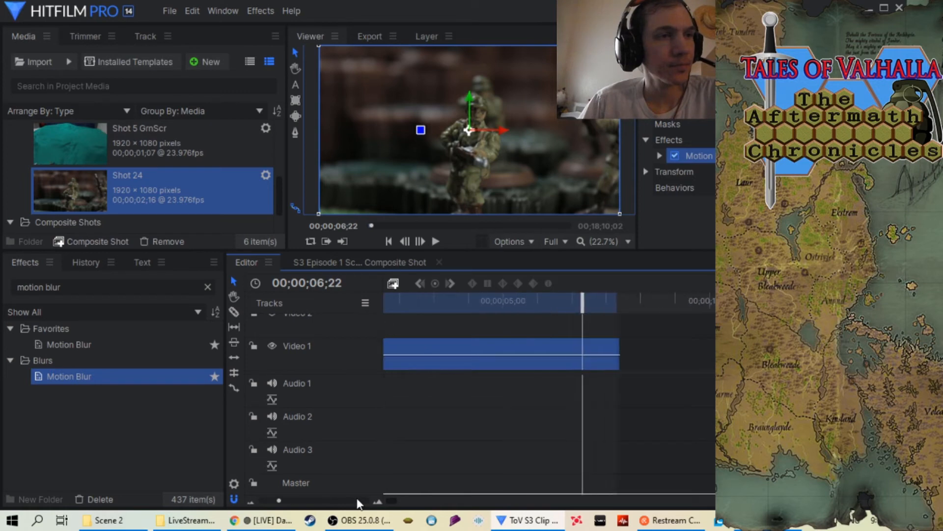
click(357, 499)
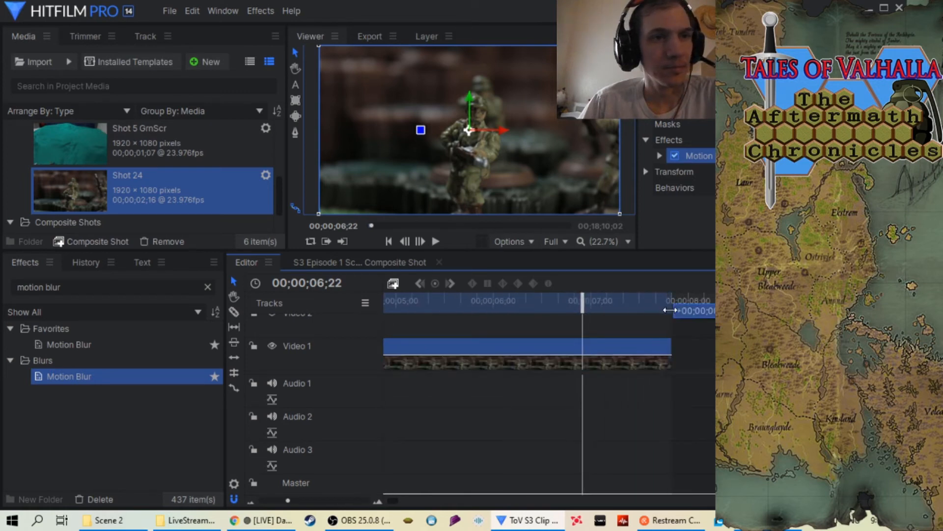
drag(291, 499, 274, 499)
Play the slowed Shot 24 clip from the start twice to check its motion, and return the playhead near the beginning
drag(505, 301, 390, 301)
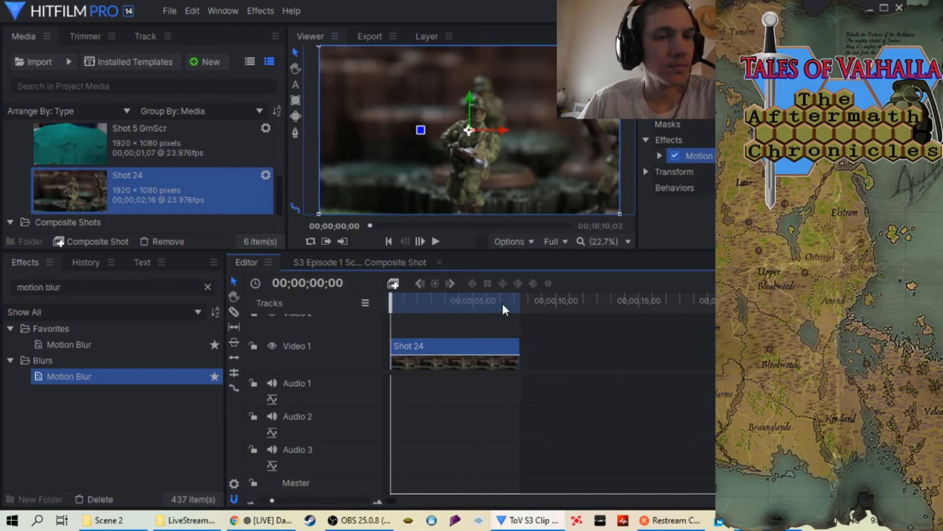
click(435, 242)
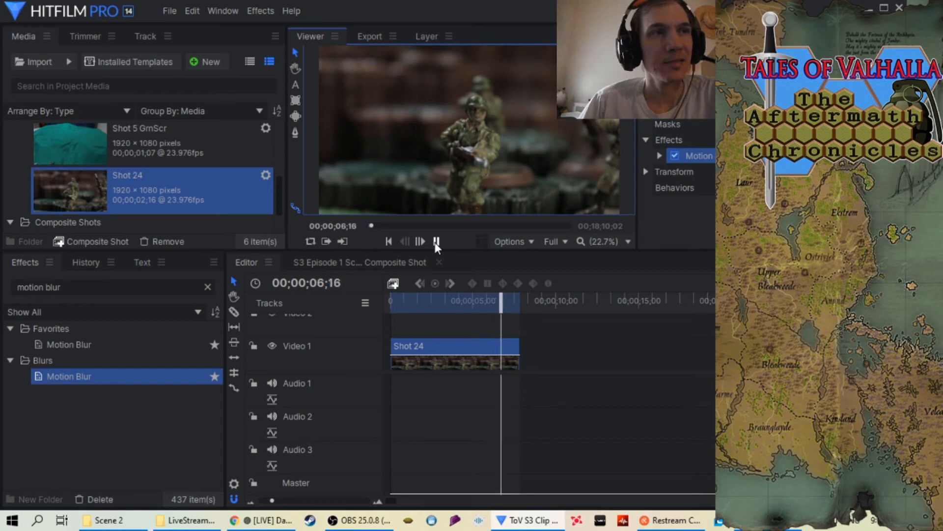
click(435, 242)
drag(520, 304, 393, 307)
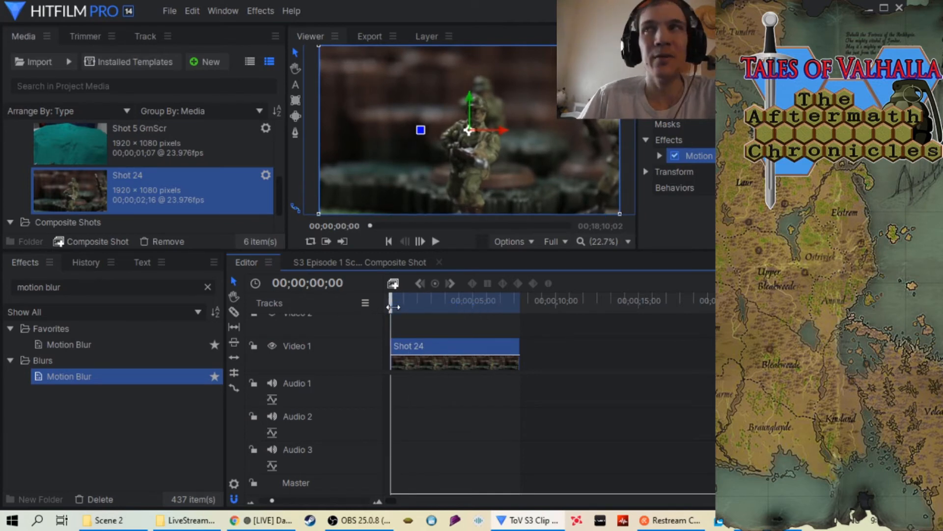
mouse_move(393, 307)
mouse_down()
mouse_move(516, 311)
mouse_move(397, 311)
mouse_up()
click(434, 239)
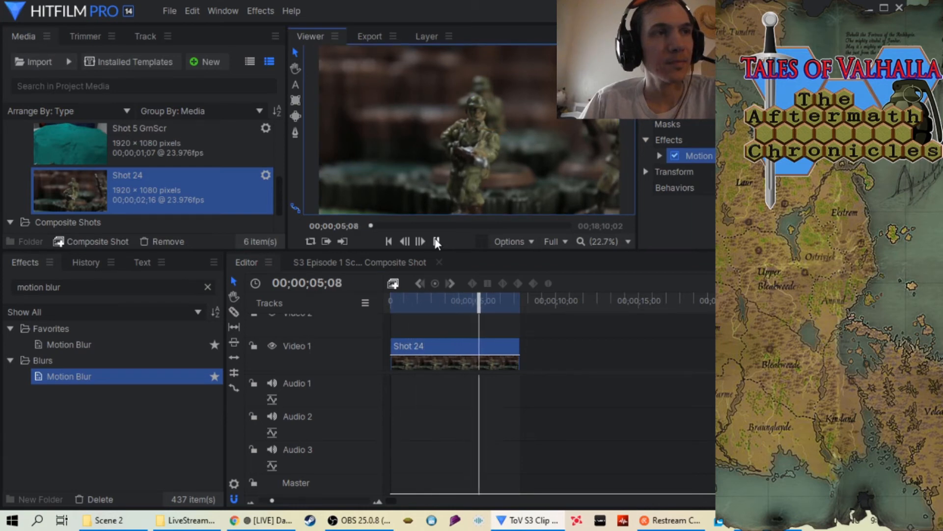
click(435, 241)
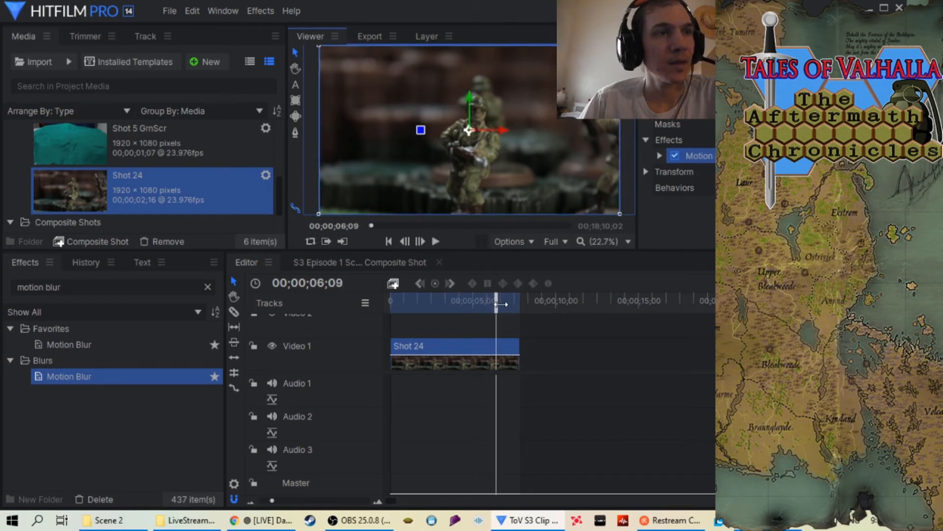
click(395, 305)
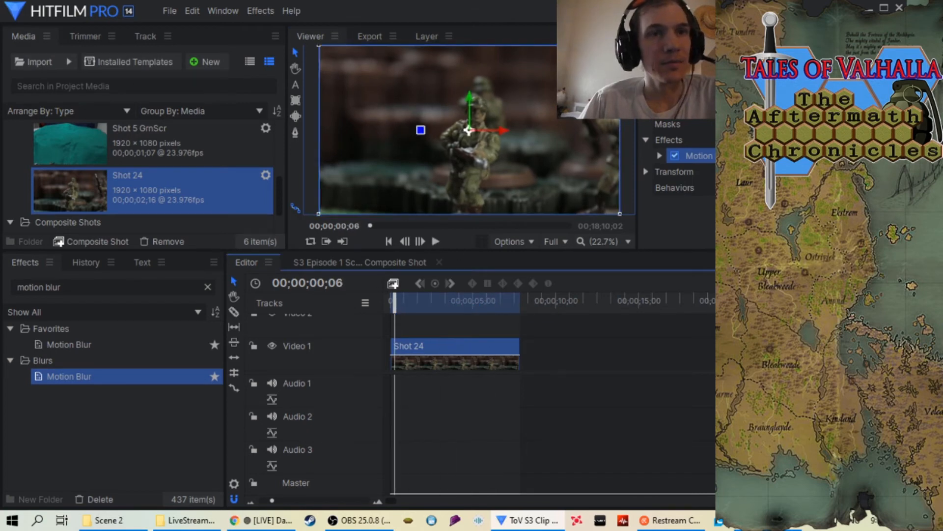
Add the in-to-out area for Shot 24 to the export queue and bring its output path into view
click(737, 283)
click(724, 315)
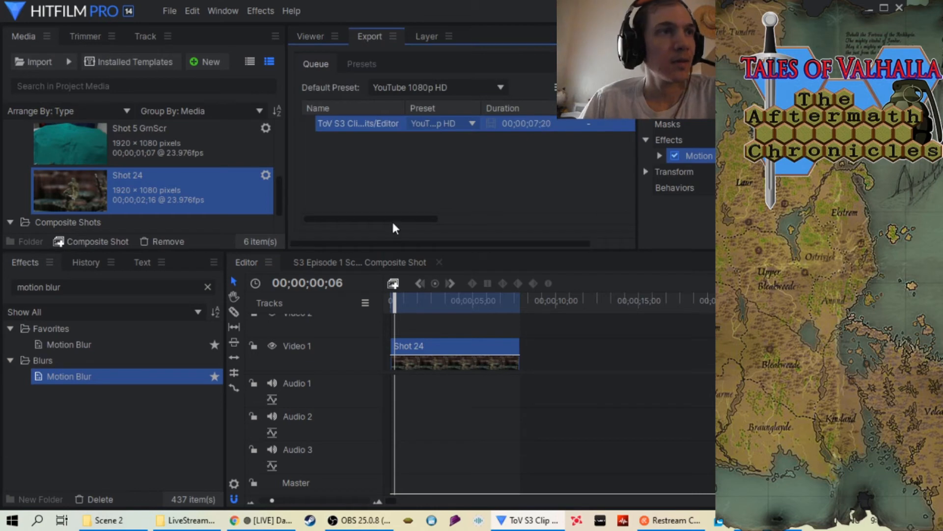
drag(391, 219, 520, 138)
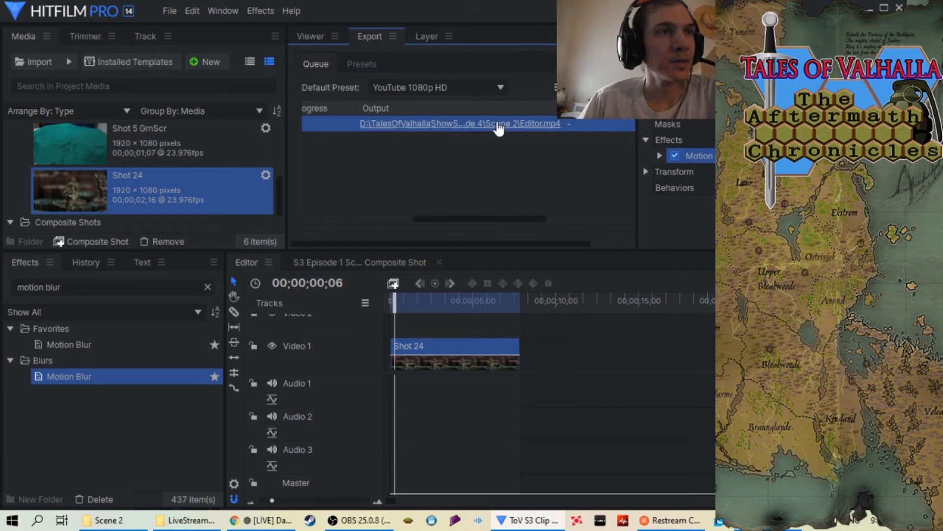
Set the export task's output file to "S3 Episode 4 Scene 2 Shot 24 at 34.mp4" in the Scene 2 folder and start exporting
right_click(494, 123)
click(506, 133)
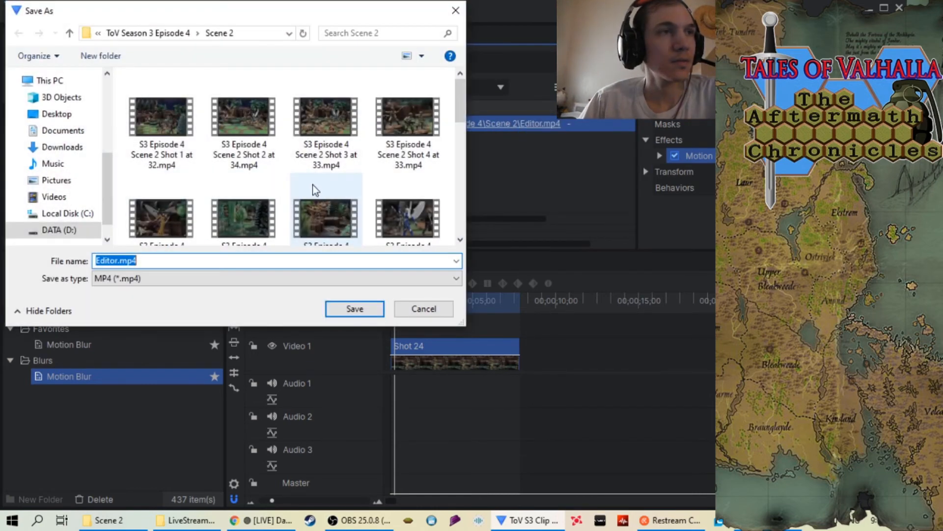
click(322, 191)
click(200, 261)
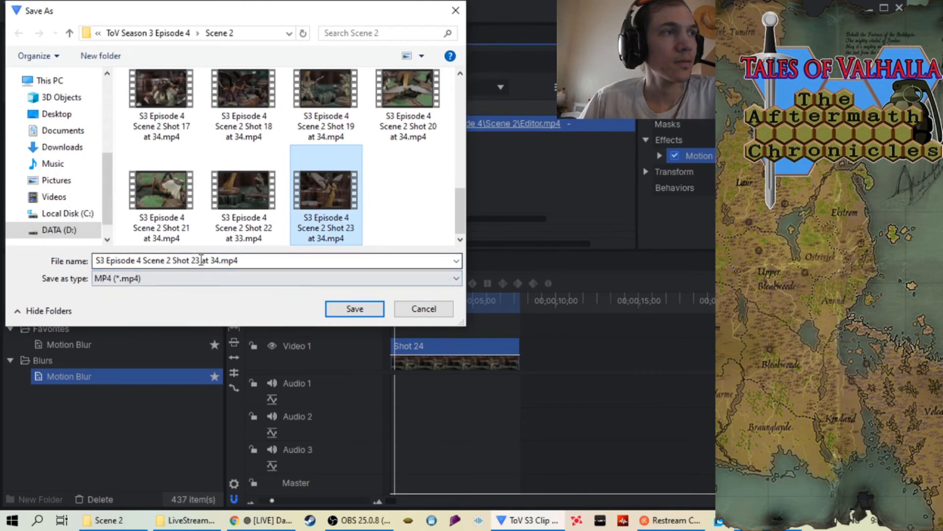
click(201, 260)
click(200, 260)
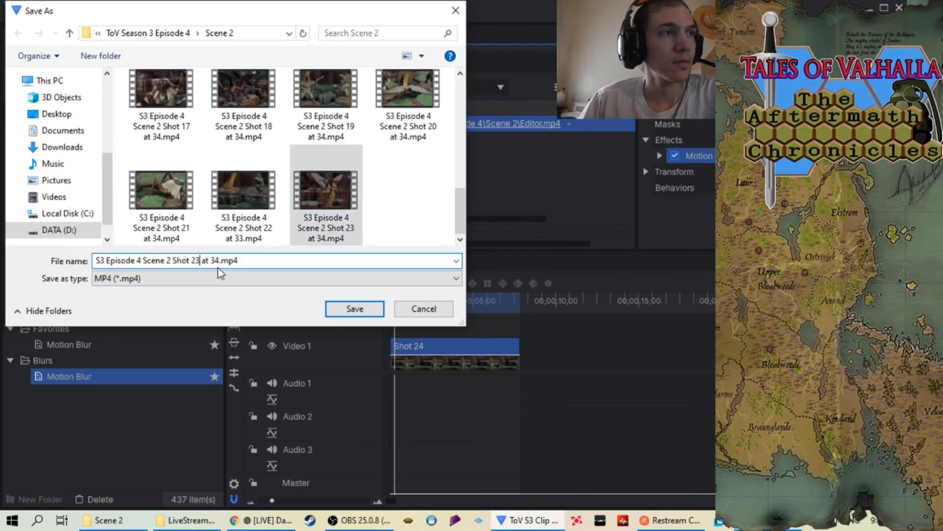
key(BackSpace)
text(4)
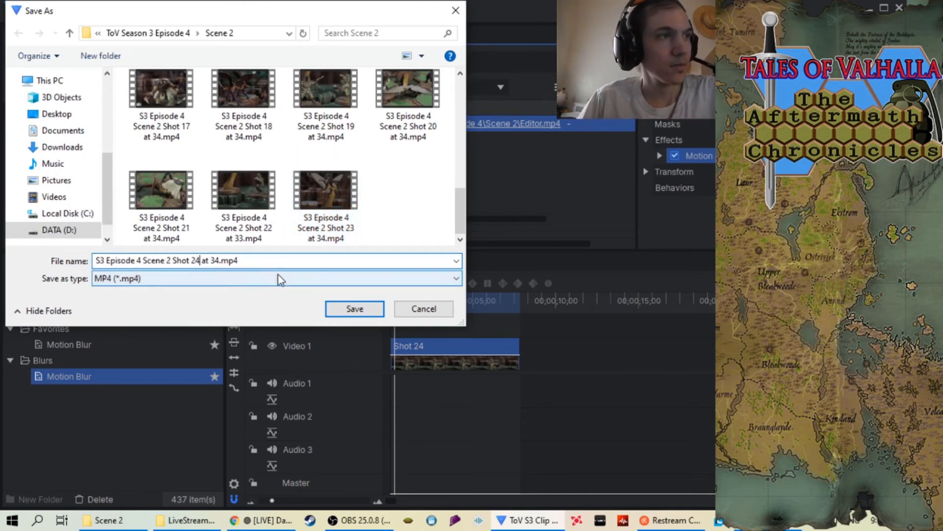
click(354, 310)
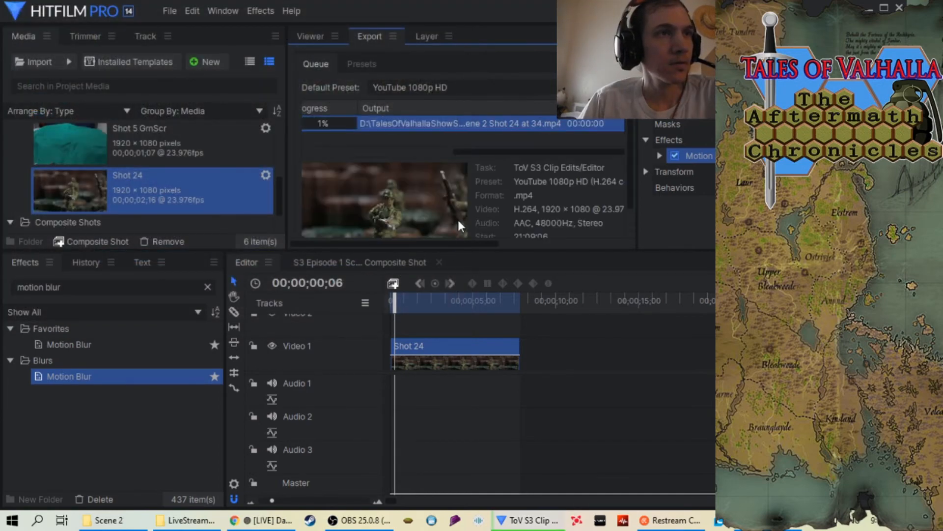
Follow the Shot 24 export until it finishes, and remove the finished task from the export queue
drag(505, 153, 389, 161)
scroll(534, 201, down, 1)
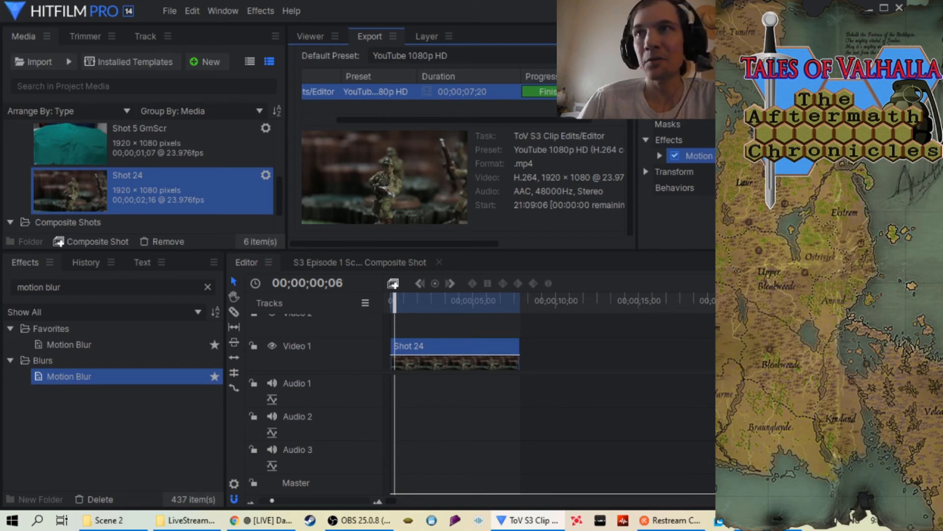
key(alt+Tab)
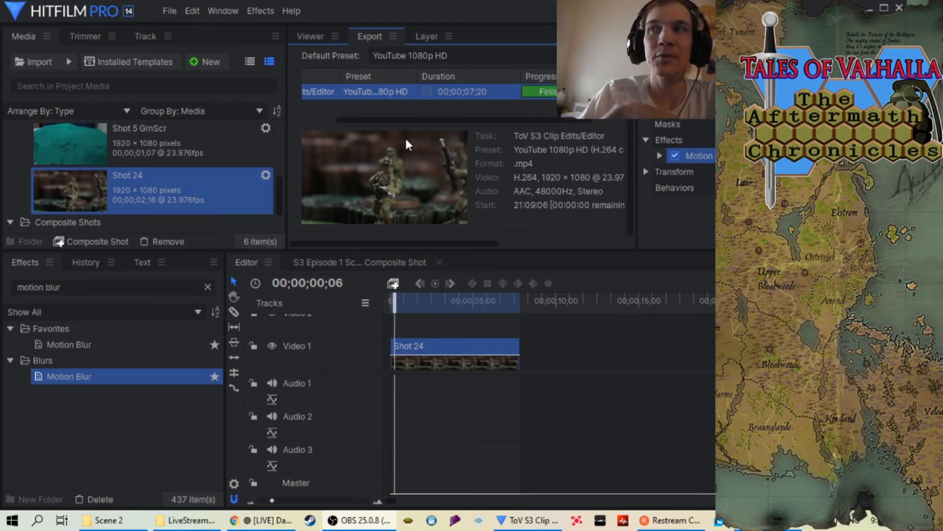
right_click(502, 91)
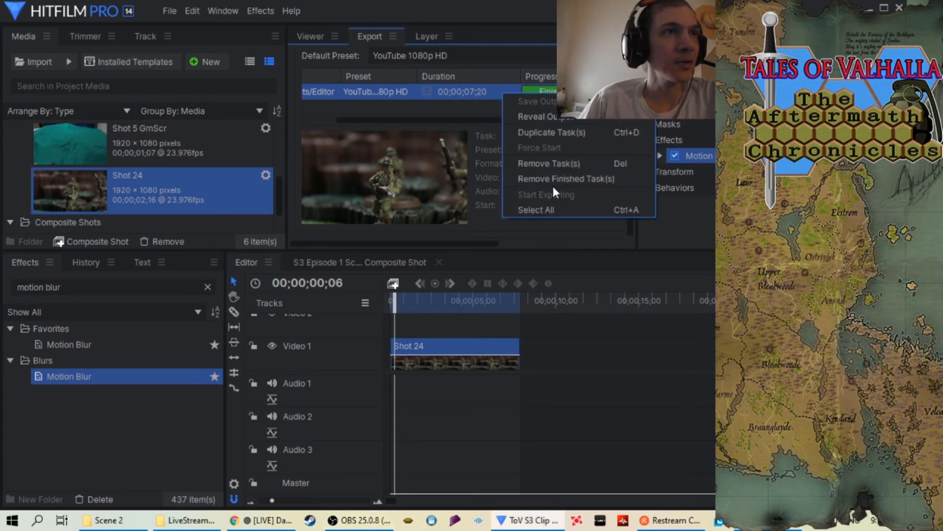
click(553, 182)
Return to the viewer and remove the Shot 24 sequence from the project, including its timeline use
click(302, 33)
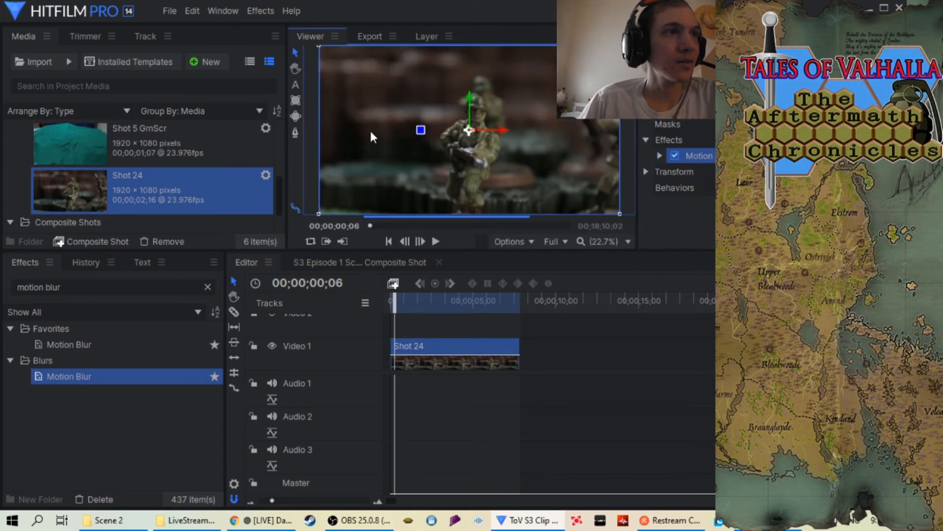
right_click(102, 184)
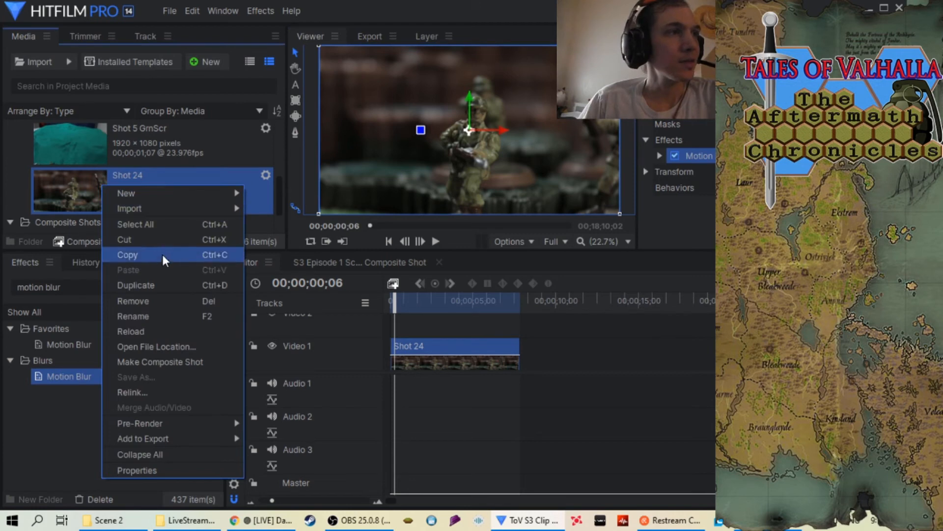
click(173, 305)
click(569, 272)
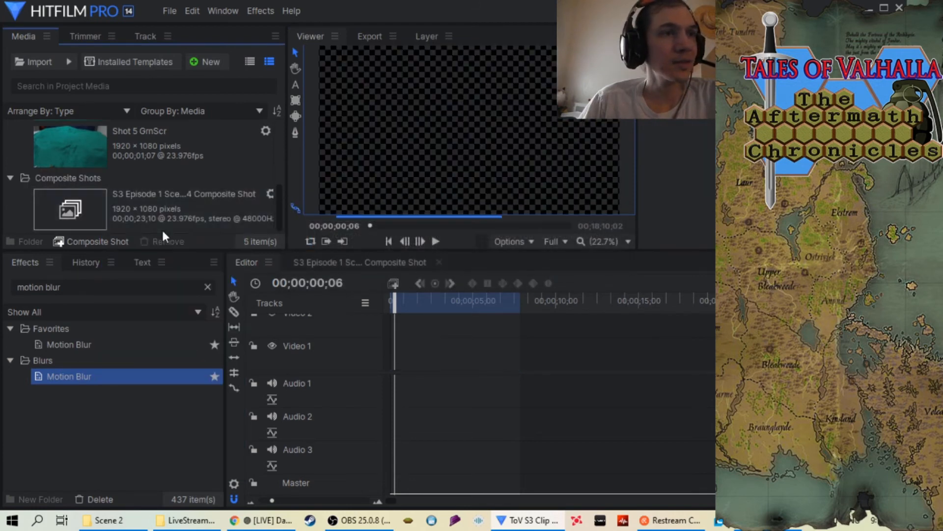
Import the Shot 25 folder from Scene 2 as an image sequence and place it at the start of the Video 1 track
right_click(20, 155)
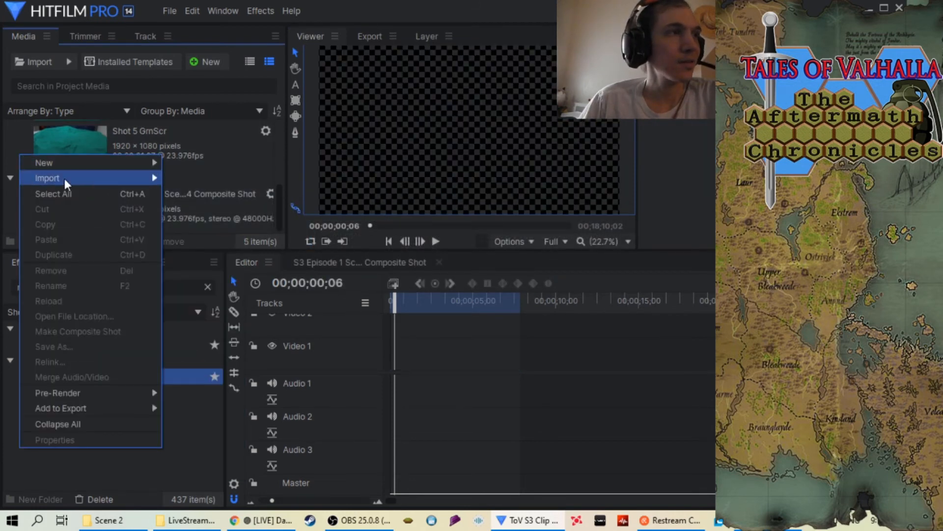
mouse_move(64, 178)
click(202, 194)
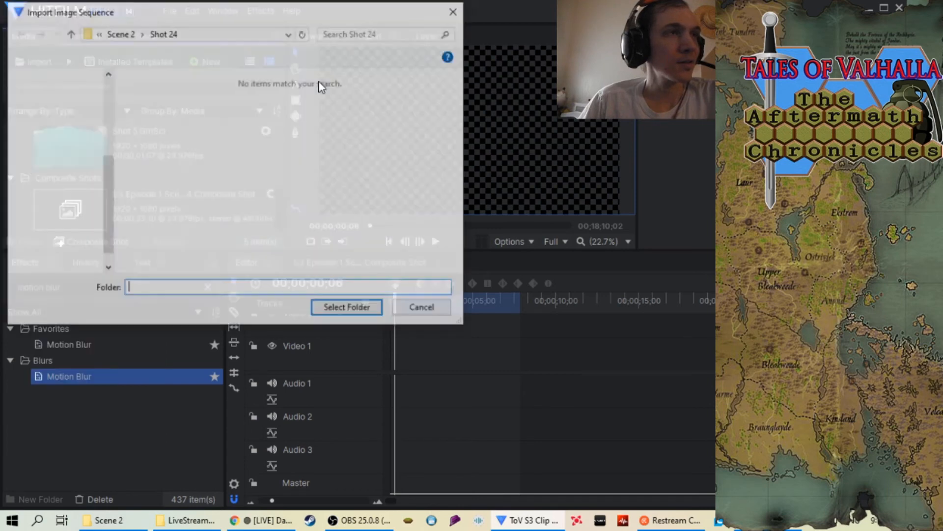
click(69, 33)
scroll(288, 178, down, 5)
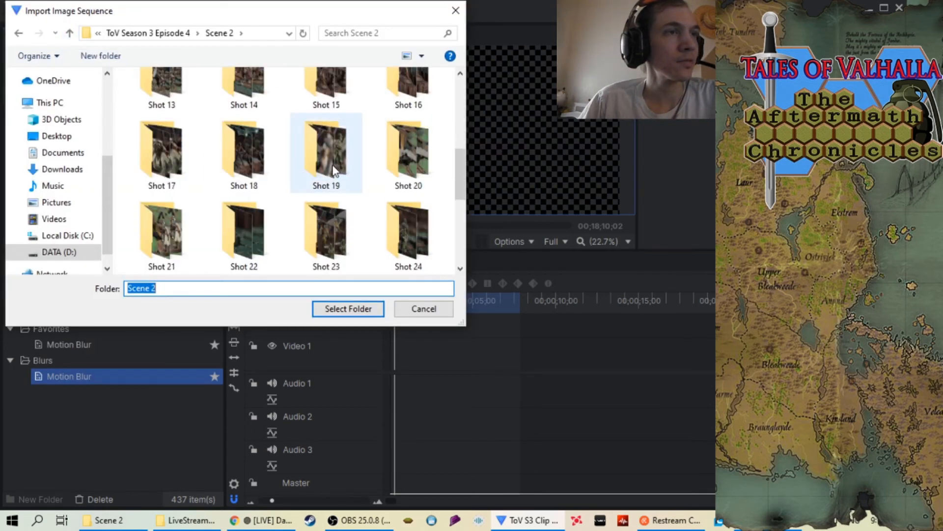
scroll(334, 172, down, 2)
click(170, 236)
click(353, 312)
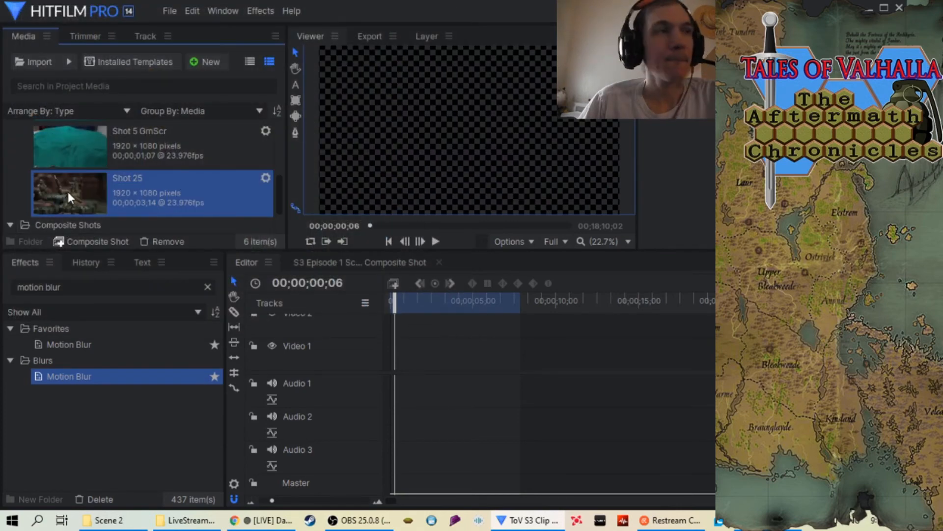
drag(66, 191, 391, 358)
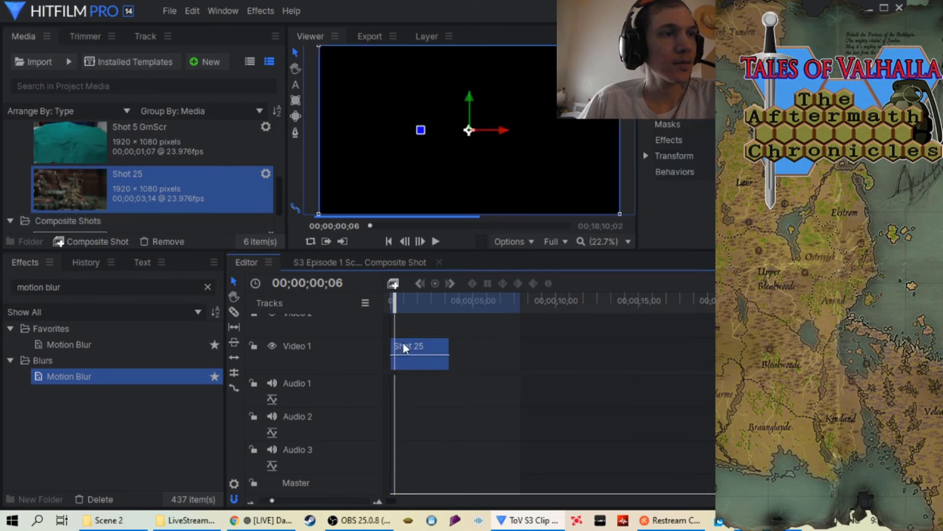
mouse_move(398, 304)
mouse_down()
mouse_move(418, 304)
mouse_move(391, 304)
mouse_up()
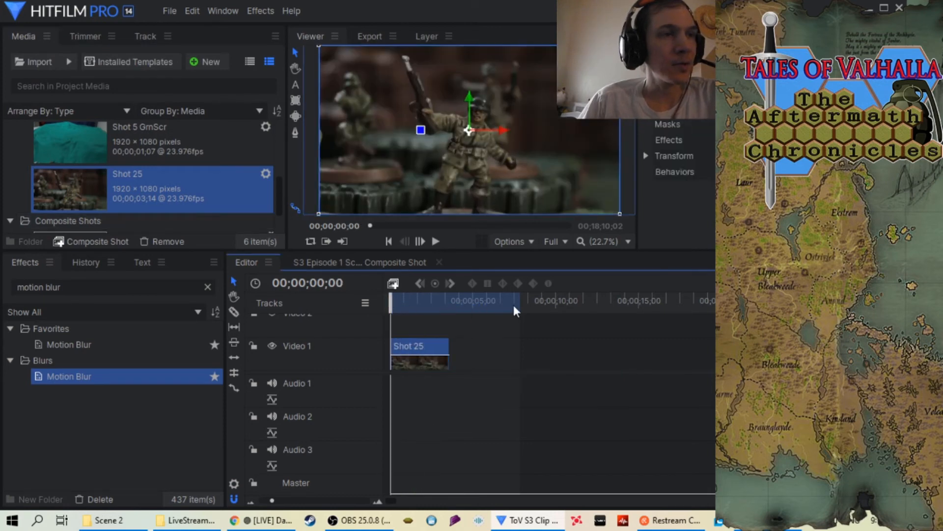
Set the Shot 25 clip's speed to 34%
right_click(423, 343)
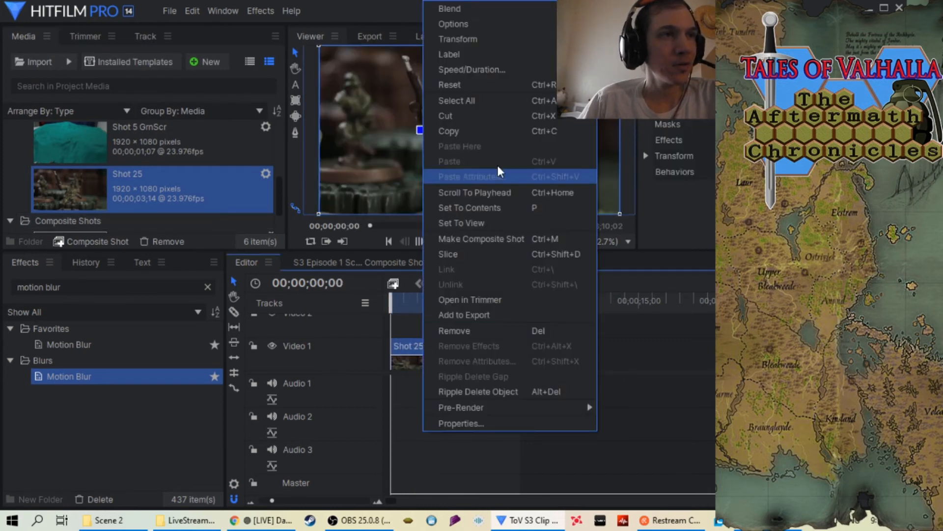
click(500, 69)
click(431, 207)
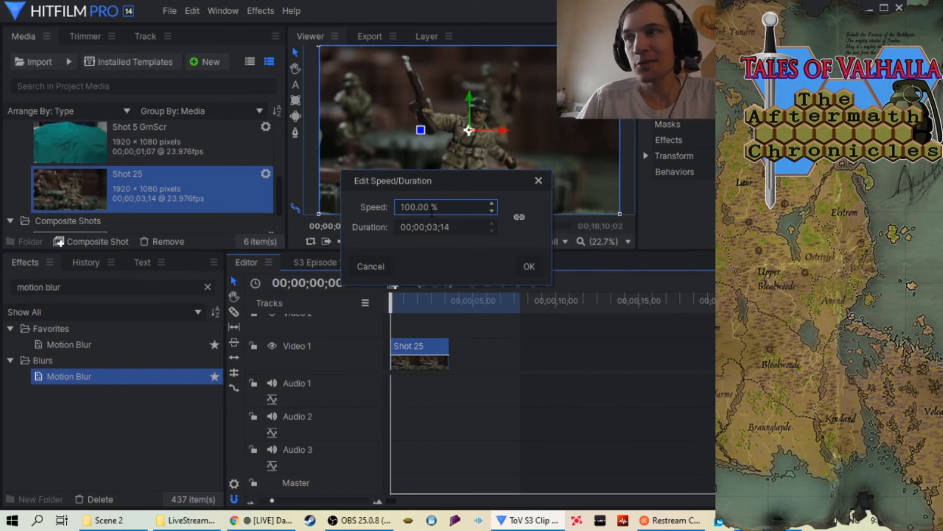
key(BackSpace)
key(BackSpace)
key(BackSpace)
key(BackSpace)
key(BackSpace)
key(BackSpace)
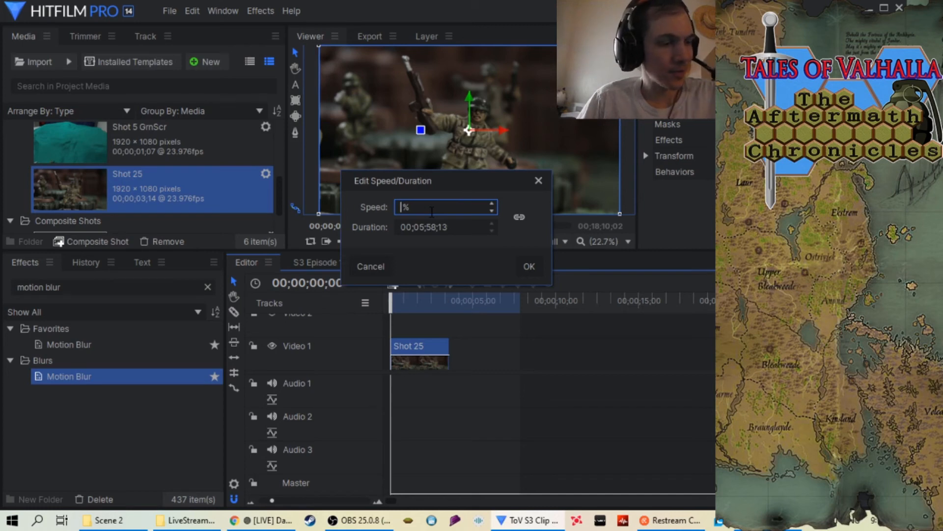
text(34)
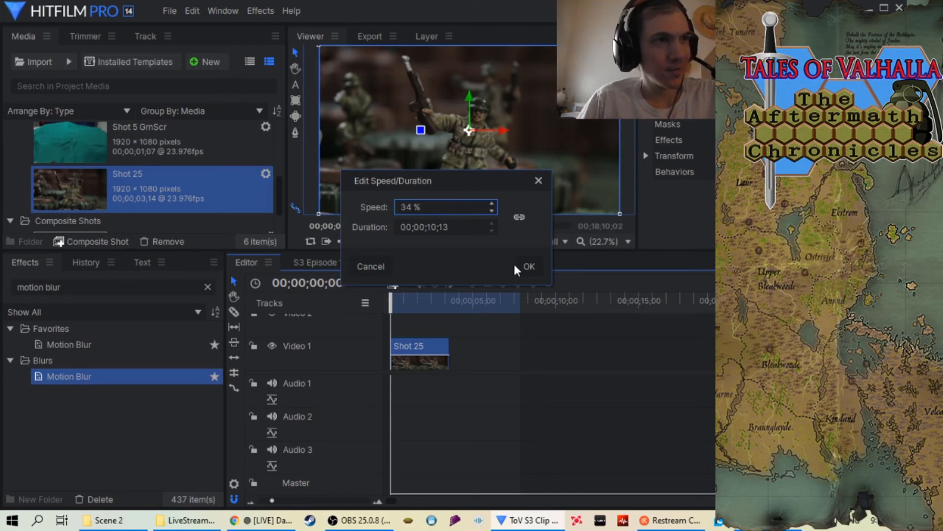
click(529, 267)
Extend the timeline's out point to the end of the Shot 25 clip and apply the Motion Blur effect to the clip
drag(525, 309, 560, 310)
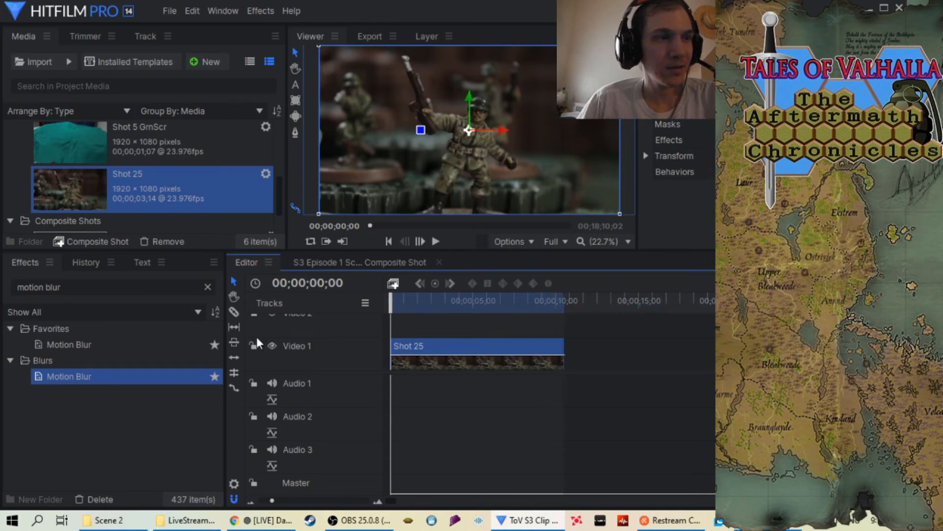
drag(151, 382, 437, 344)
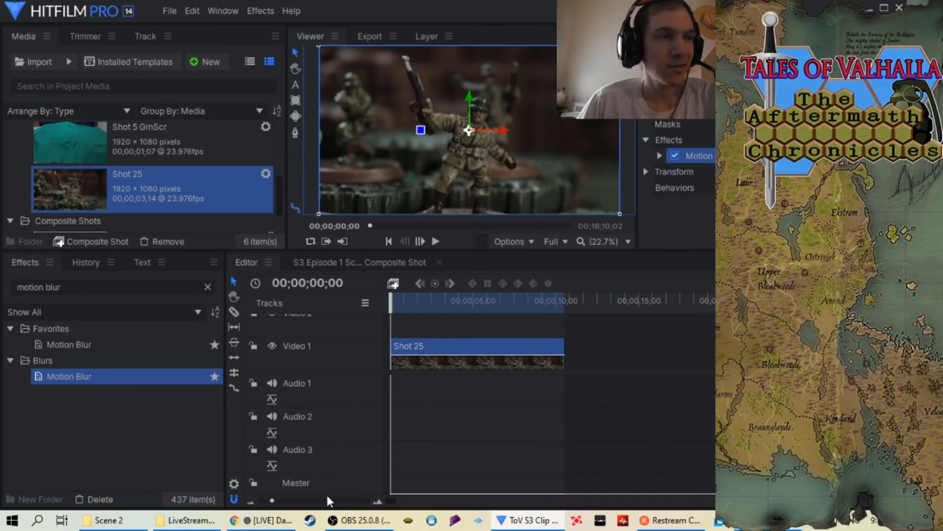
Play the slowed Shot 25 clip twice from near its start to check the motion
scroll(330, 502, up, 1)
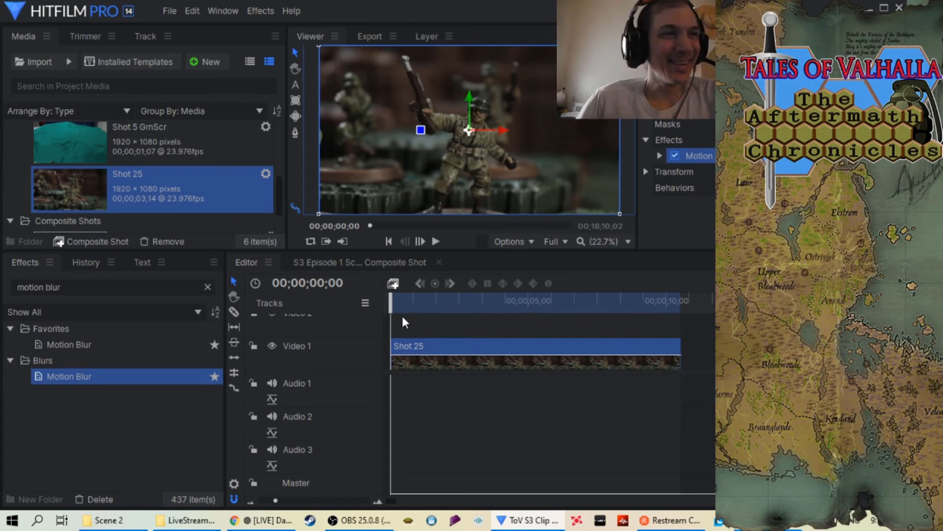
drag(390, 303, 516, 330)
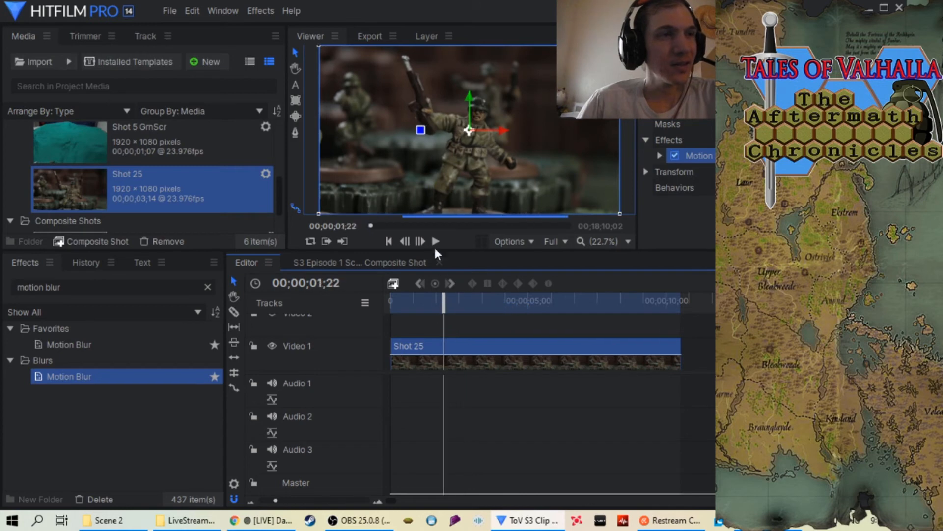
click(433, 243)
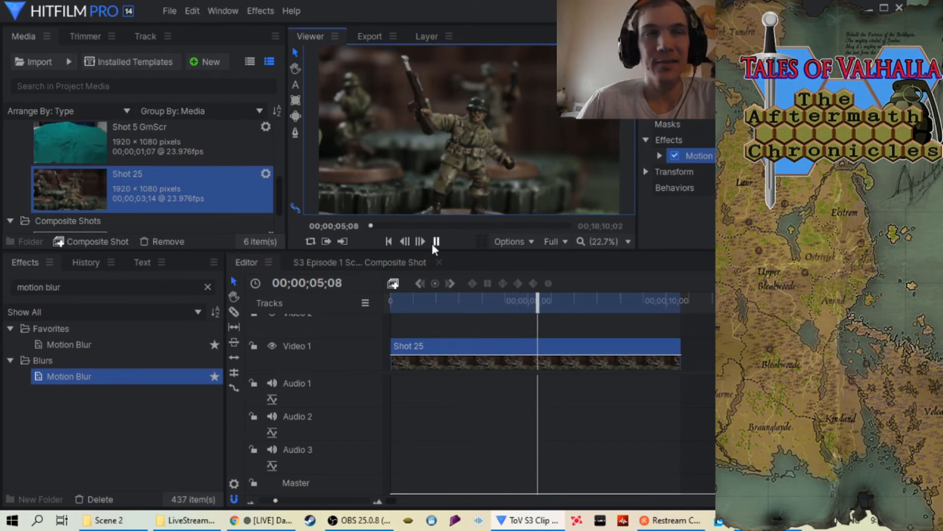
click(435, 242)
drag(554, 300, 432, 307)
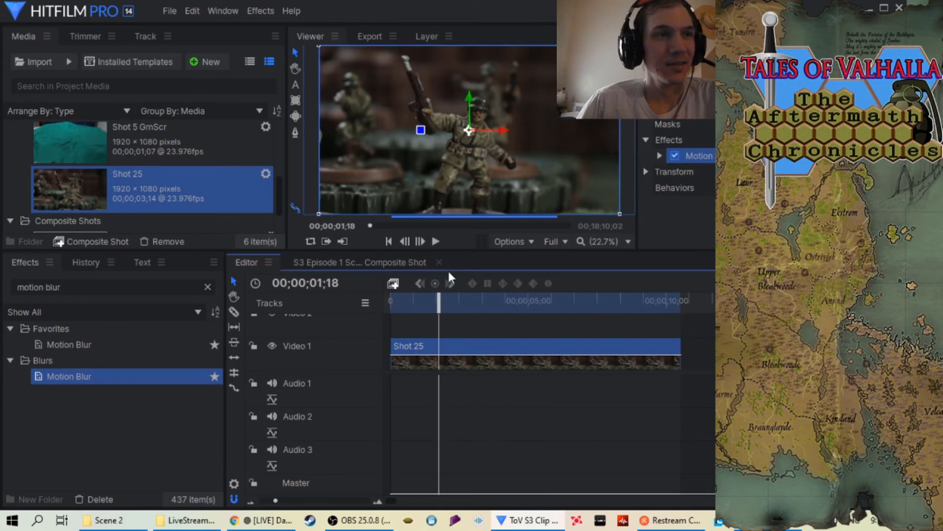
click(437, 240)
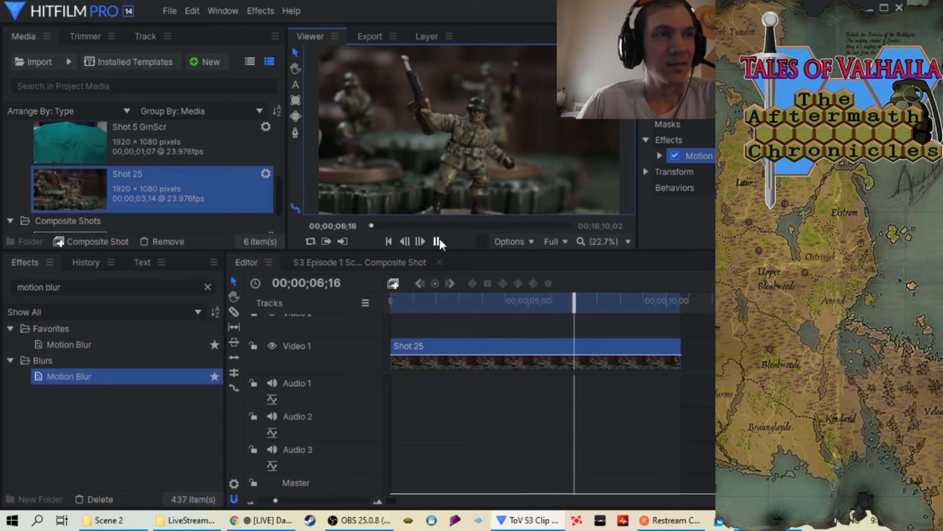
click(437, 240)
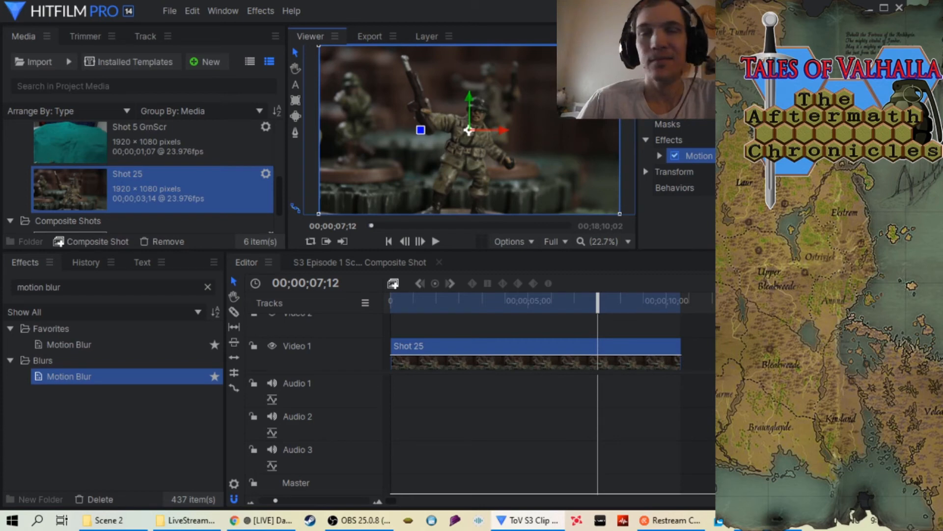
Add the in-to-out area for Shot 25 to the export queue and bring its output path into view
click(913, 283)
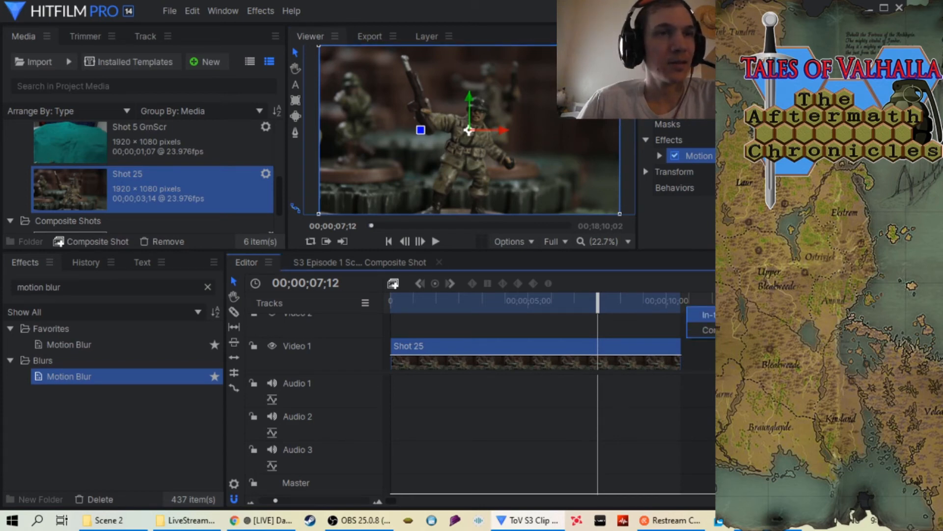
click(732, 314)
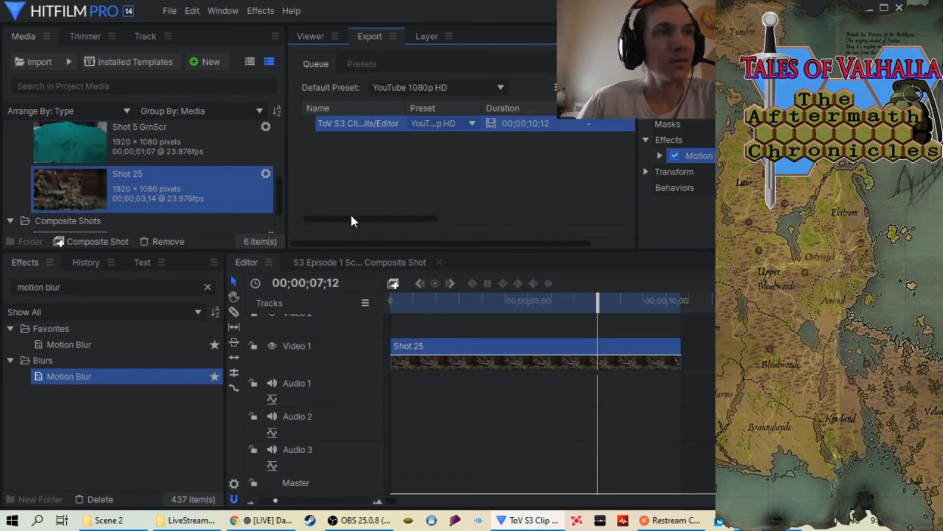
drag(351, 220, 445, 219)
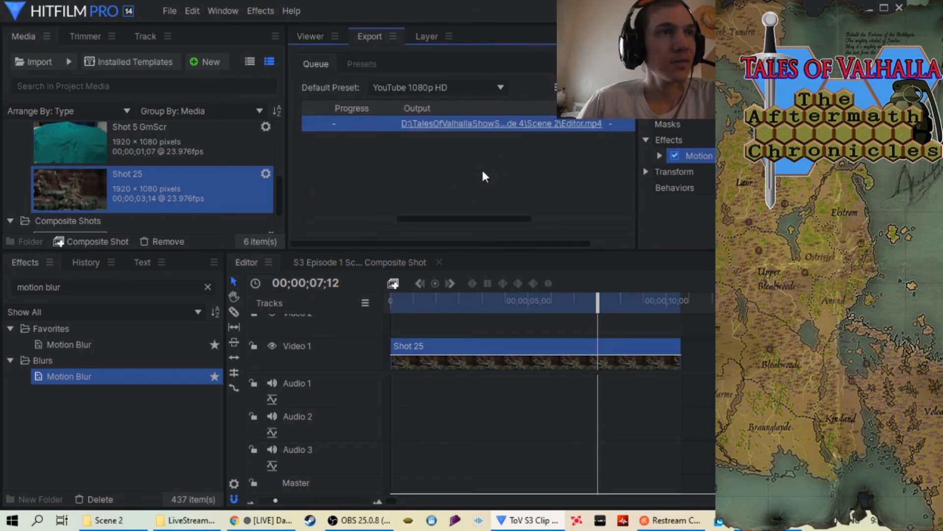
Set the export task's output file to "S3 Episode 4 Scene 2 Shot 25 at 34.mp4" in the Scene 2 folder and export it
right_click(507, 125)
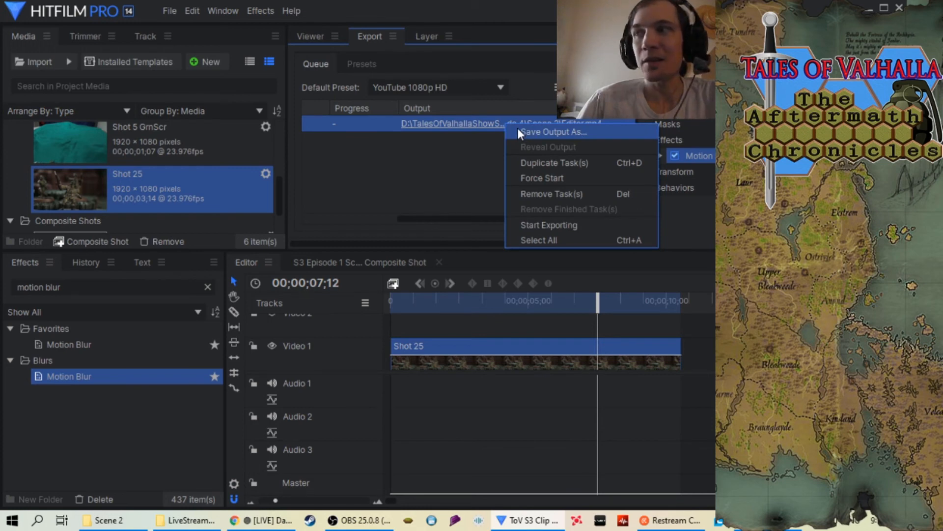
click(518, 129)
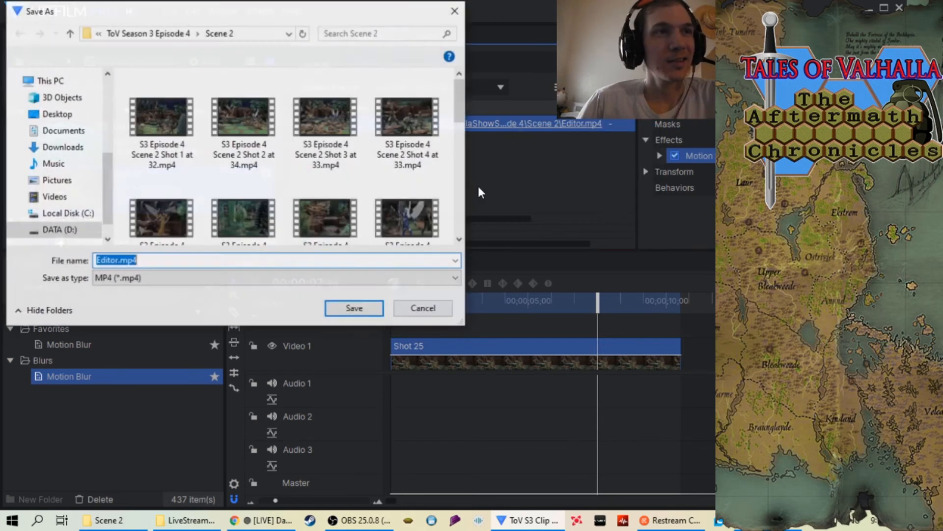
scroll(255, 160, down, 6)
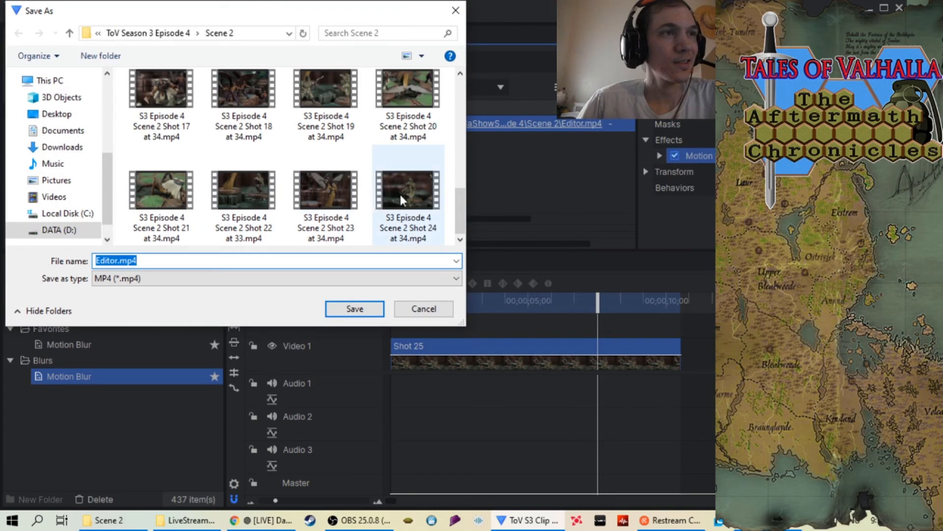
click(377, 211)
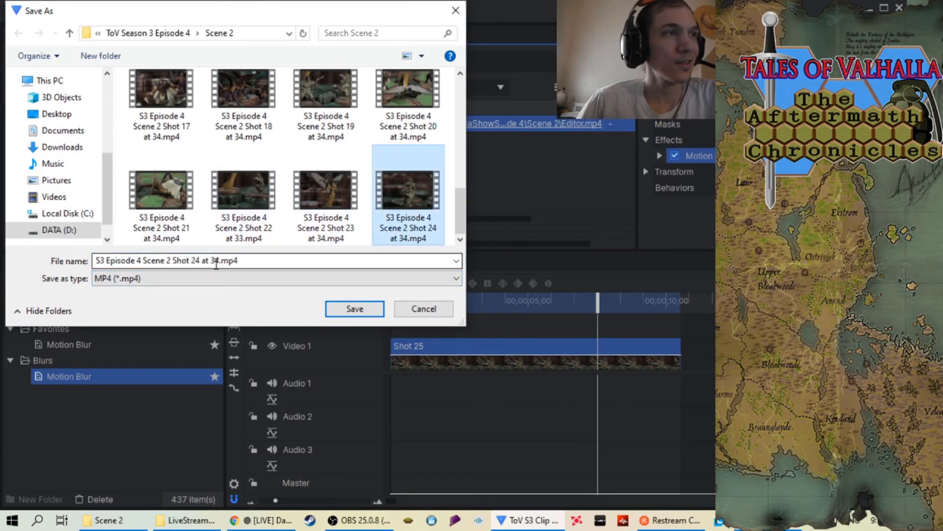
click(201, 259)
click(201, 259)
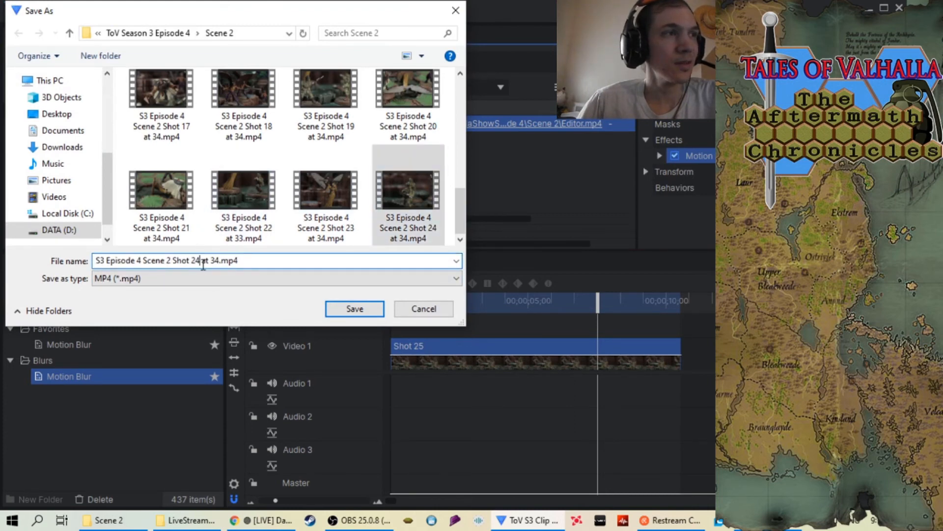
key(BackSpace)
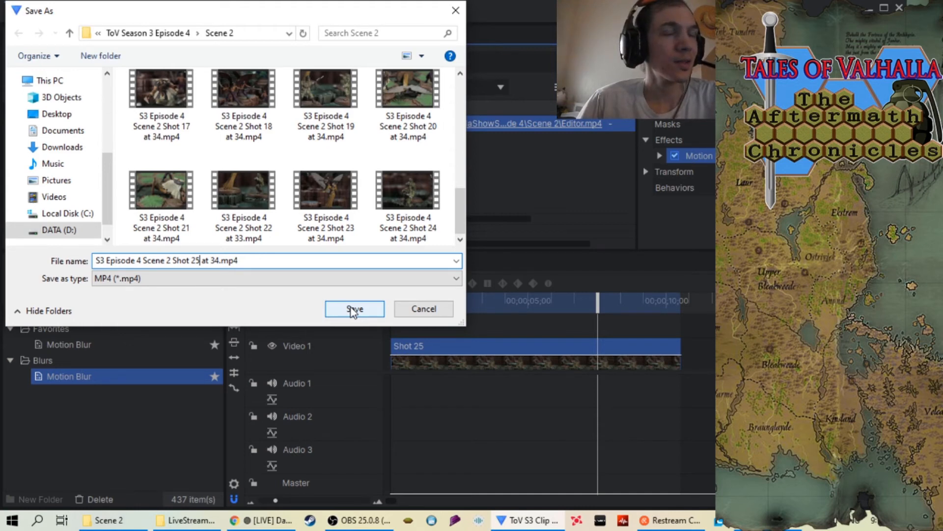
click(353, 310)
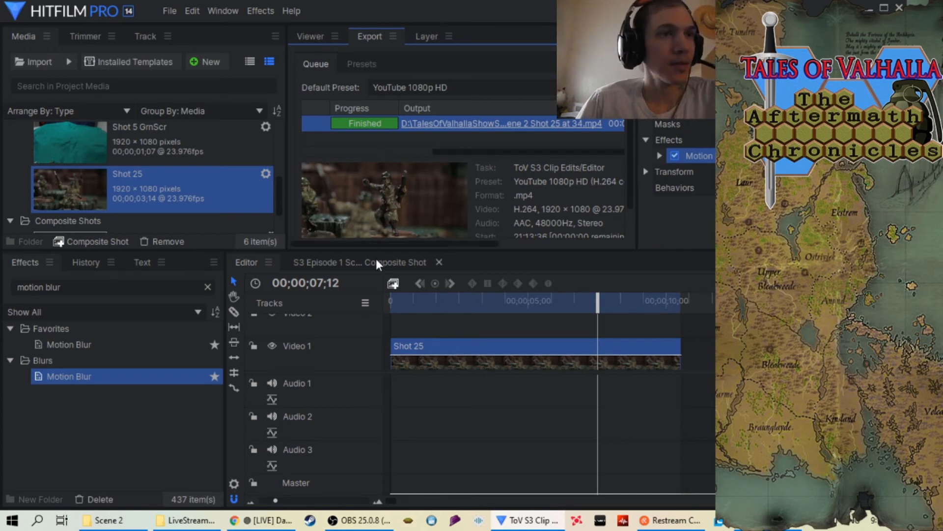
Remove the finished Shot 25 task from the export queue
drag(458, 149, 376, 149)
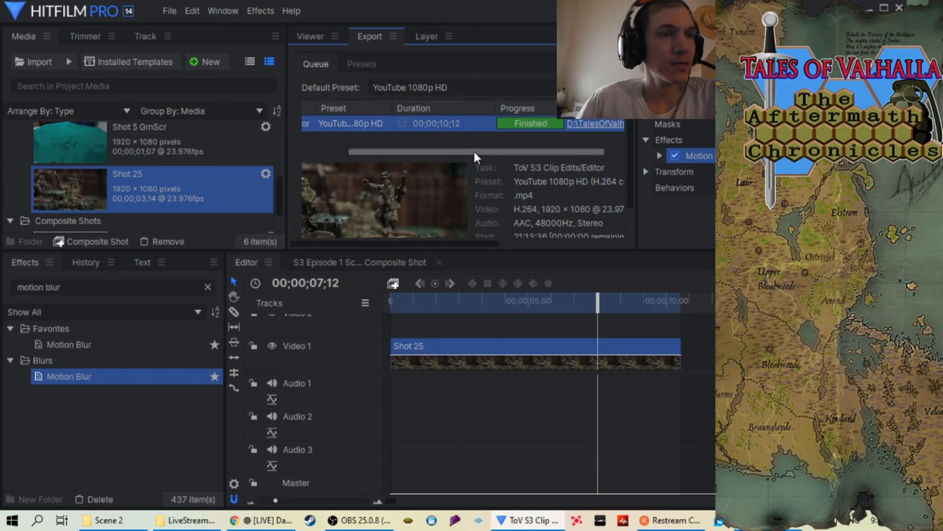
right_click(476, 126)
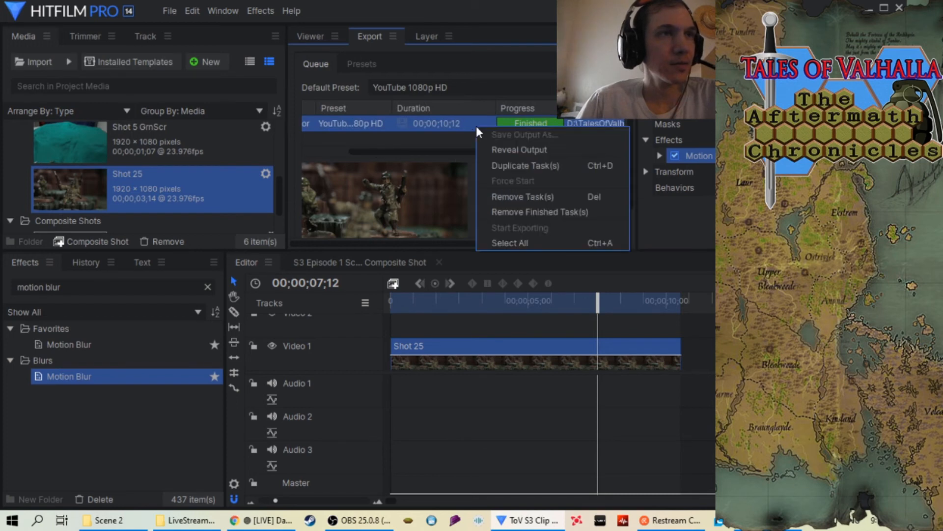
click(520, 211)
Remove the Shot 25 sequence from the project, including its timeline use
right_click(125, 198)
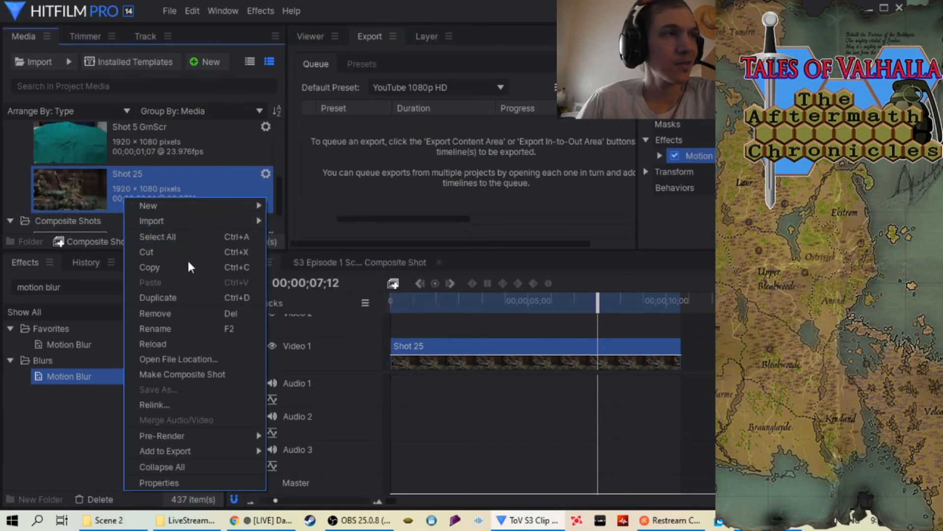
click(191, 313)
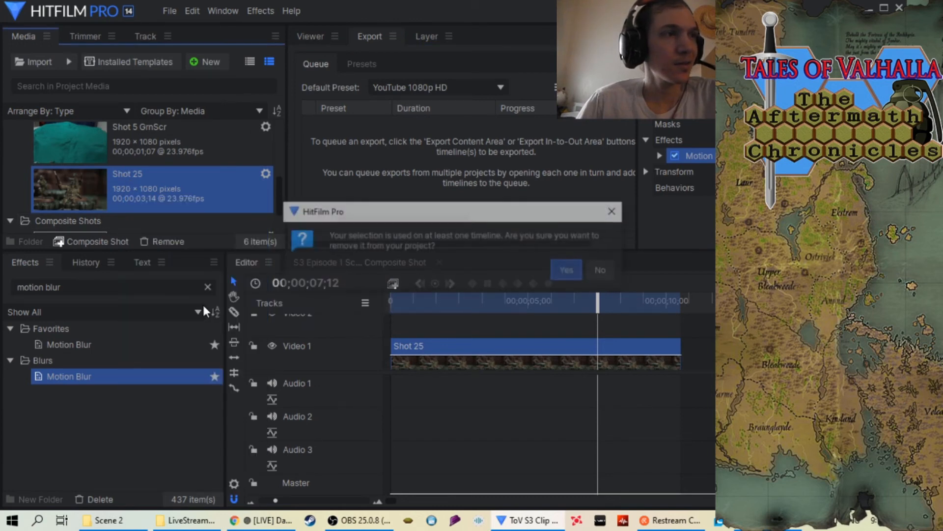
click(569, 270)
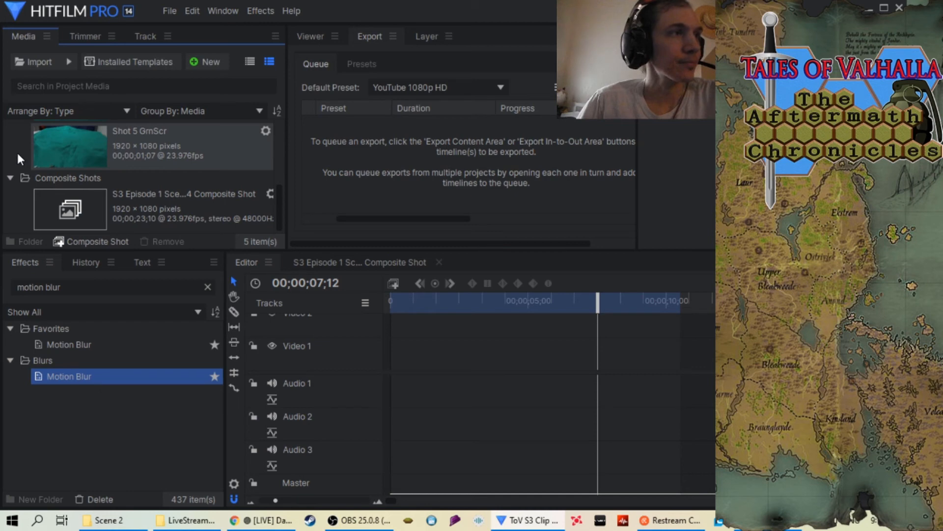
Import the Shot 26 folder from Scene 2 as an image sequence
right_click(18, 156)
mouse_move(57, 177)
click(192, 190)
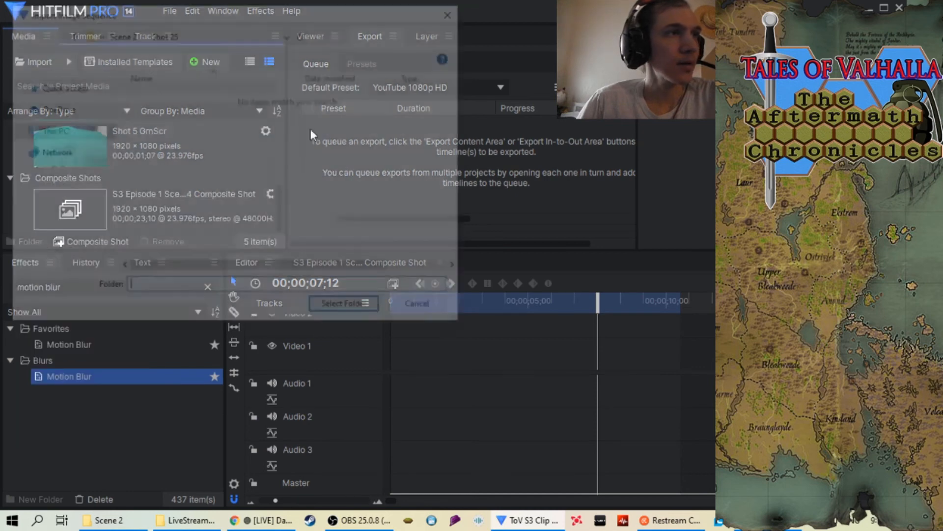
click(70, 35)
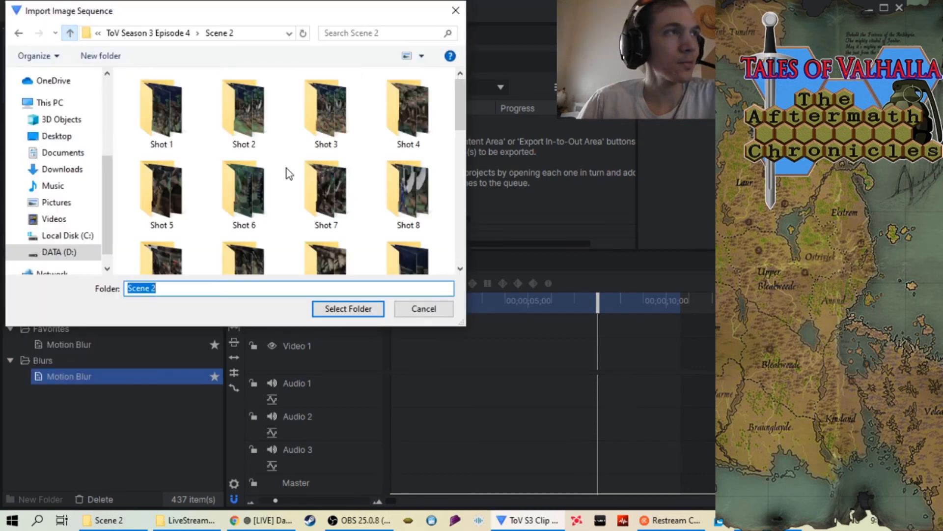
scroll(289, 169, down, 5)
scroll(291, 173, down, 1)
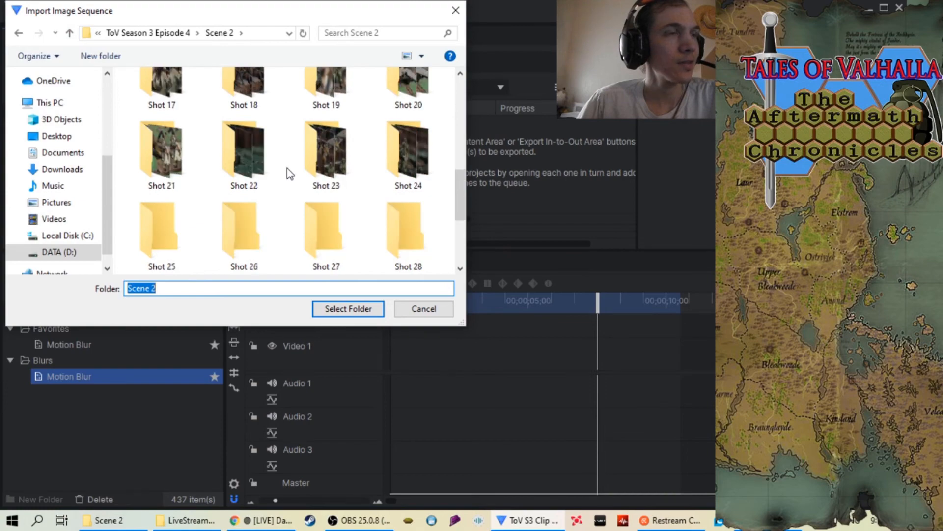
click(241, 234)
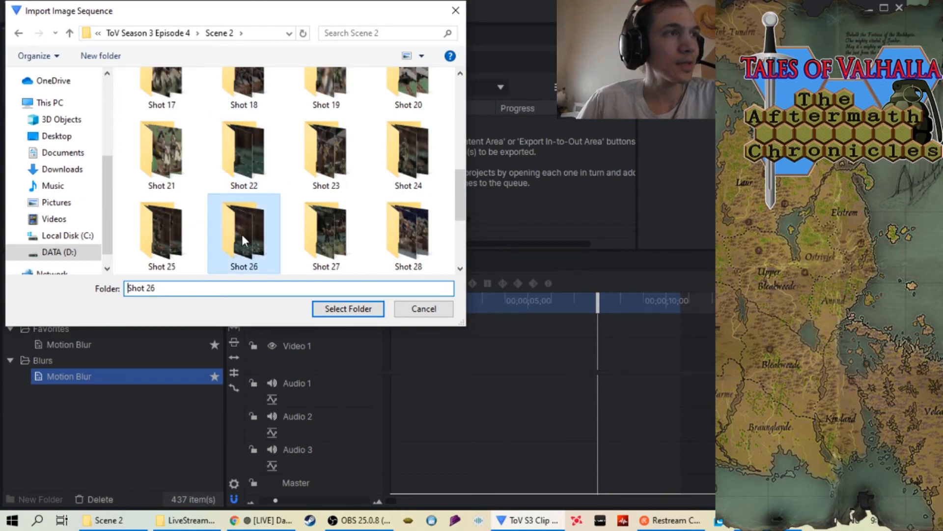
click(348, 309)
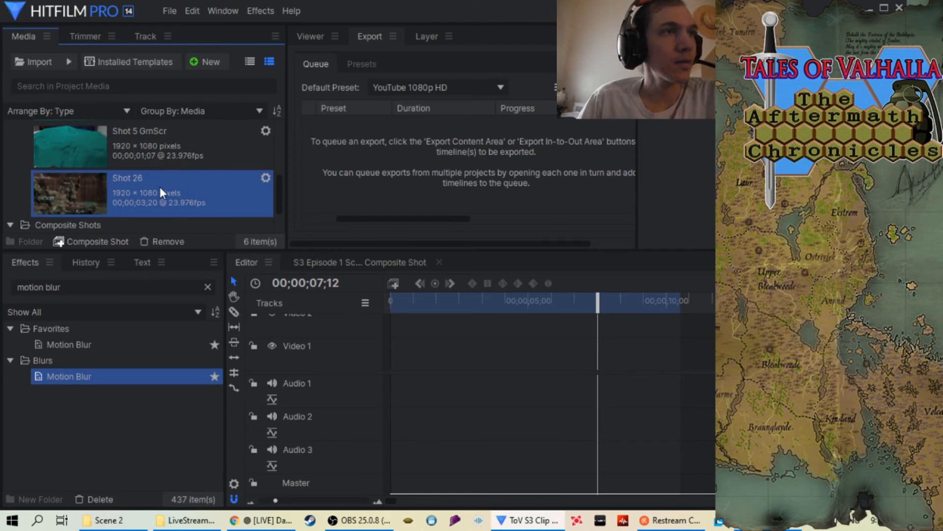
Place the Shot 26 sequence at the start of the Video 1 track and set its speed to 34%
click(312, 38)
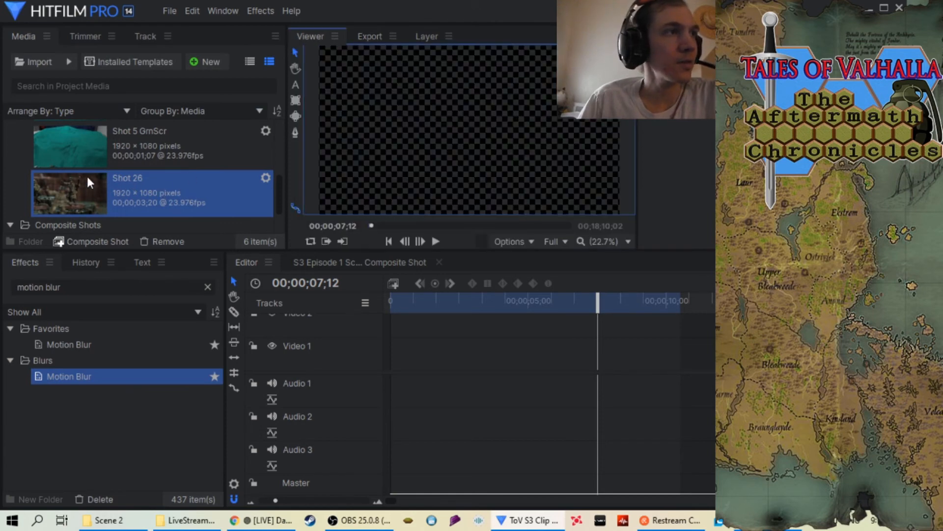
drag(81, 193, 425, 350)
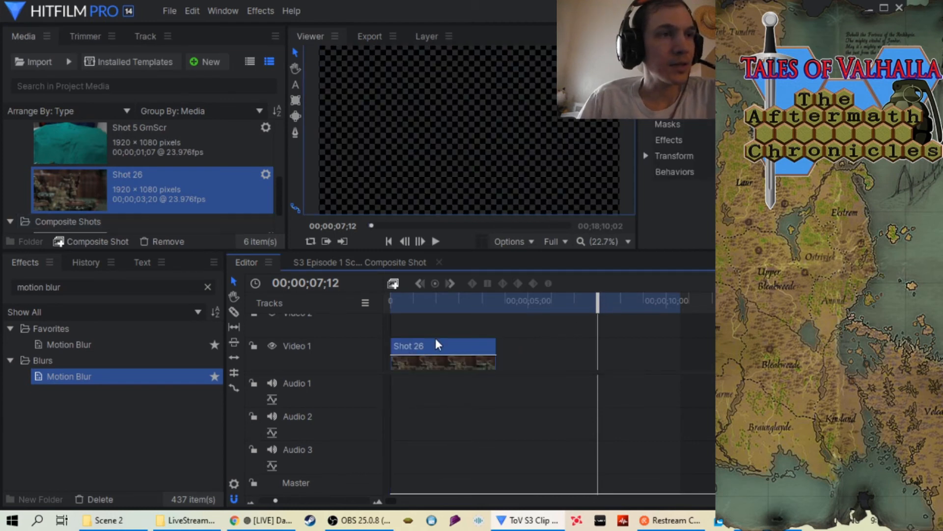
right_click(435, 342)
click(511, 71)
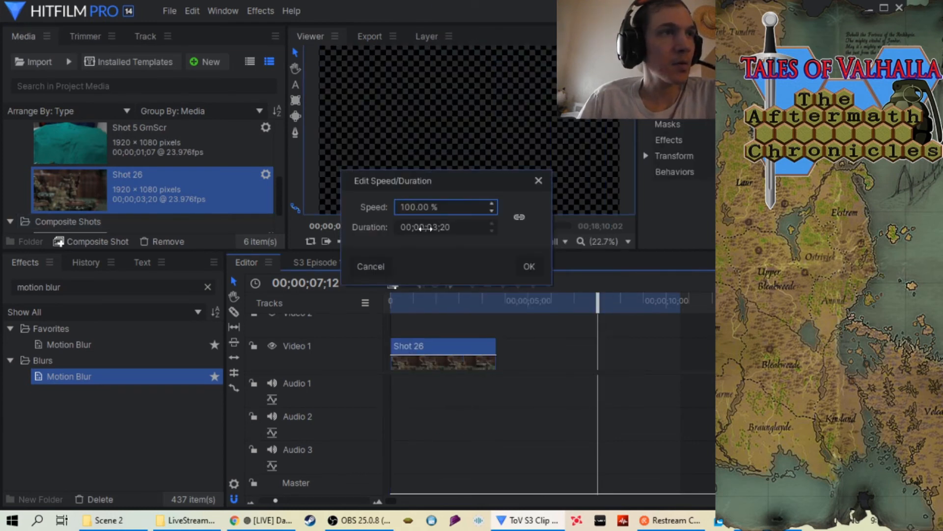
double_click(432, 207)
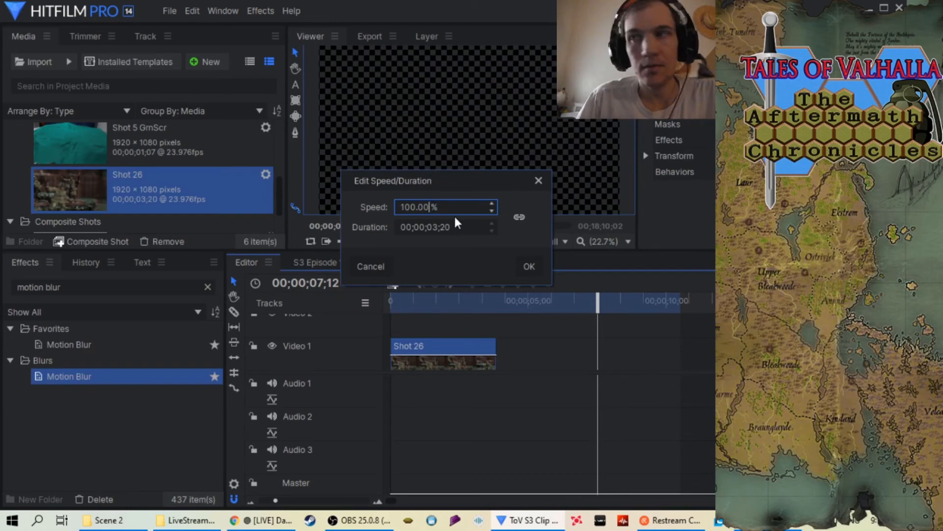
key(BackSpace)
key(BackSpace)
key(BackSpace)
key(BackSpace)
key(BackSpace)
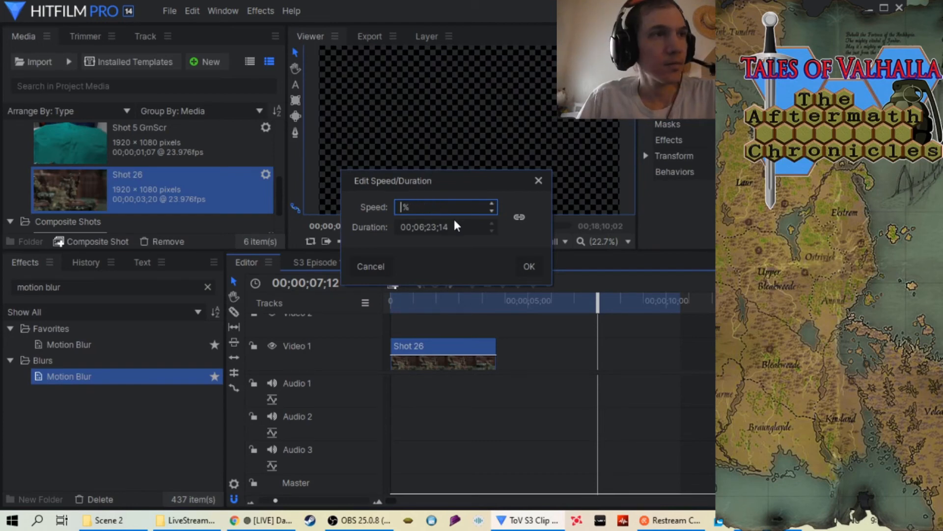
text(34)
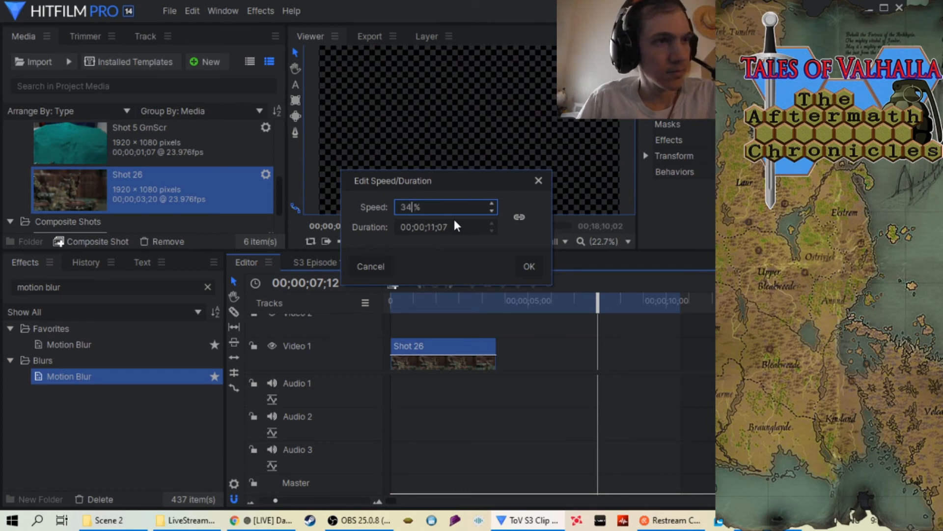
click(518, 267)
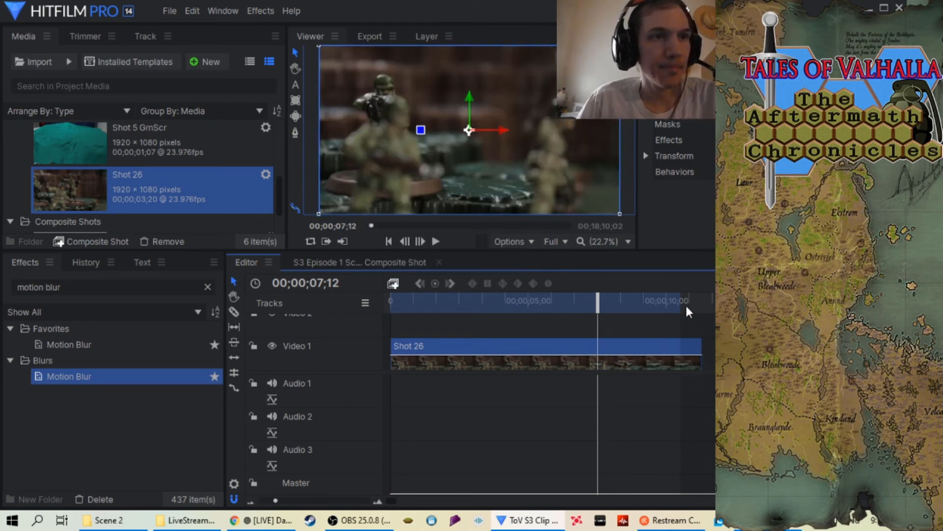
Extend the timeline's in-to-out area to the end of the slowed Shot 26 clip
drag(600, 305, 706, 306)
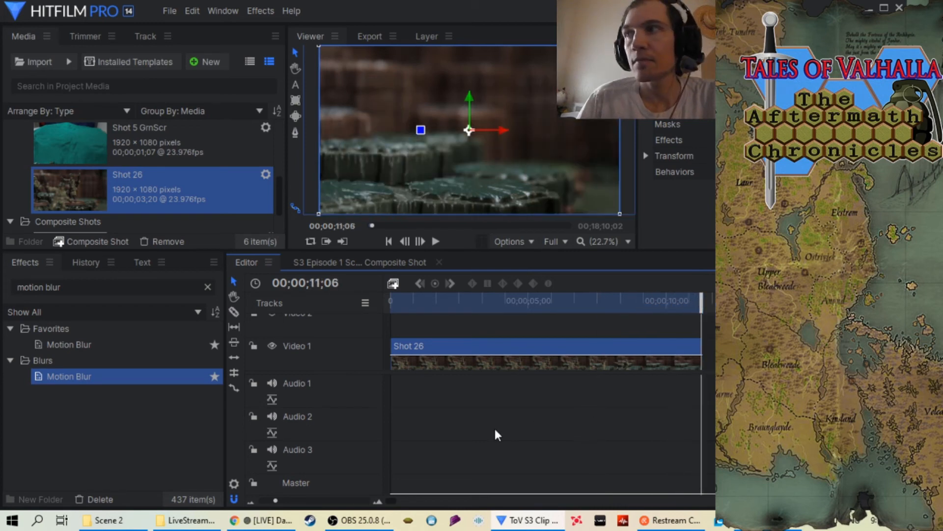
click(348, 502)
click(349, 503)
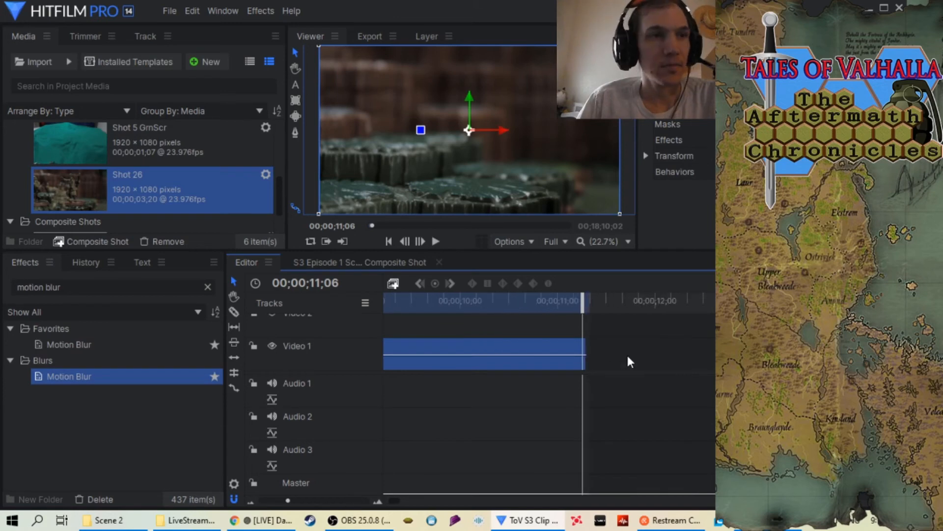
drag(584, 301, 572, 301)
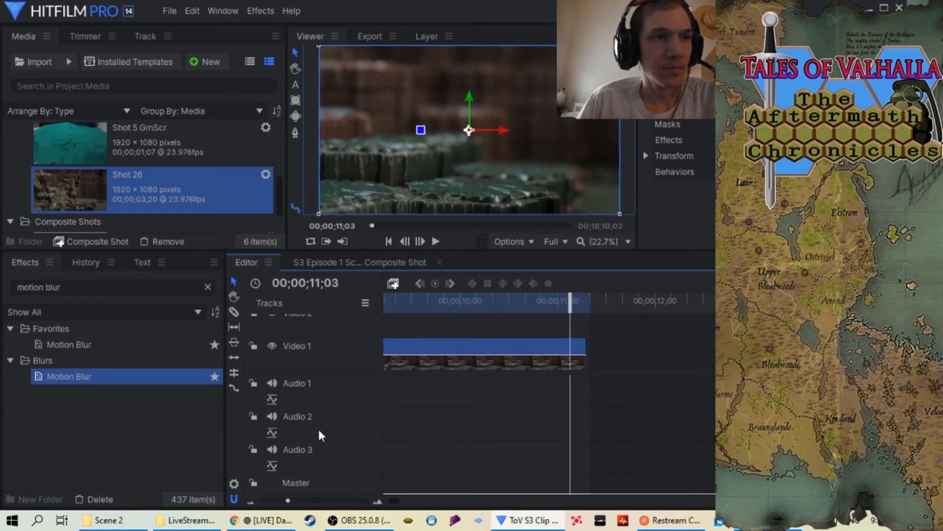
click(327, 503)
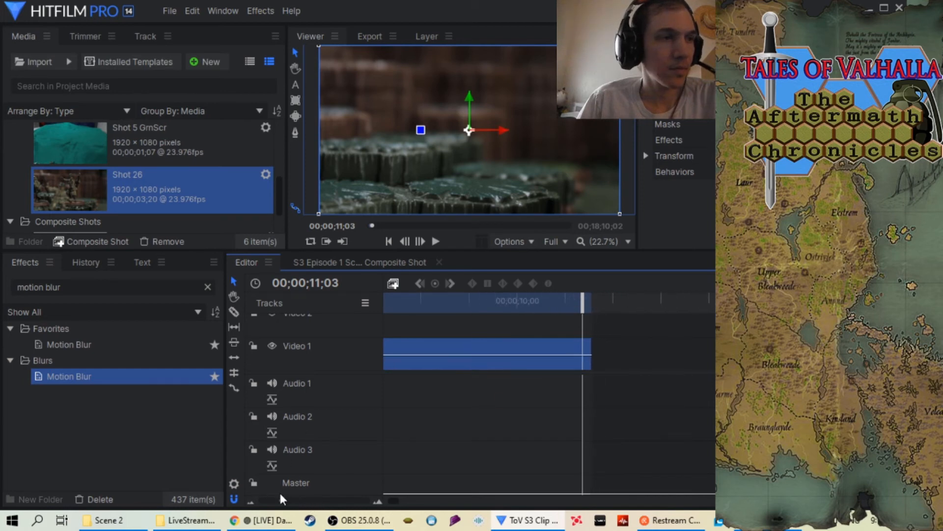
drag(308, 502, 279, 501)
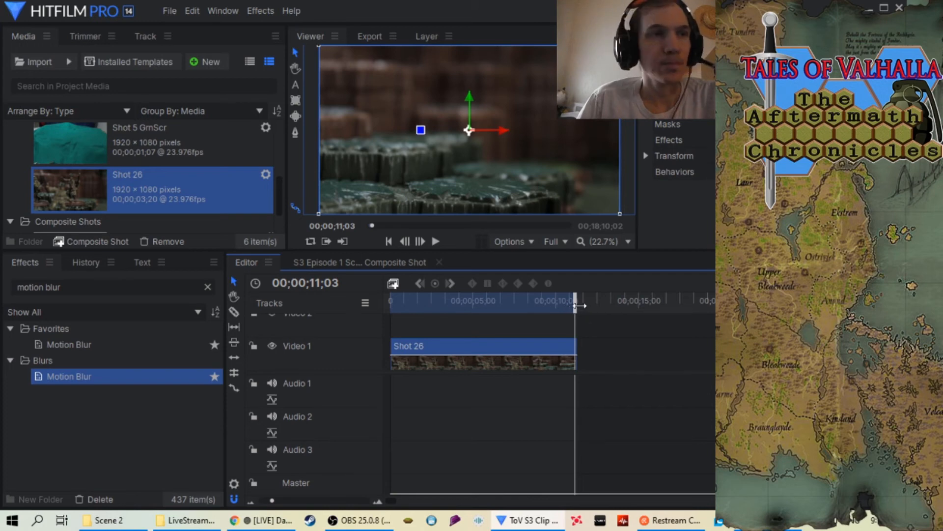
Apply the Motion Blur effect to the Shot 26 clip, play it through from the beginning and return the playhead to the start
drag(574, 308, 389, 314)
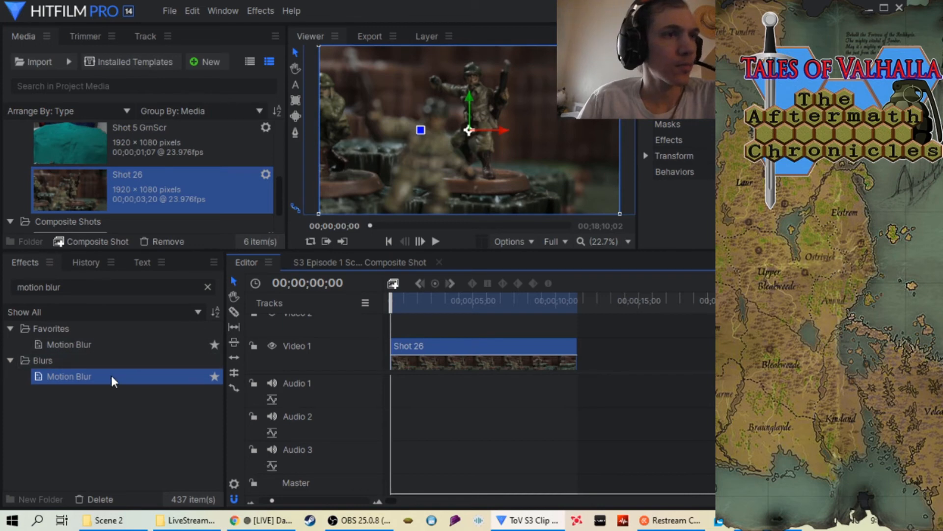
drag(112, 379, 413, 344)
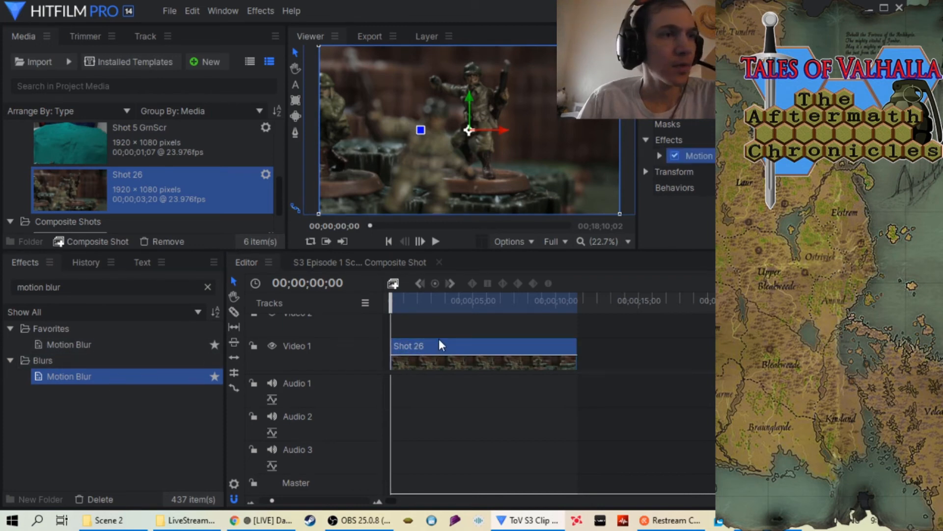
click(435, 242)
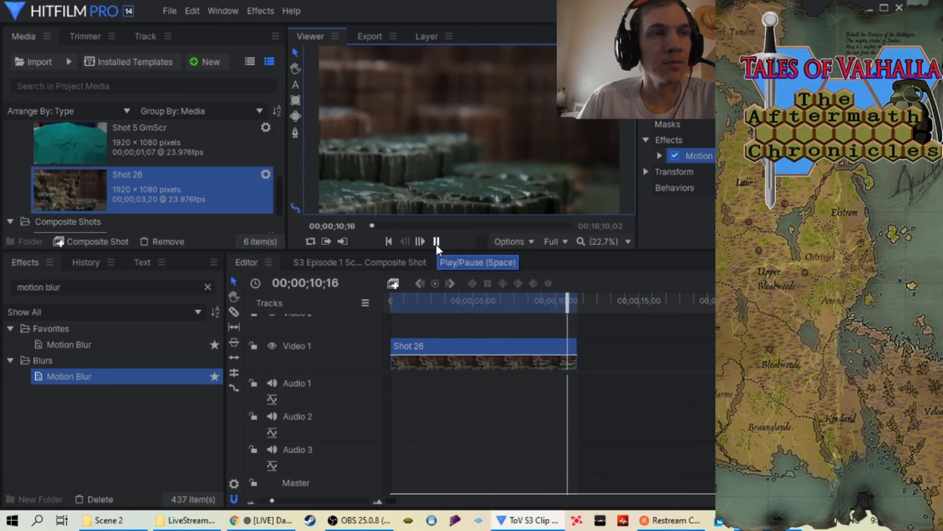
click(436, 242)
drag(569, 309, 363, 332)
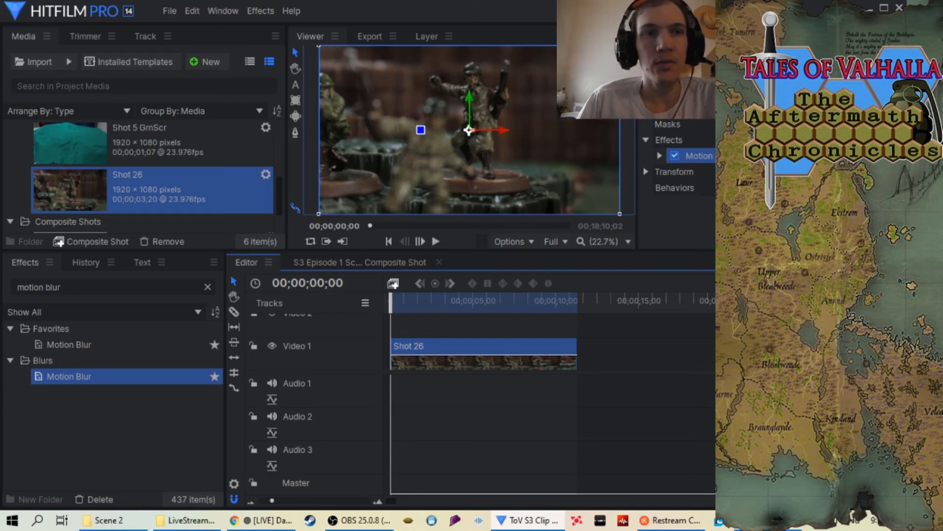
Add the in-to-out area for Shot 26 to the export queue
click(915, 284)
click(727, 315)
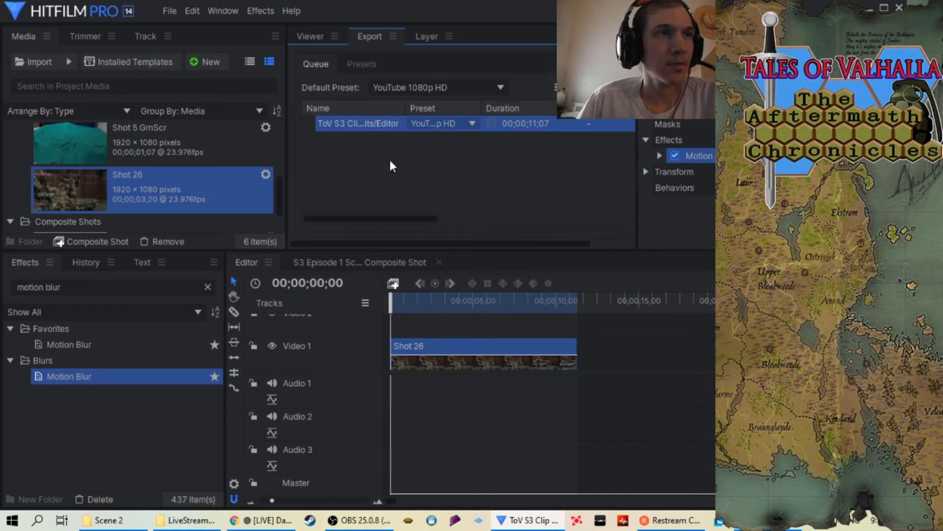
drag(345, 220, 487, 221)
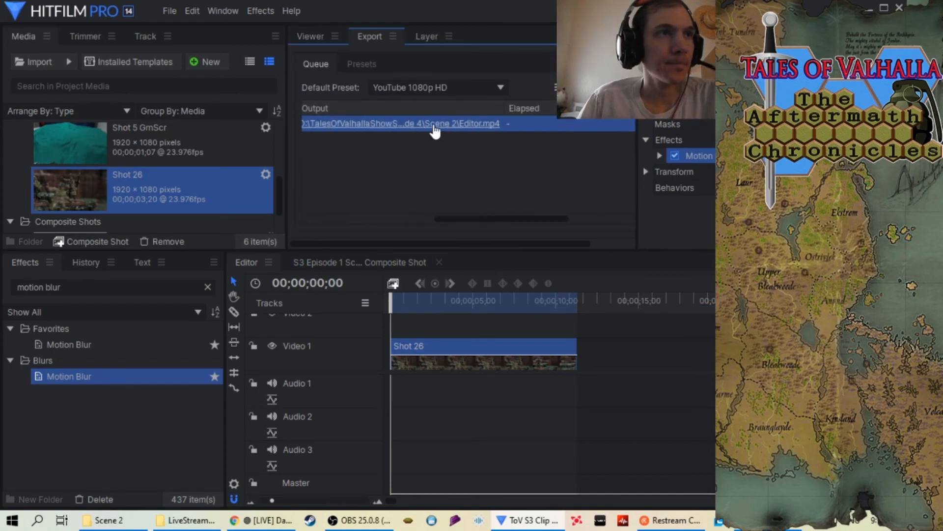
Set the export task's output file to "S3 Episode 4 Scene 2 Shot 26 at 34.mp4" in the Scene 2 folder and export it
right_click(433, 127)
click(457, 131)
scroll(246, 201, down, 6)
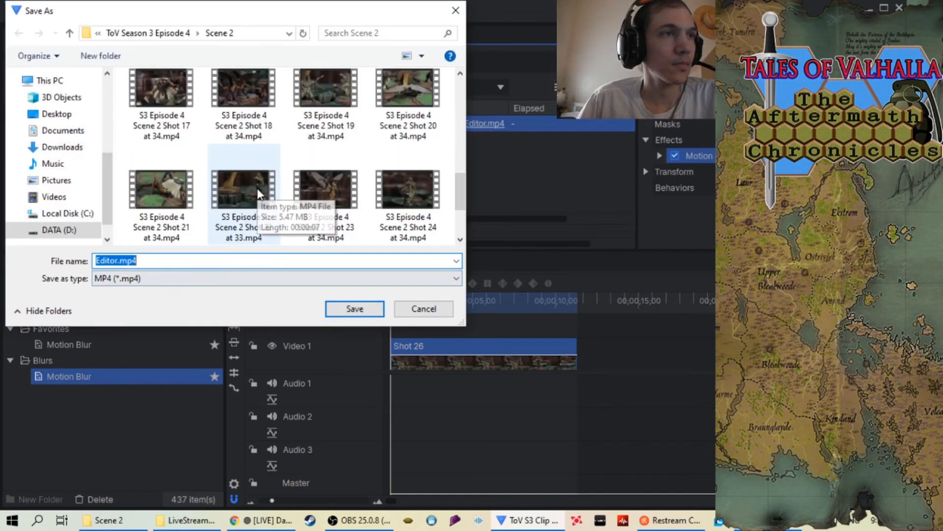
click(162, 210)
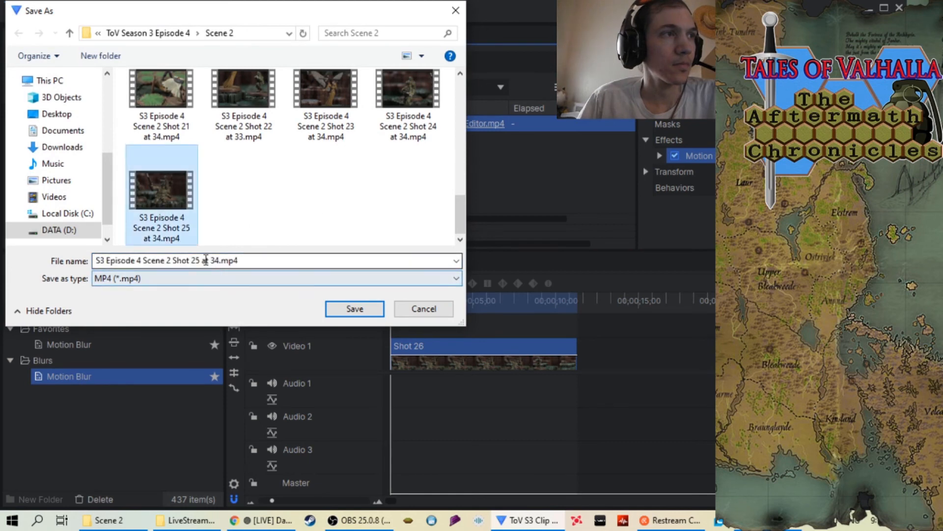
click(200, 262)
click(200, 262)
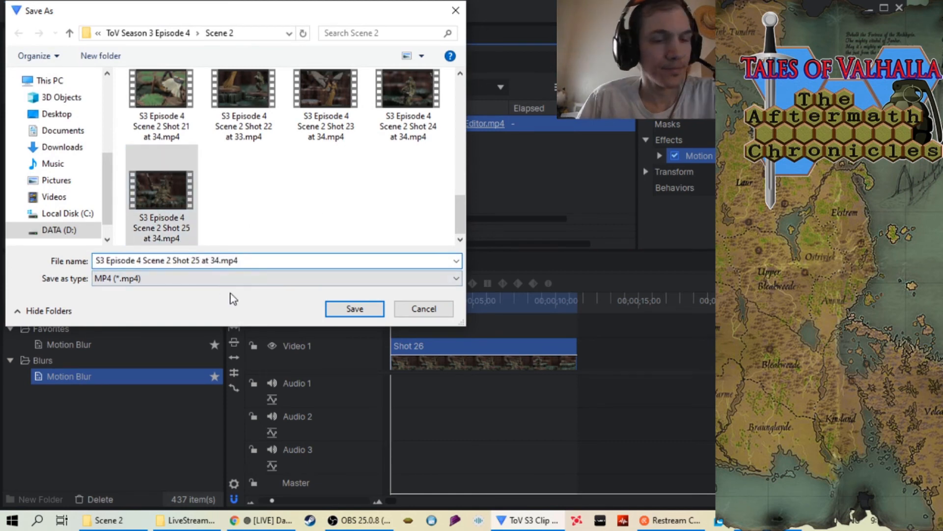
key(BackSpace)
text(6)
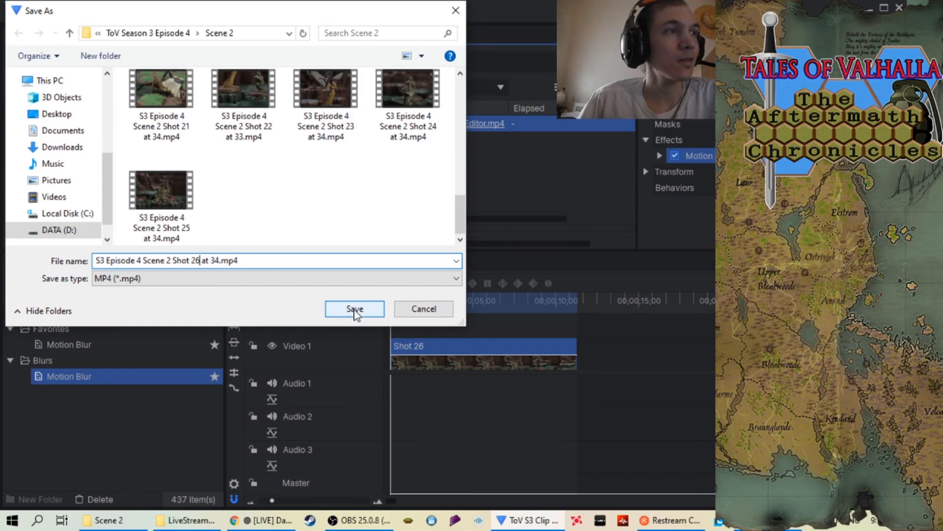
click(354, 310)
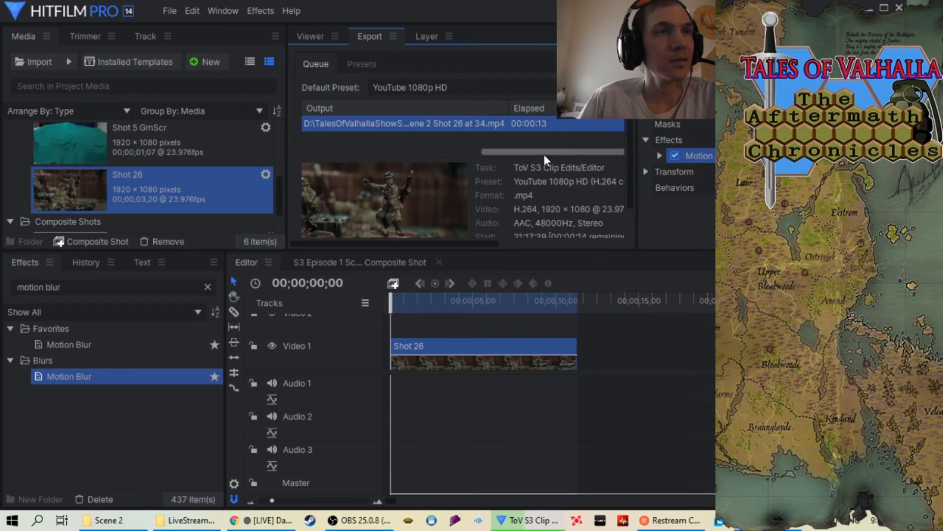
Follow the Shot 26 export until it completes and remove the finished task from the export queue
drag(544, 154, 302, 145)
drag(452, 152, 474, 161)
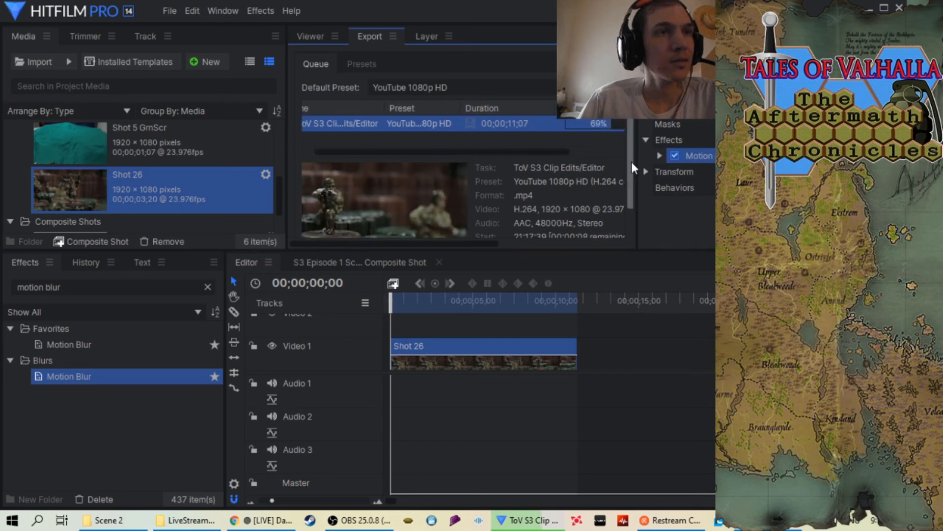
scroll(629, 182, down, 1)
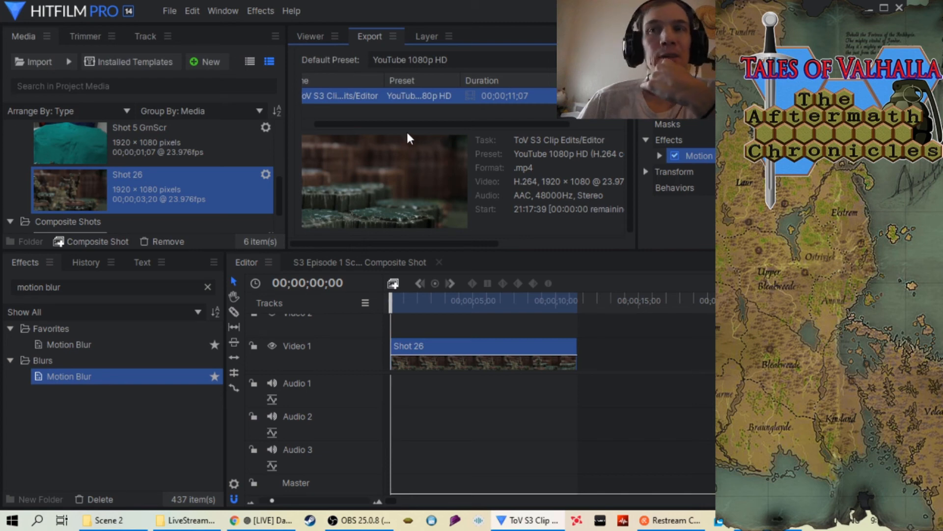
right_click(546, 95)
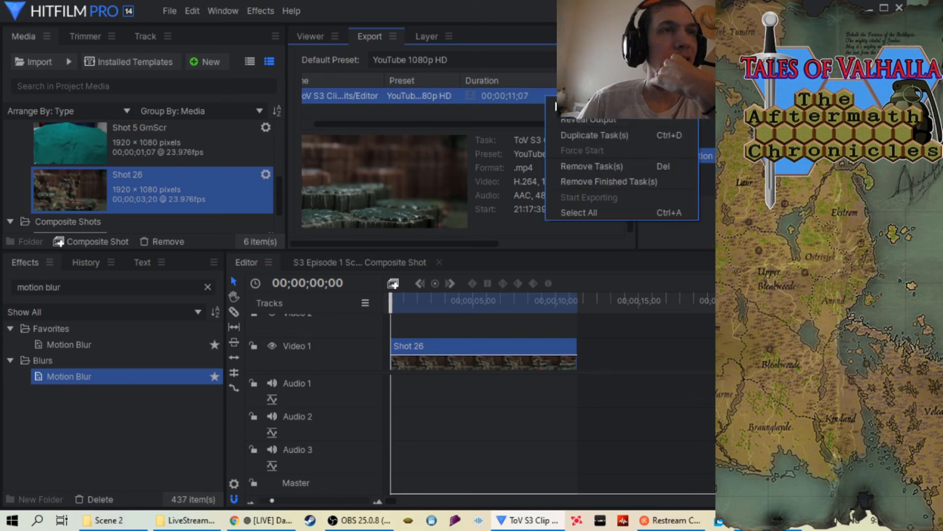
click(586, 181)
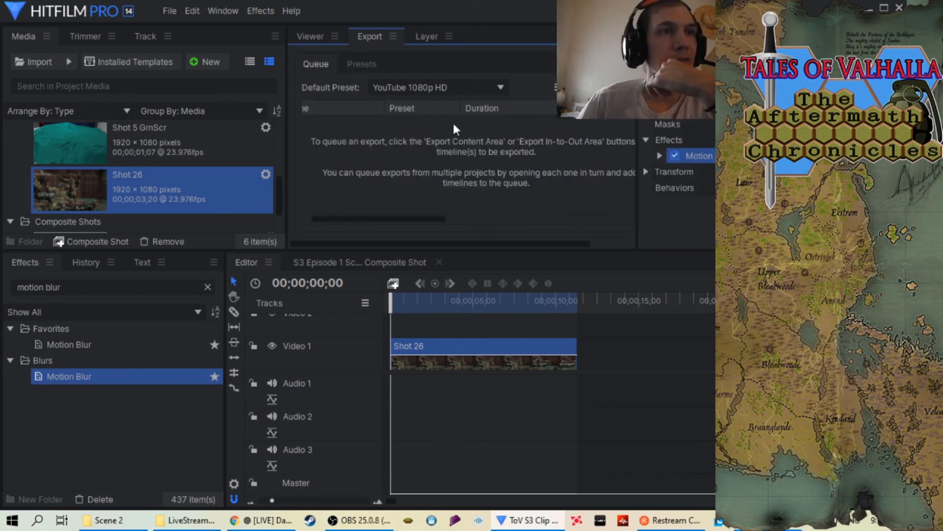
Remove the Shot 26 sequence from the project, including its timeline use
click(301, 34)
right_click(113, 178)
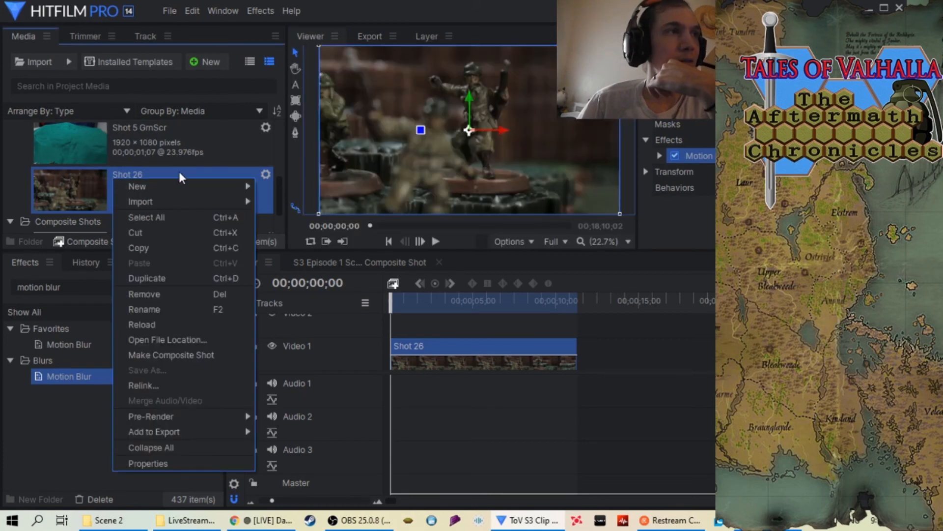
mouse_move(186, 201)
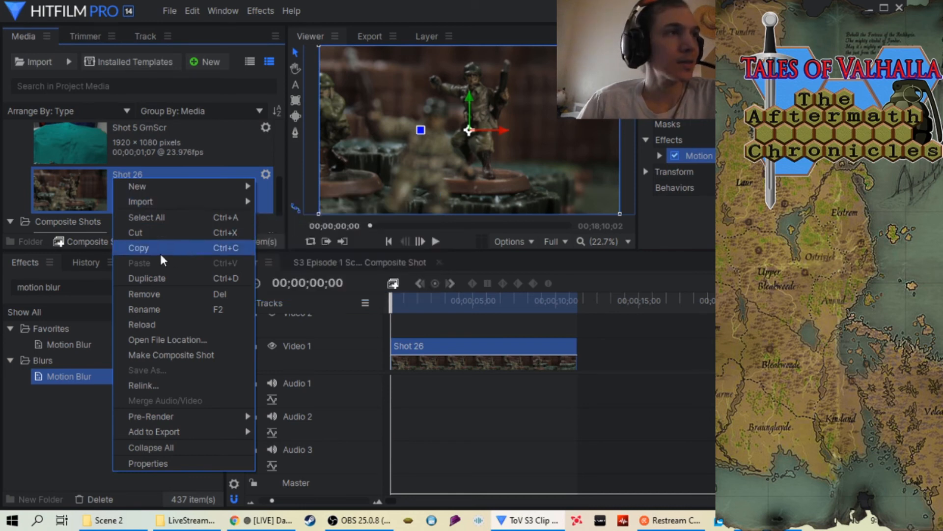
click(157, 293)
click(558, 271)
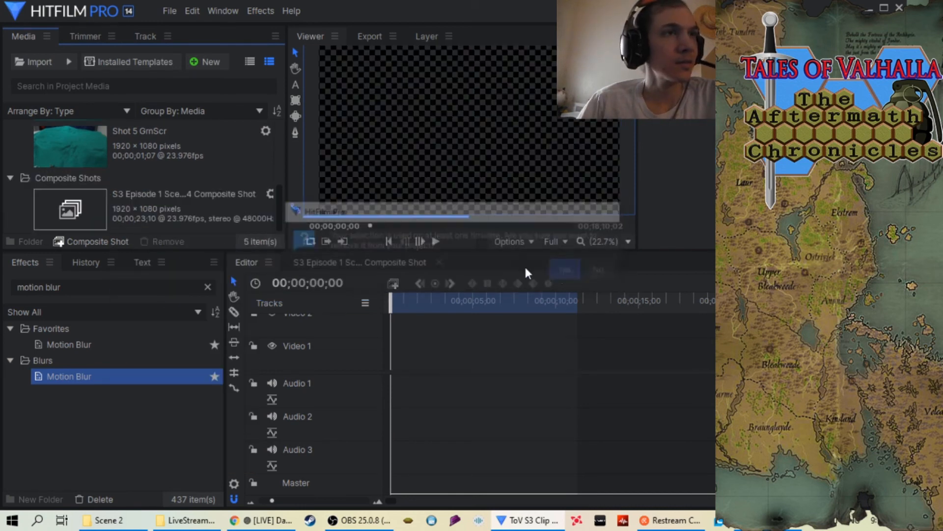
Import the Shot 27 folder from Scene 2 as an image sequence and place it at the start of Video 1
right_click(11, 159)
mouse_move(51, 183)
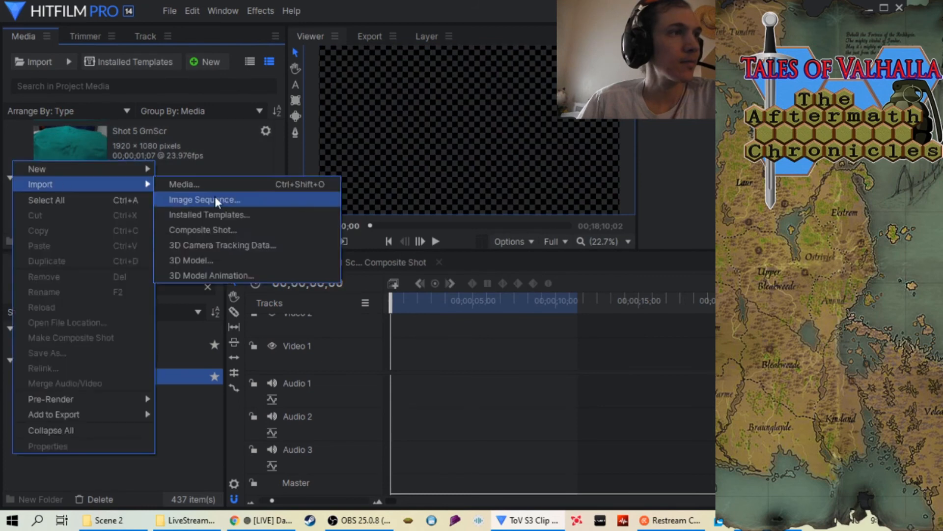
click(215, 201)
click(69, 34)
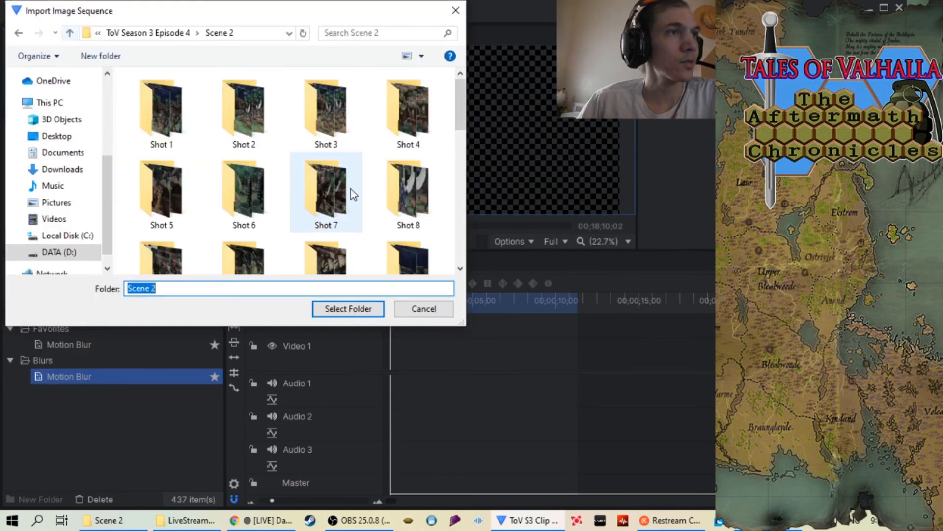
scroll(351, 190, down, 5)
scroll(332, 234, down, 1)
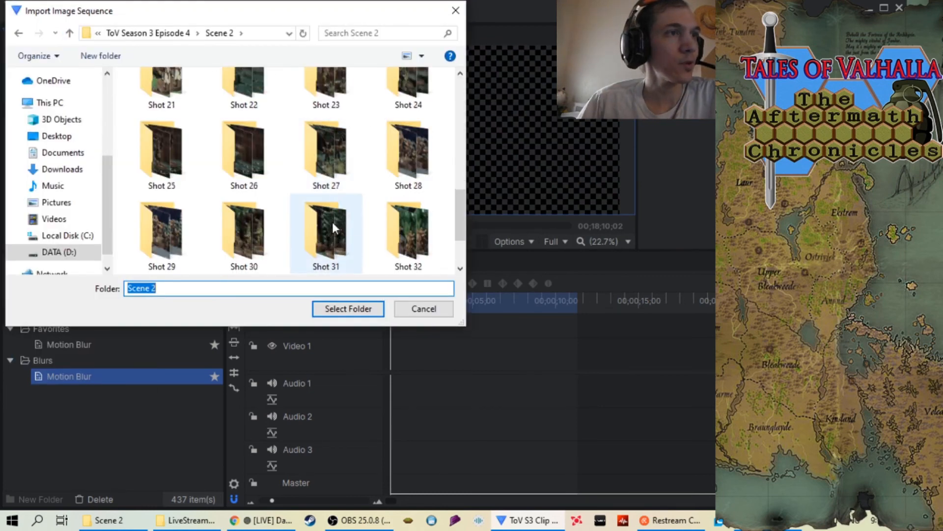
click(336, 175)
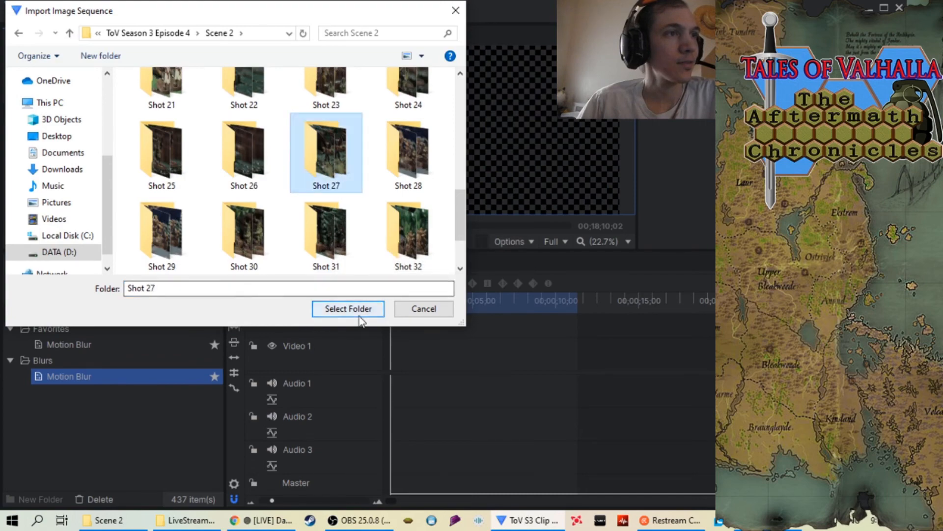
click(359, 314)
drag(53, 194, 403, 353)
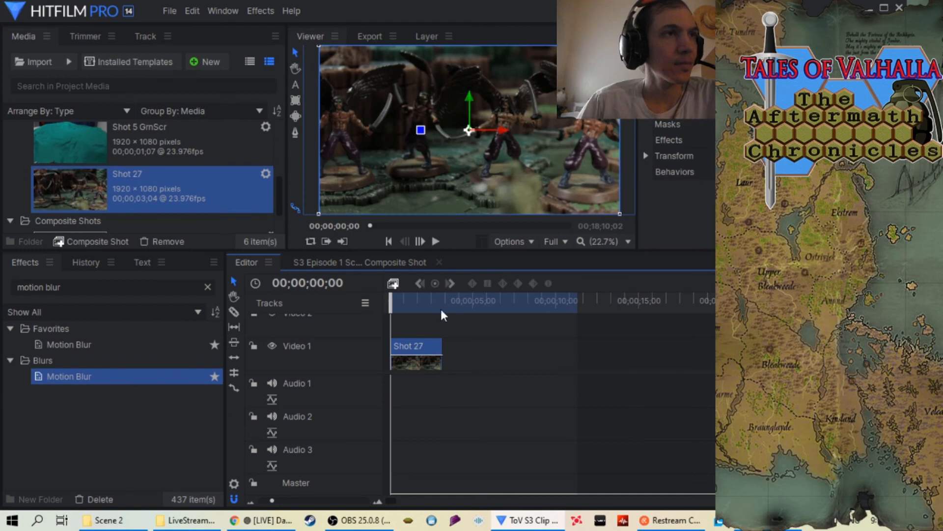
Set the Shot 27 clip's speed to 34%
right_click(418, 348)
click(443, 67)
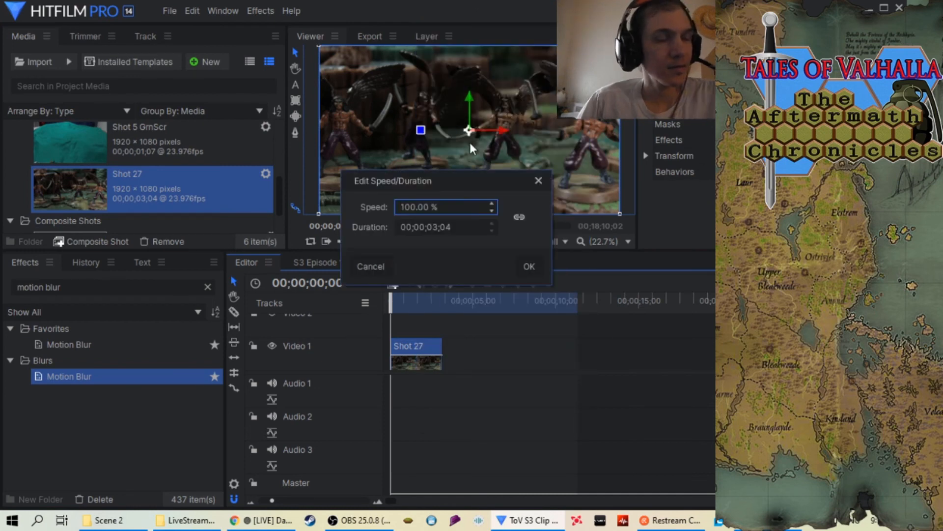
key(Right)
key(Right)
key(Right)
key(Right)
key(Right)
key(Right)
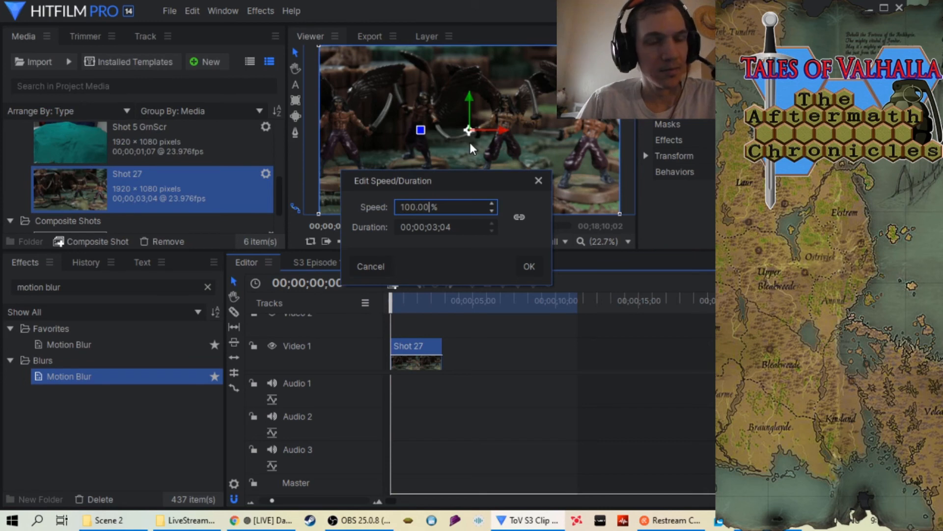
key(BackSpace)
key(BackSpace)
key(BackSpace)
key(BackSpace)
key(BackSpace)
key(BackSpace)
text(34)
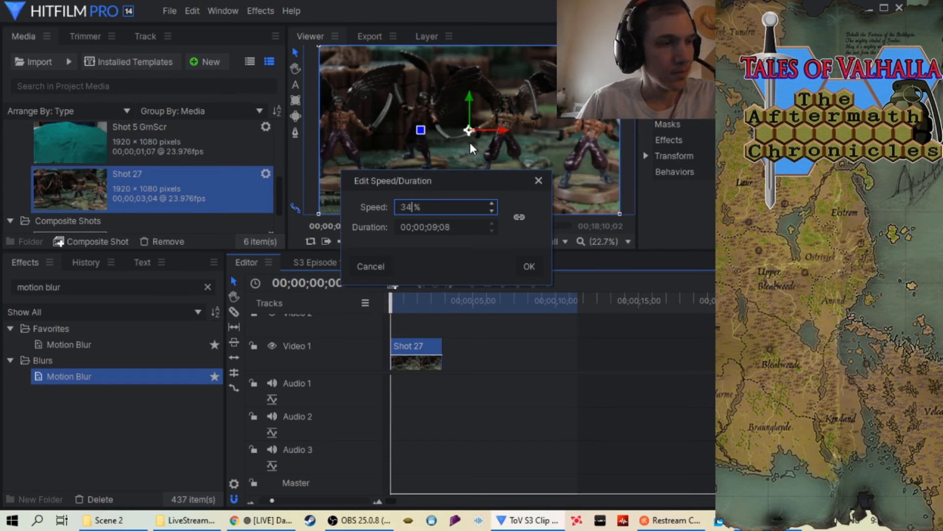
click(537, 266)
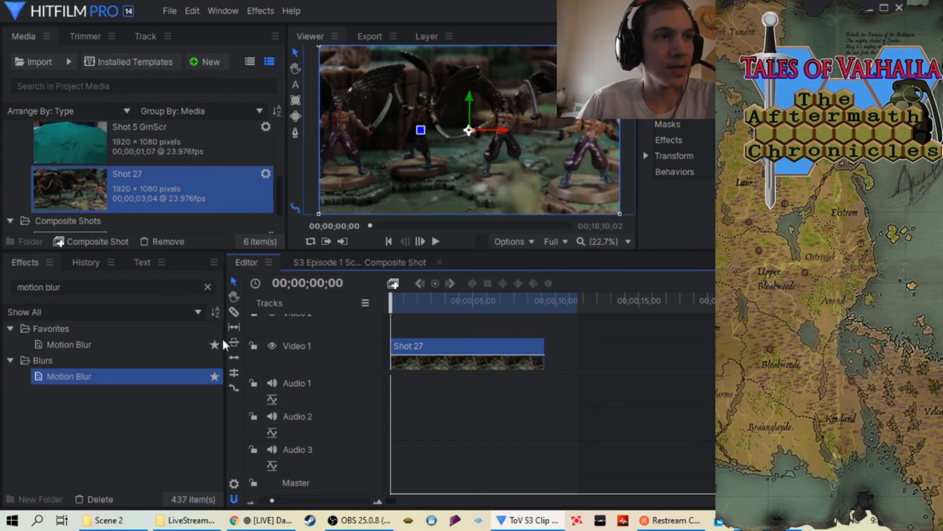
Apply the Motion Blur effect to the Shot 27 clip and move the timeline's out point to the clip's end
drag(124, 381, 508, 346)
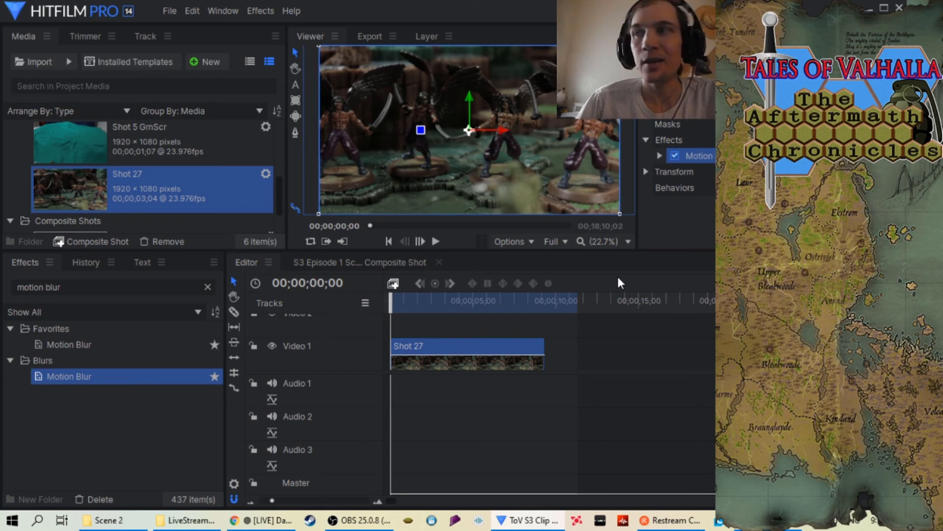
drag(575, 308, 545, 308)
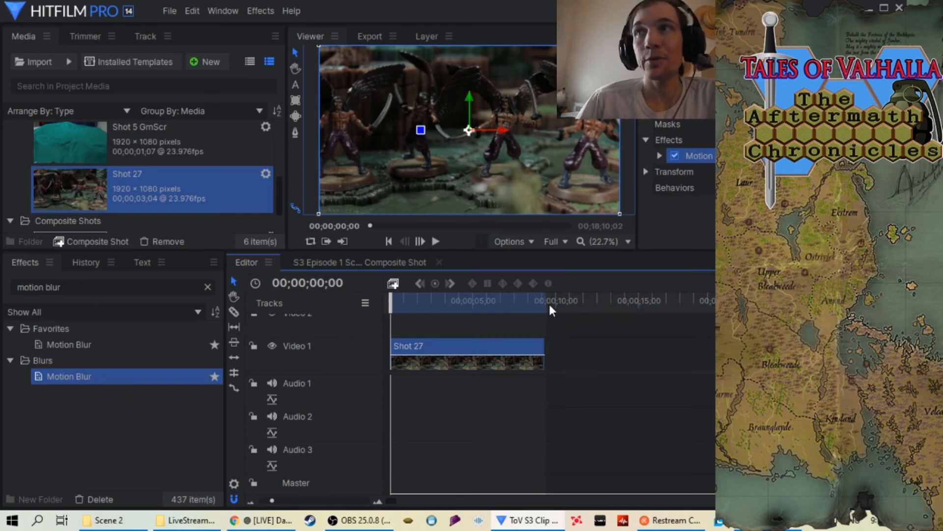
click(342, 501)
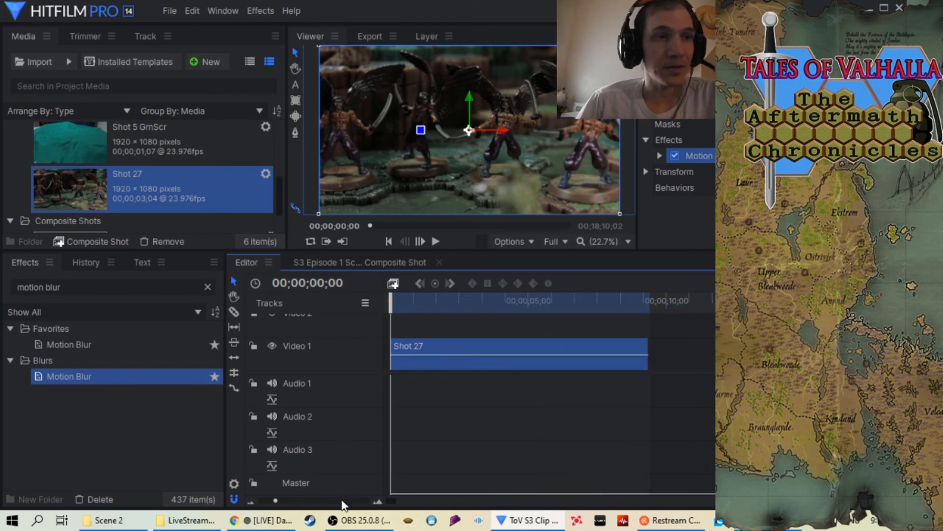
scroll(321, 504, down, 1)
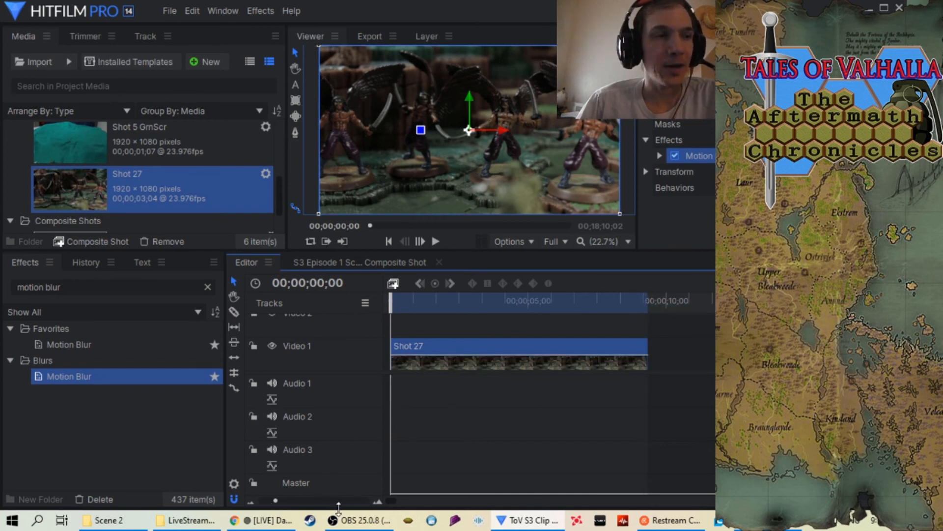
scroll(337, 507, up, 1)
scroll(337, 507, down, 1)
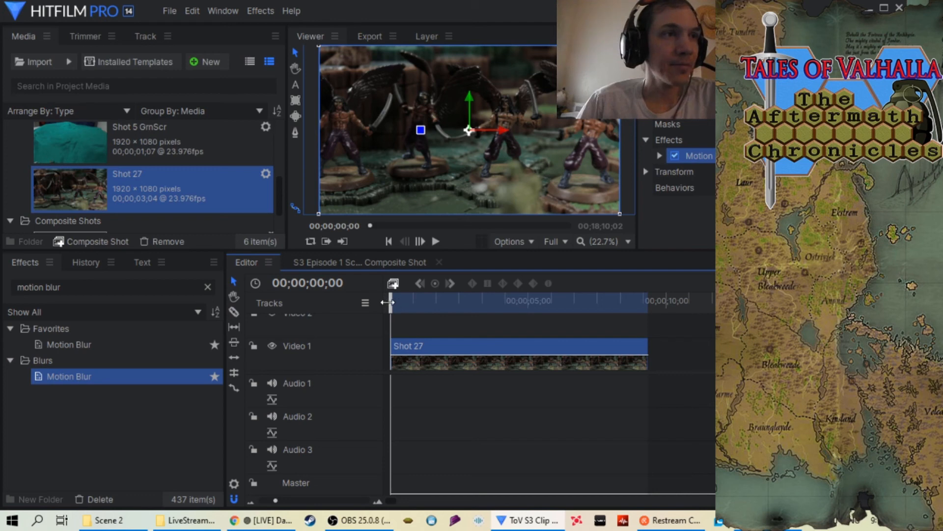
Play the Shot 27 clip twice from the start to judge its pace
drag(395, 301, 366, 313)
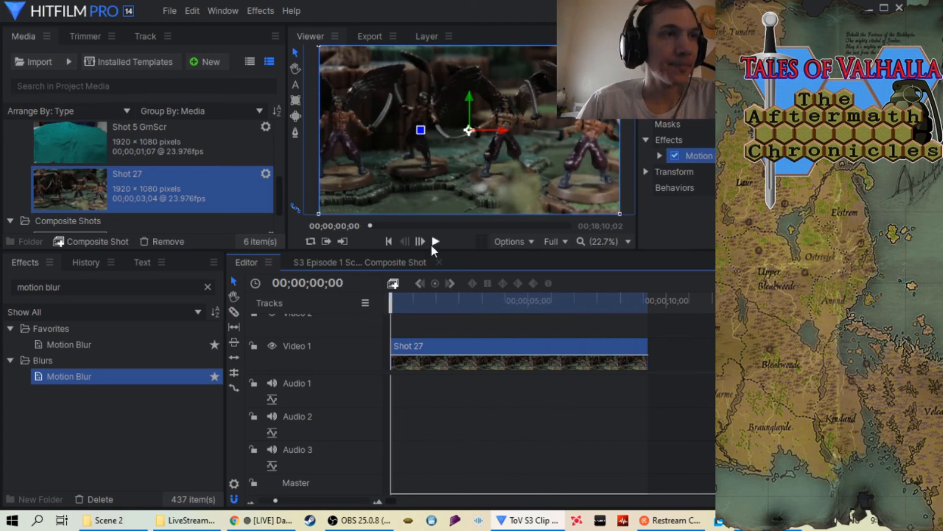
click(436, 242)
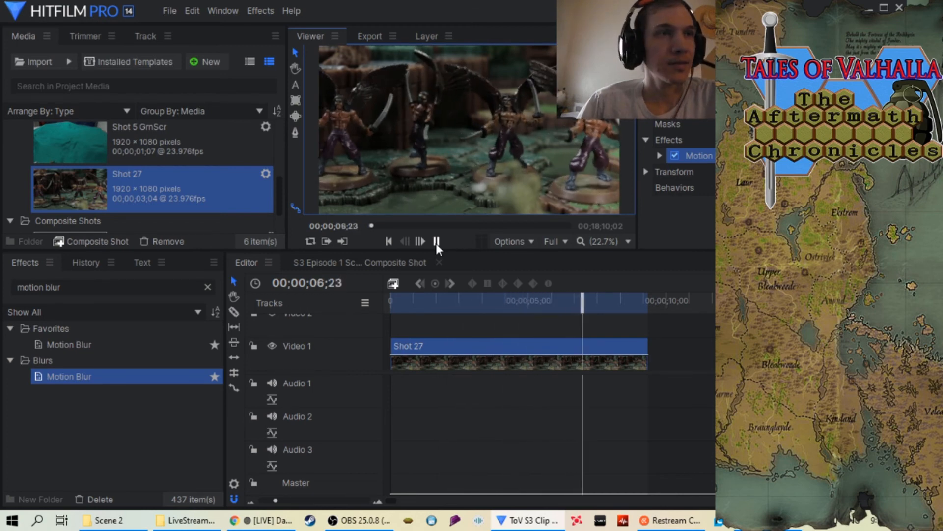
click(435, 241)
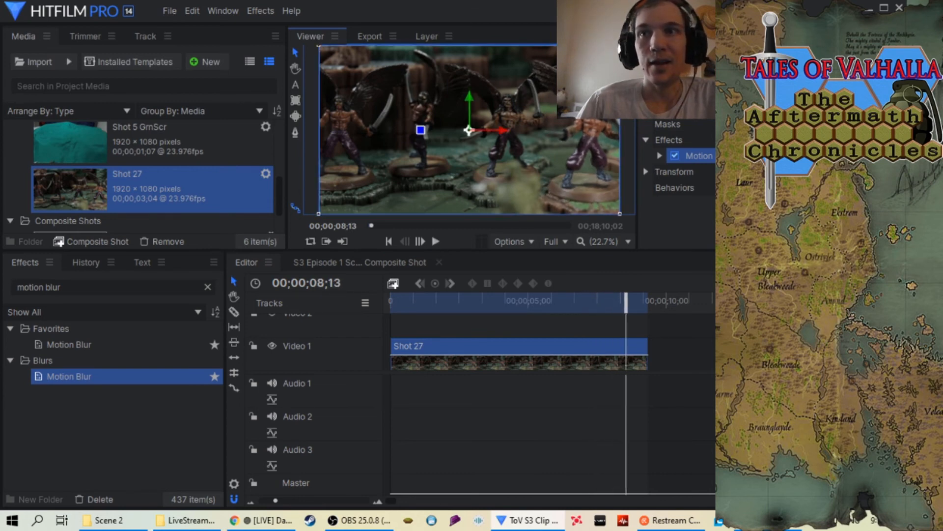
click(628, 309)
drag(628, 310, 379, 308)
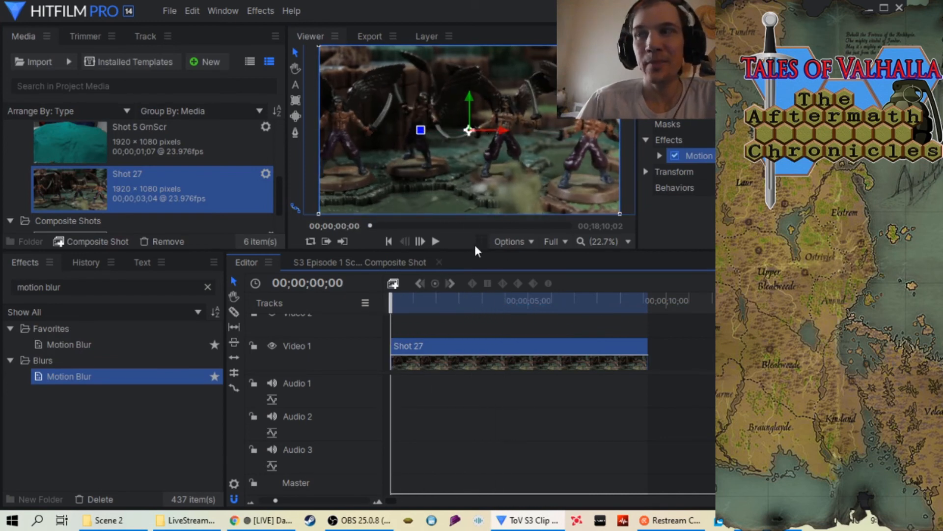
click(436, 240)
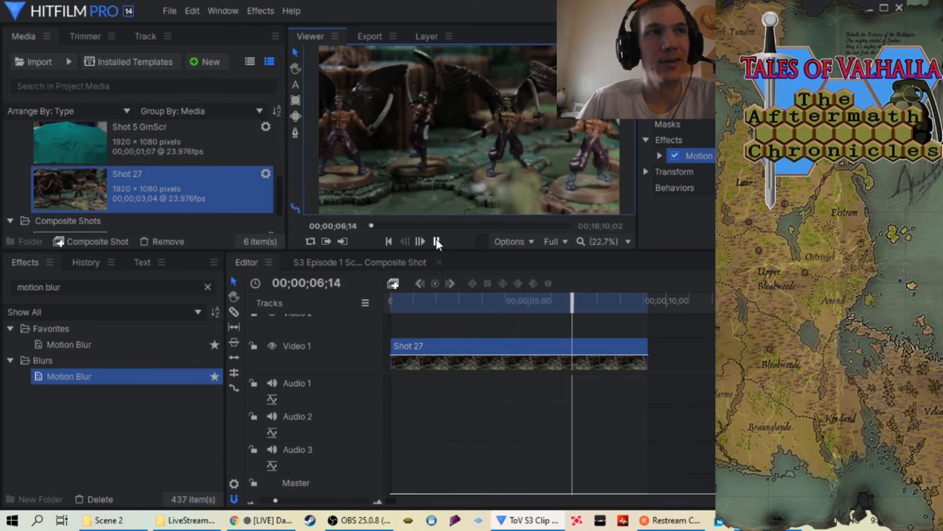
click(435, 241)
Change the Shot 27 clip's speed to 38% and bring the timeline's out point to the shortened clip's end
click(521, 346)
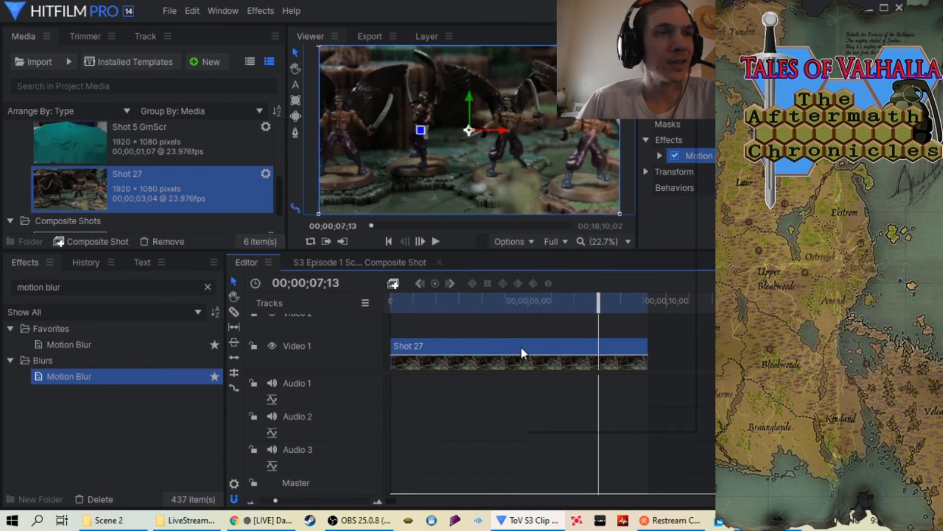
right_click(521, 347)
click(538, 84)
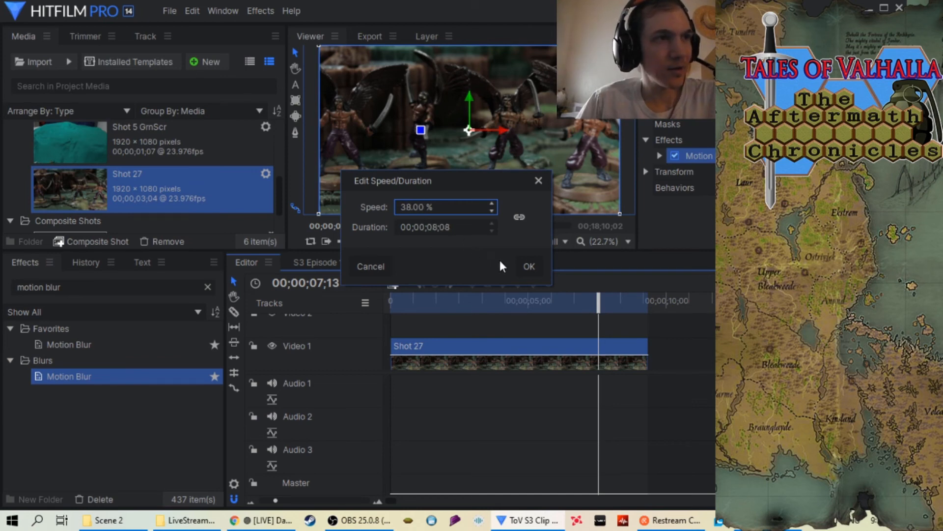
click(526, 266)
drag(648, 305, 619, 305)
Preview the retimed Shot 27 clip from the start and return the playhead to the beginning of the timeline
key(Home)
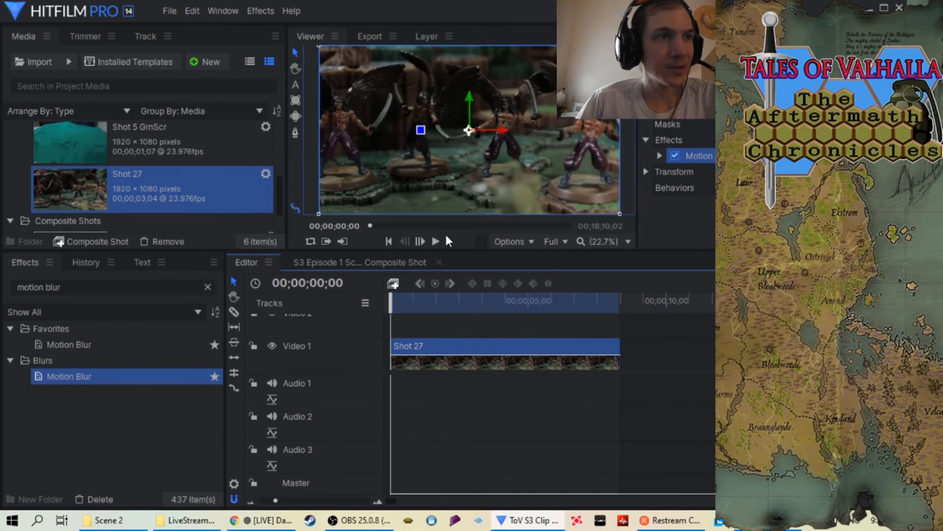
click(436, 242)
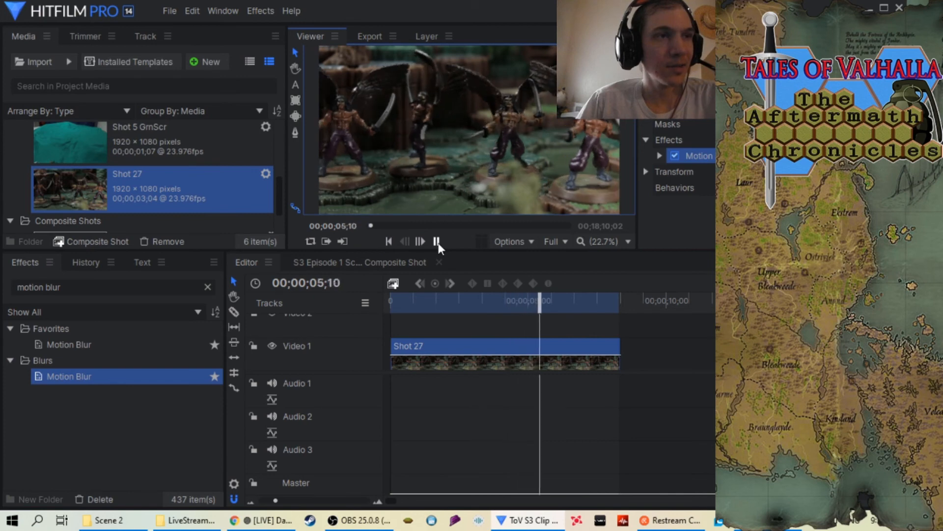
click(436, 241)
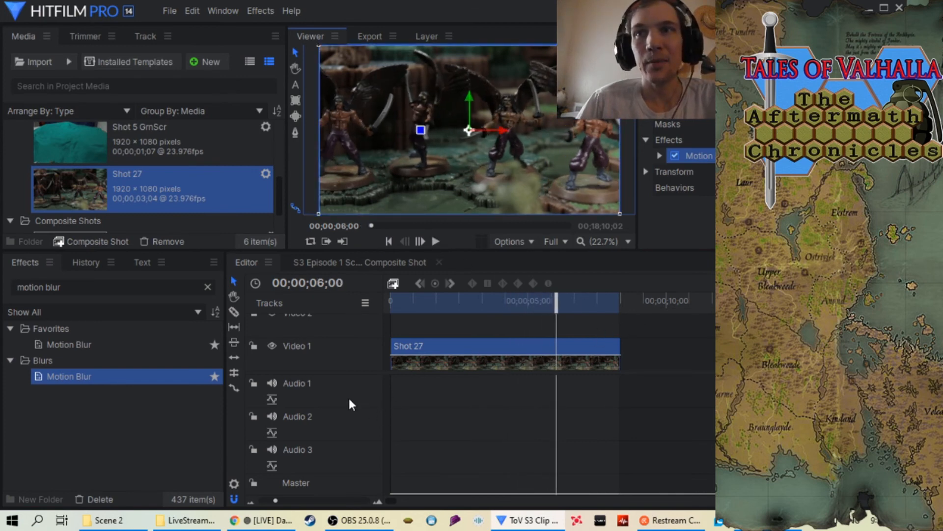
scroll(643, 381, up, 3)
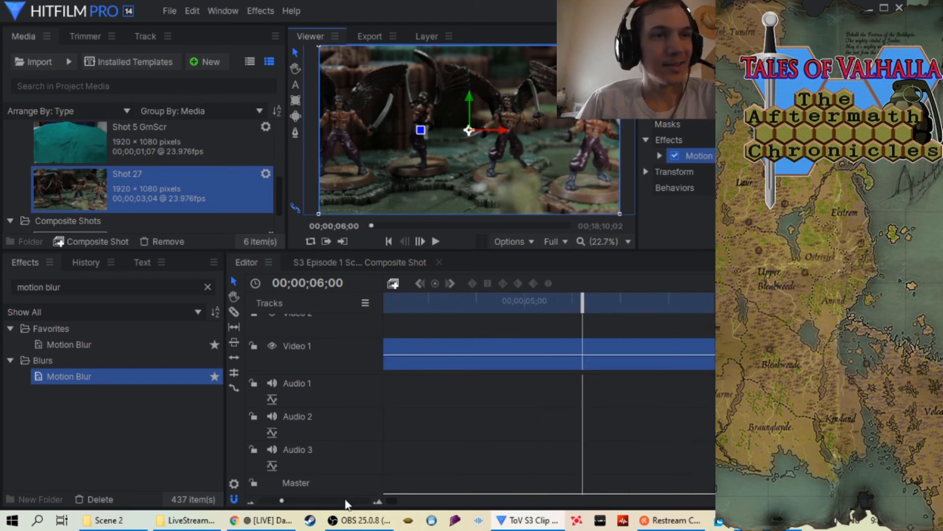
click(711, 304)
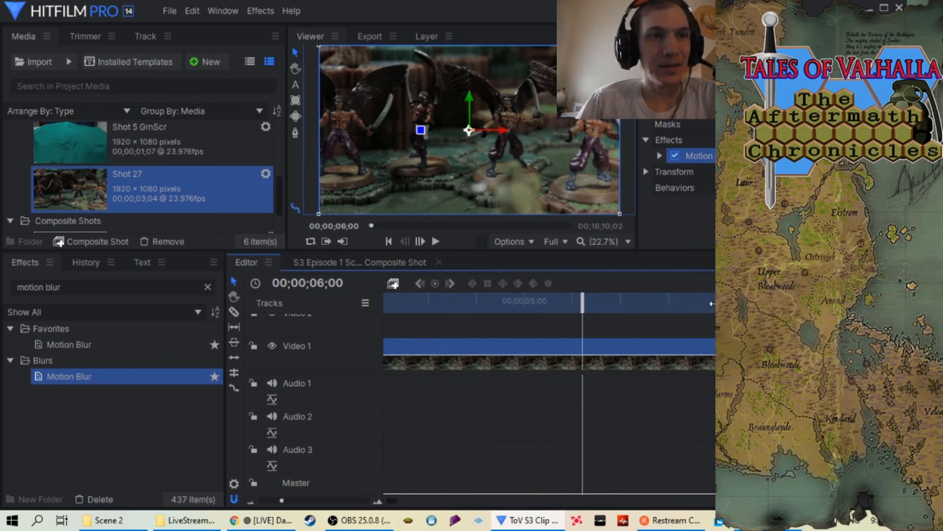
drag(582, 302, 275, 312)
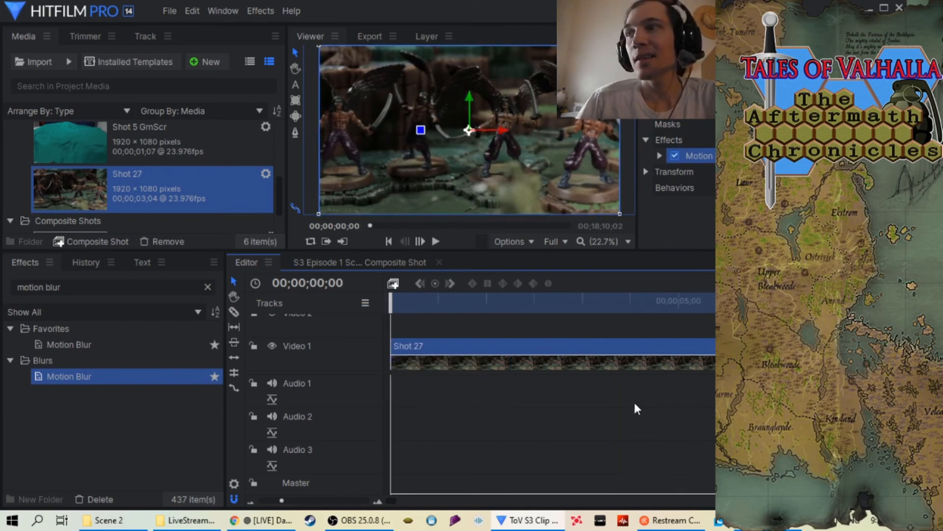
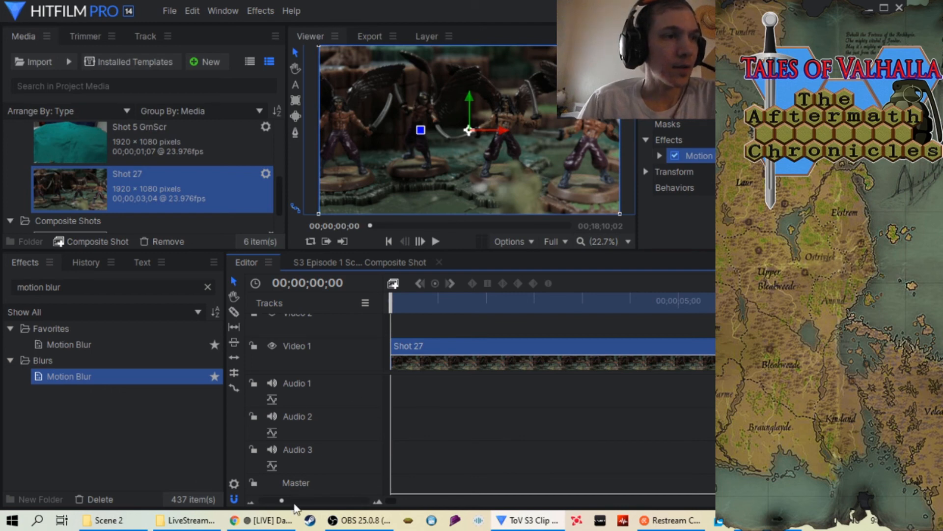
Add the timeline's in-to-out area containing the Shot 27 clip to the export queue
scroll(299, 501, down, 1)
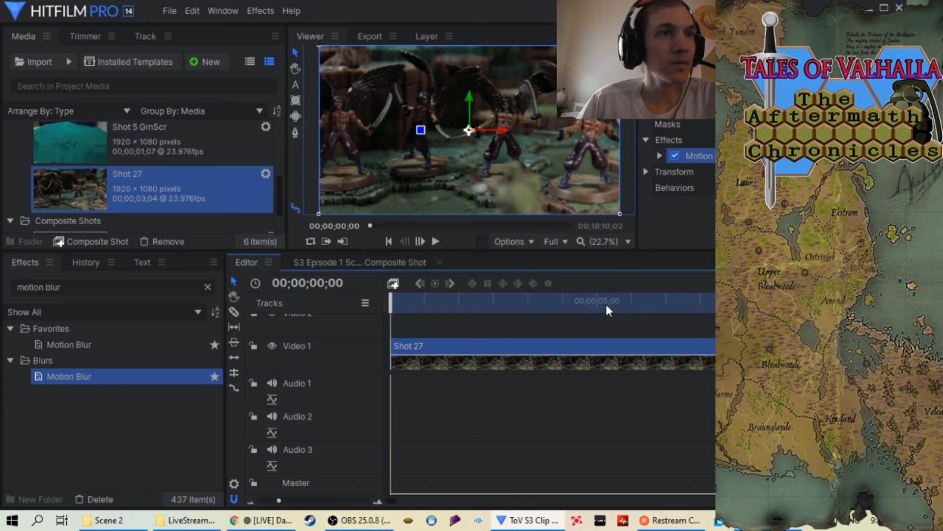
mouse_move(826, 315)
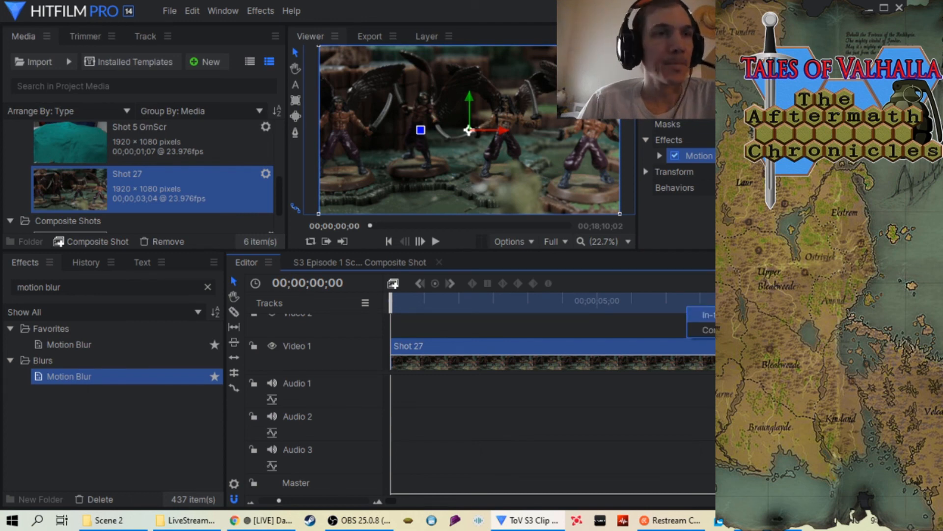
click(737, 315)
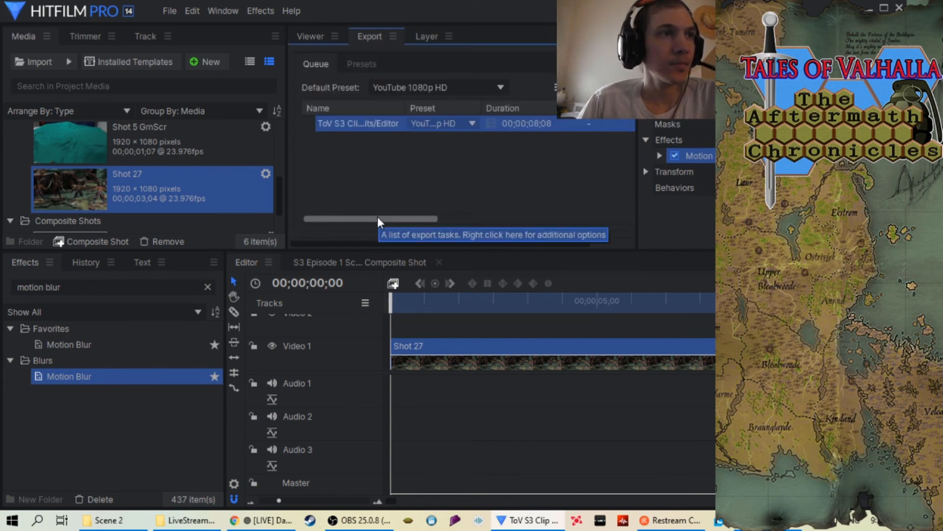
Set the queued task's output file to "S3 Episode 4 Scene 2 Shot 27 at 38.mp4" in the Scene 2 folder and start exporting
scroll(377, 217, right, 3)
right_click(505, 125)
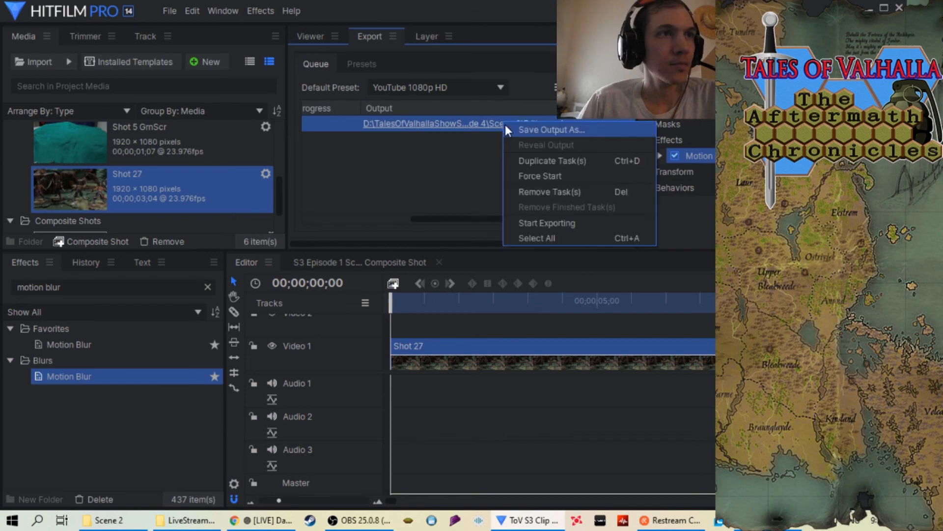
click(521, 129)
scroll(291, 172, down, 10)
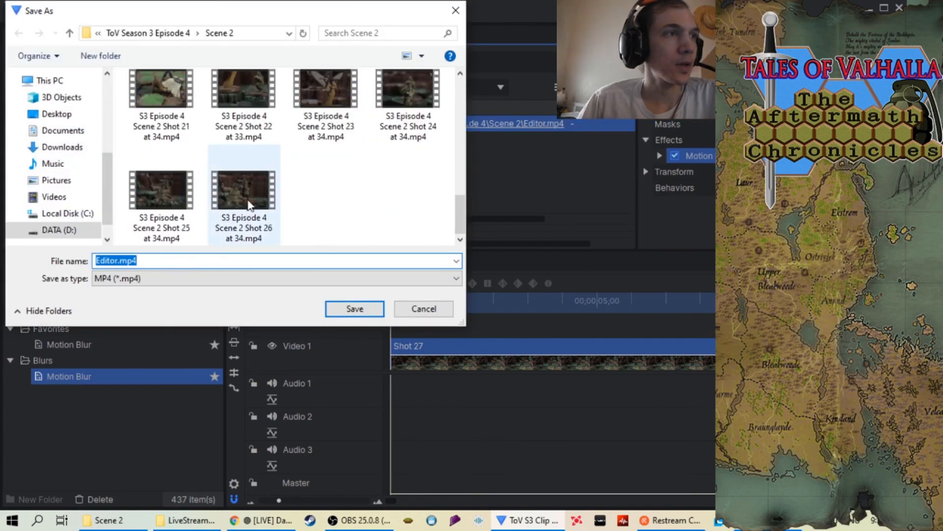
click(245, 218)
click(199, 260)
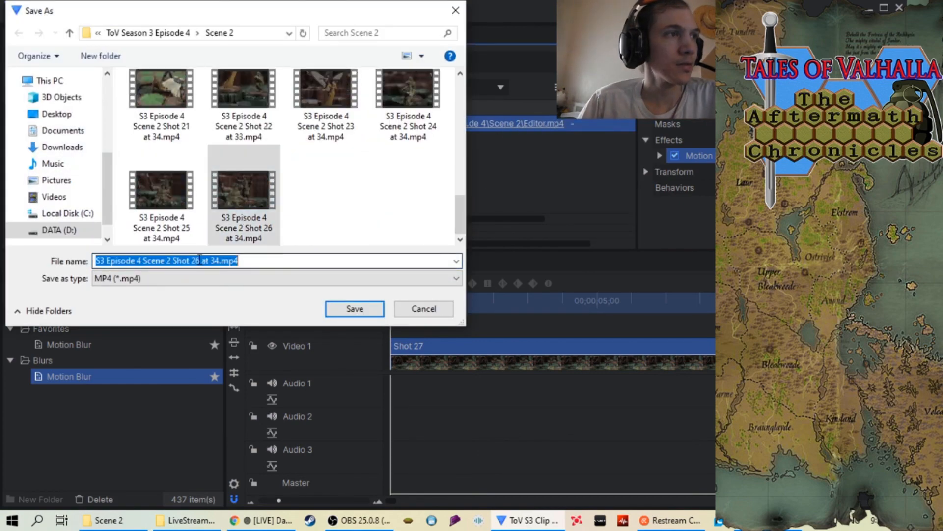
double_click(196, 260)
click(199, 260)
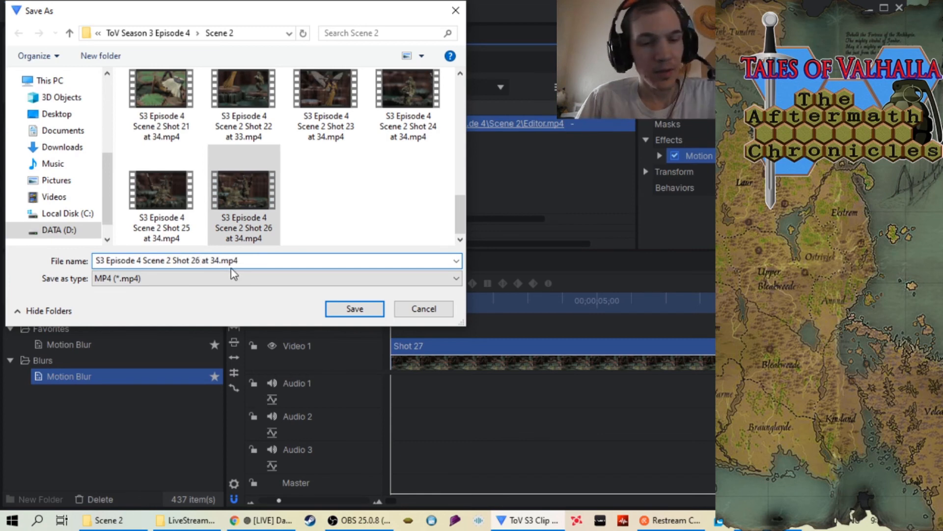
key(BackSpace)
text(7)
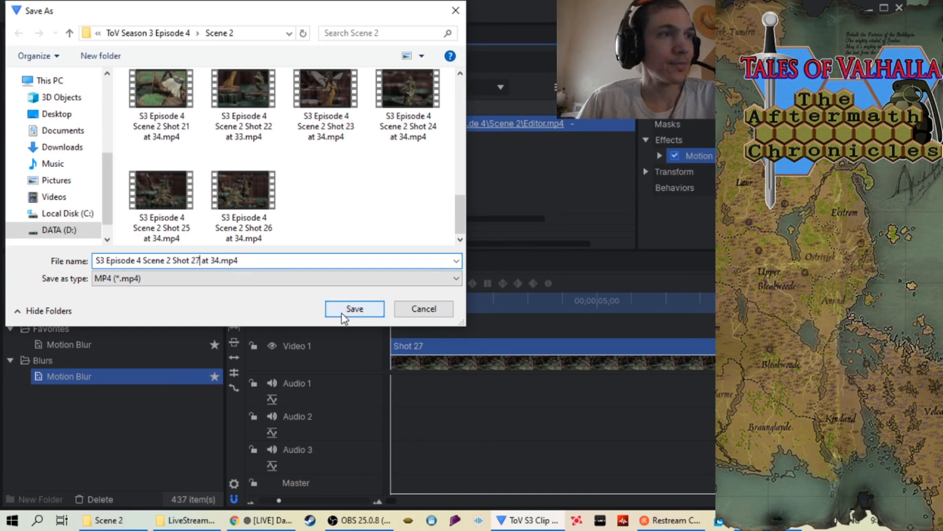
click(219, 261)
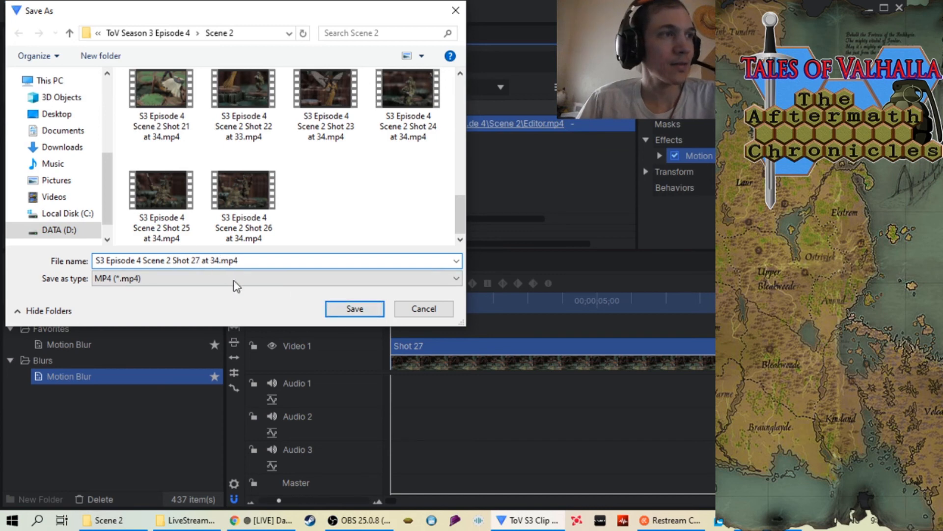
key(BackSpace)
text(8)
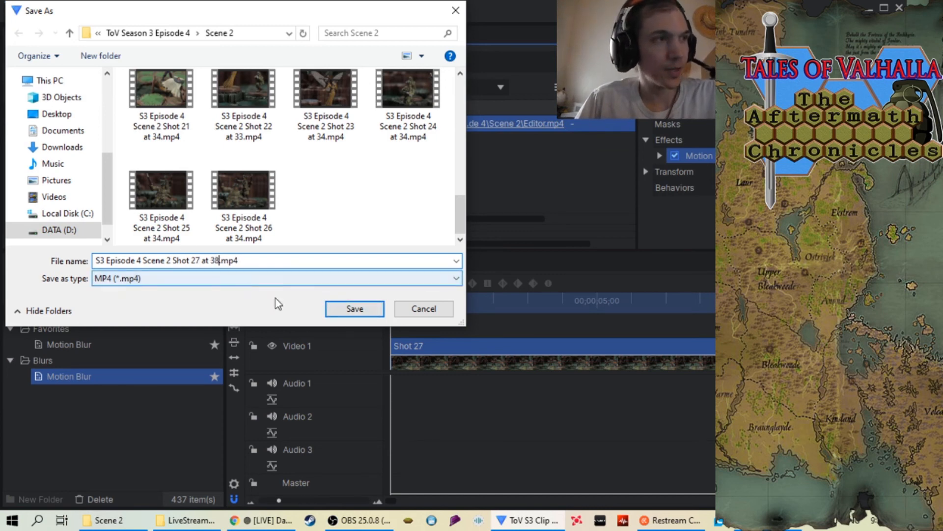
click(353, 308)
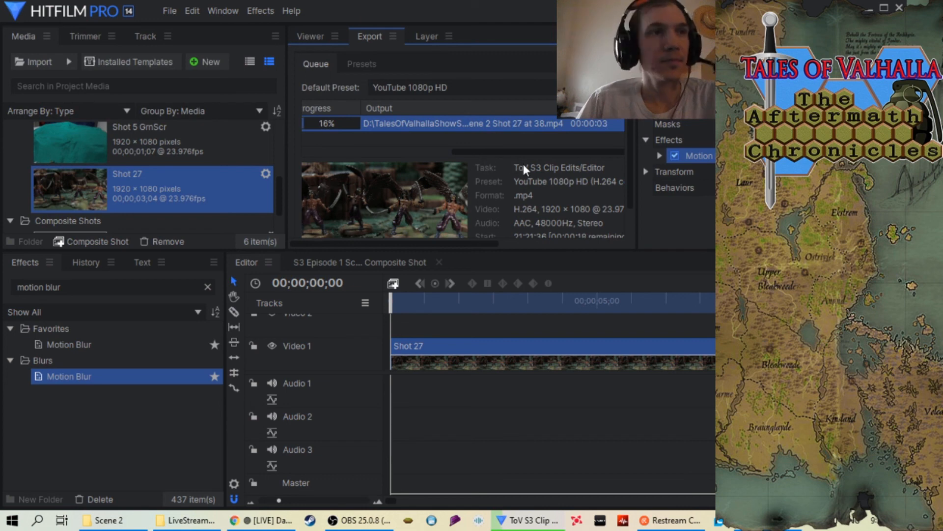
Follow the Shot 27 export to completion, remove the finished task from the queue and return to the viewer
drag(535, 154, 358, 158)
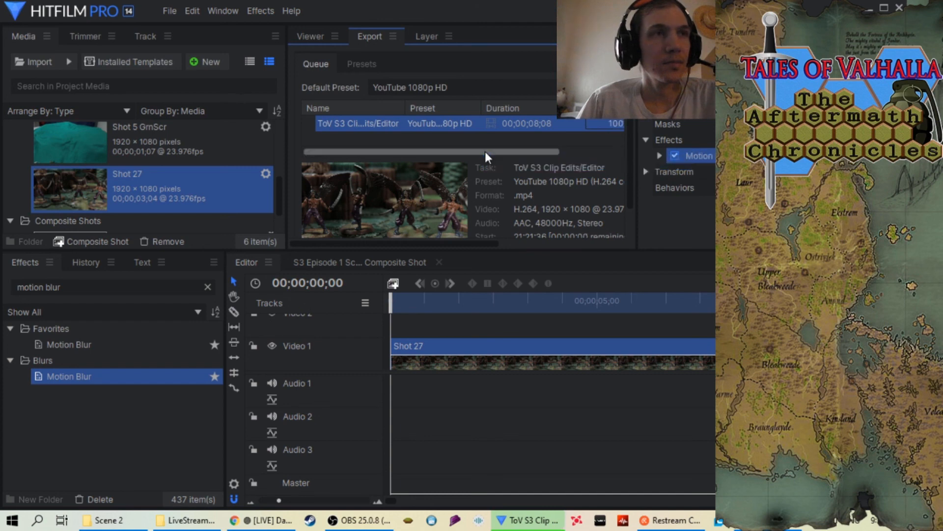
mouse_move(486, 152)
mouse_down()
mouse_move(530, 154)
mouse_move(474, 149)
mouse_up()
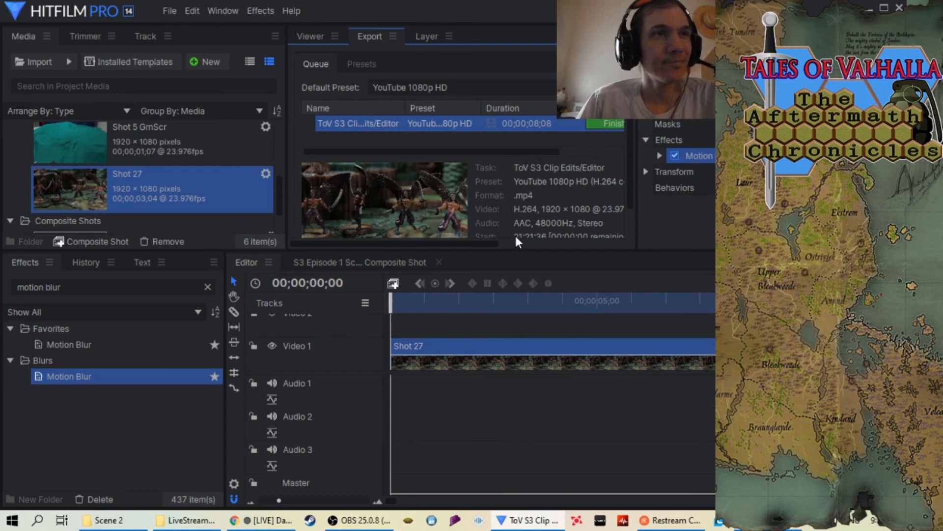
right_click(413, 123)
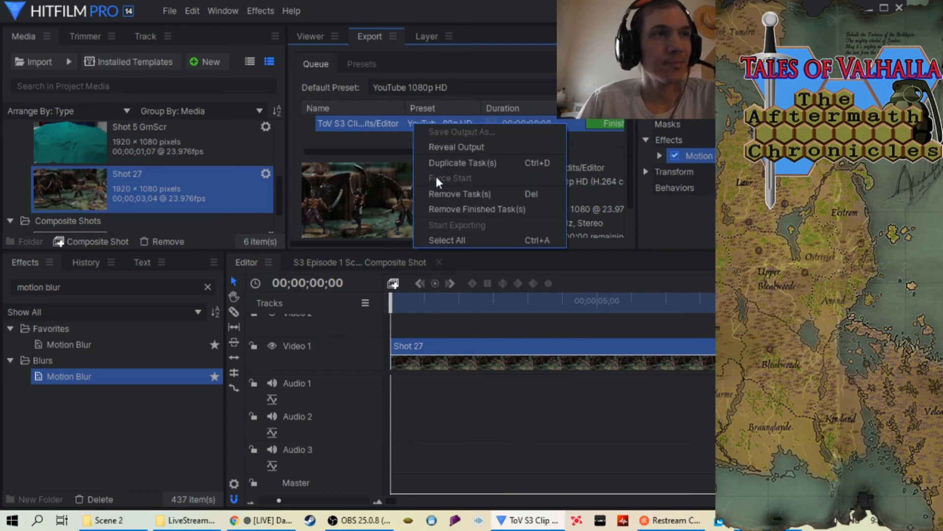
click(454, 209)
click(310, 37)
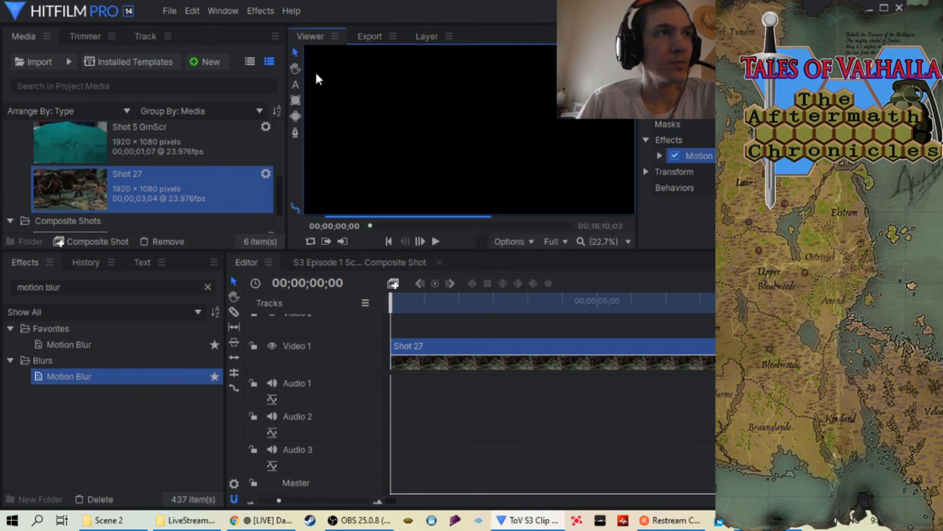
Remove the Shot 27 media from the project, including its use on the timeline
right_click(131, 179)
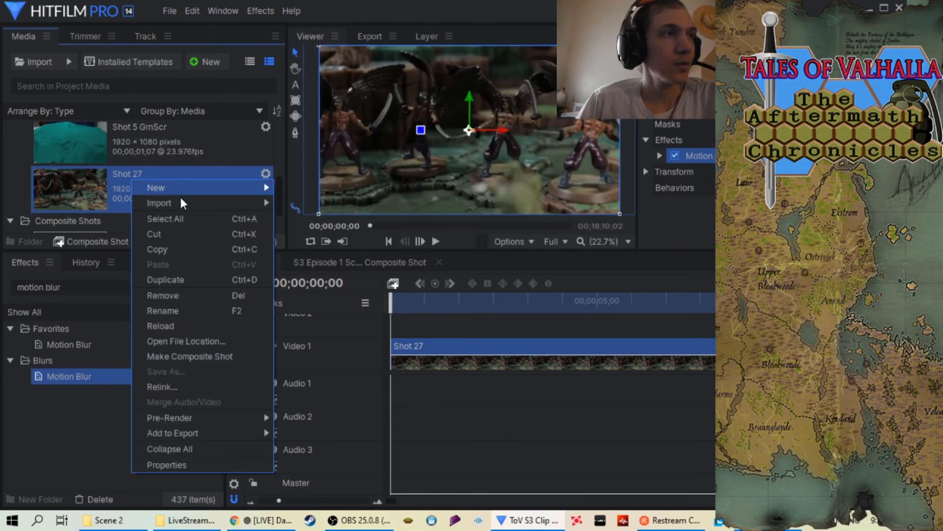
mouse_move(184, 206)
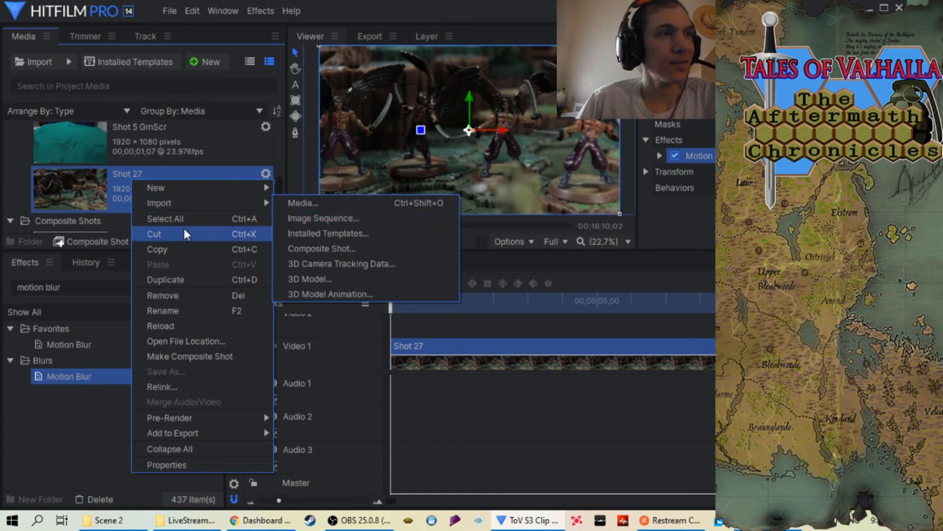
click(181, 296)
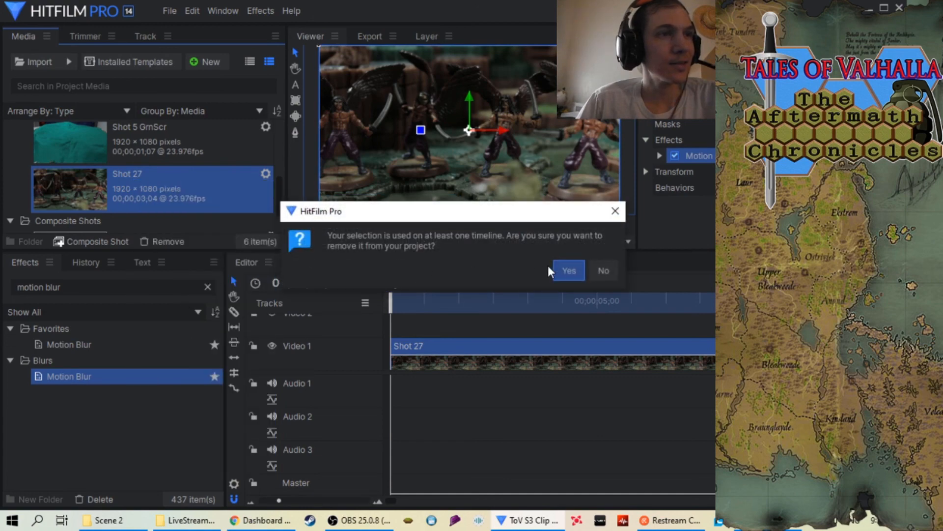
click(566, 270)
Import the Shot 28 folder from Scene 2 as an image sequence and place it at the start of the Video 1 track
right_click(27, 151)
mouse_move(59, 173)
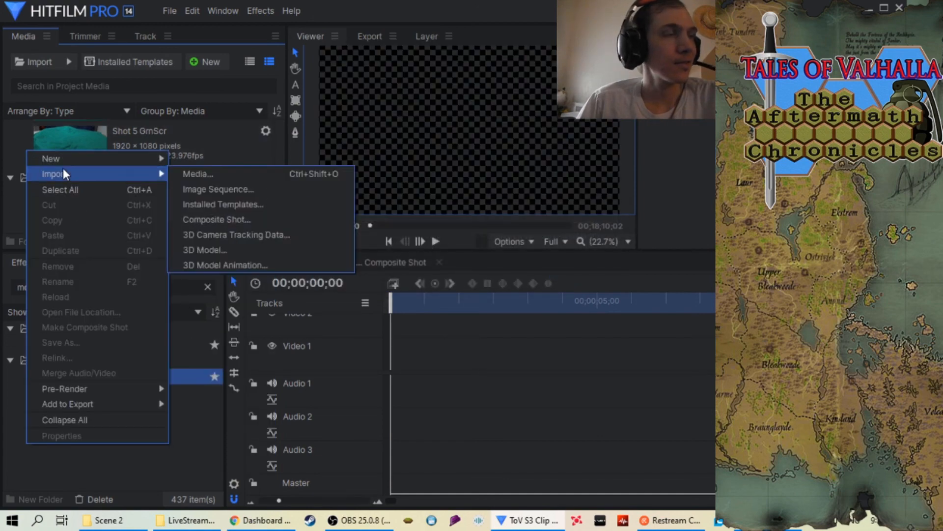
click(245, 191)
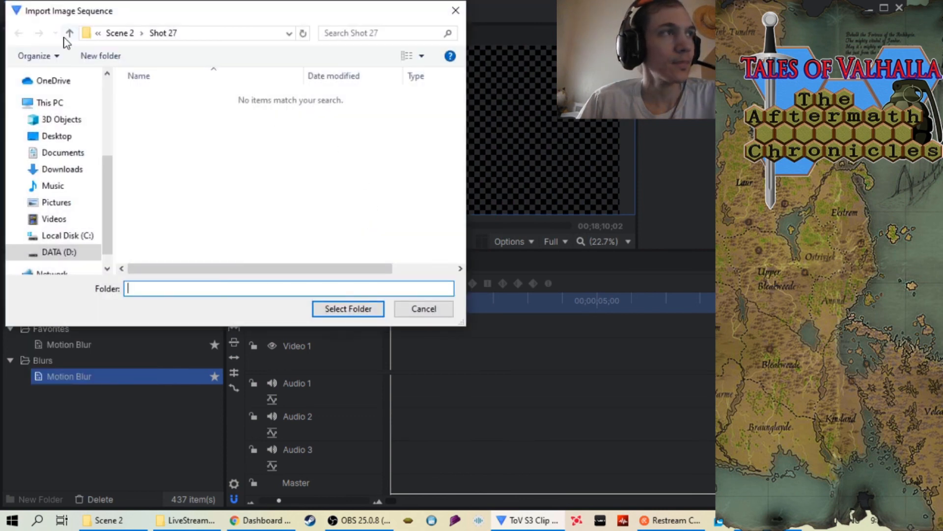
click(69, 33)
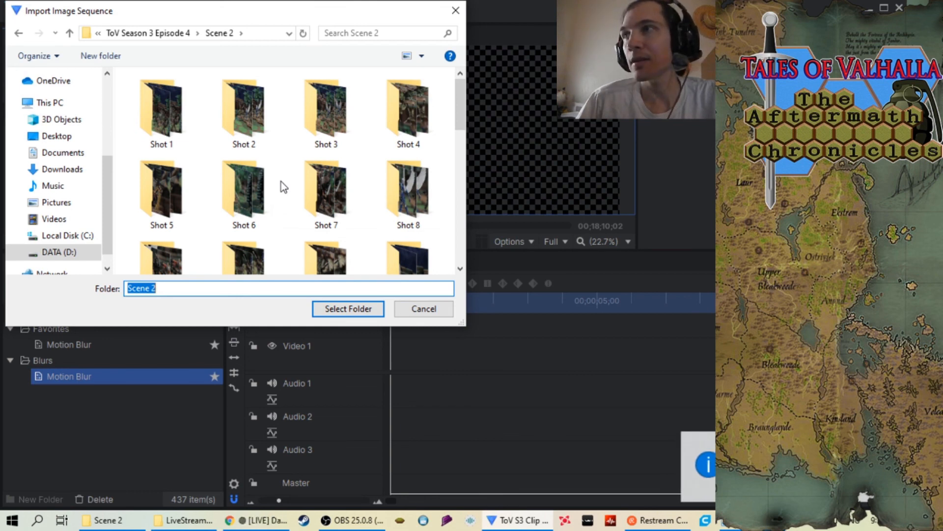
scroll(280, 156, down, 6)
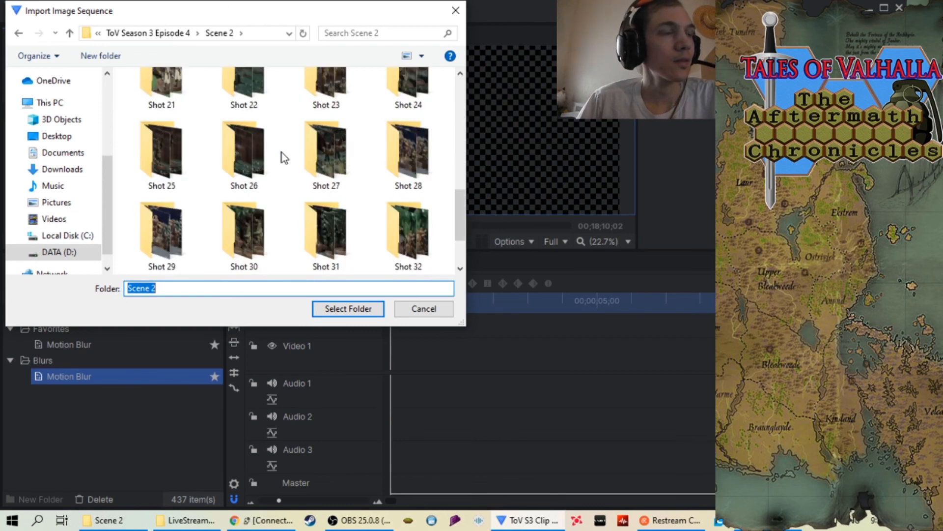
scroll(281, 152, down, 1)
scroll(281, 152, up, 2)
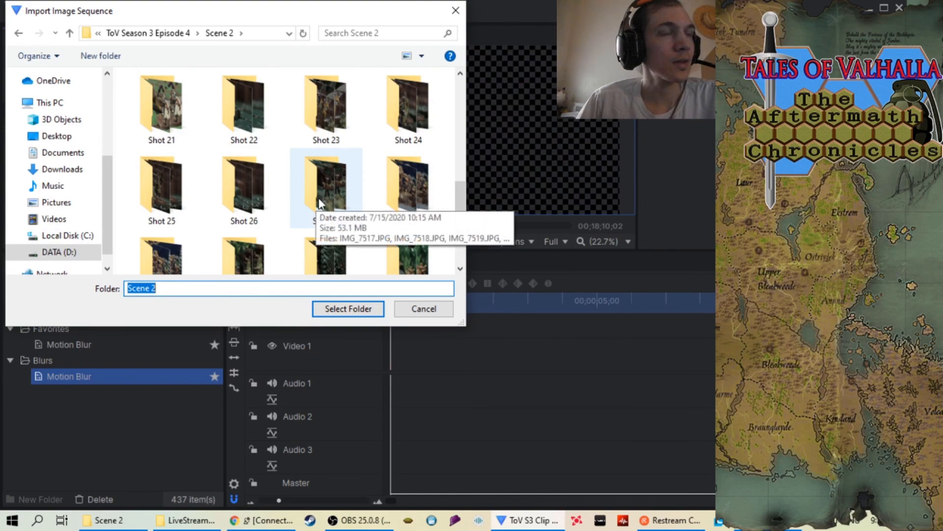
click(411, 185)
click(333, 310)
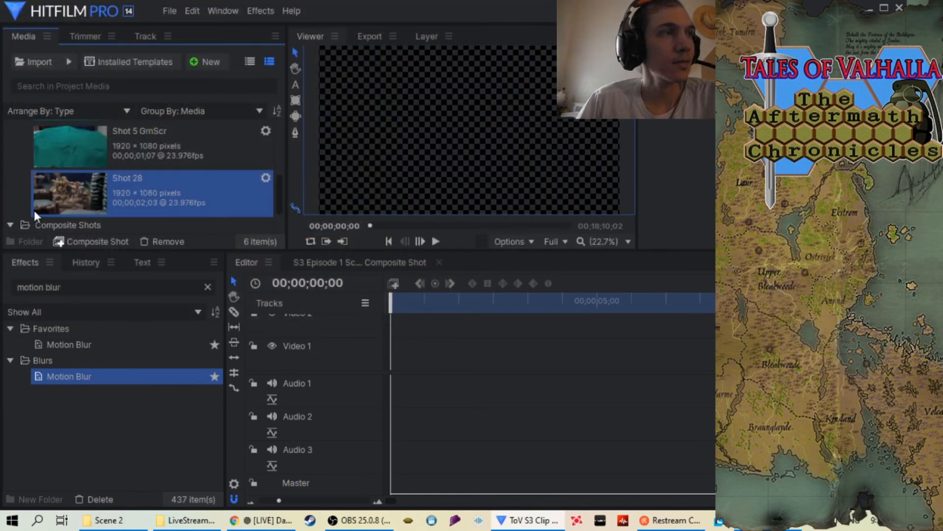
drag(52, 193, 433, 344)
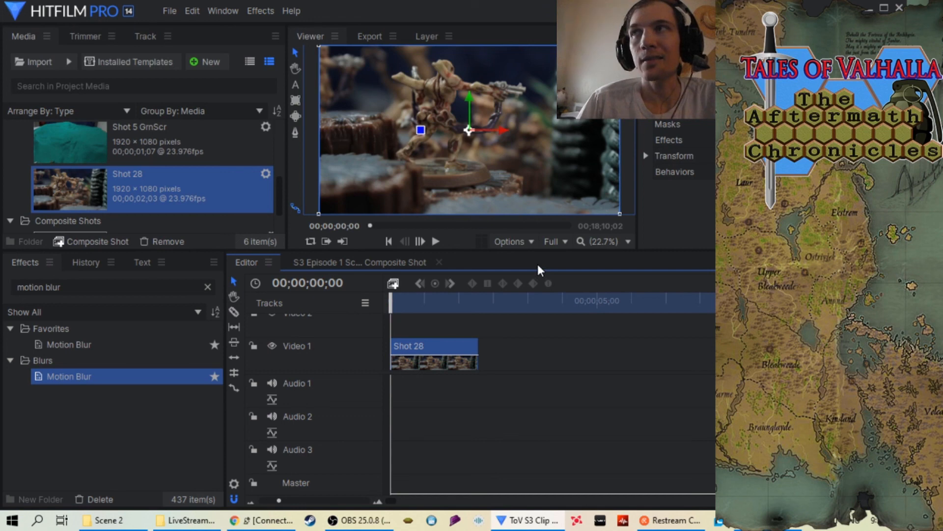
Set the Shot 28 clip's speed to 34% and bring the timeline's out point to the slowed clip's end
right_click(432, 346)
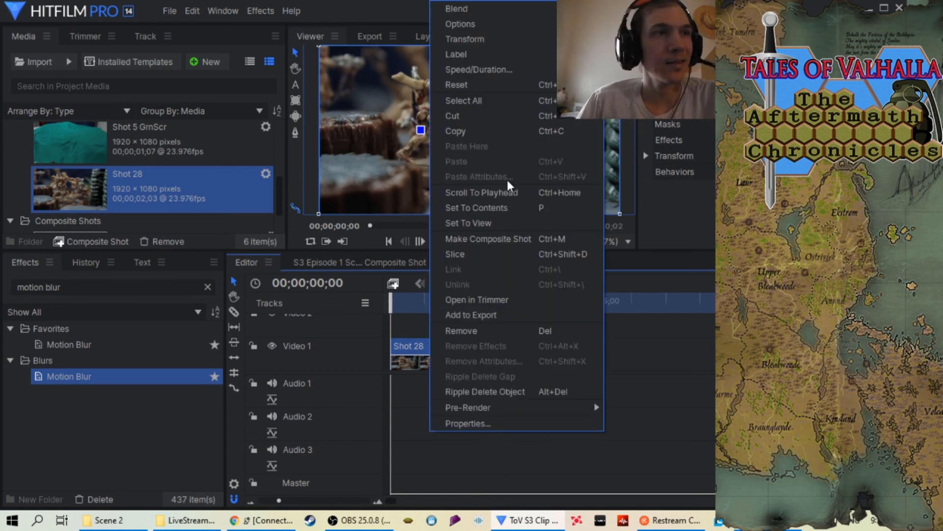
click(496, 69)
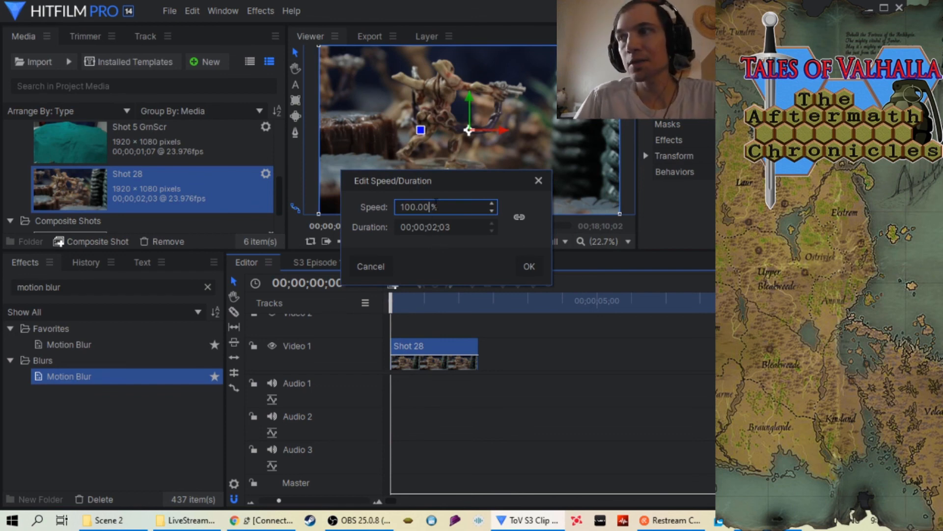
key(BackSpace)
key(BackSpace)
key(BackSpace)
key(BackSpace)
key(BackSpace)
key(BackSpace)
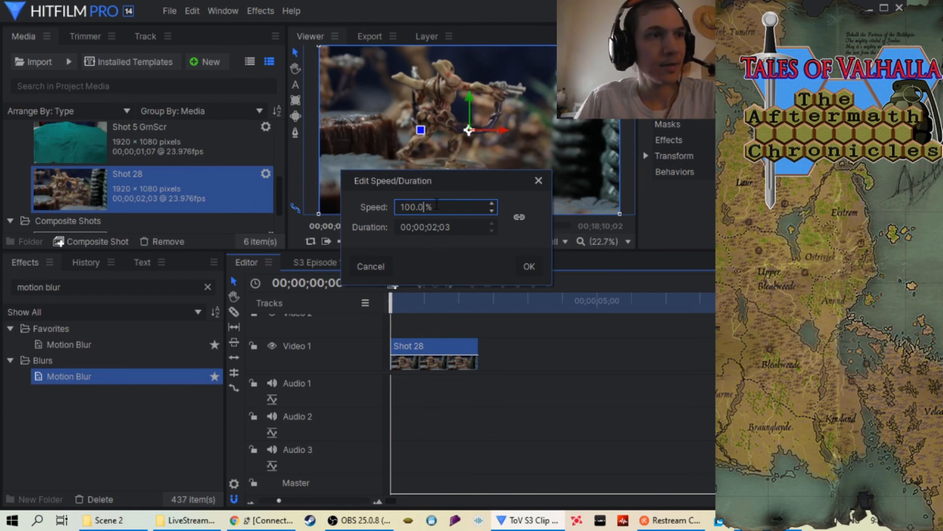
text(34)
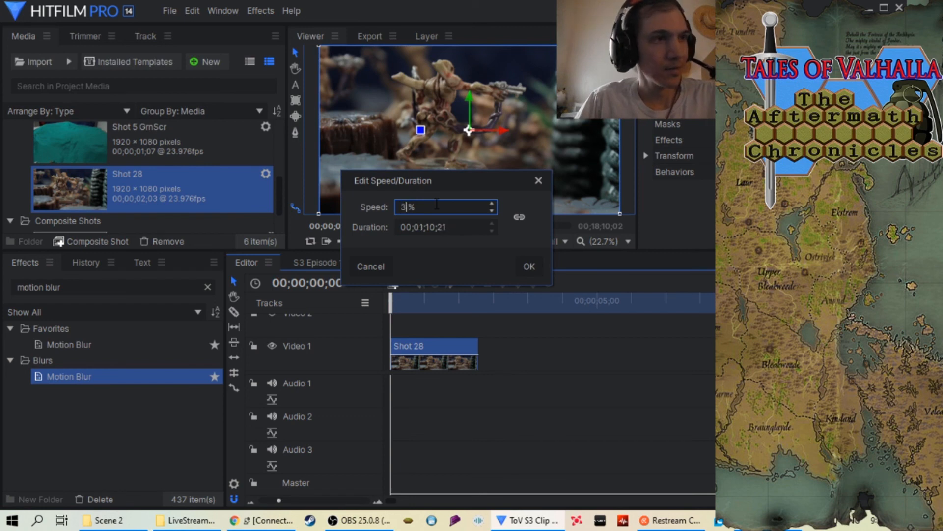
click(529, 265)
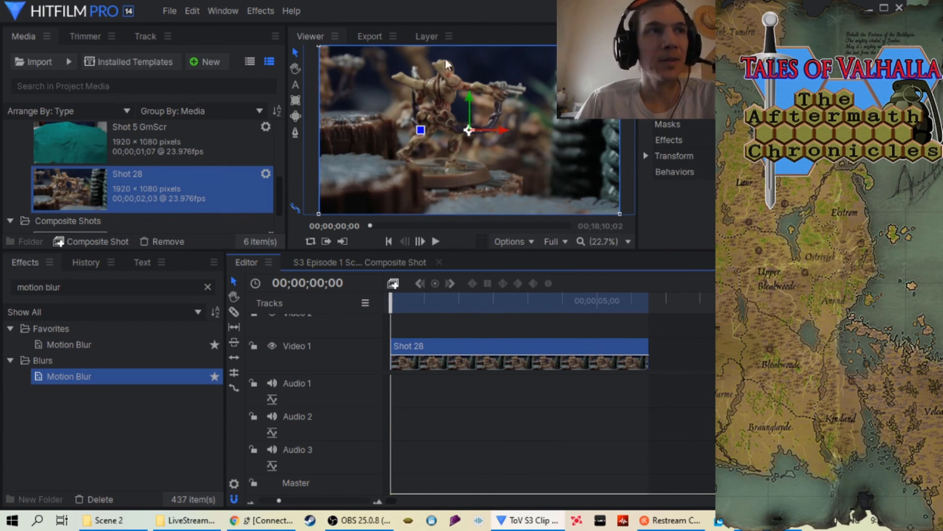
Keep the playhead at the start of the timeline and apply the Motion Blur effect to the Shot 28 clip
drag(388, 304, 368, 306)
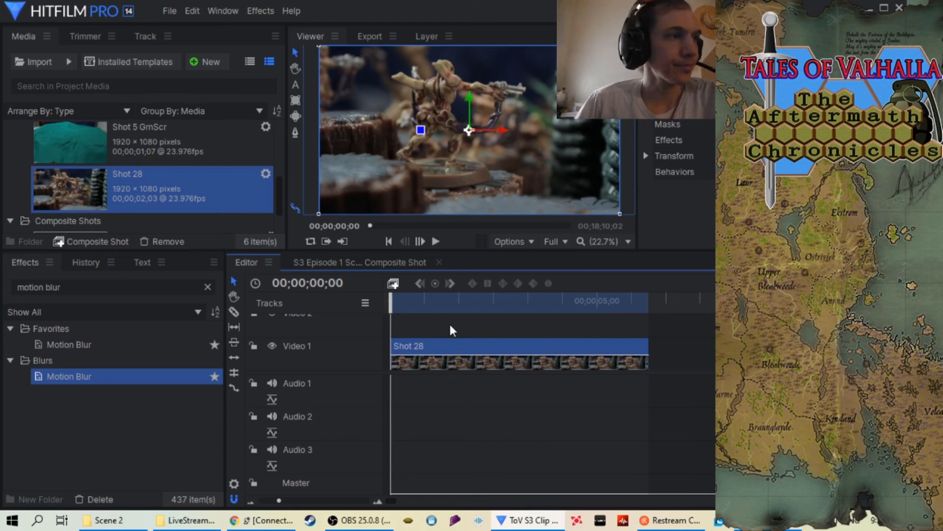
drag(165, 386, 519, 347)
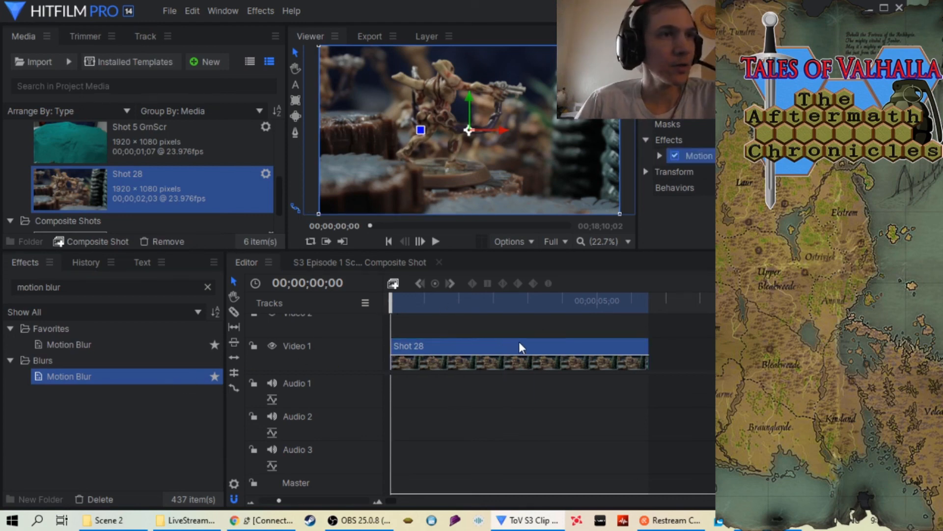
Check the Shot 28 clip's speed setting without changing it and play the clip from the start
right_click(453, 341)
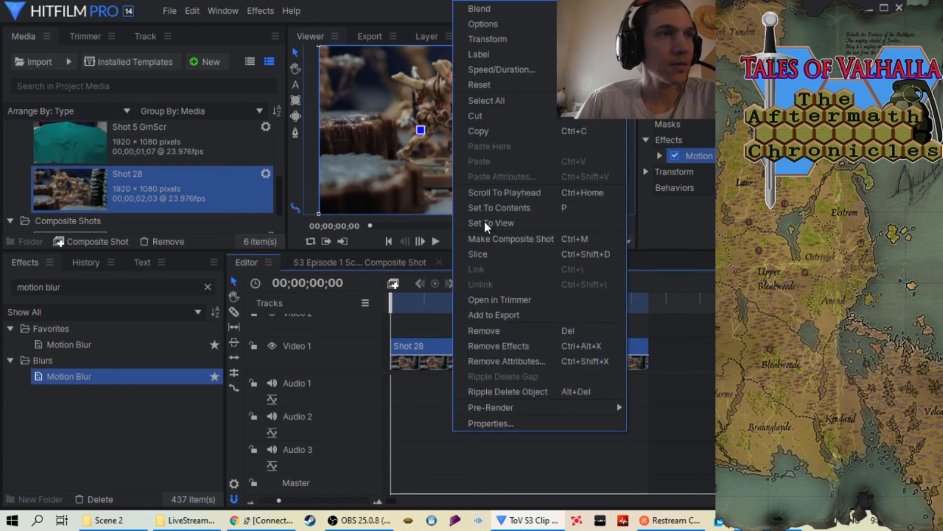
click(517, 68)
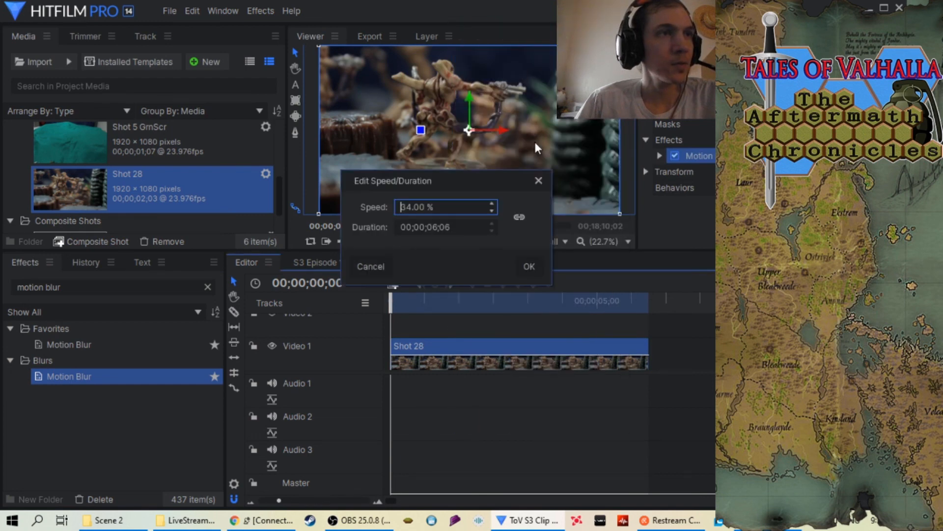
click(539, 180)
click(435, 244)
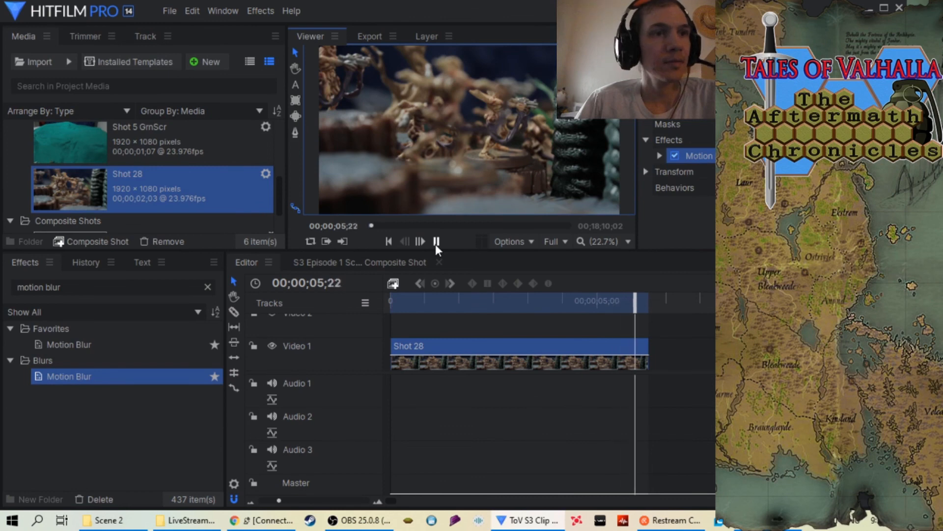
Return the playhead to the start of the timeline and queue the Shot 28 in-to-out area for export
drag(647, 302, 381, 314)
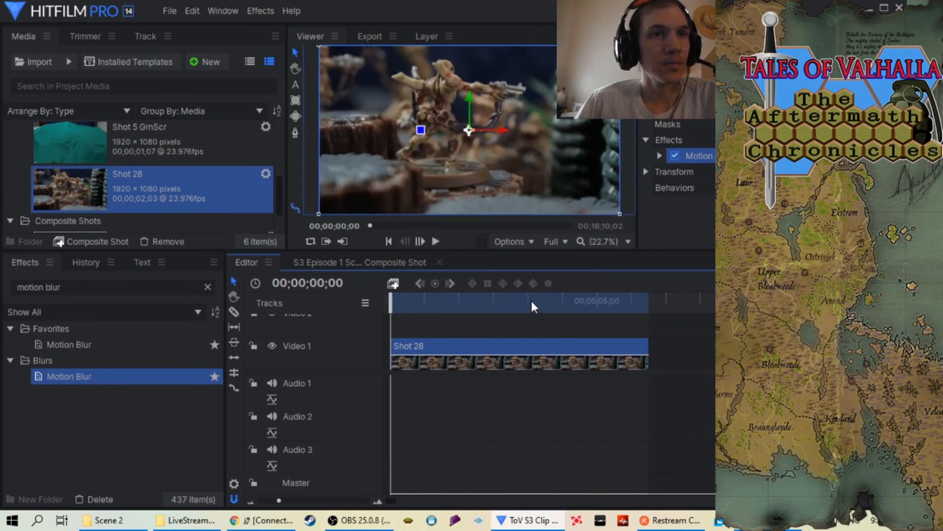
click(735, 283)
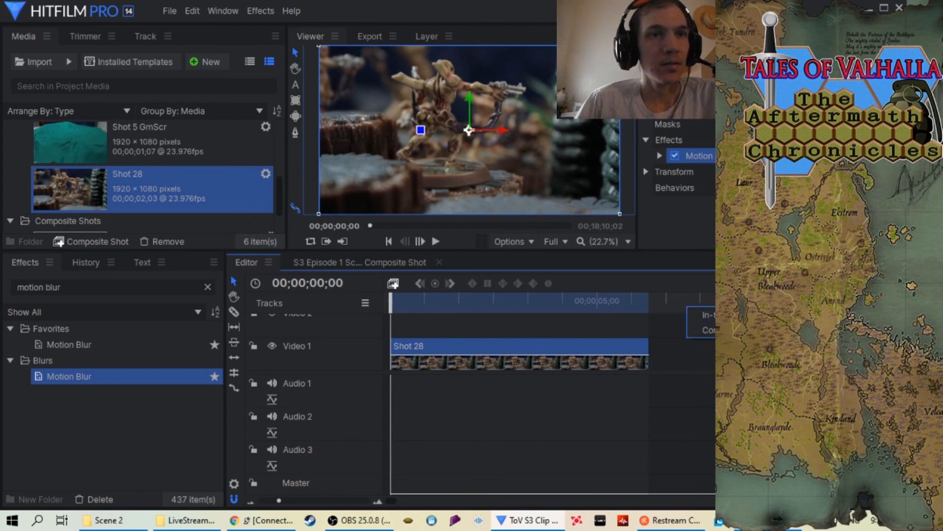
click(724, 314)
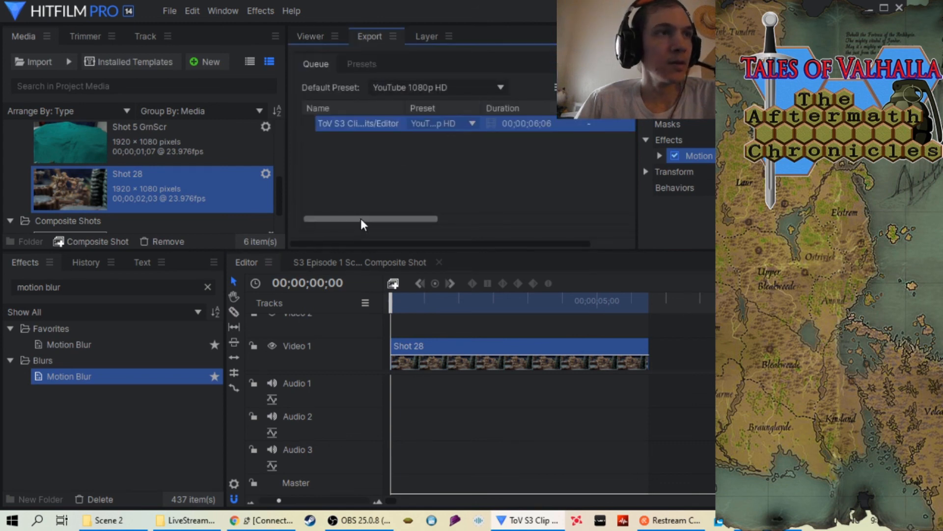
Base the queued export's output name on the existing Shot 27 clip in Scene 2, changing the shot number to 28
drag(361, 218, 444, 223)
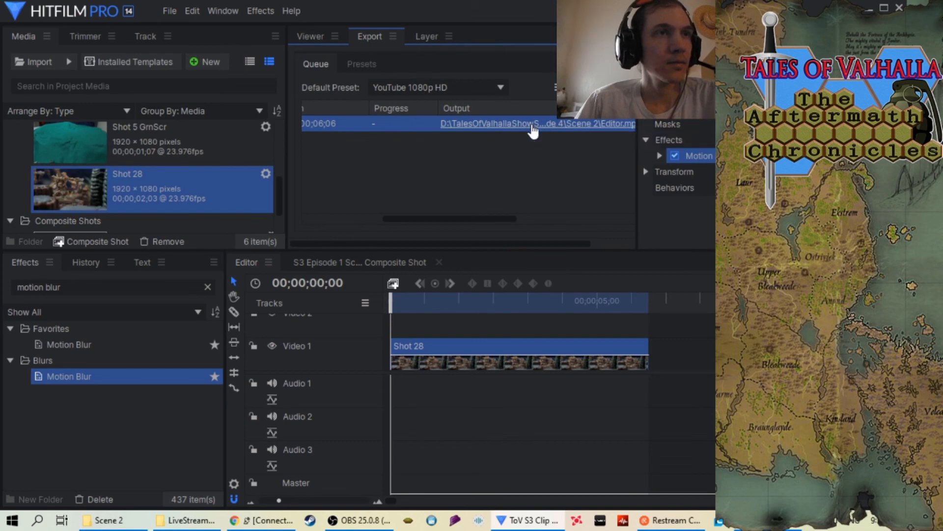
right_click(548, 130)
click(570, 133)
scroll(359, 166, down, 3)
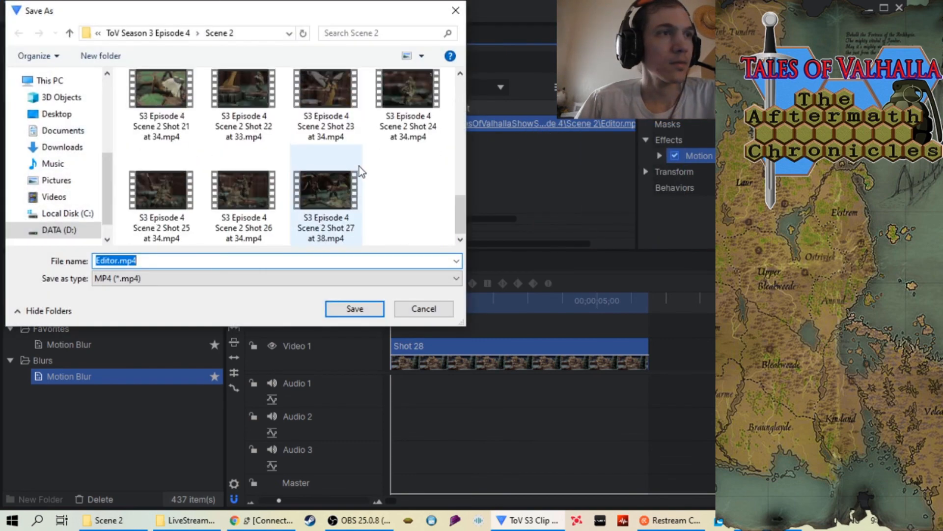
click(333, 217)
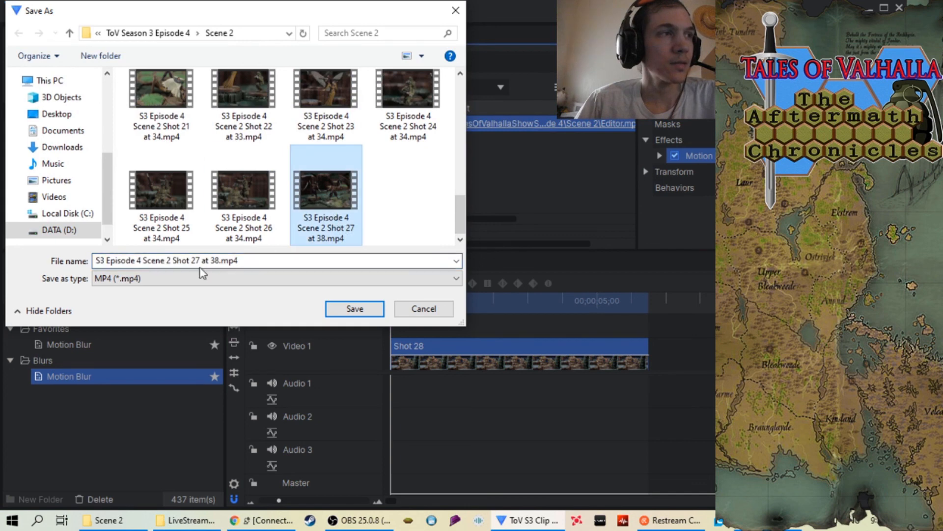
click(201, 259)
click(201, 259)
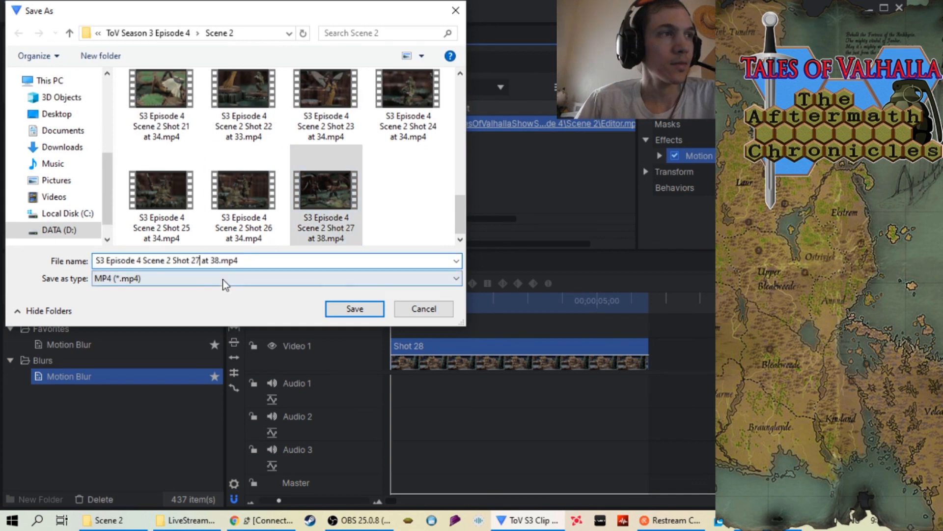
key(BackSpace)
text(8)
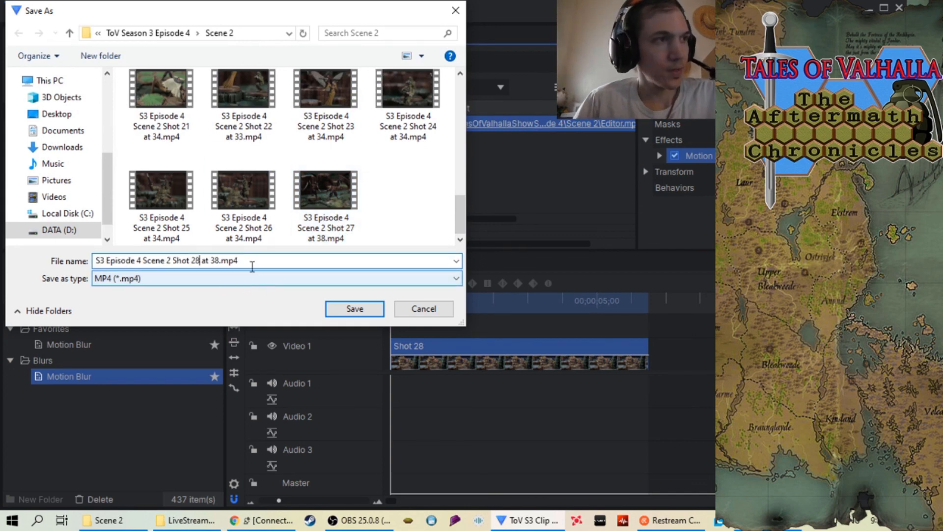
Complete the output name as "S3 Episode 4 Scene 2 Shot 28 at 34.mp4", save it and start the export
key(Right)
key(Right)
key(Right)
key(Right)
key(Right)
key(Right)
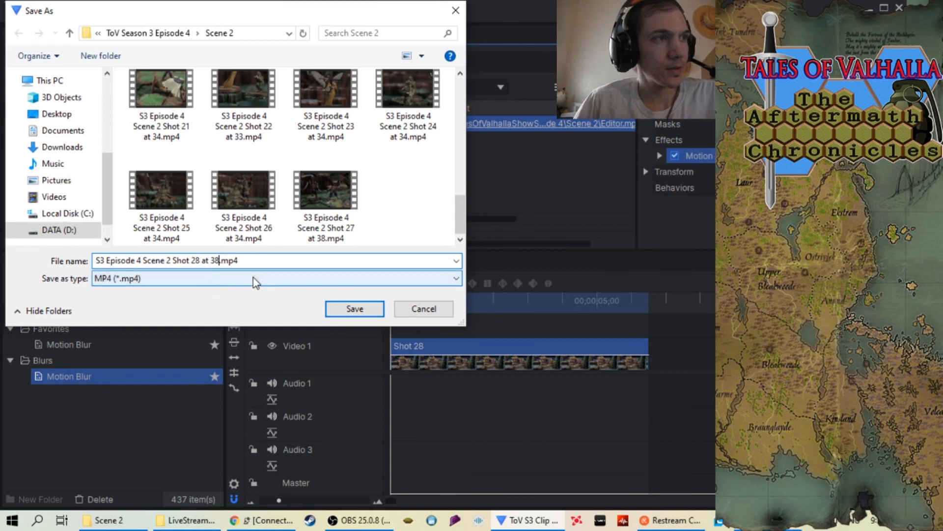
key(BackSpace)
text(4)
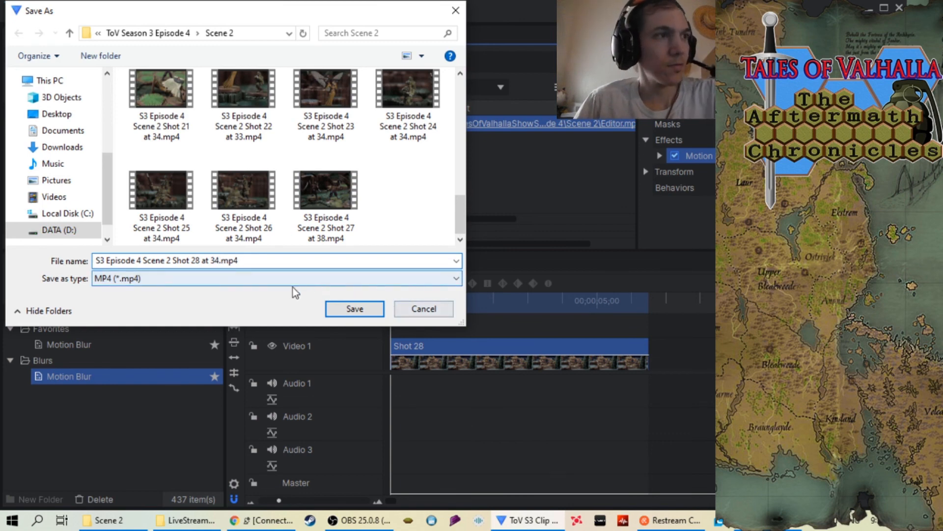
click(346, 309)
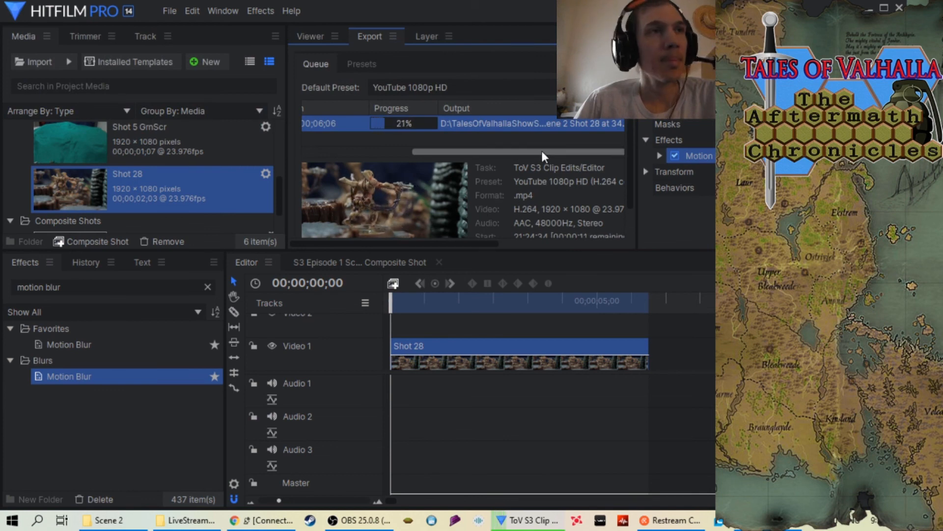
Remove the finished Shot 28 task from the export queue and return to the timeline preview
drag(541, 149, 423, 151)
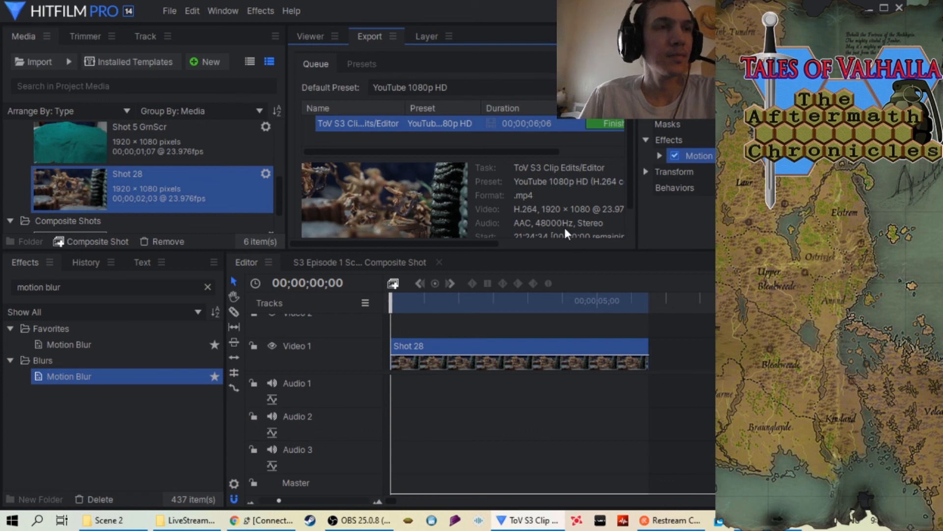
right_click(558, 124)
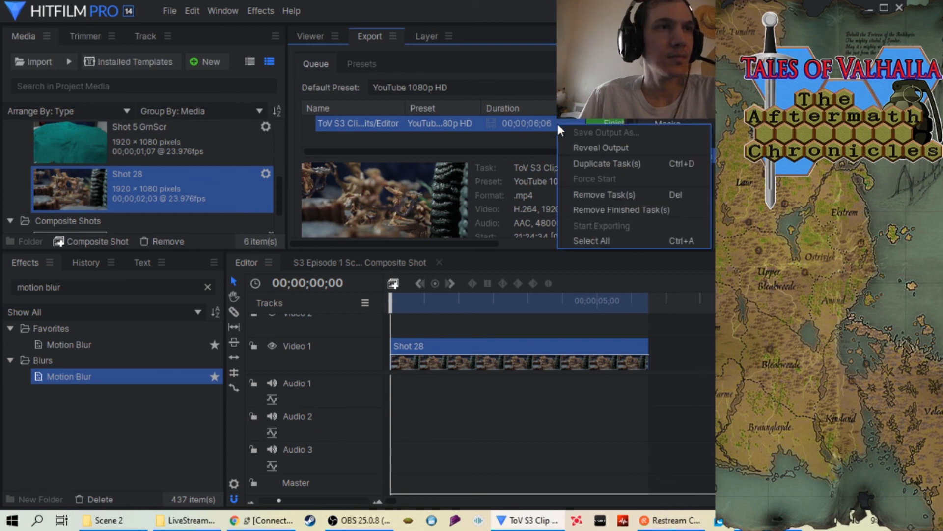
click(607, 211)
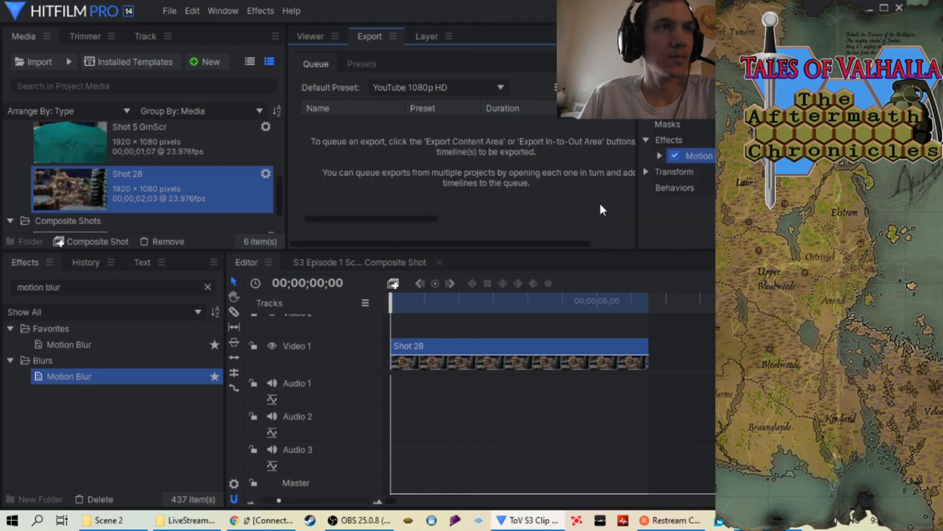
click(82, 176)
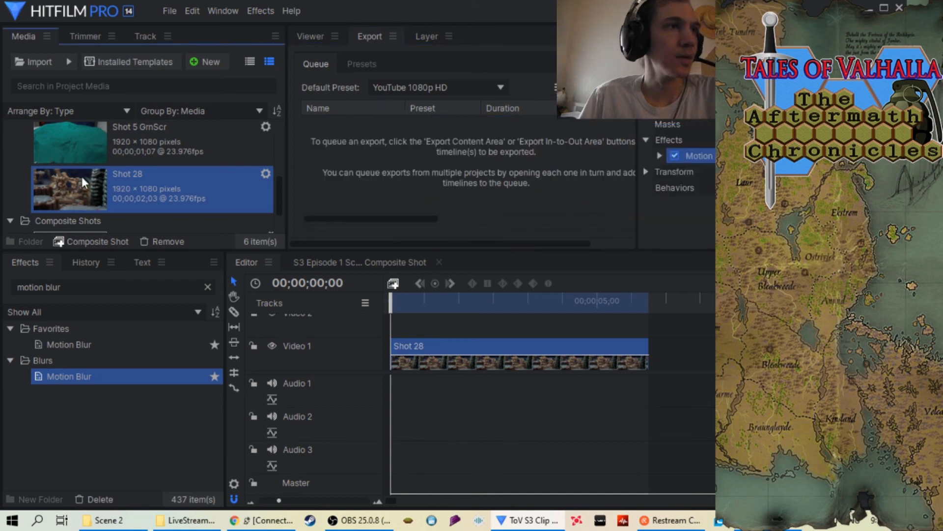
click(302, 35)
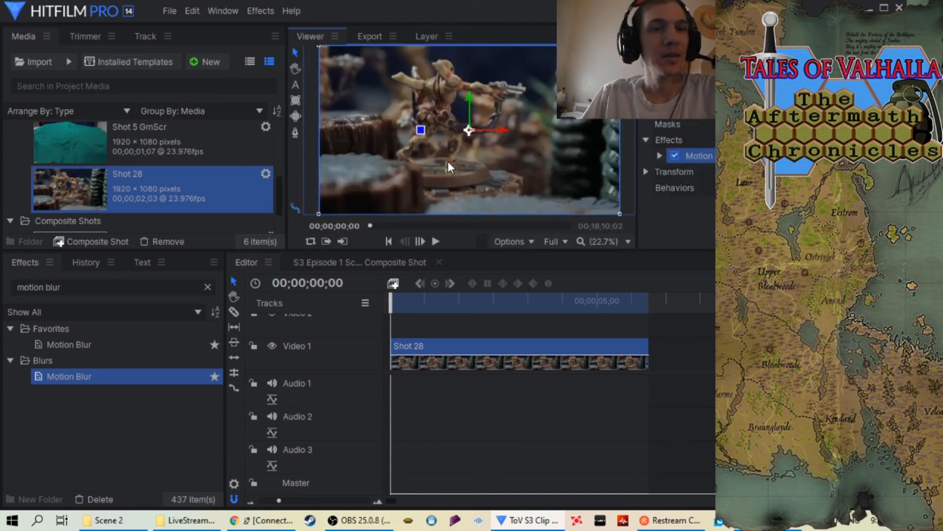